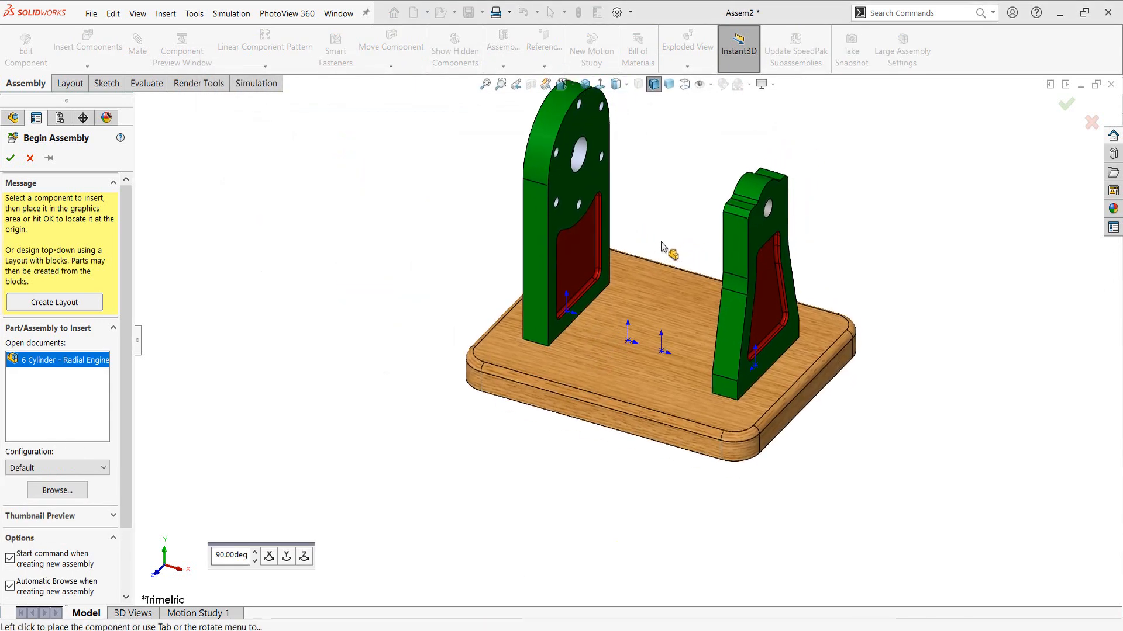
Place the 6 Cylinder - Radial Engine stand subassembly as the first component of the new assembly.
click(667, 239)
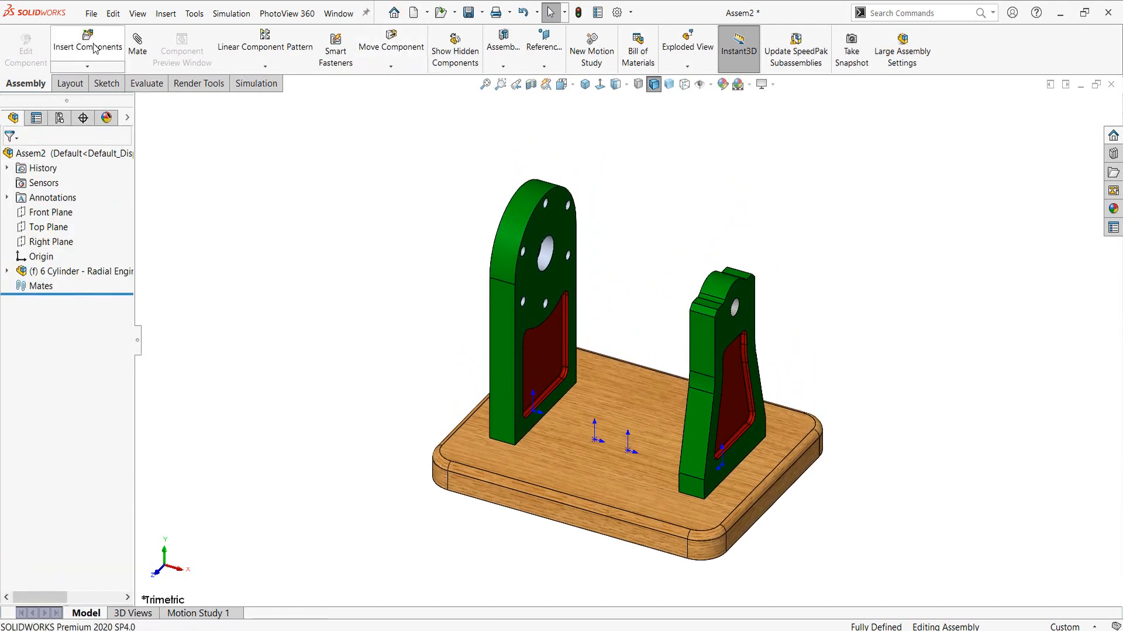
middle_drag(666, 271, 512, 400)
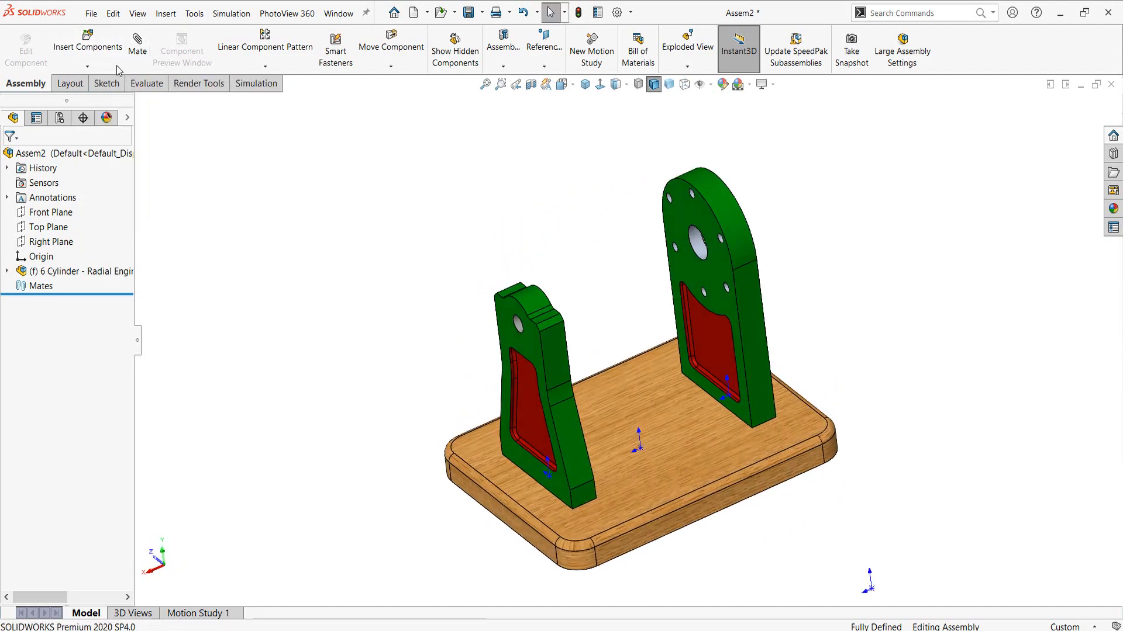
Insert the Valve Housing part and place it freely beside the upper end of the bearing stand.
click(88, 40)
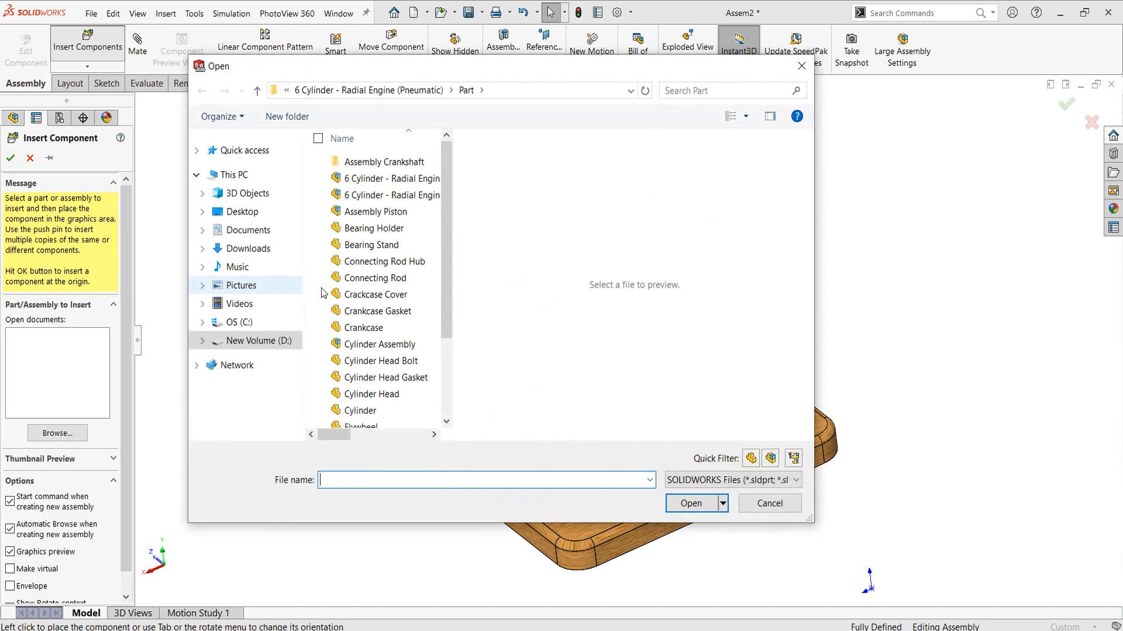
scroll(351, 322, down, 3)
click(374, 409)
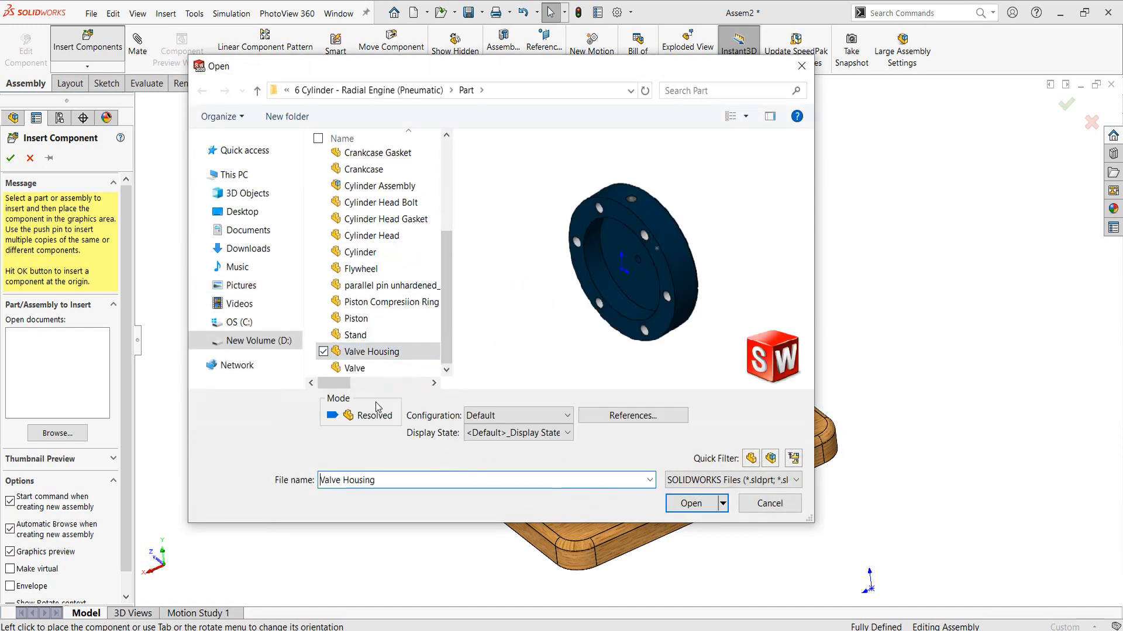
click(679, 503)
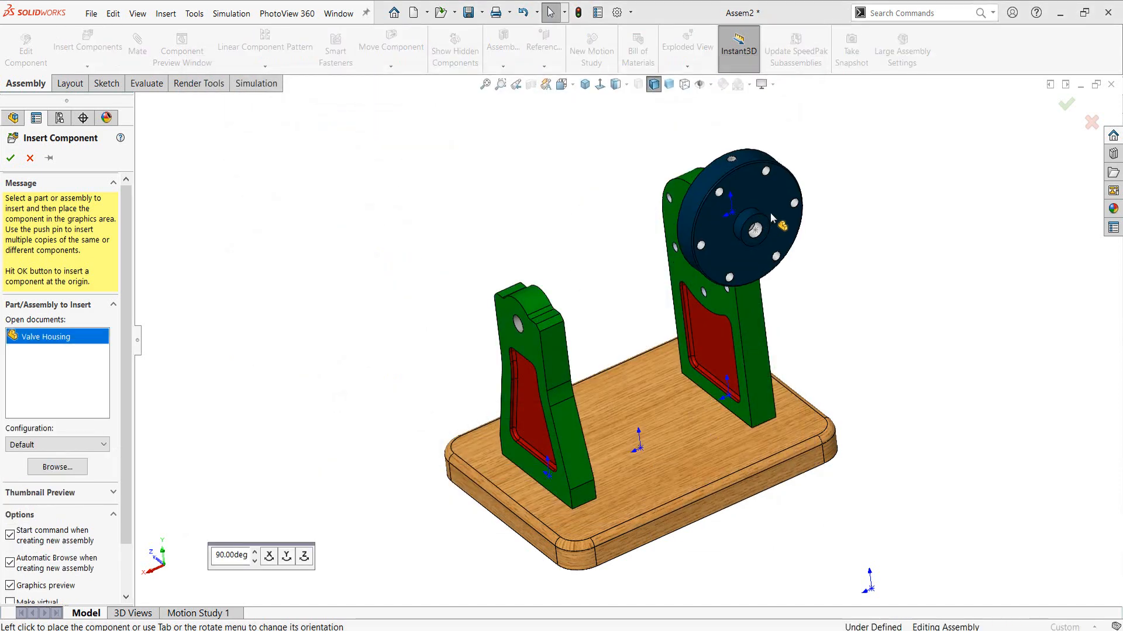
click(851, 199)
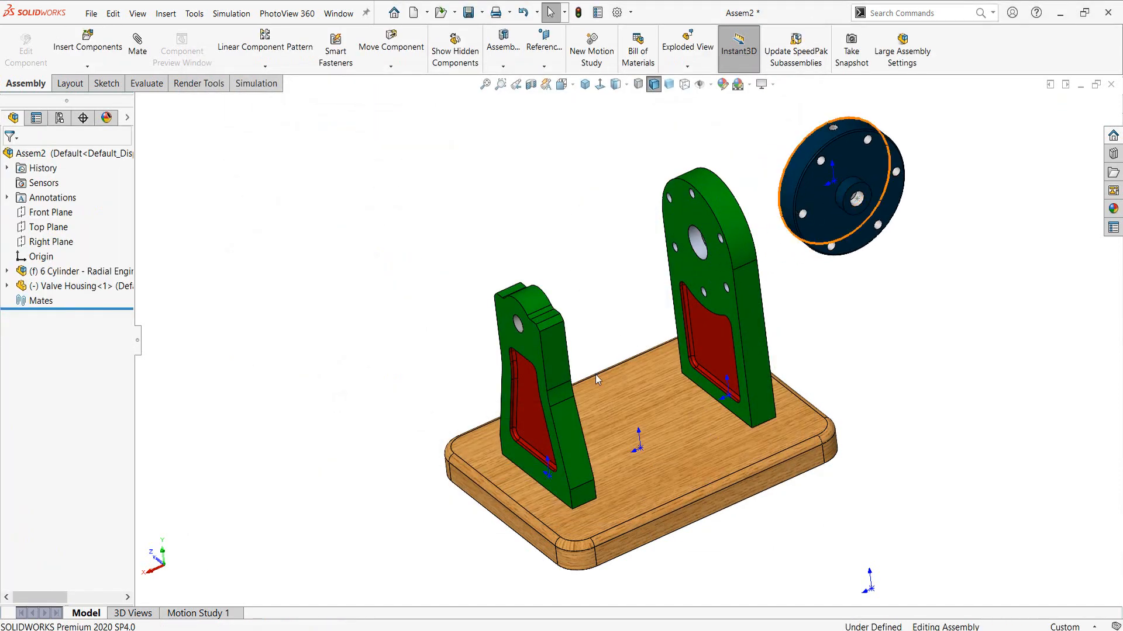
Switch to the Assembly.pdf drawing in Nitro Pro and examine section views A-A and B-B at 80% zoom.
key(alt+Tab)
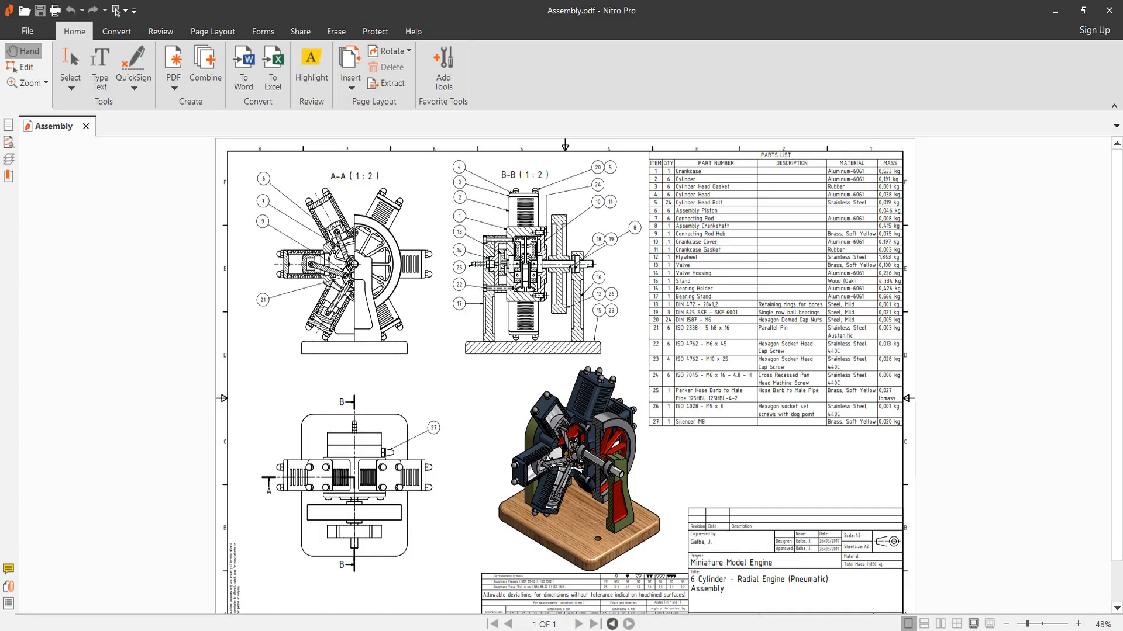
click(1037, 624)
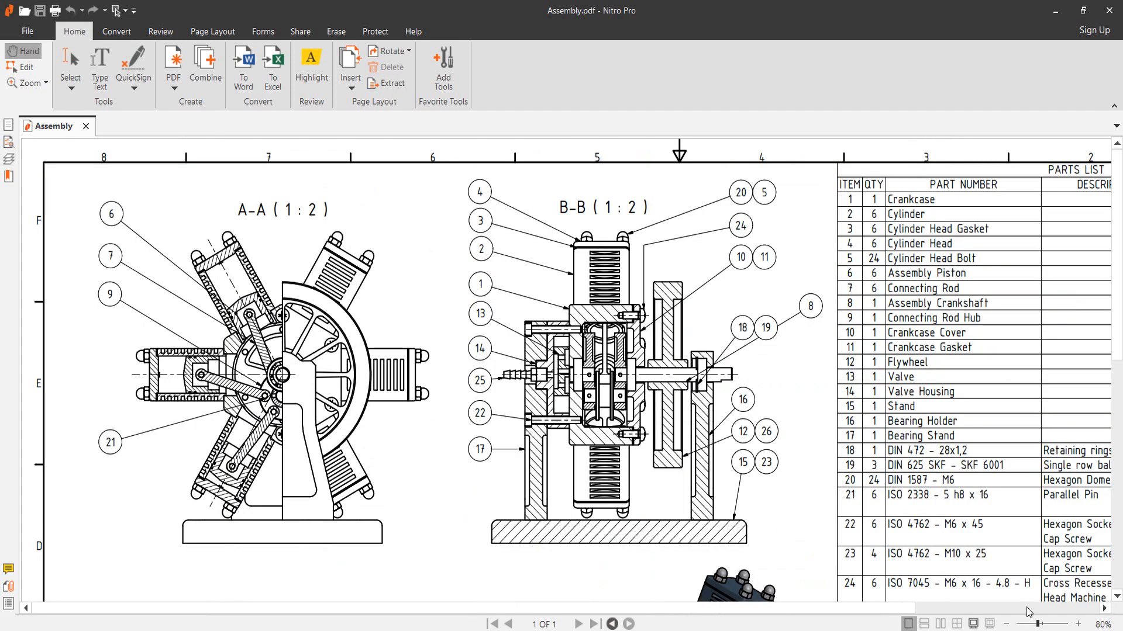
drag(658, 451, 652, 447)
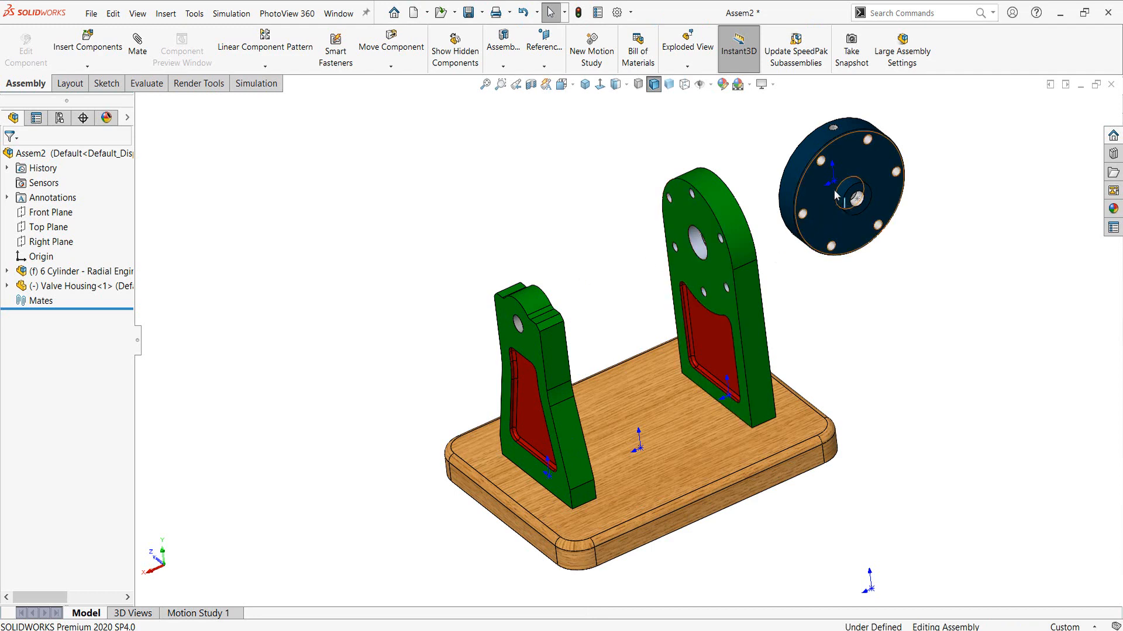
Switch back to SOLIDWORKS and rotate the valve housing so its open recess faces the bearing holder.
click(851, 173)
scroll(848, 169, down, 5)
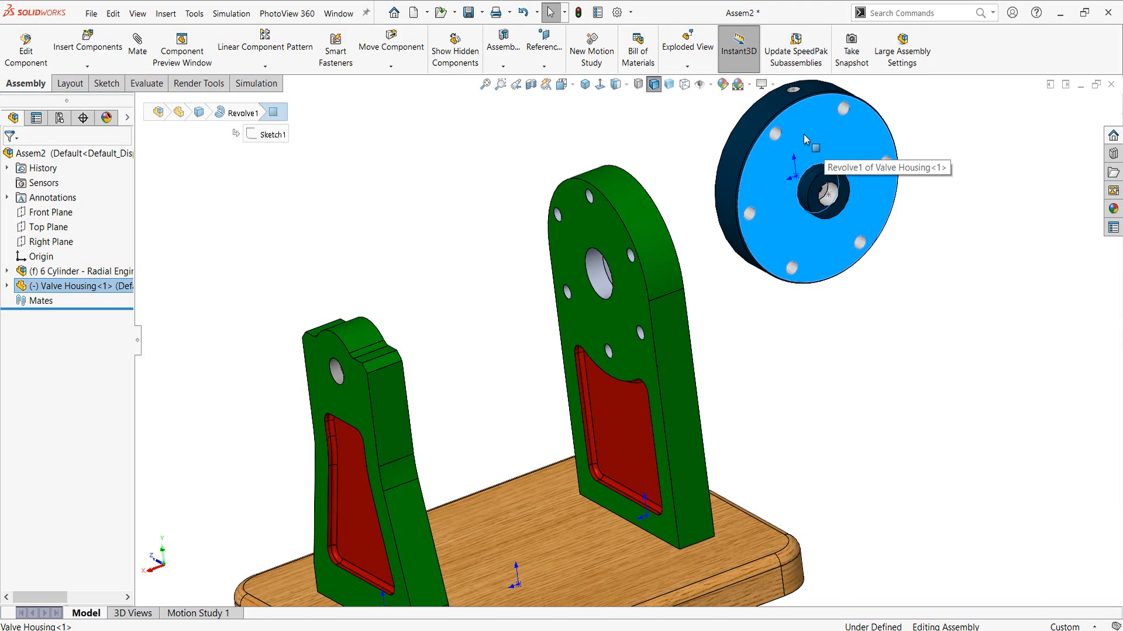
right_drag(803, 135, 940, 218)
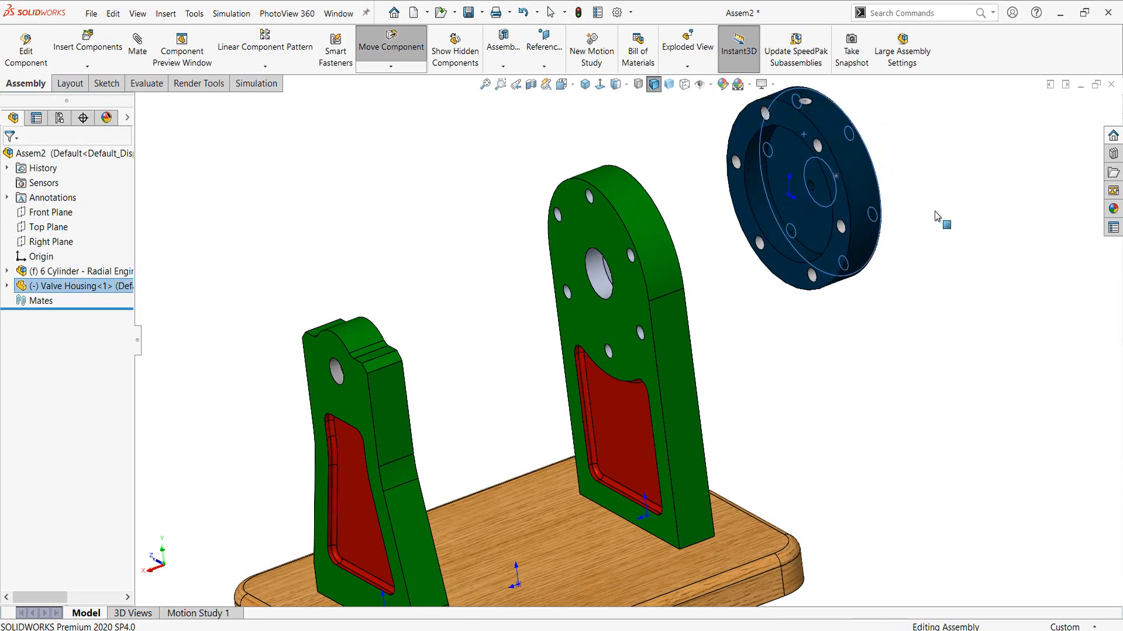
click(903, 300)
Add a concentric mate between the valve housing's cylindrical boss and the large central hole of the bearing stand.
middle_drag(863, 267, 750, 292)
scroll(868, 203, down, 2)
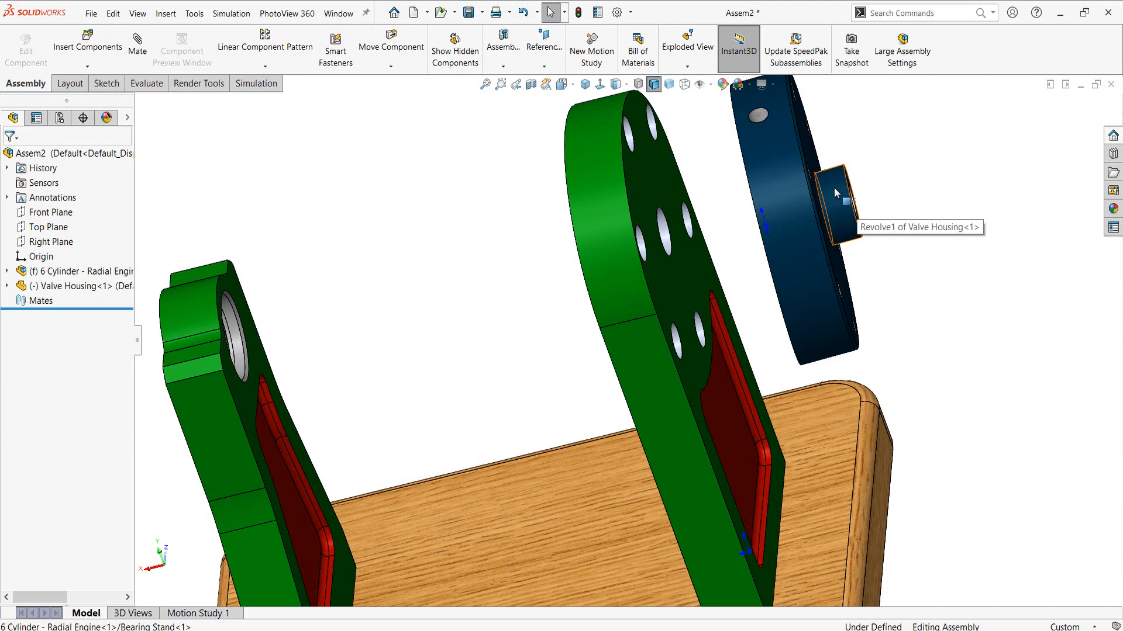
click(834, 191)
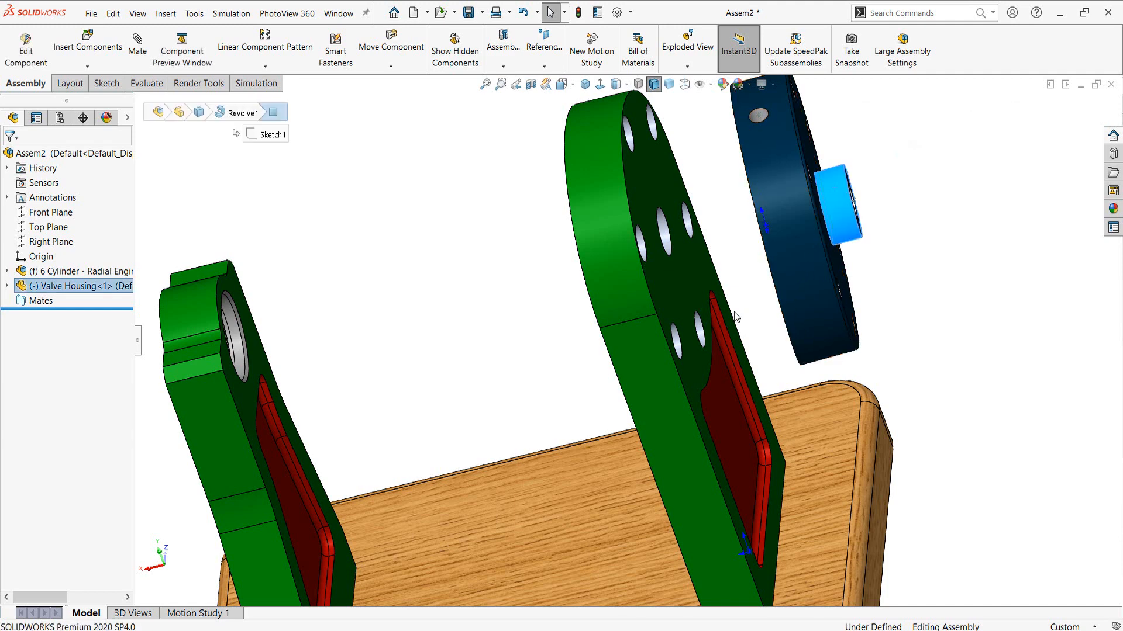
middle_drag(734, 311, 667, 272)
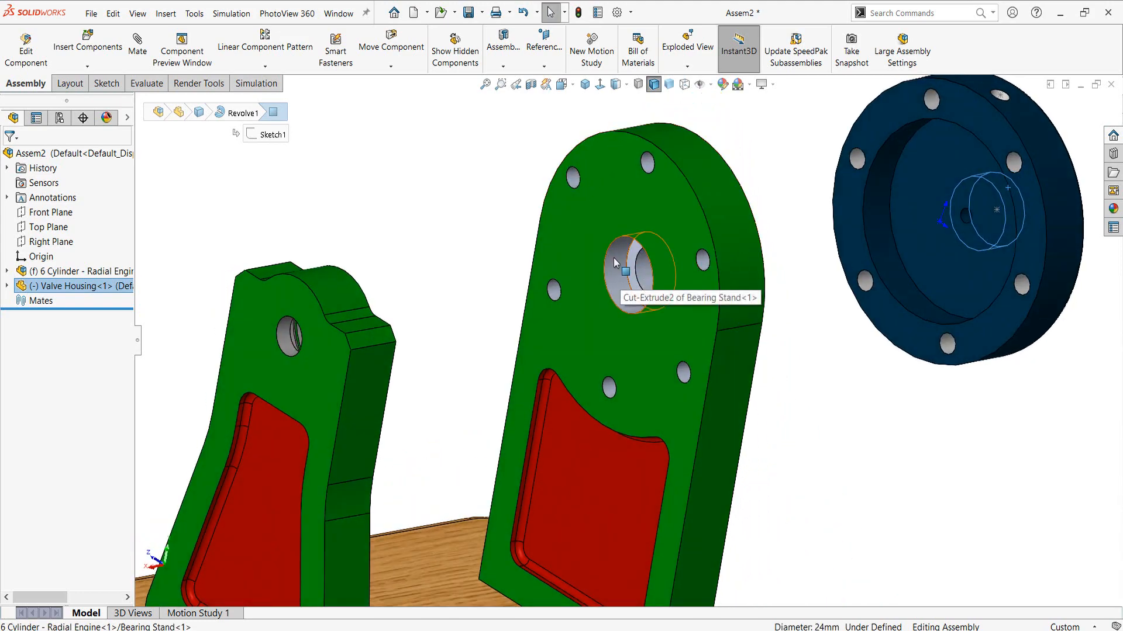
click(609, 218)
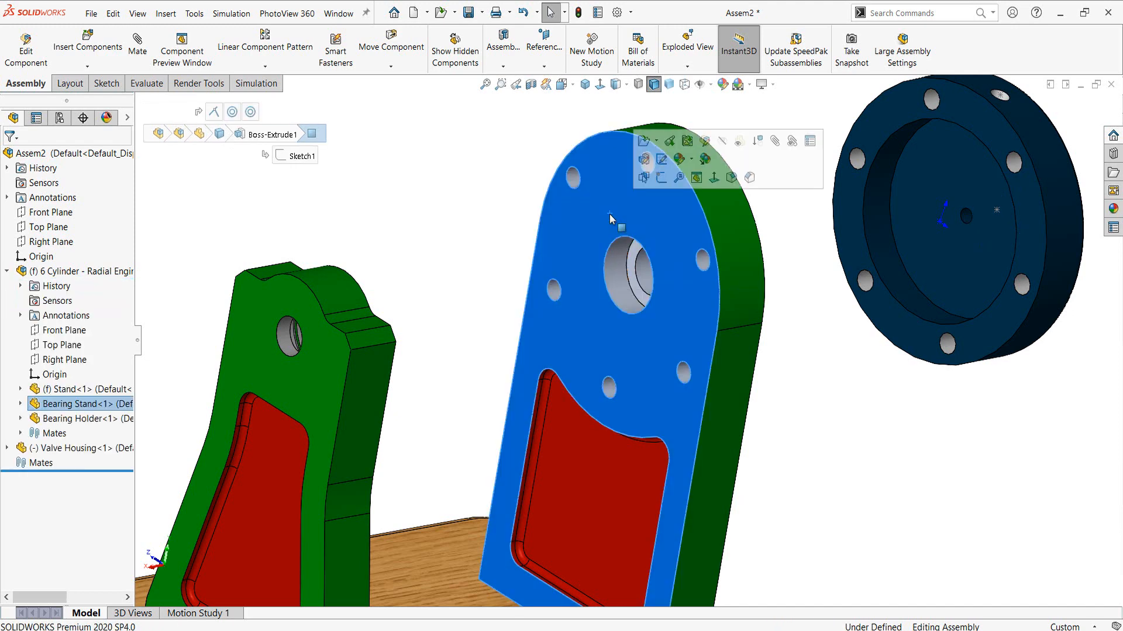
click(924, 424)
middle_drag(934, 370, 911, 287)
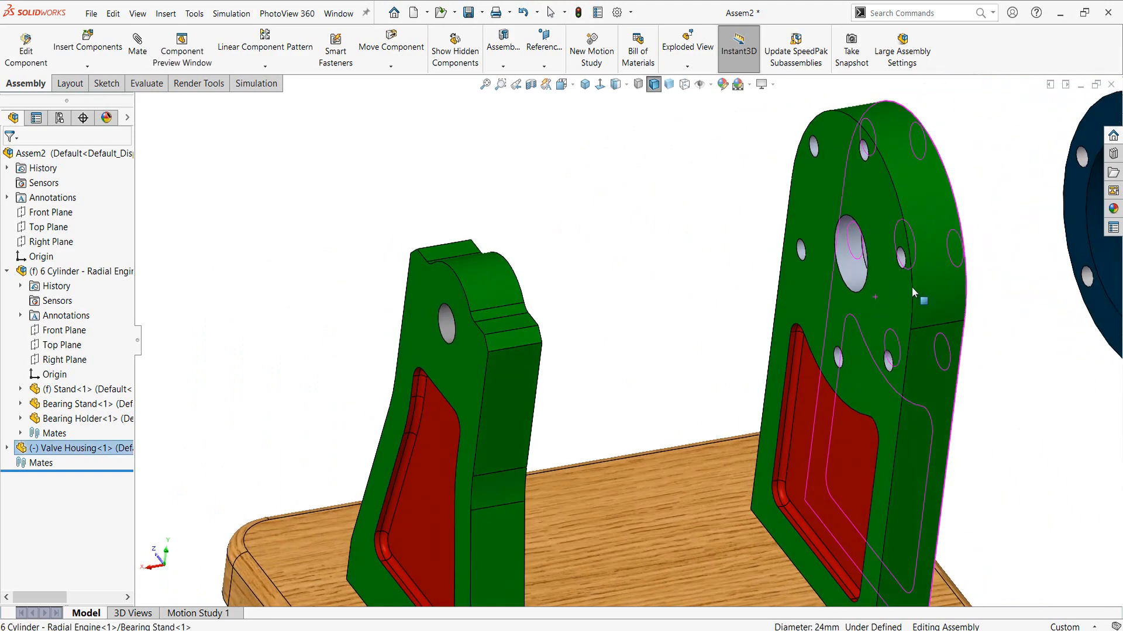
click(846, 239)
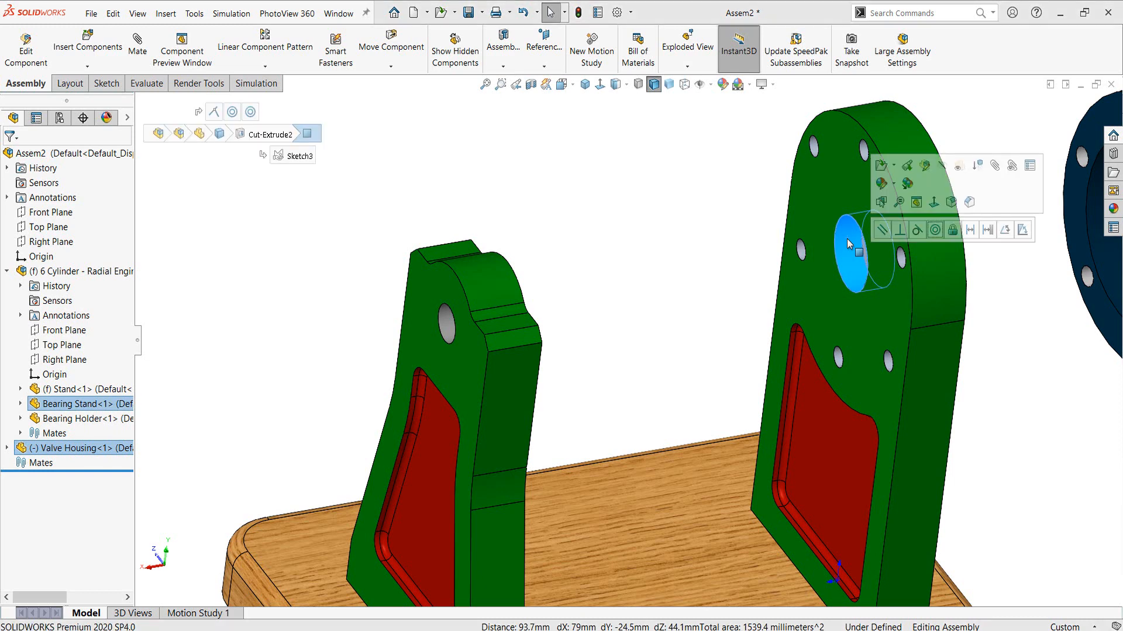
click(935, 230)
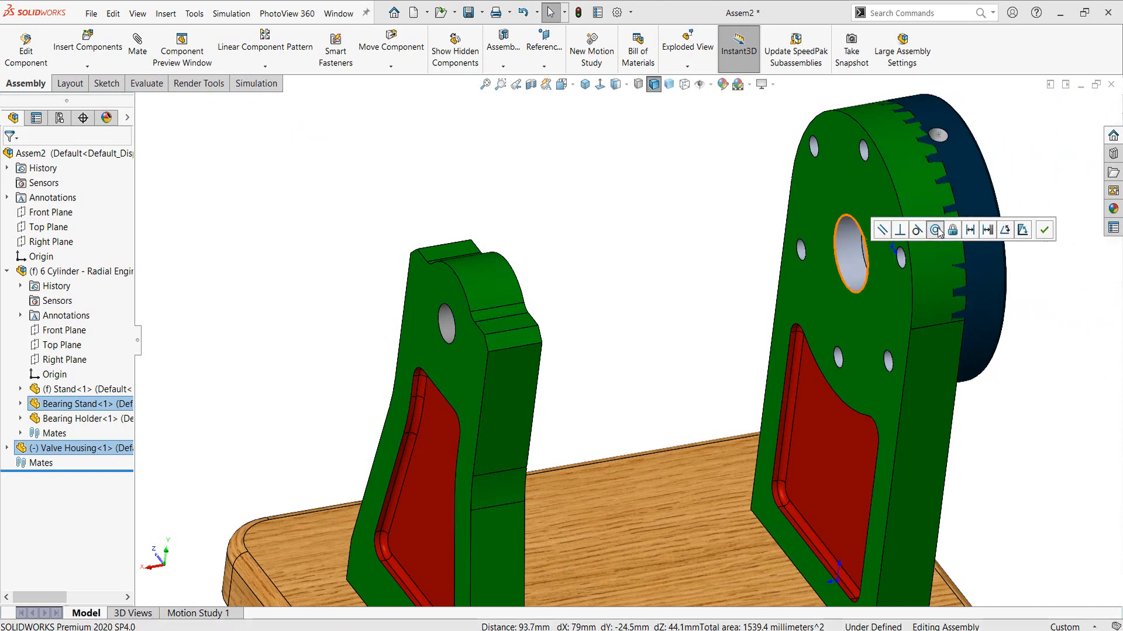
click(962, 236)
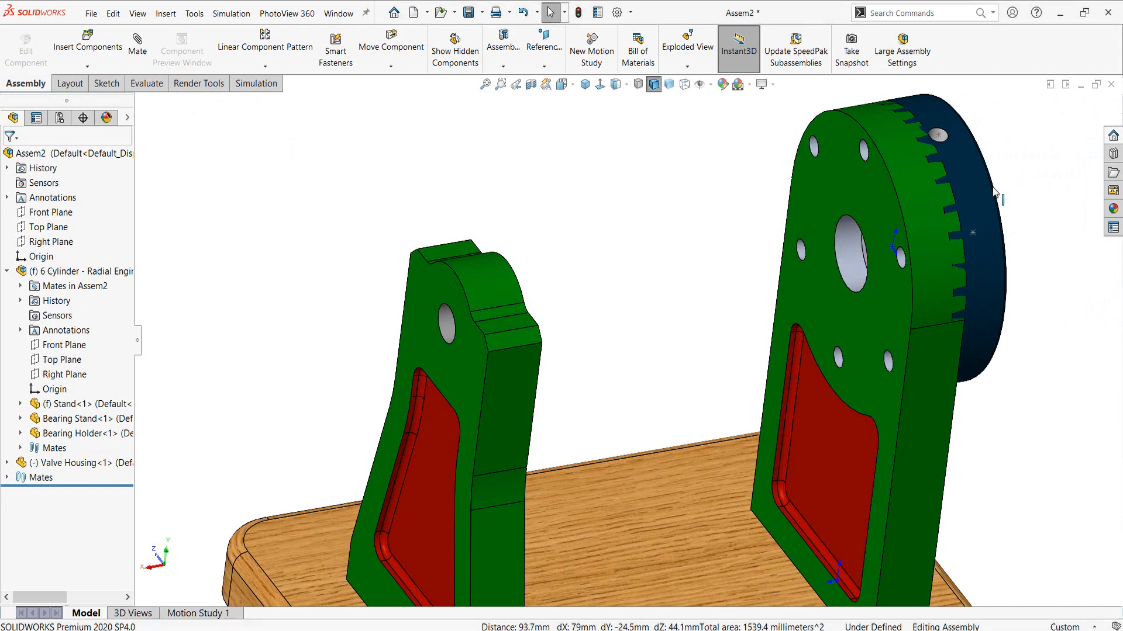
Slide the valve housing along its axis to the side of the bearing stand that faces the bearing holder.
drag(908, 196, 819, 213)
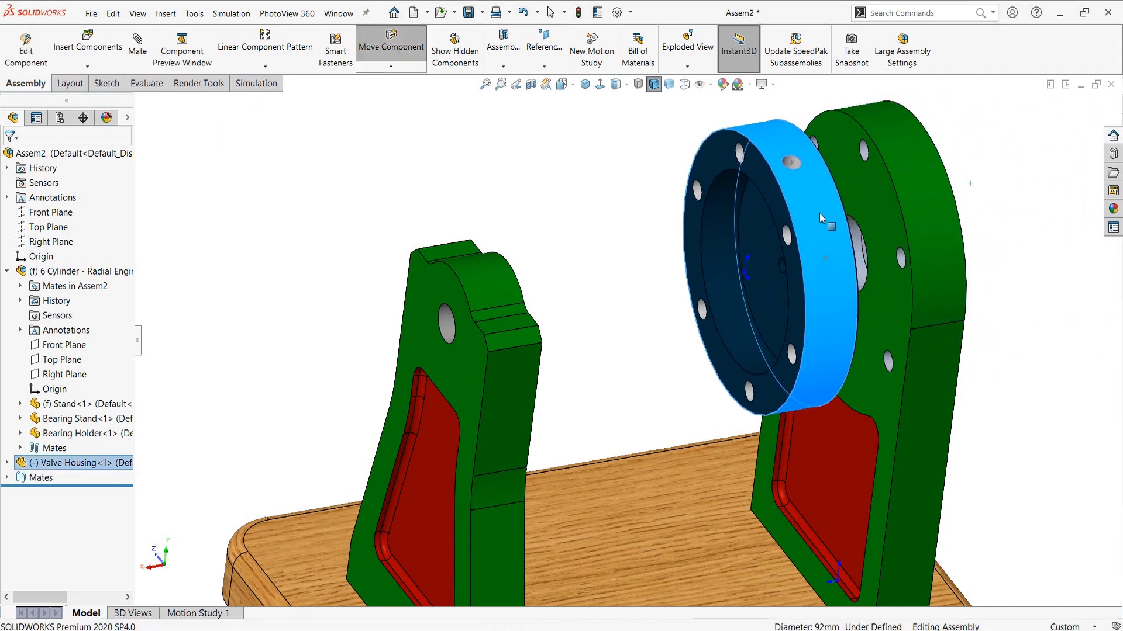
middle_drag(729, 250, 877, 228)
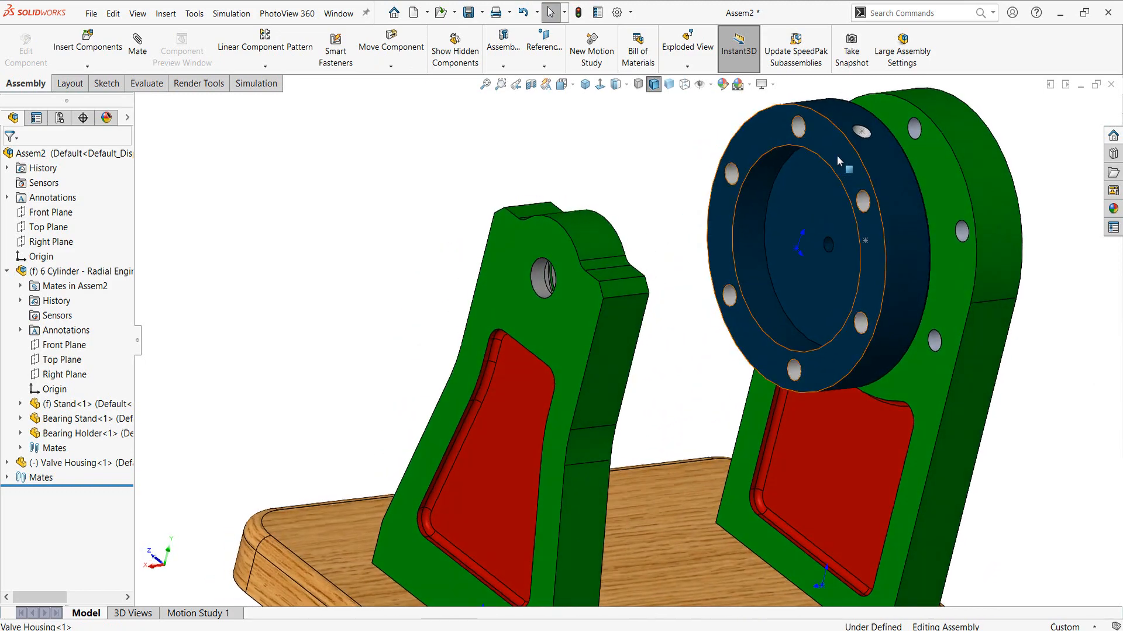
click(877, 228)
drag(876, 224, 894, 259)
click(1045, 155)
middle_drag(941, 180, 936, 245)
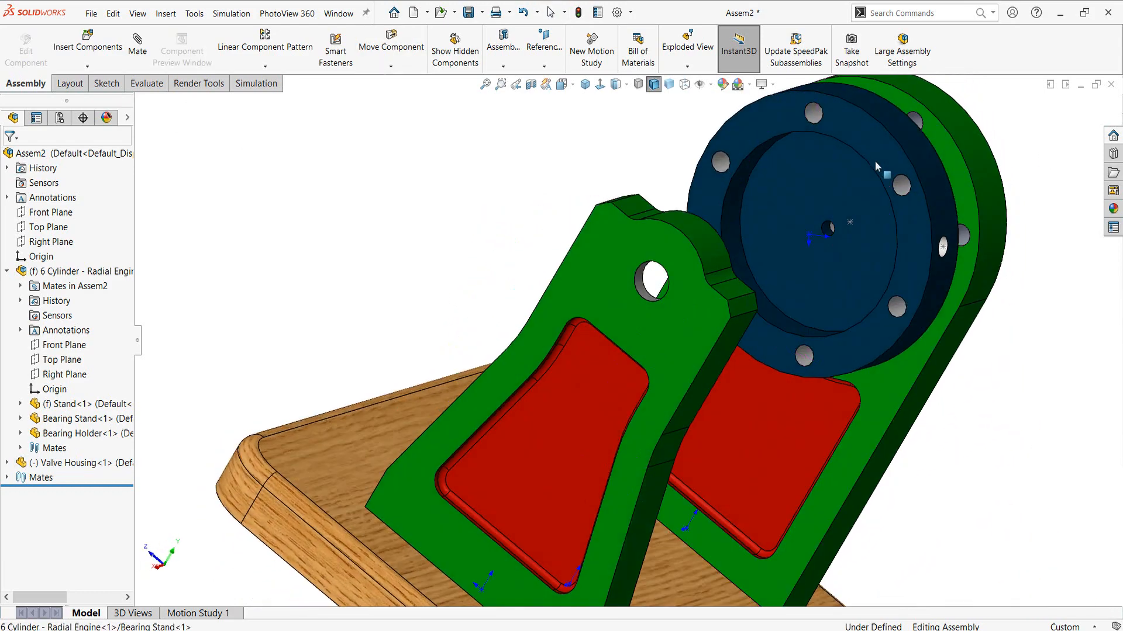
Add a concentric mate between a 7 mm bolt hole of the valve housing and a screw hole of the bearing stand.
click(813, 114)
scroll(872, 143, down, 5)
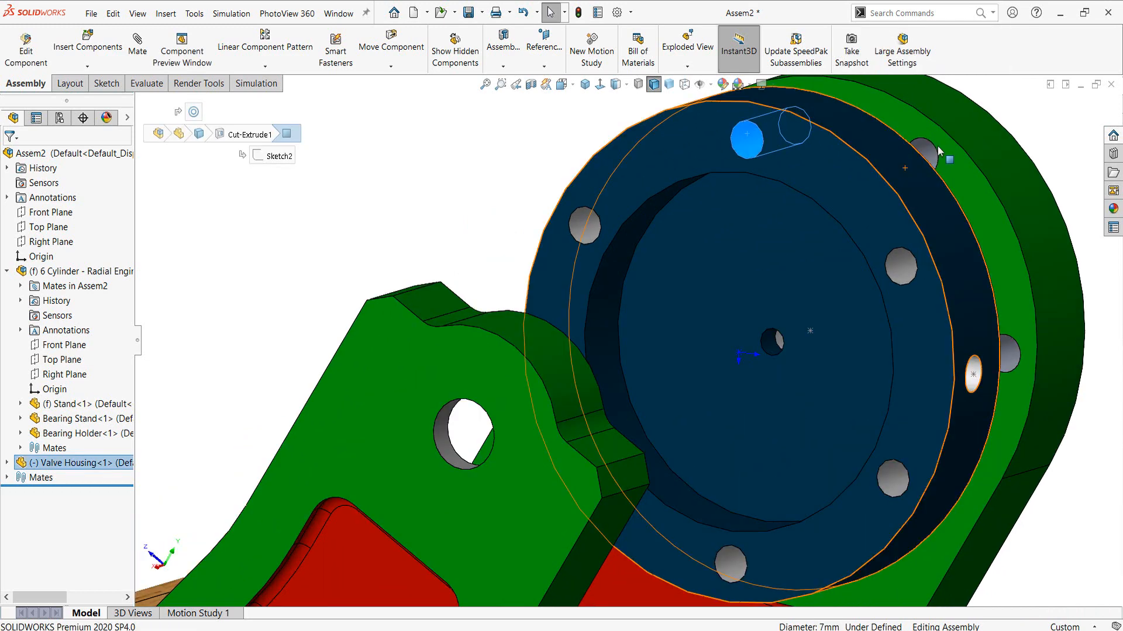
ctrl+click(922, 152)
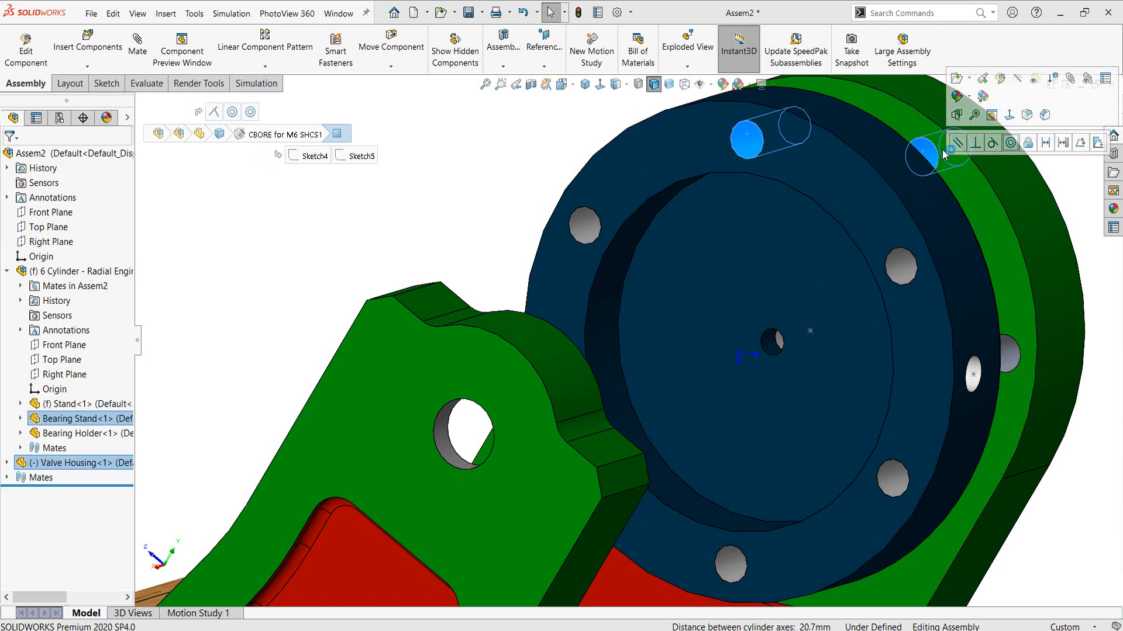
click(1010, 142)
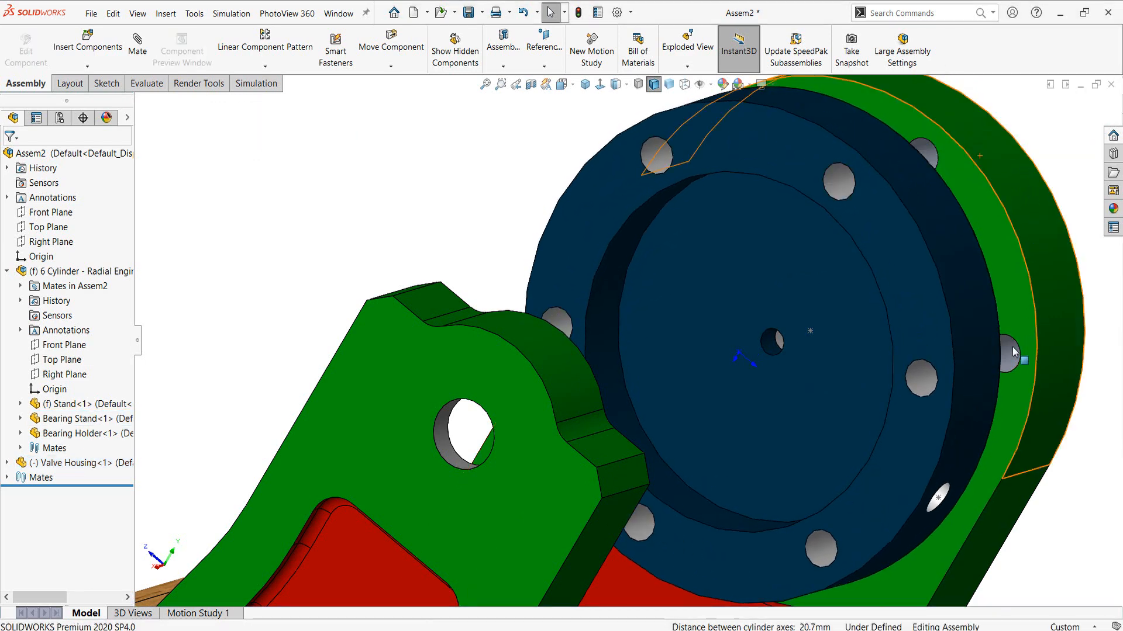
Add a coincident mate between the valve housing's boss-side flange face and the bearing stand face that faces it.
middle_drag(1007, 352, 871, 321)
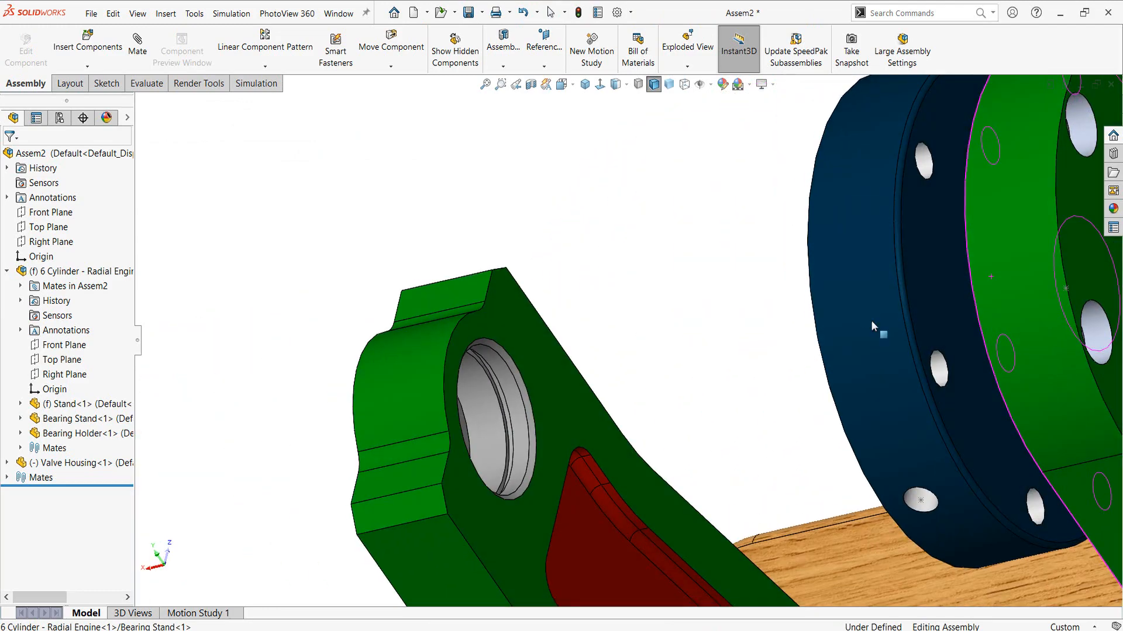
click(924, 230)
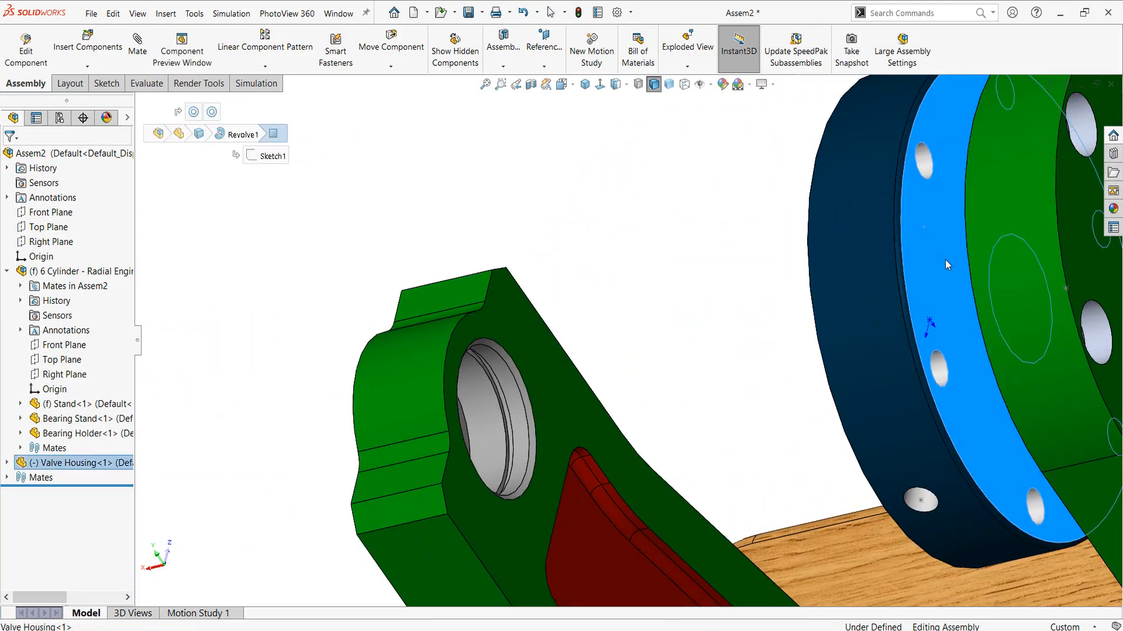
middle_drag(945, 259, 1007, 218)
ctrl+click(1007, 218)
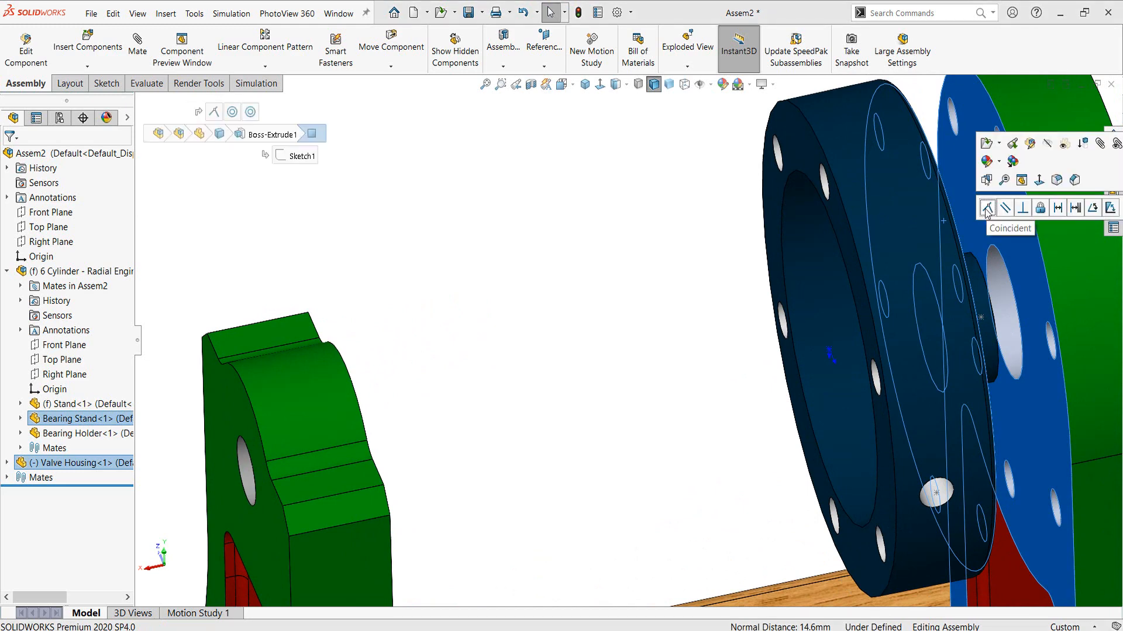
click(987, 209)
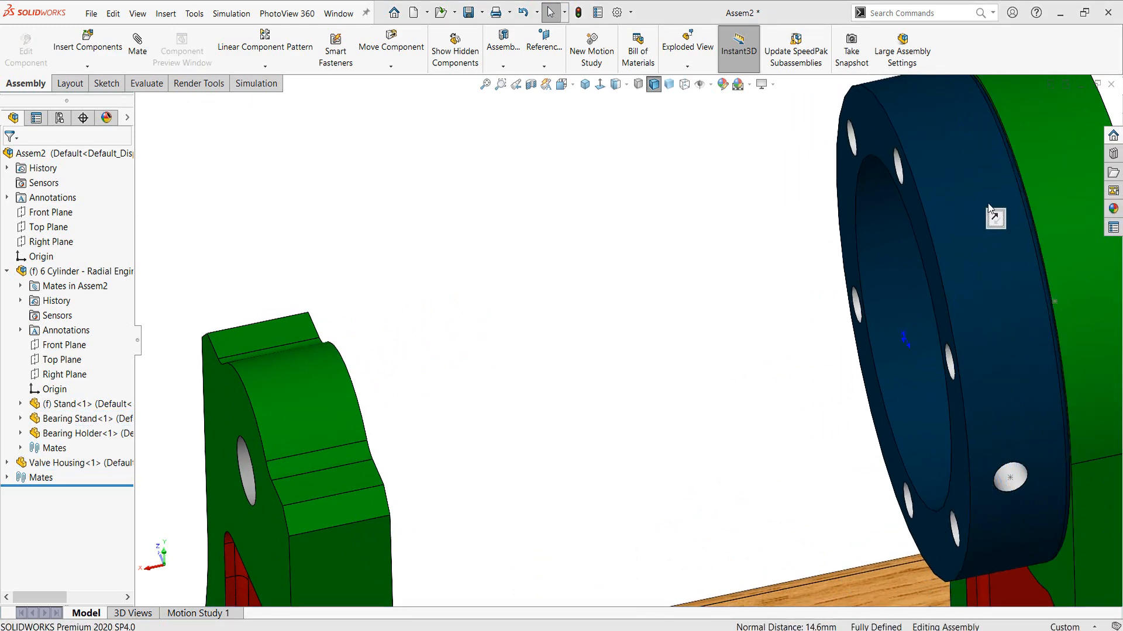
scroll(727, 266, up, 3)
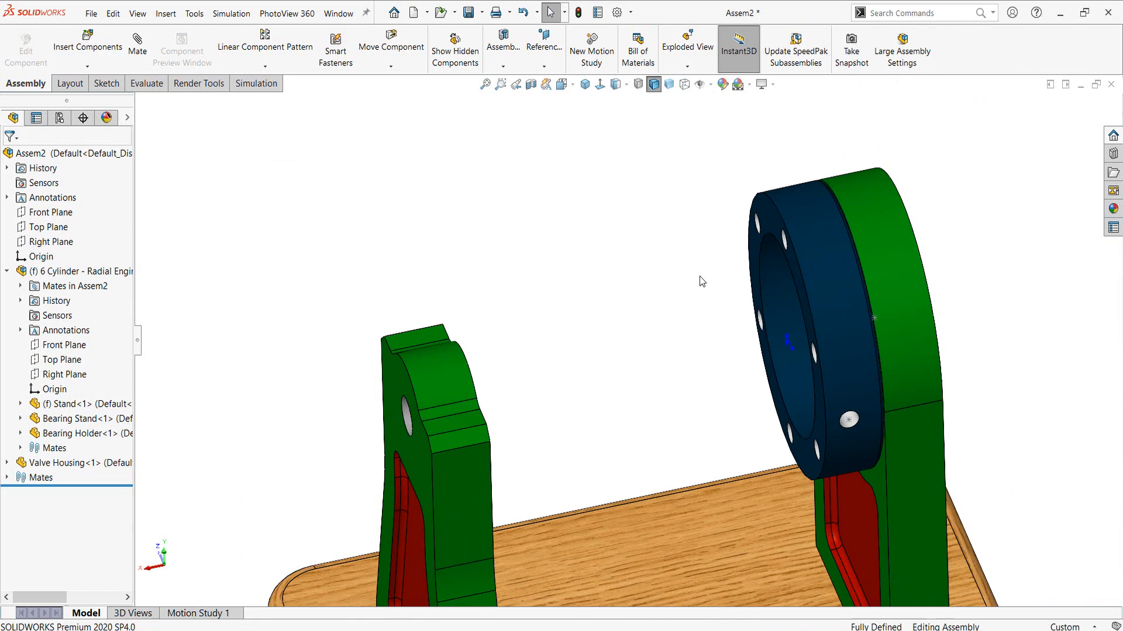
Insert the Valve part and place it freely beside the valve housing.
middle_drag(700, 276, 720, 218)
click(86, 46)
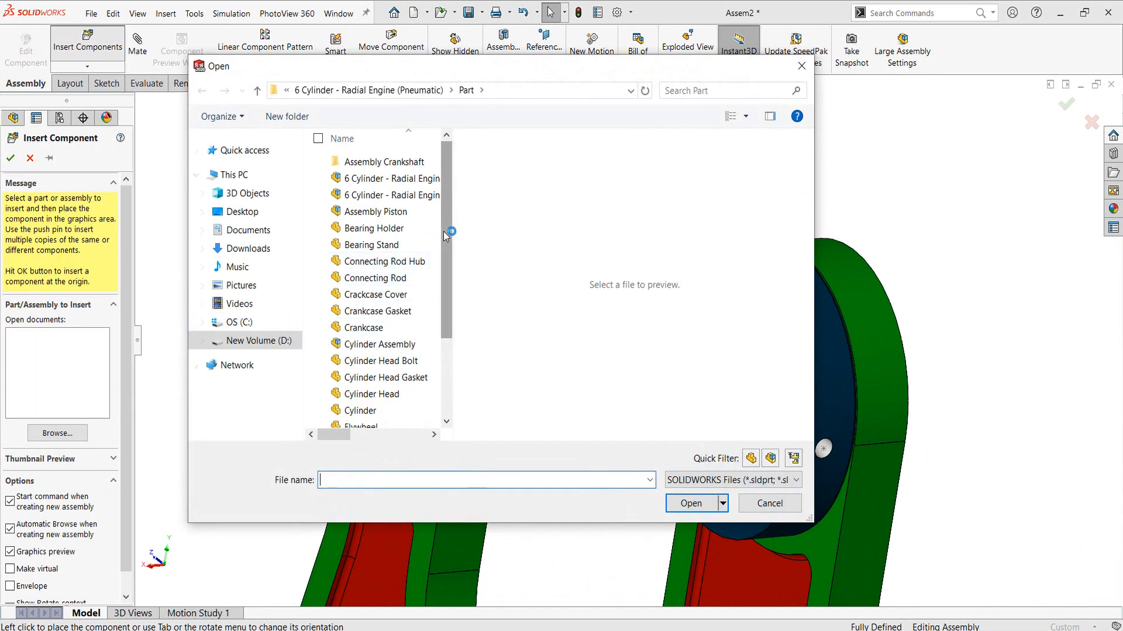
scroll(432, 250, down, 2)
click(354, 419)
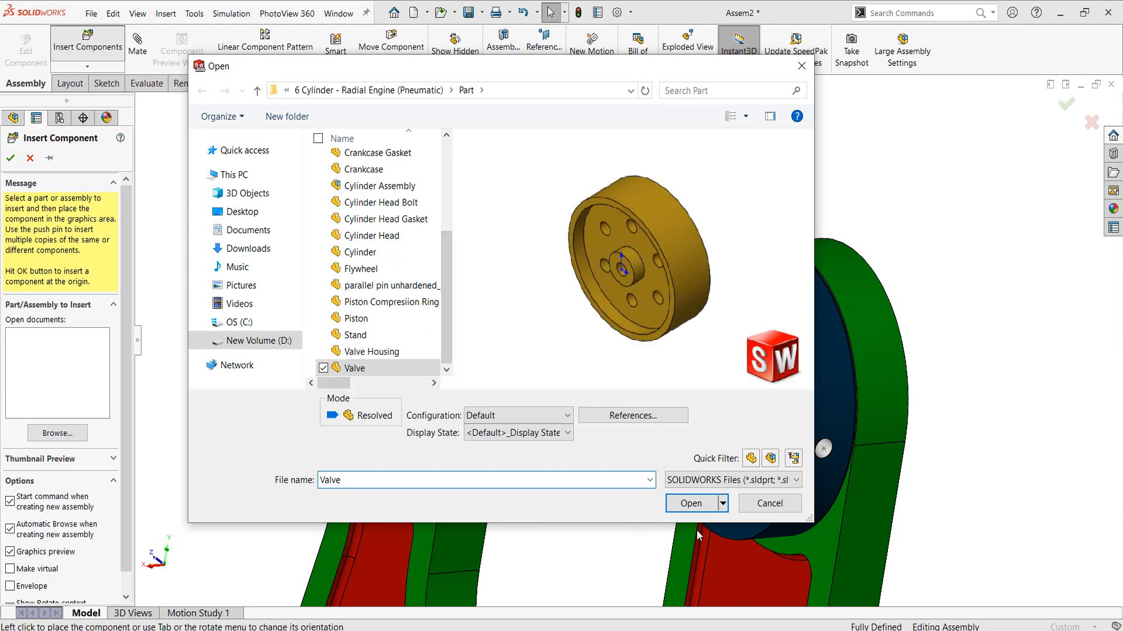
click(691, 503)
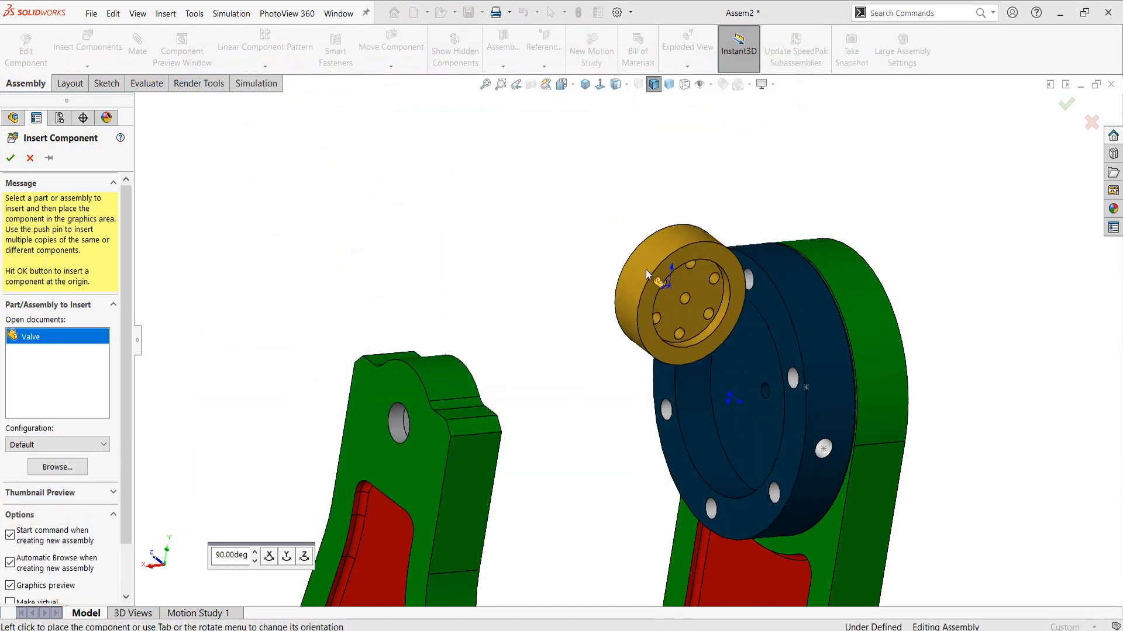
click(588, 235)
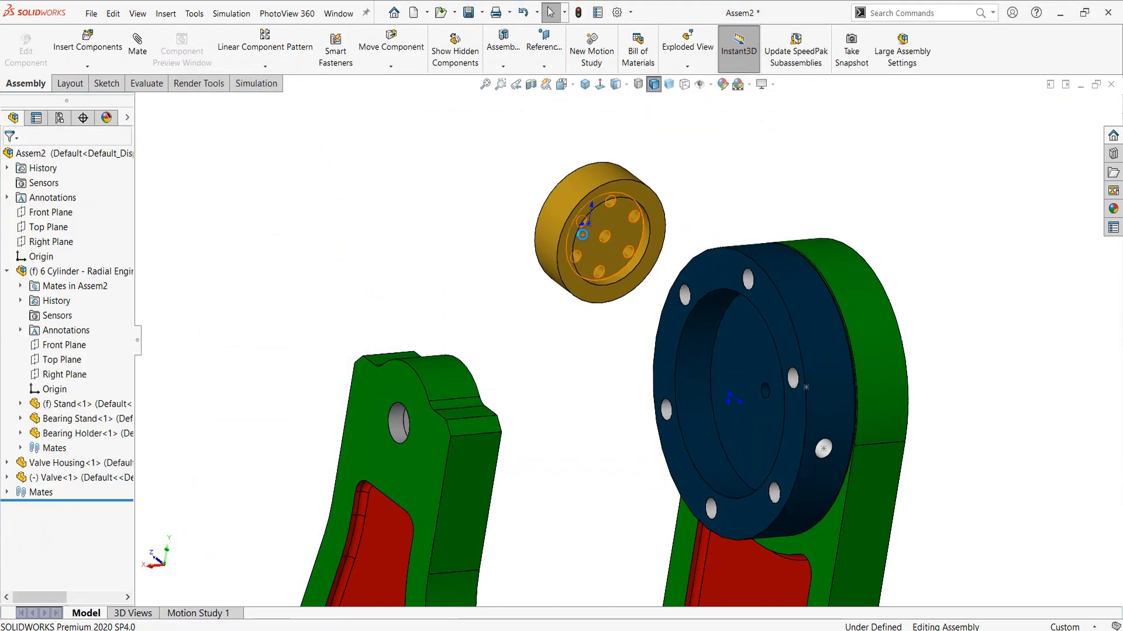
Rotate the valve so its recessed side with the central hub faces away from the valve housing.
click(595, 240)
right_drag(597, 240, 693, 324)
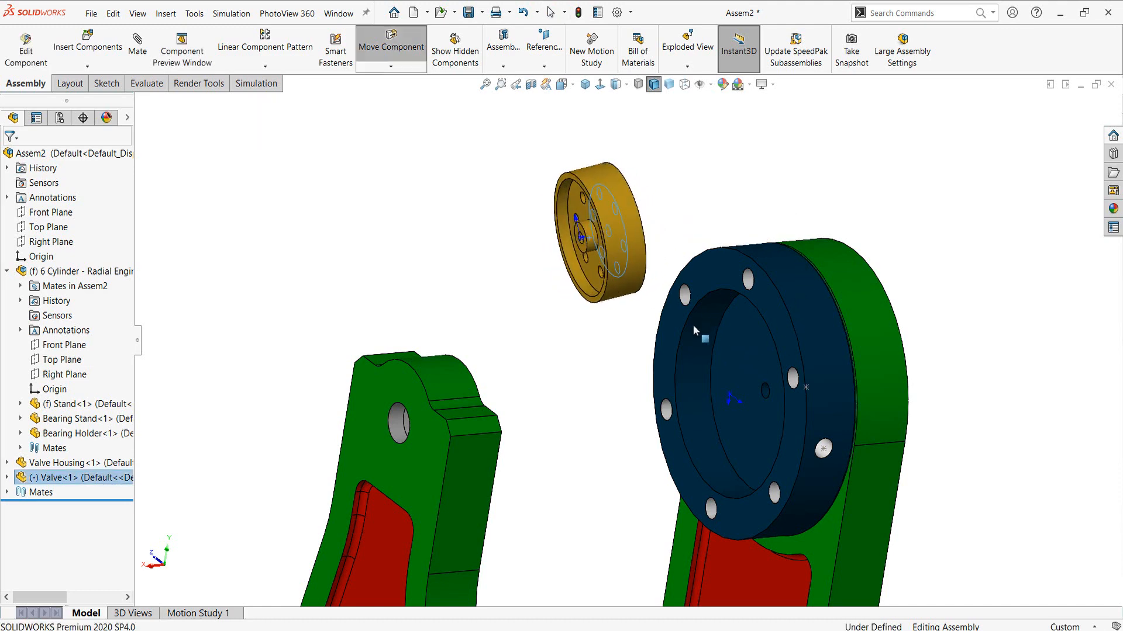
click(700, 208)
scroll(724, 178, up, 1)
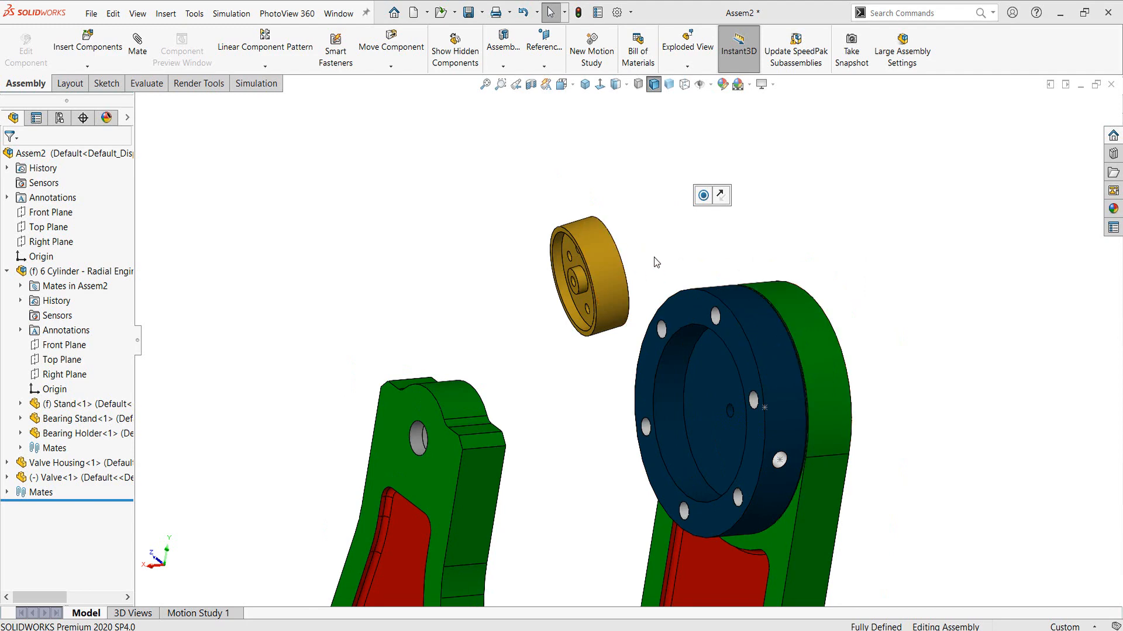
Add a coincident mate between the valve's flat rim face opposite the hub and the floor of the valve housing's recess.
middle_drag(659, 253, 586, 241)
scroll(631, 218, down, 3)
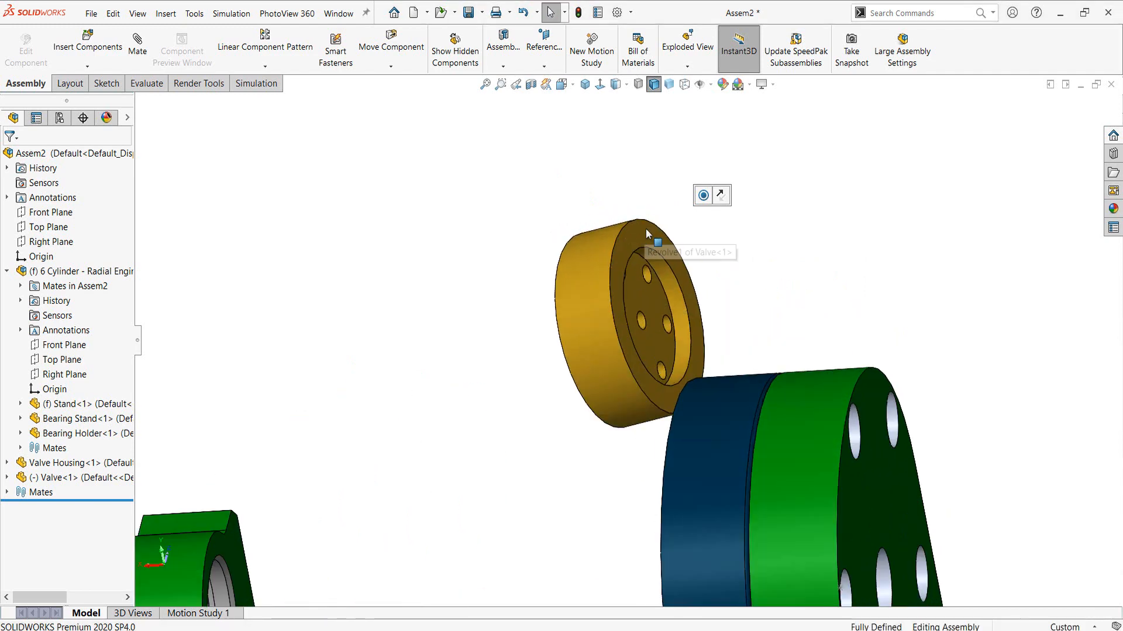
click(646, 233)
scroll(637, 374, up, 4)
middle_drag(624, 414, 600, 419)
click(600, 419)
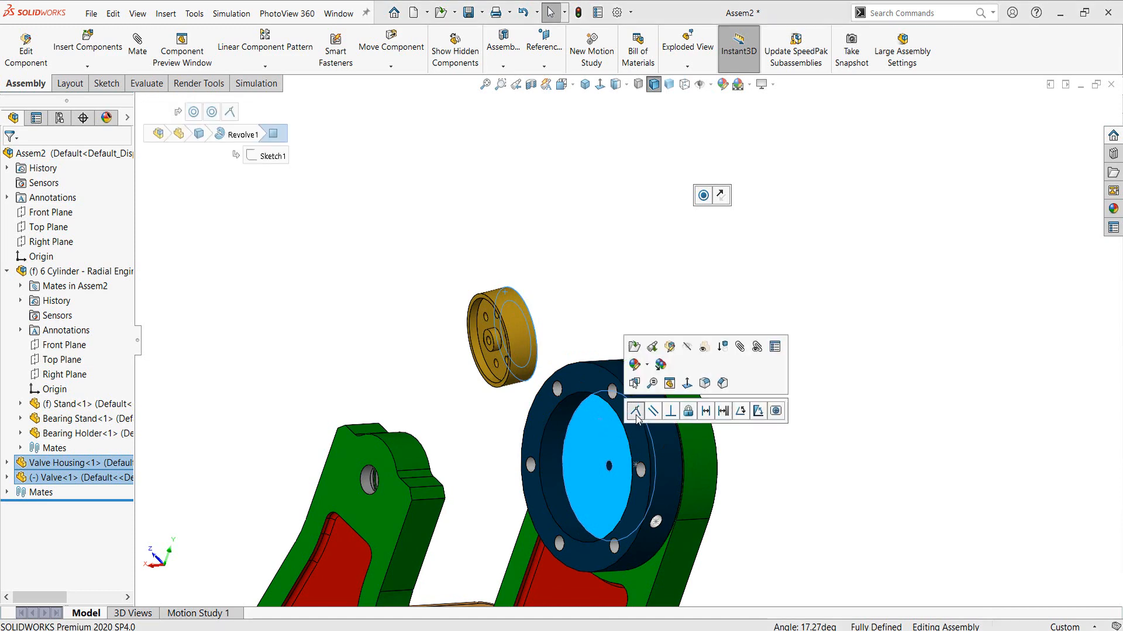
click(635, 412)
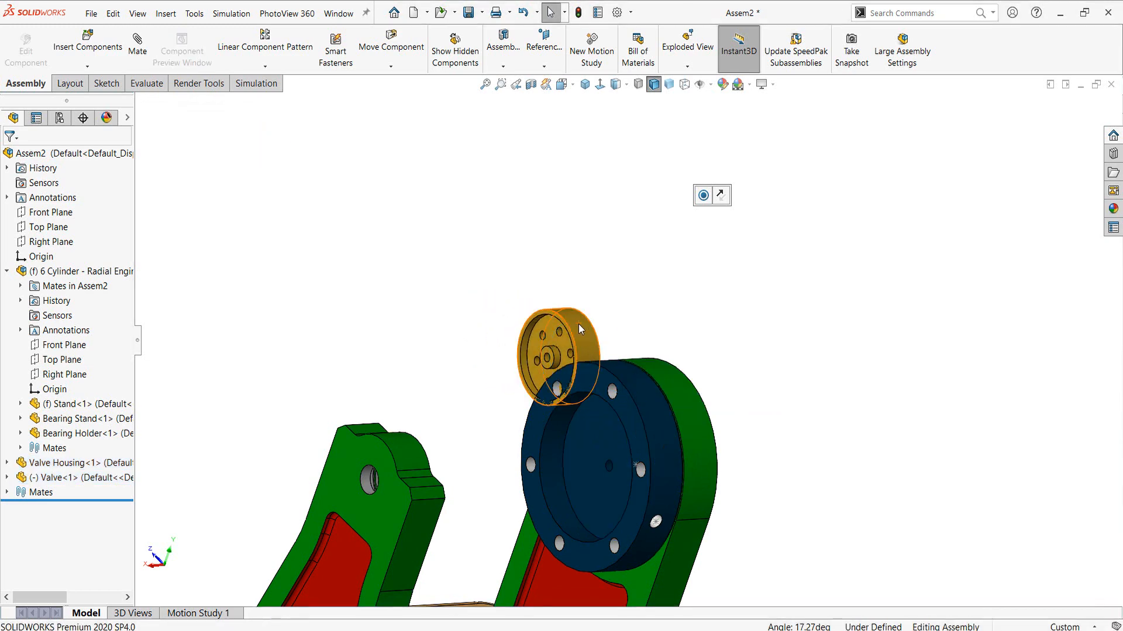
Move the valve across the recess floor to roughly the middle of the valve housing.
drag(584, 339, 597, 444)
click(594, 287)
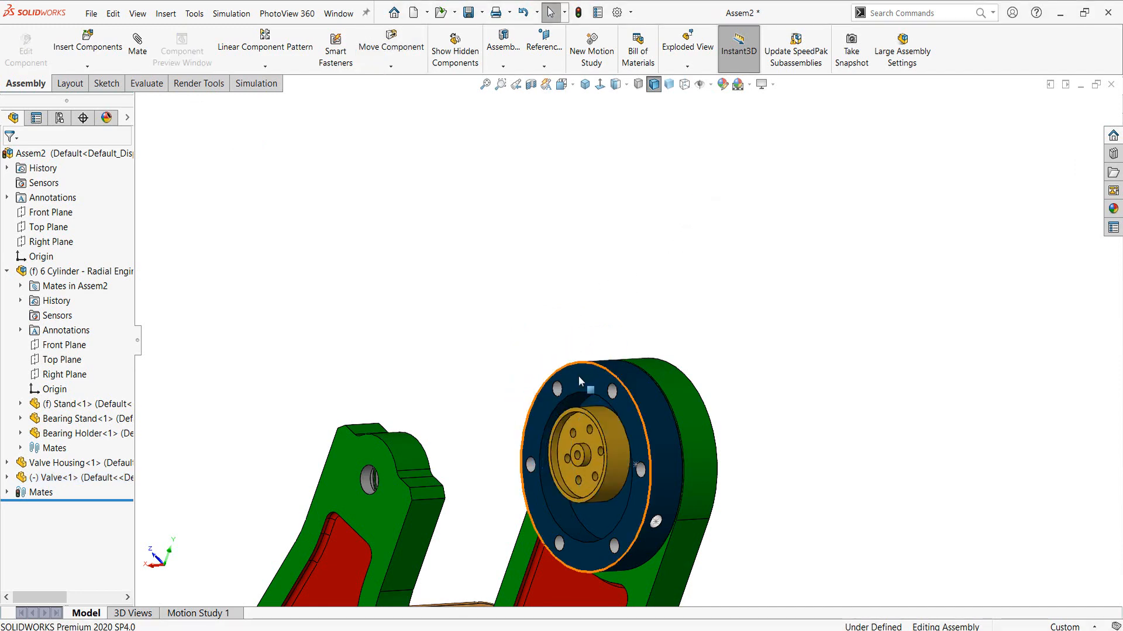
middle_drag(578, 376, 592, 404)
click(628, 428)
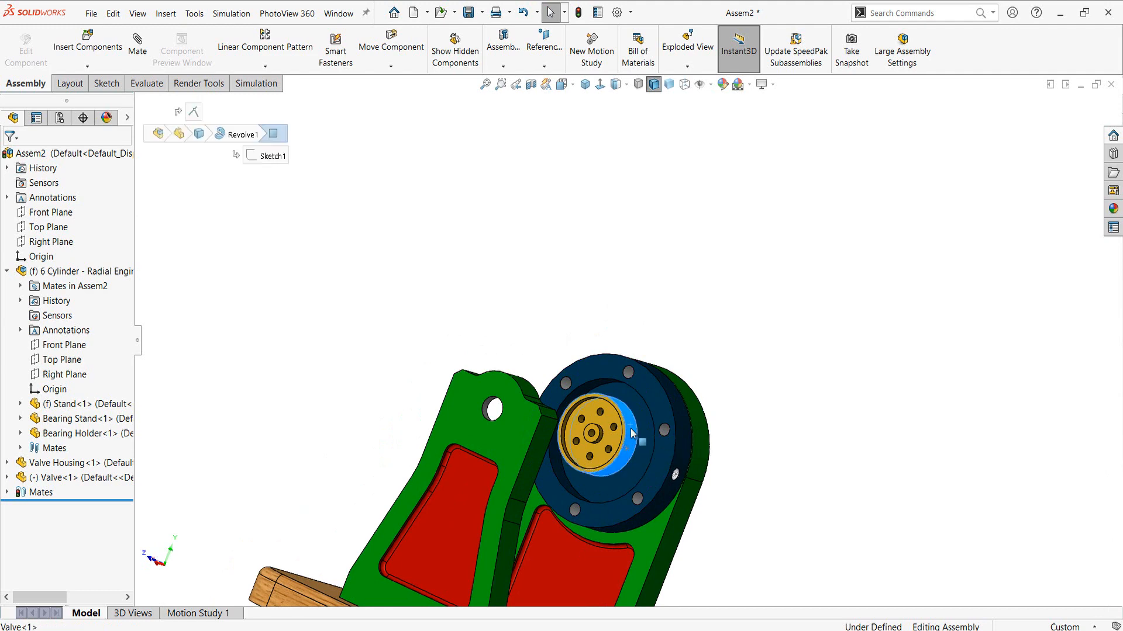
drag(638, 438, 613, 385)
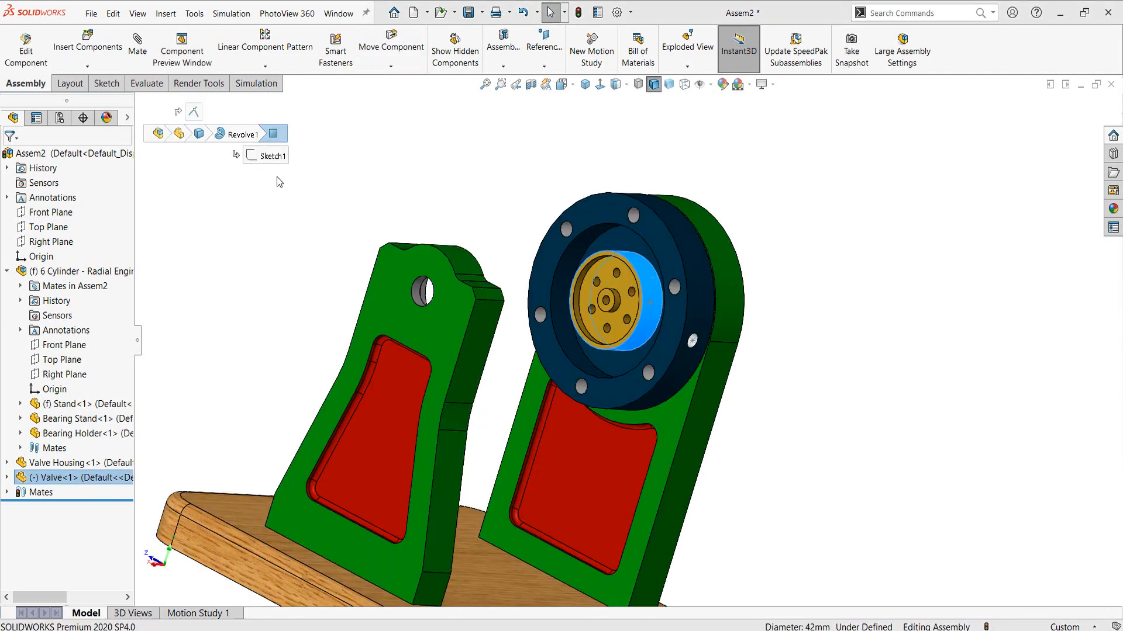
Insert the Assembly Crankshaft subassembly and place it freely above and beside the valve housing.
click(88, 43)
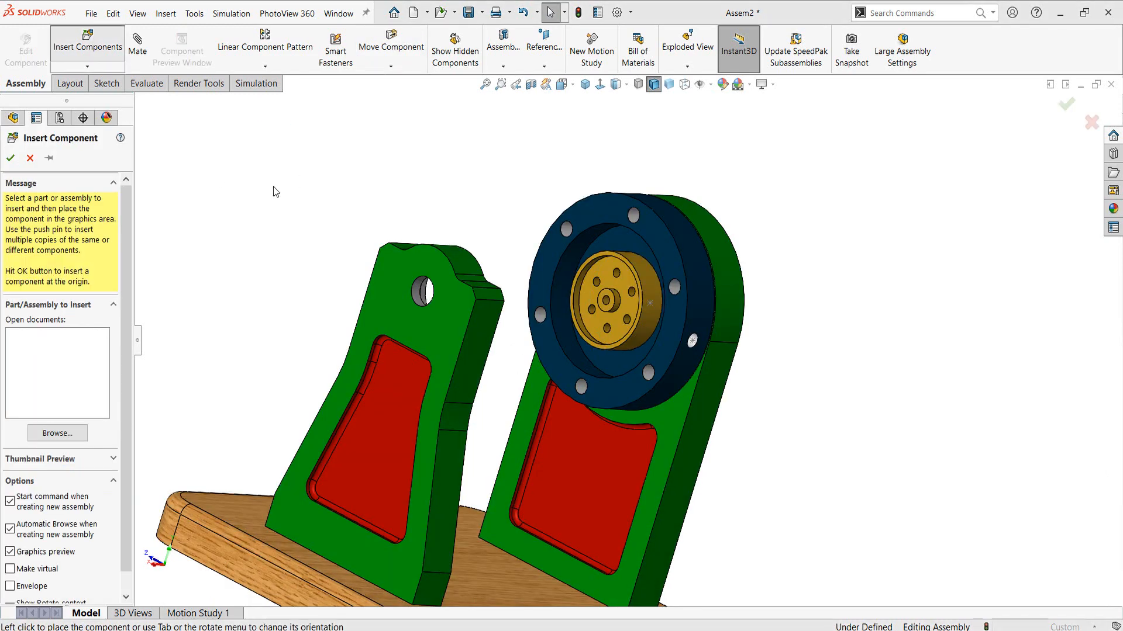
click(363, 163)
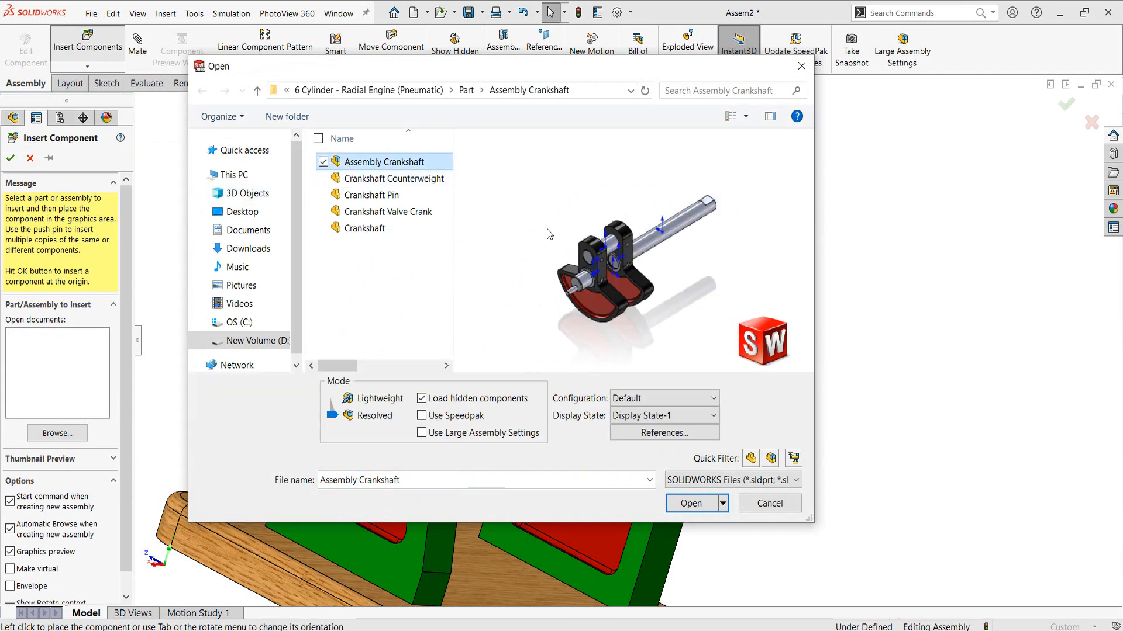
click(684, 504)
click(842, 190)
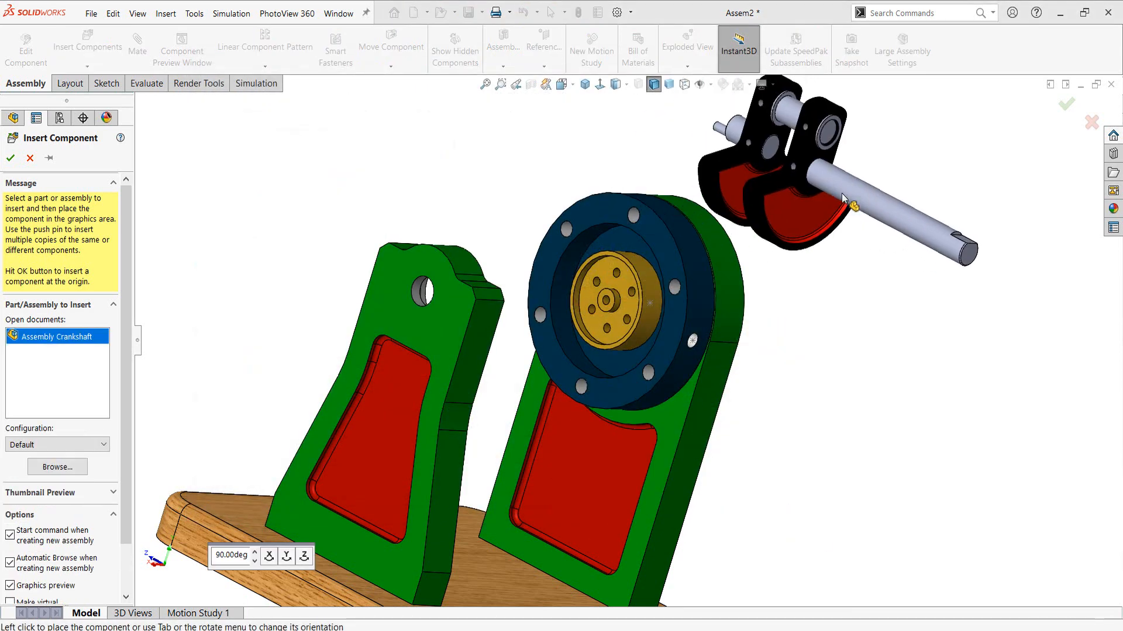
click(847, 191)
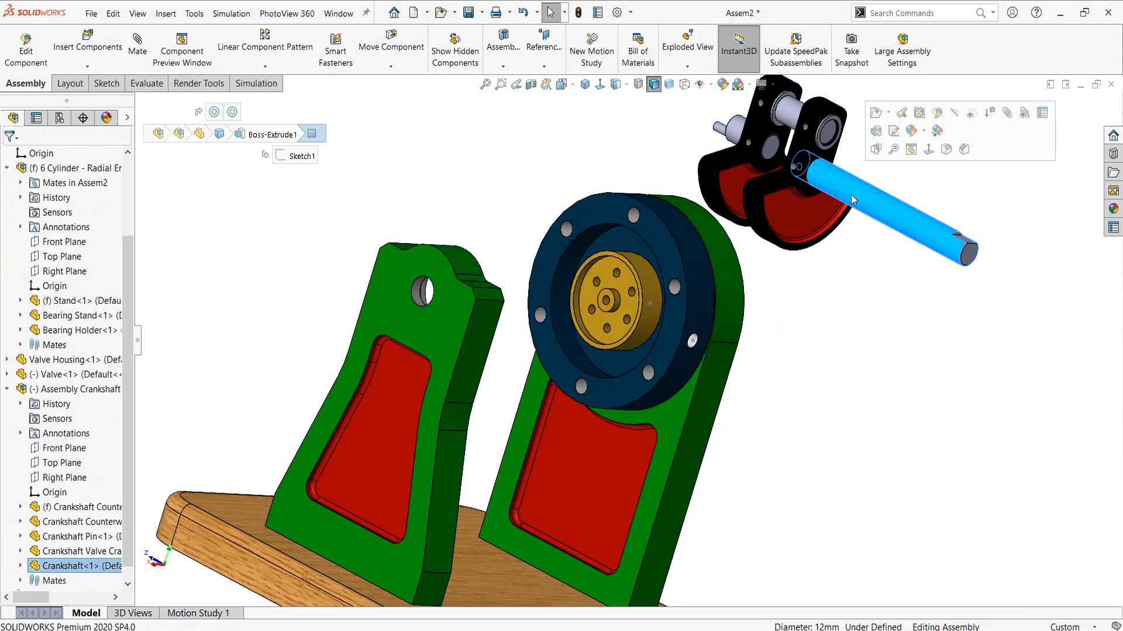
Rotate the crankshaft subassembly so its long shaft points toward the bearing holder side.
drag(853, 196, 767, 191)
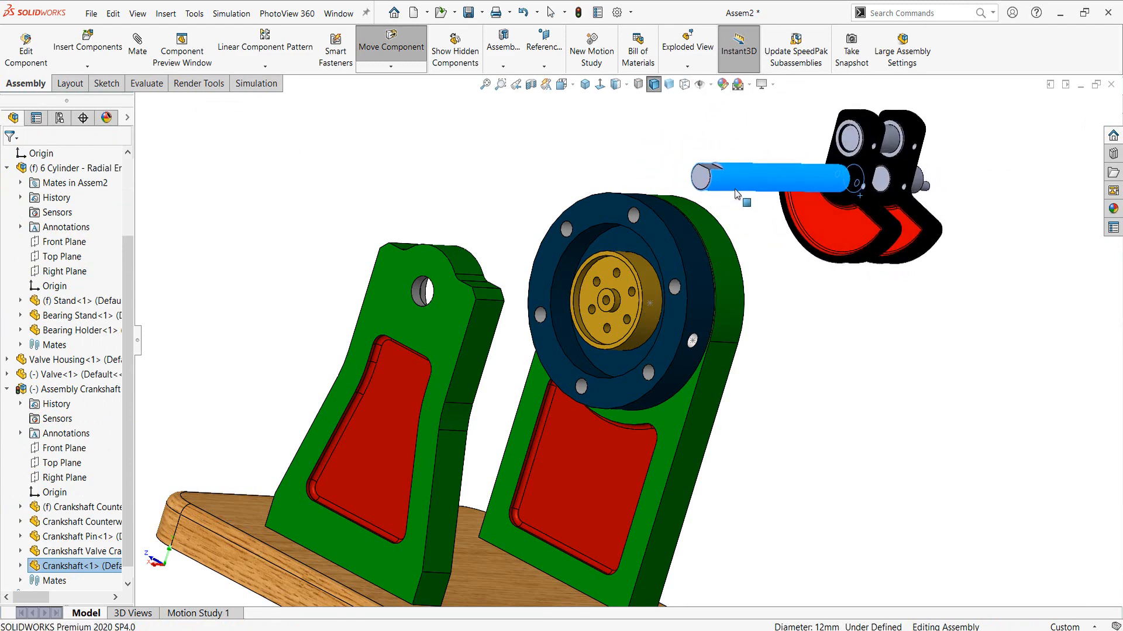
key(Escape)
click(768, 191)
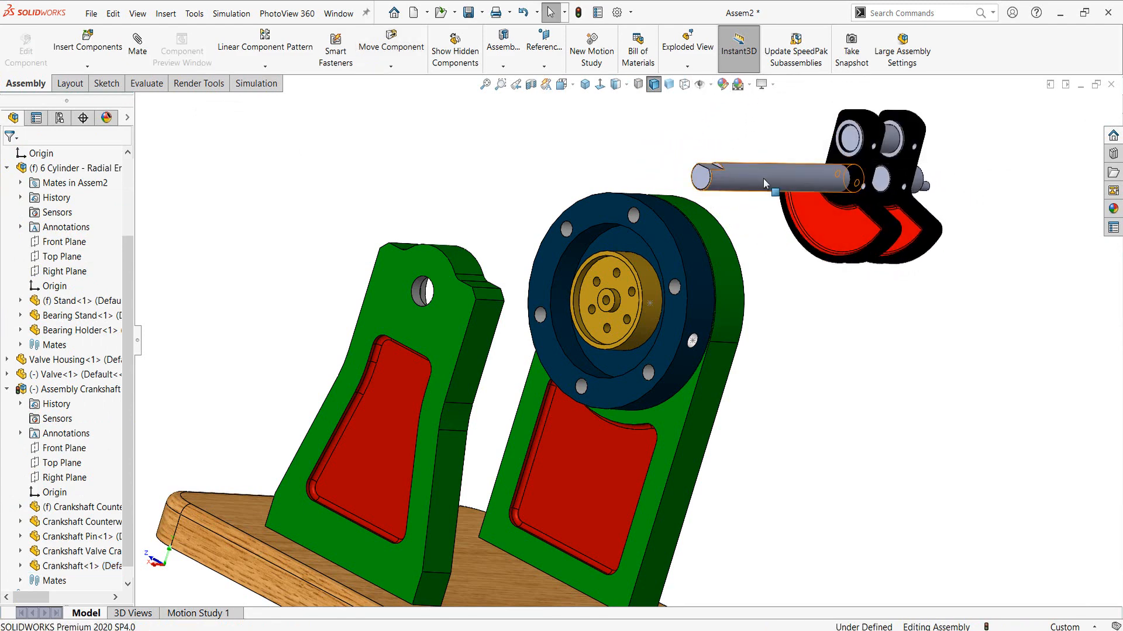
Make the crankshaft's 12 mm shaft concentric with the bearing holder's hole, and slide it through the hole until the crank sits between the stands.
click(763, 178)
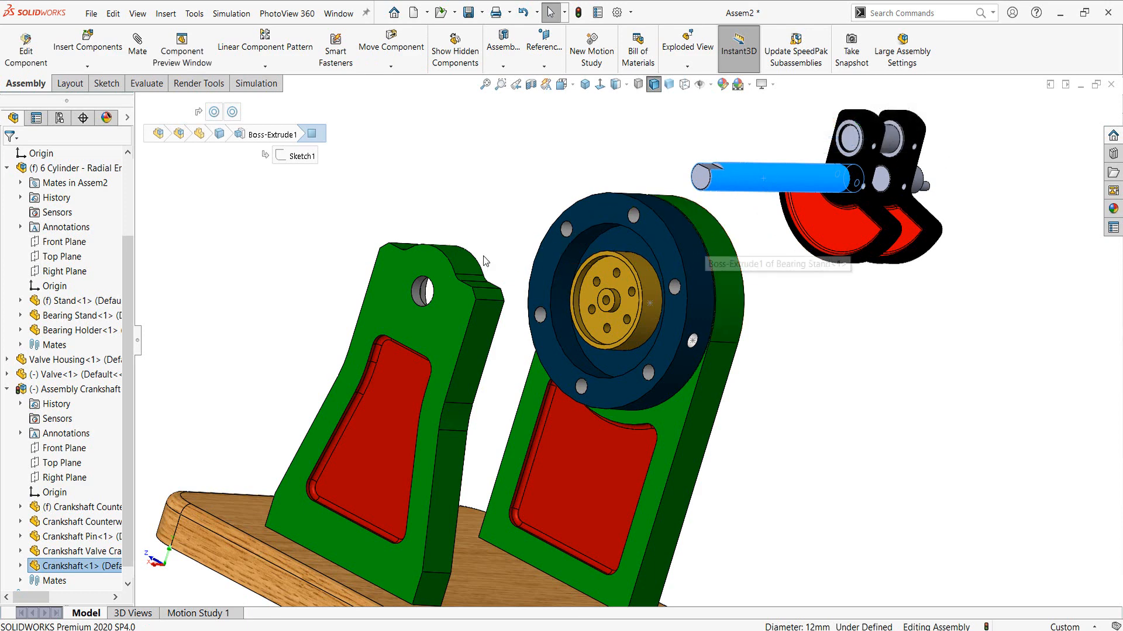
scroll(344, 288, down, 3)
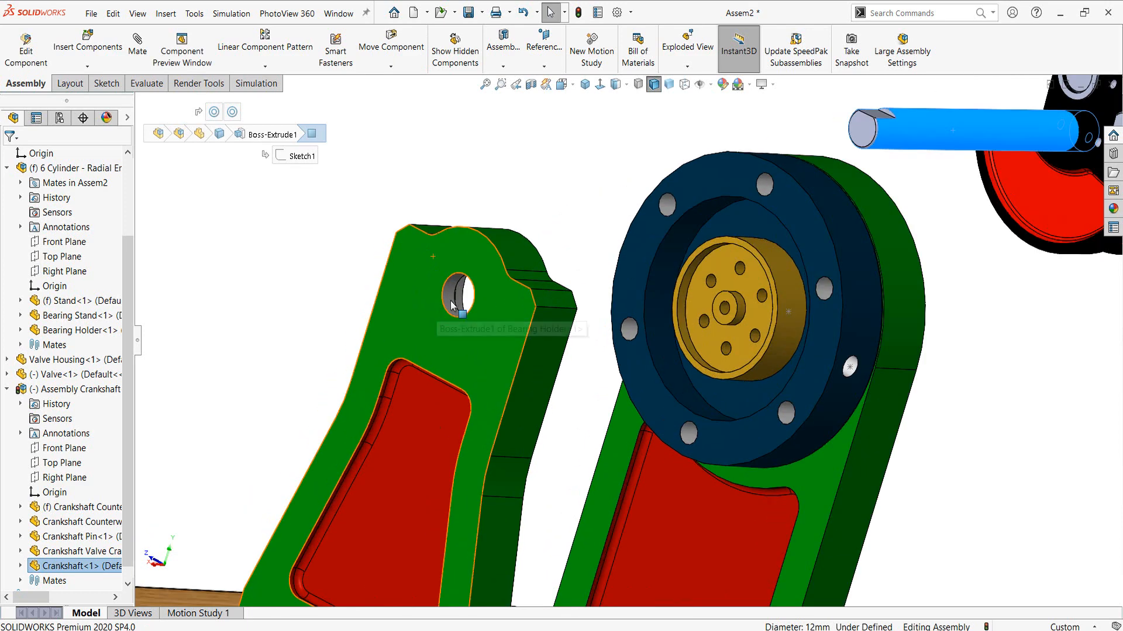
click(451, 295)
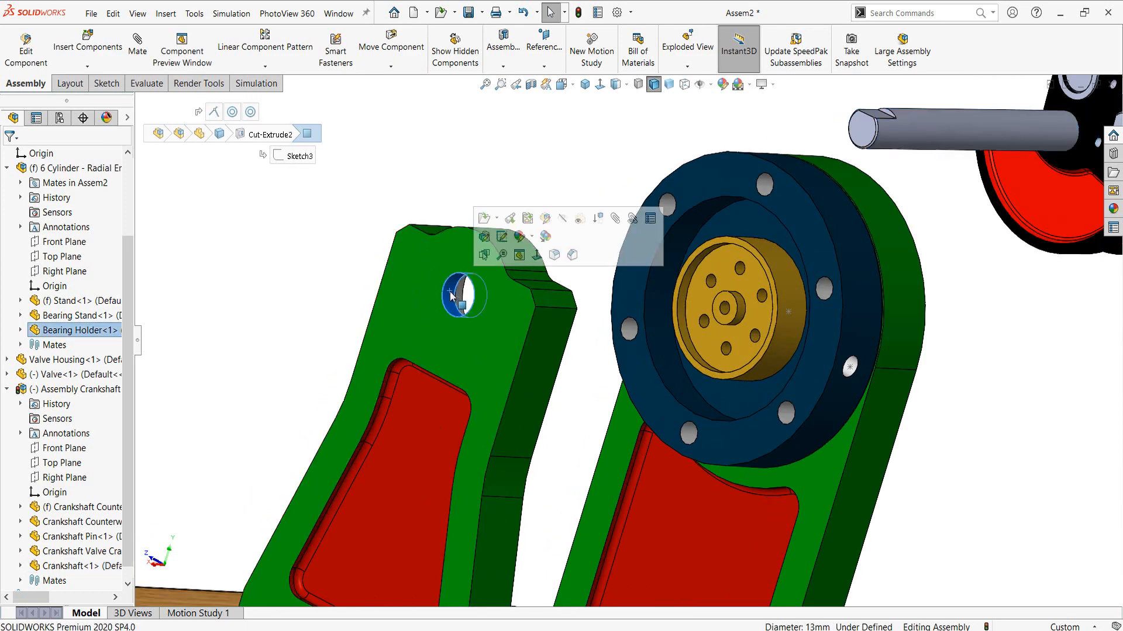
ctrl+click(925, 124)
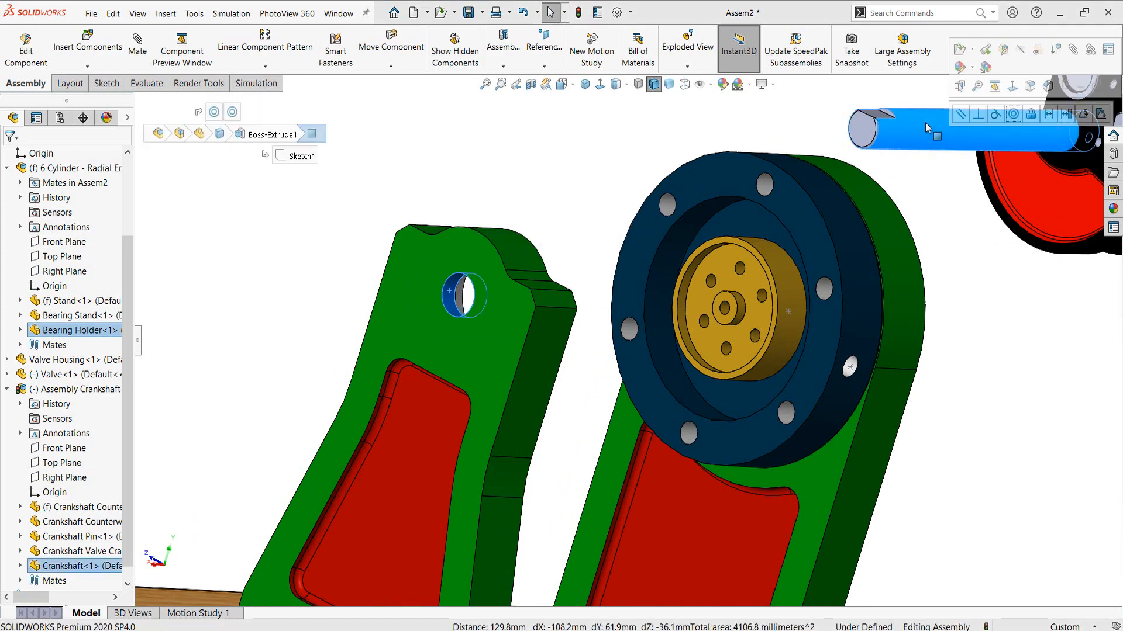
click(1013, 114)
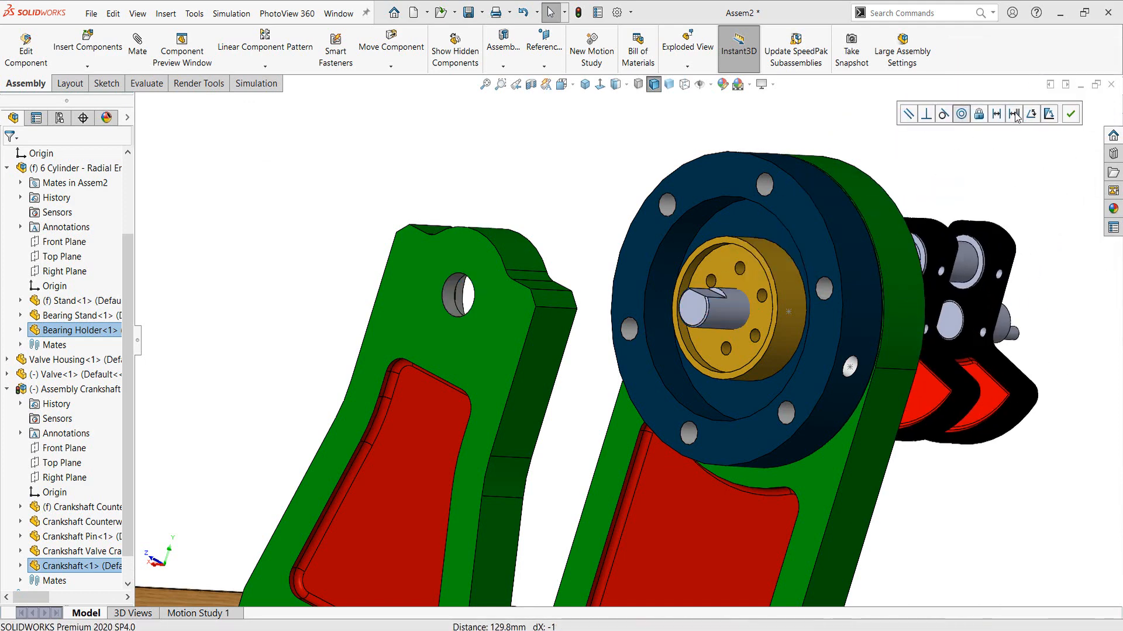
drag(725, 310, 411, 288)
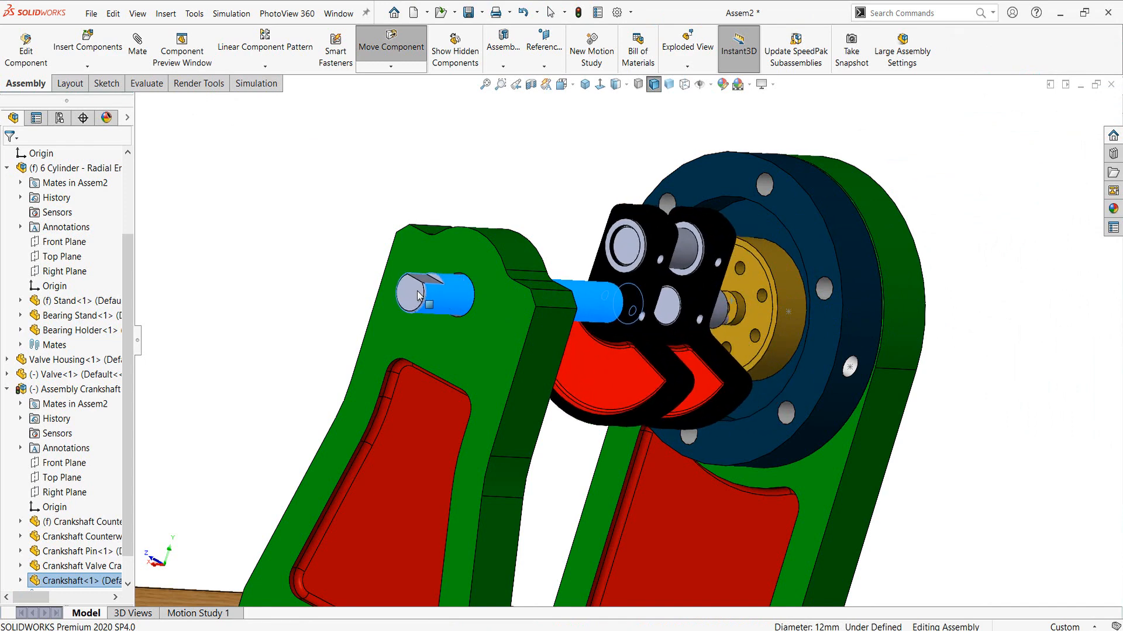
click(468, 164)
Add a concentric mate between the 4 mm pin of the Crankshaft Valve Crank and the hole in the valve's hub.
scroll(722, 324, down, 6)
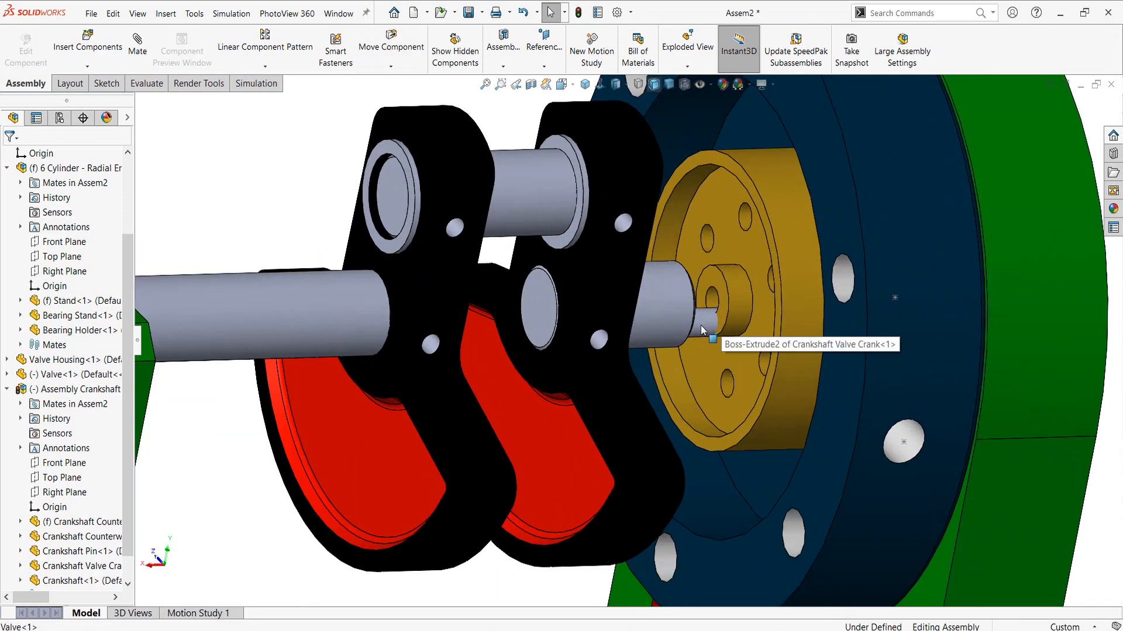
click(718, 321)
scroll(701, 321, down, 5)
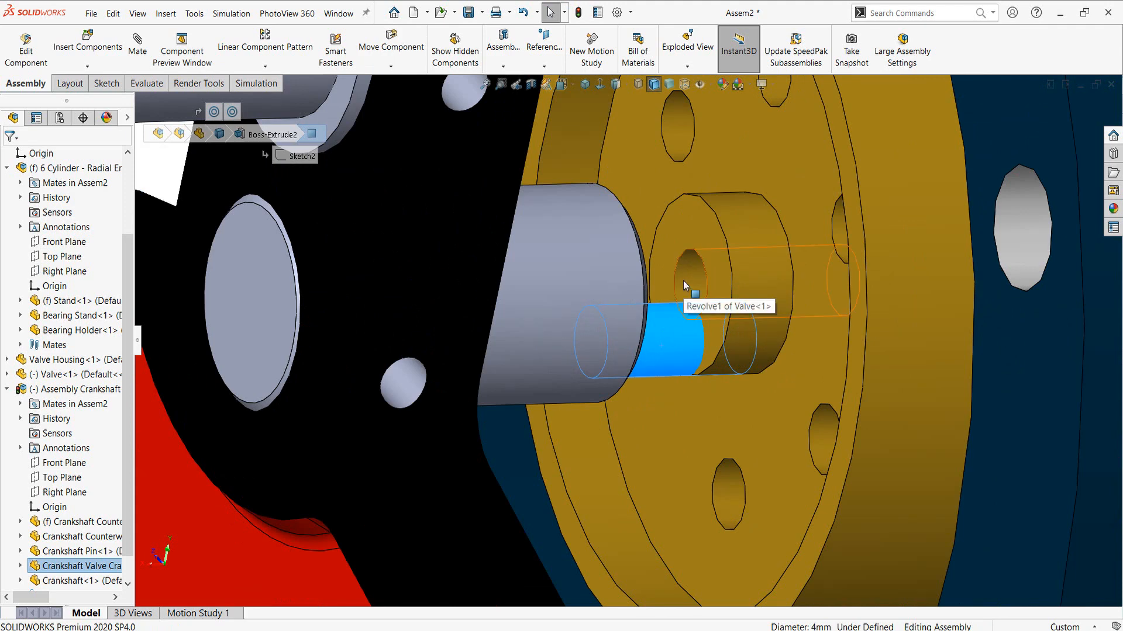
scroll(672, 335, up, 5)
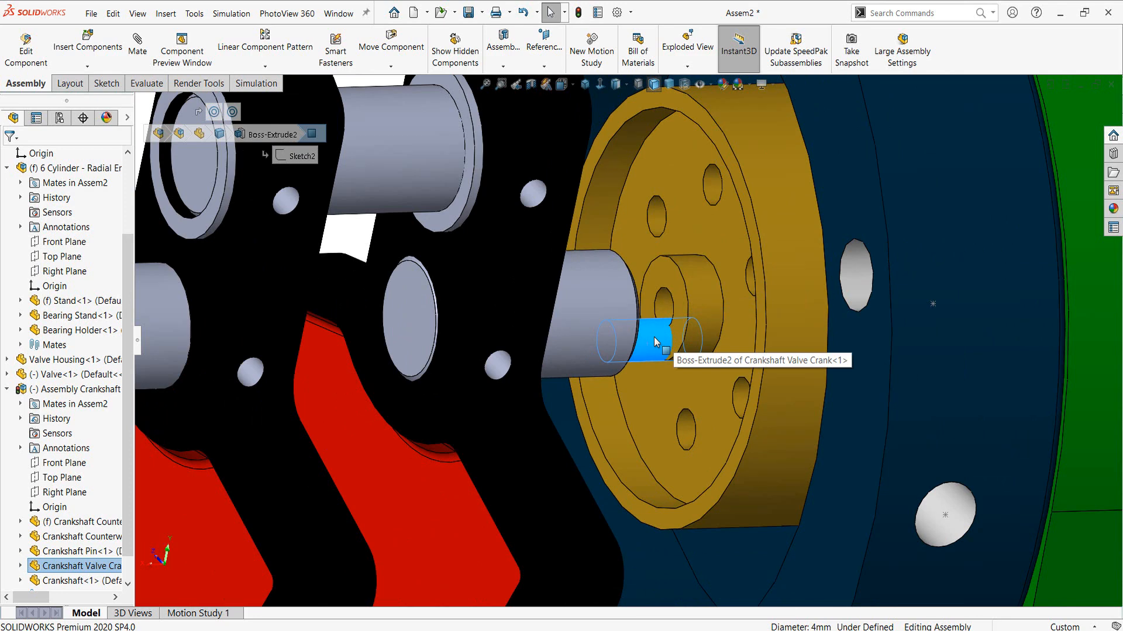
mouse_move(651, 338)
middle_down()
mouse_move(652, 320)
mouse_move(664, 321)
middle_up()
ctrl+click(671, 315)
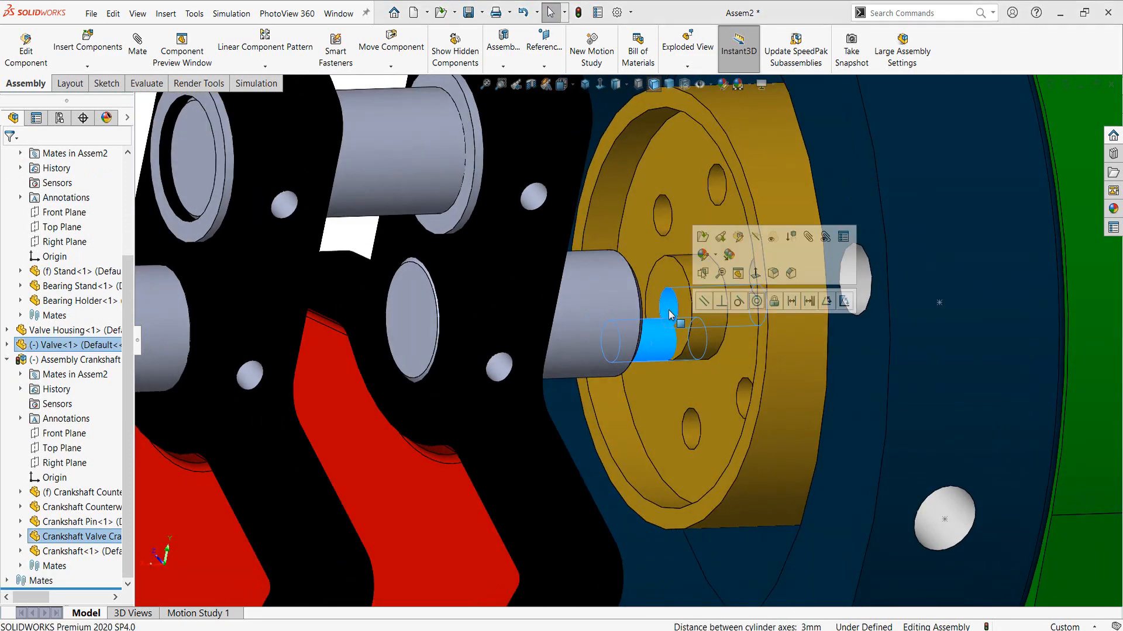
click(756, 301)
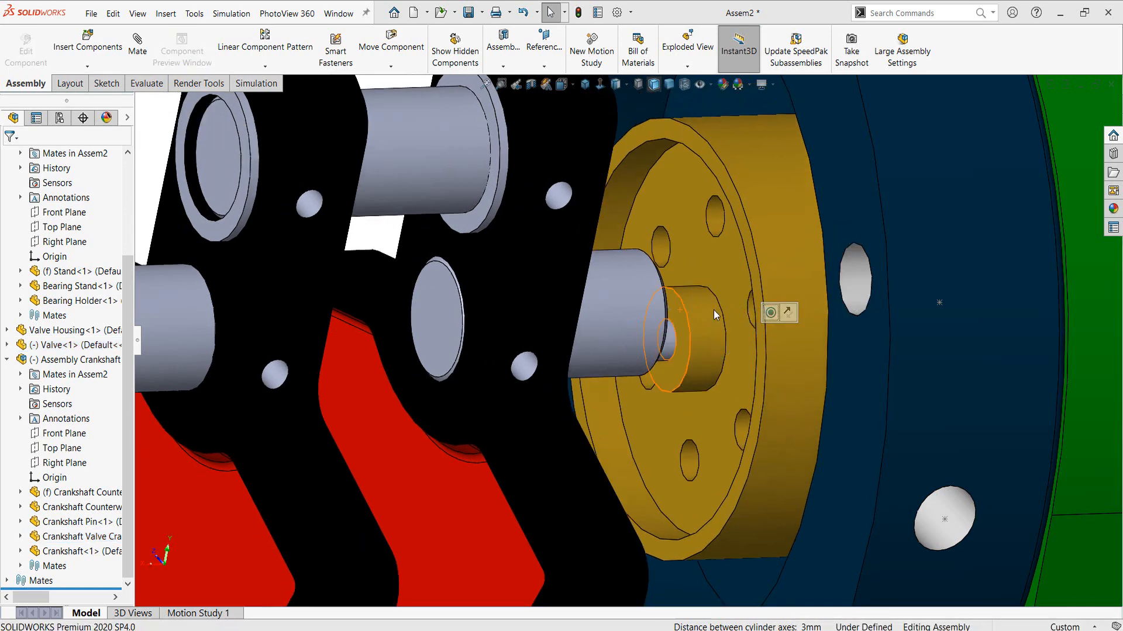
Add a coincident mate between the valve hub's end face and the shoulder face around the valve crank's pin.
scroll(707, 312, up, 5)
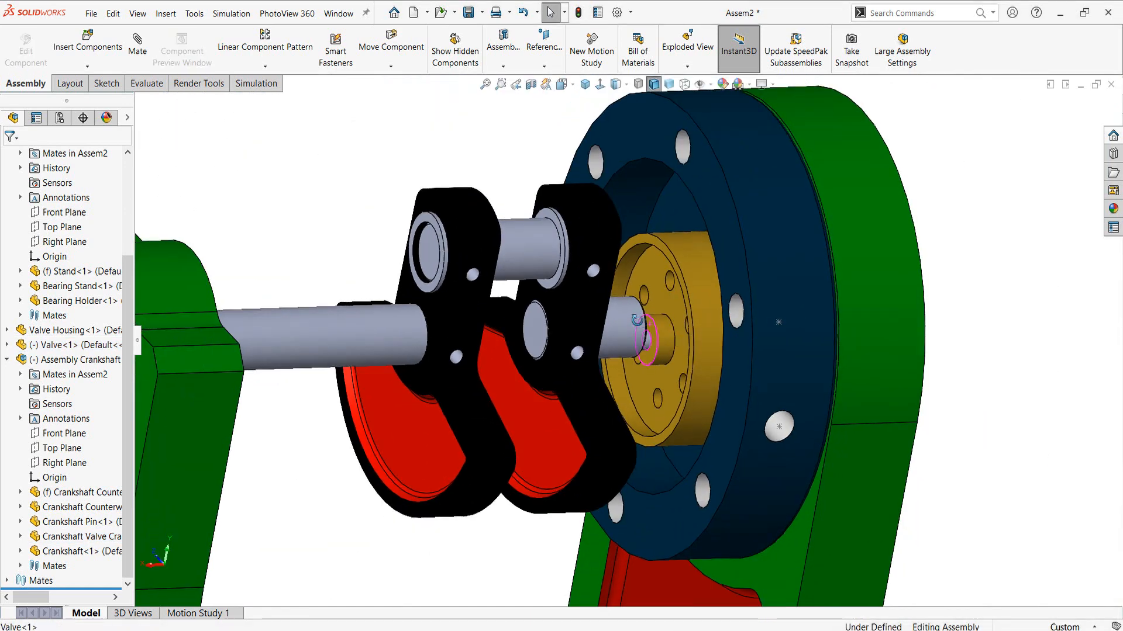
middle_drag(637, 320, 619, 320)
scroll(636, 331, down, 8)
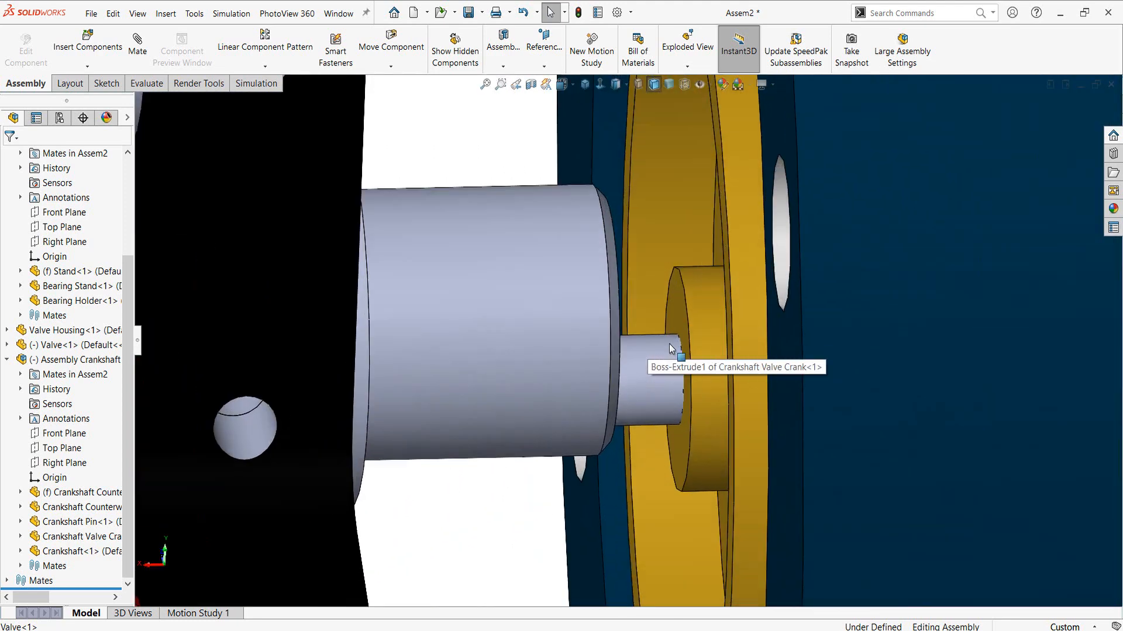
click(673, 310)
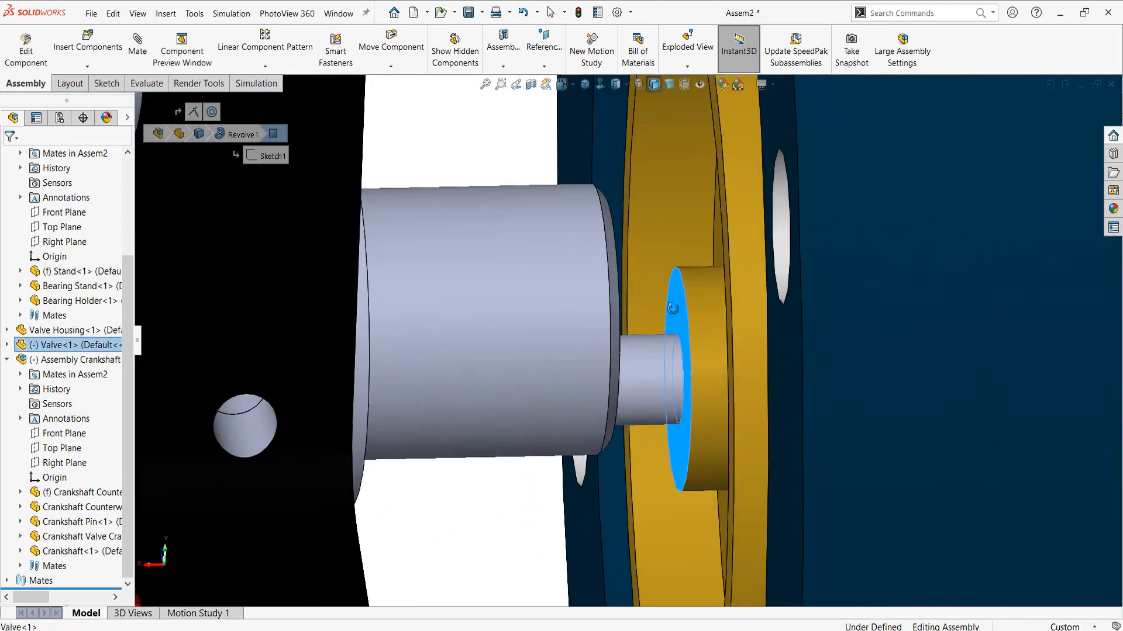
middle_drag(673, 308, 658, 313)
ctrl+click(595, 276)
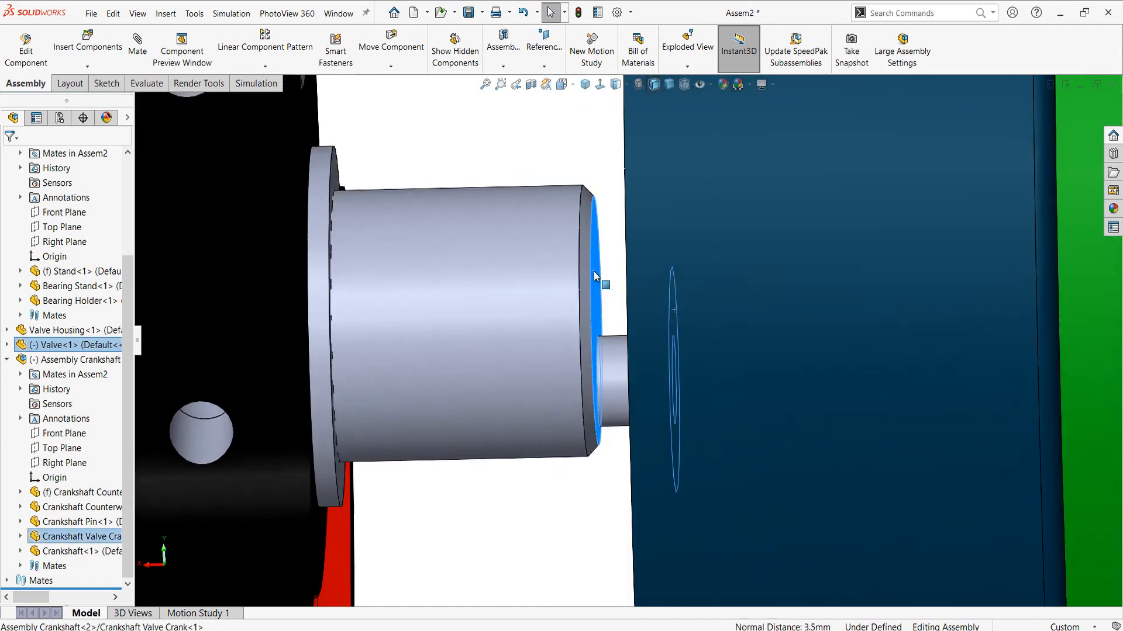
click(629, 261)
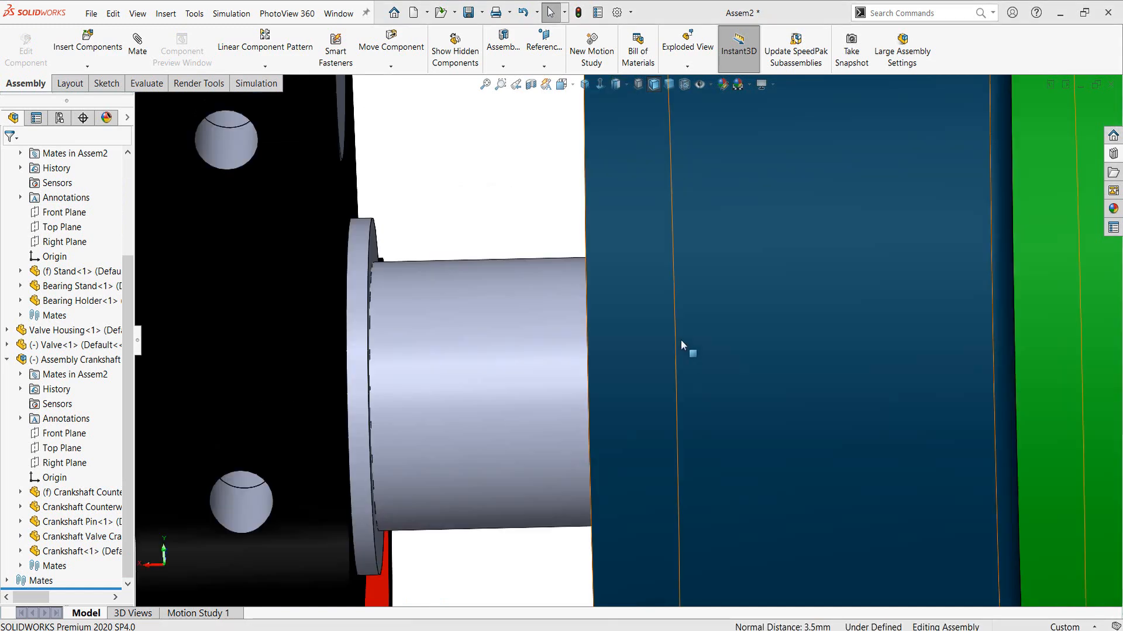
Open the DIN standard of the Toolbox in the Design Library.
scroll(684, 327, up, 5)
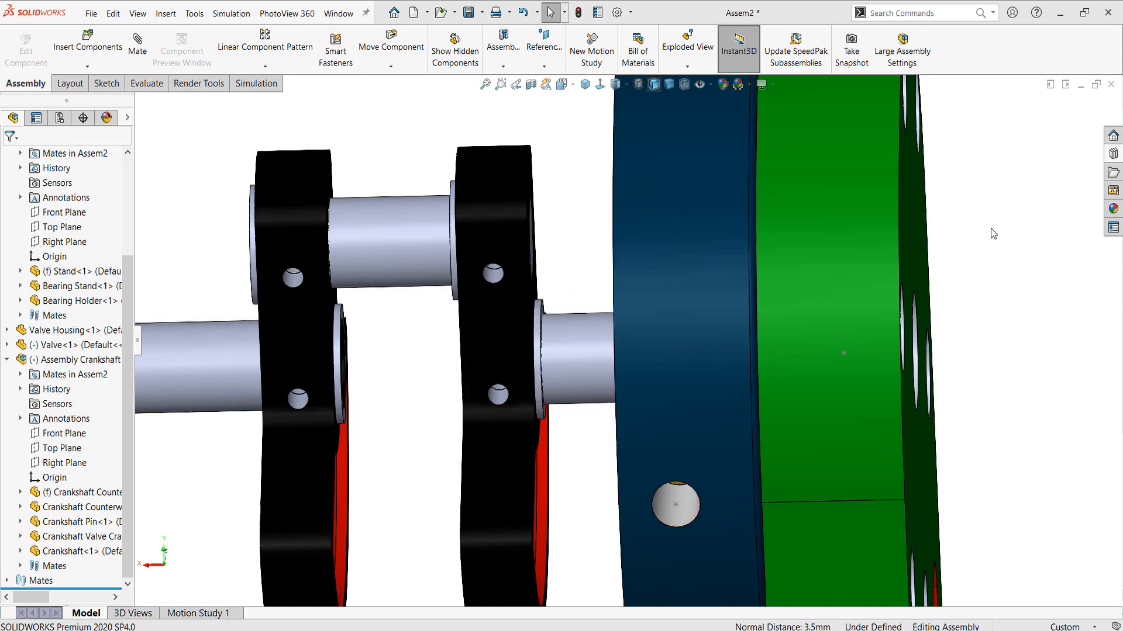
scroll(970, 225, up, 3)
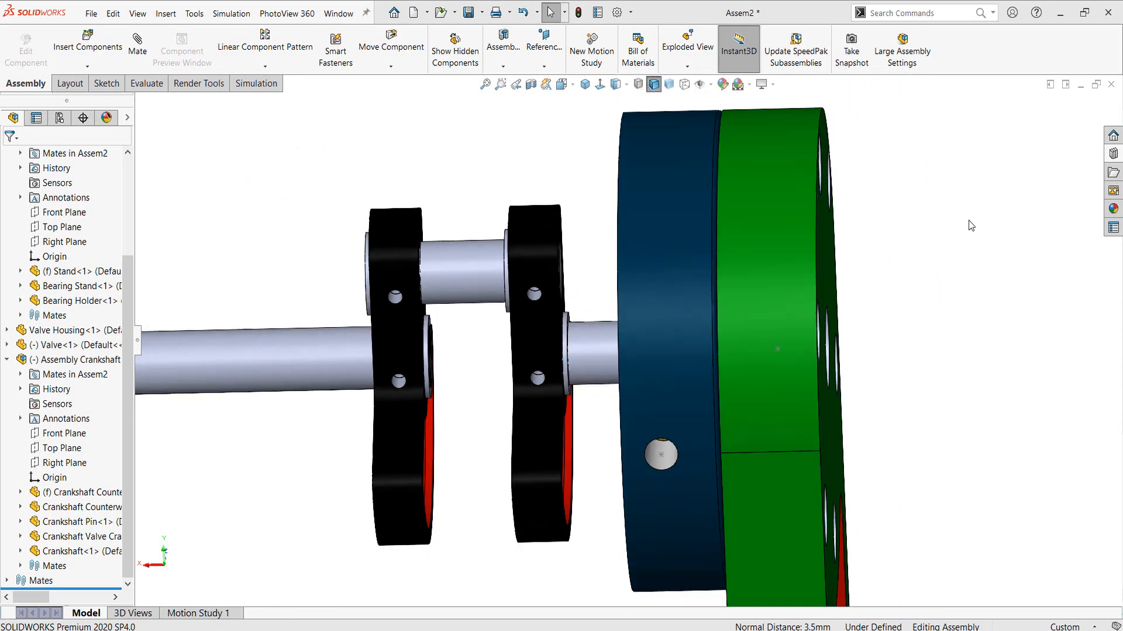
click(1109, 157)
scroll(1040, 193, up, 2)
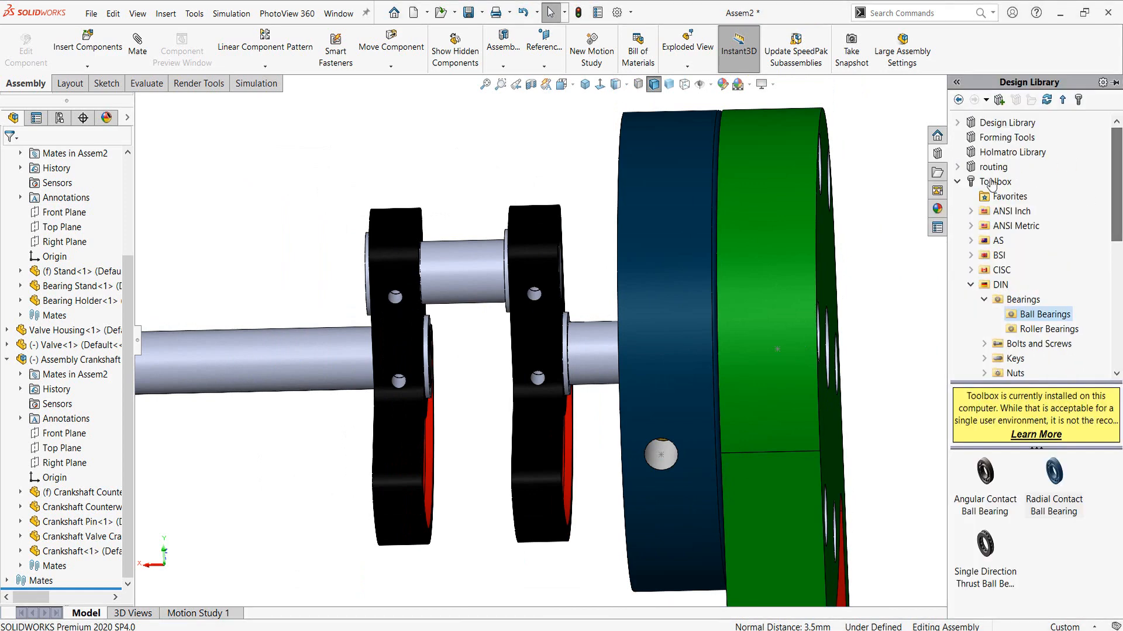
double_click(996, 182)
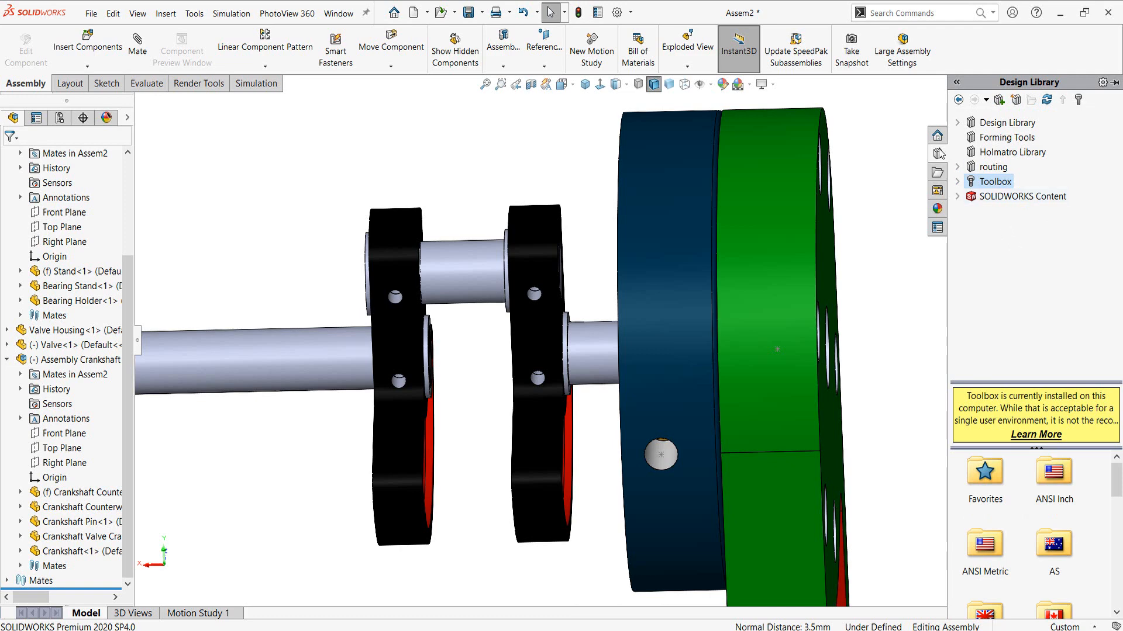
double_click(982, 184)
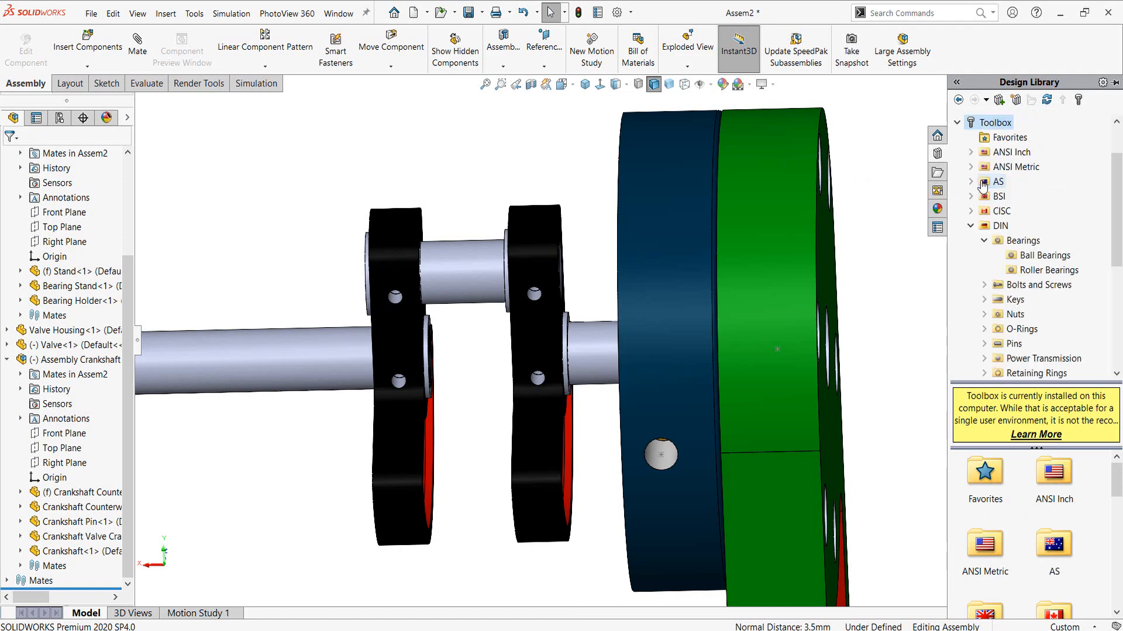
click(970, 227)
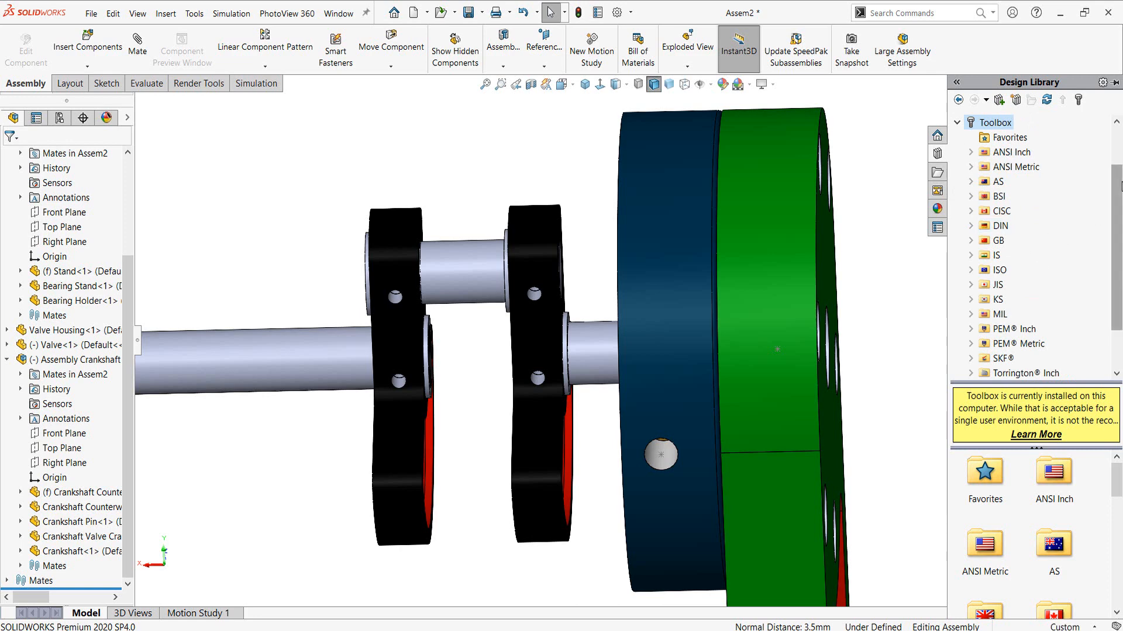
mouse_move(1121, 182)
mouse_down()
mouse_move(1121, 159)
mouse_move(1118, 180)
mouse_up()
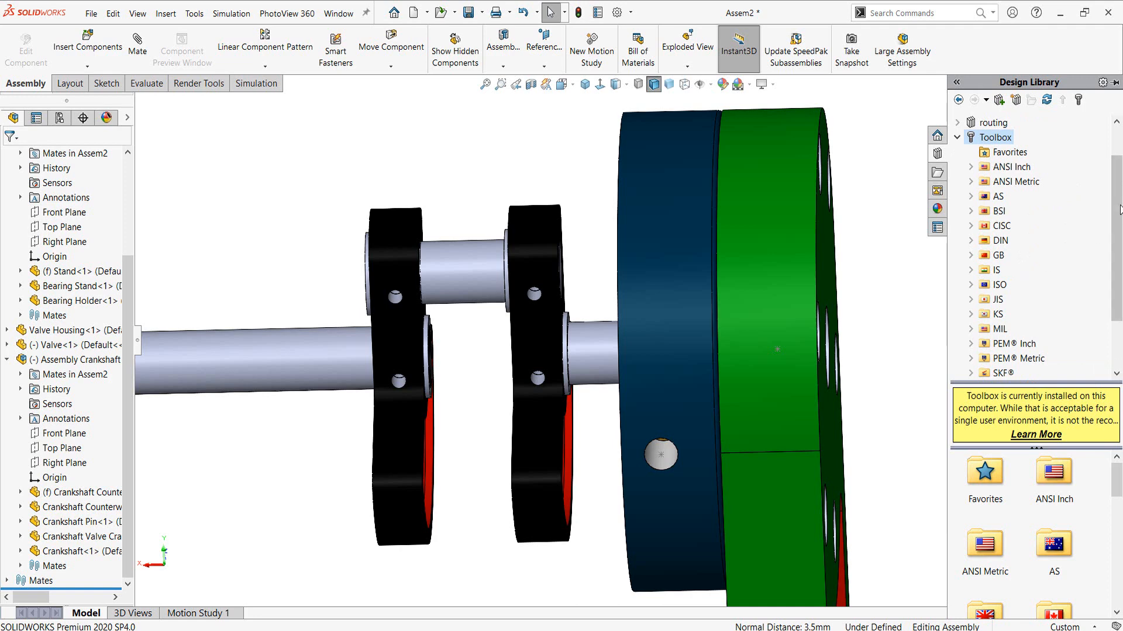
drag(1117, 203, 1117, 221)
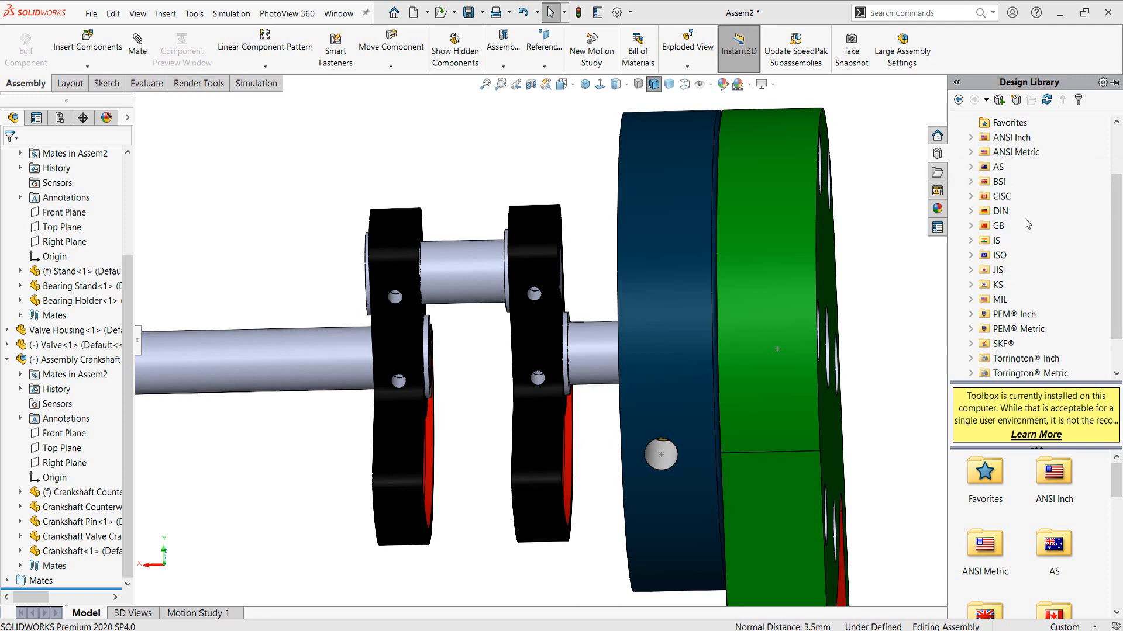
click(996, 211)
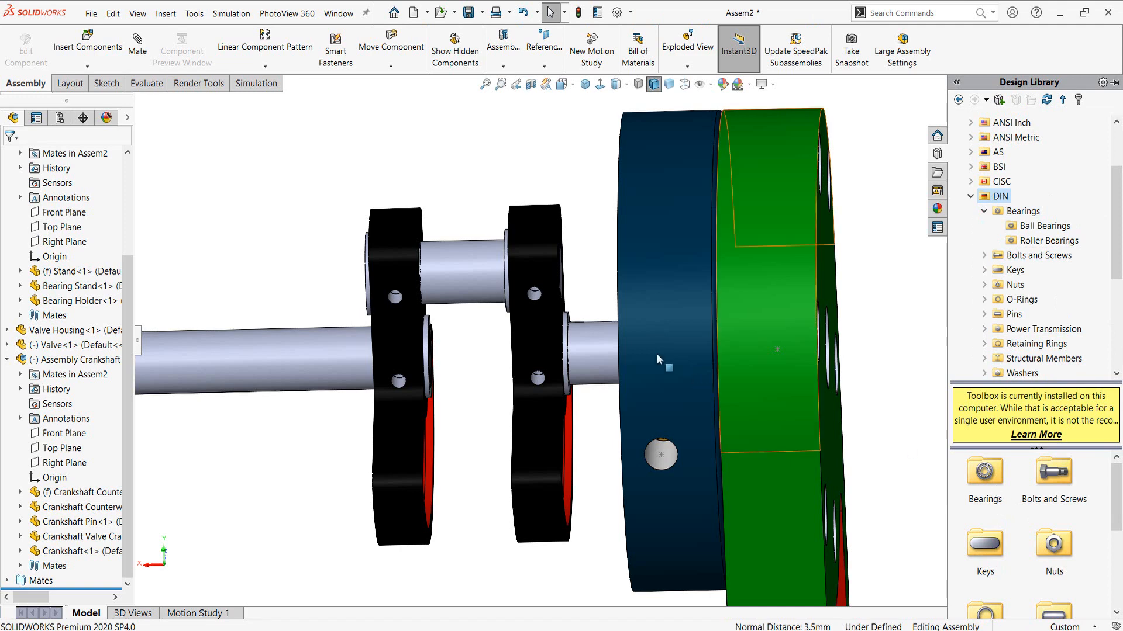
Look through the DIN component categories and open Ball Bearings within the Bearings category.
scroll(998, 480, down, 3)
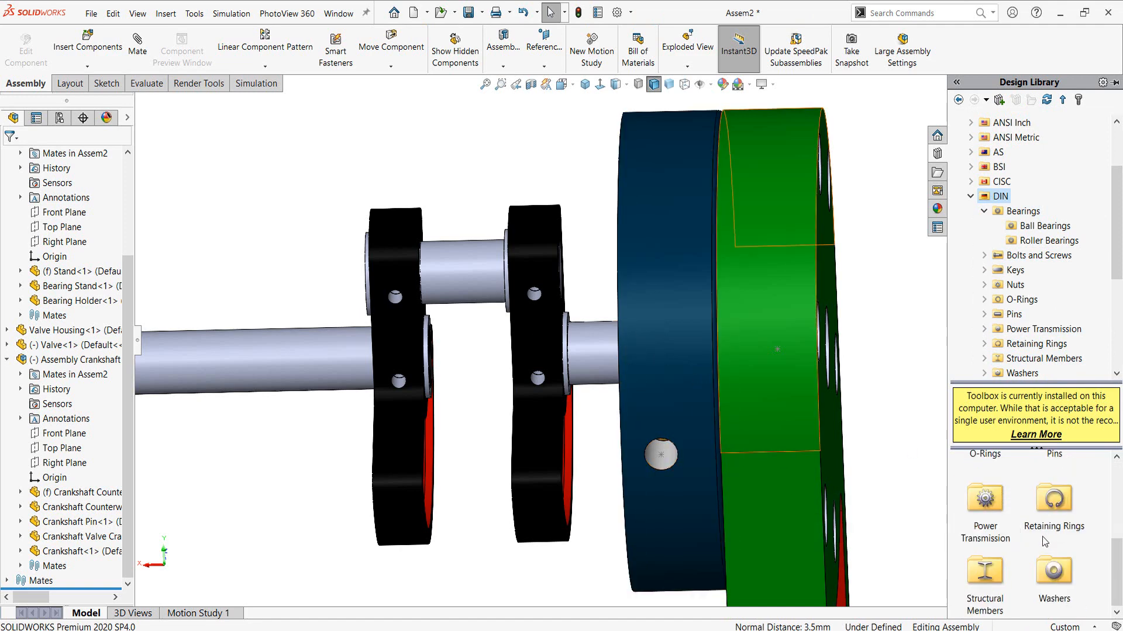
scroll(992, 481, up, 3)
scroll(1081, 531, down, 3)
scroll(1081, 531, up, 3)
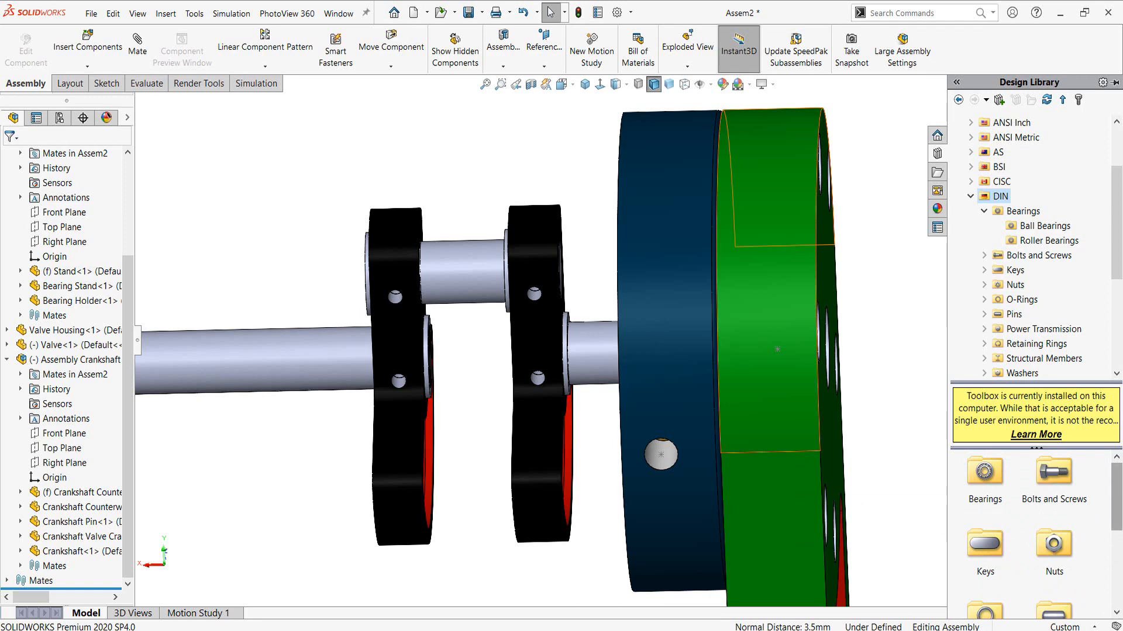
scroll(999, 468, down, 3)
scroll(999, 468, up, 3)
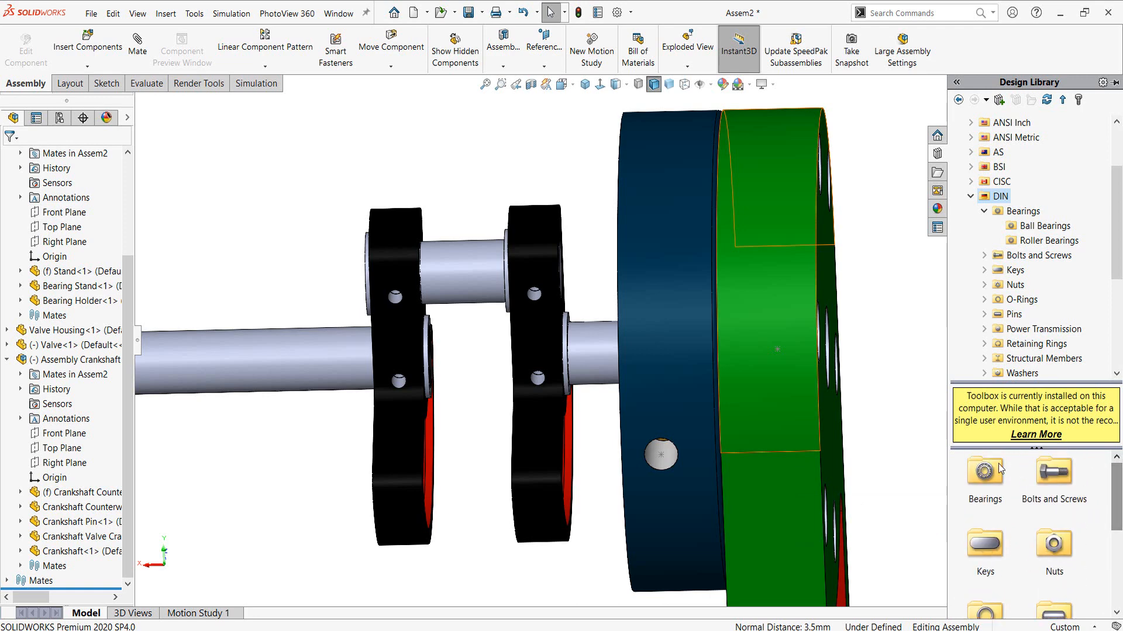
double_click(993, 485)
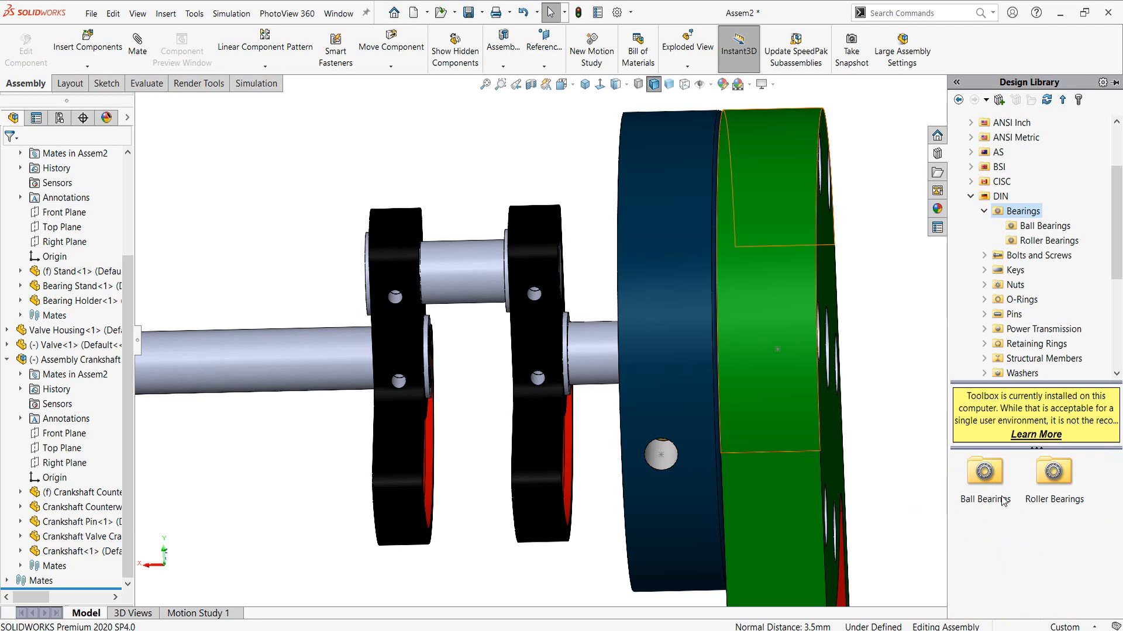
double_click(987, 481)
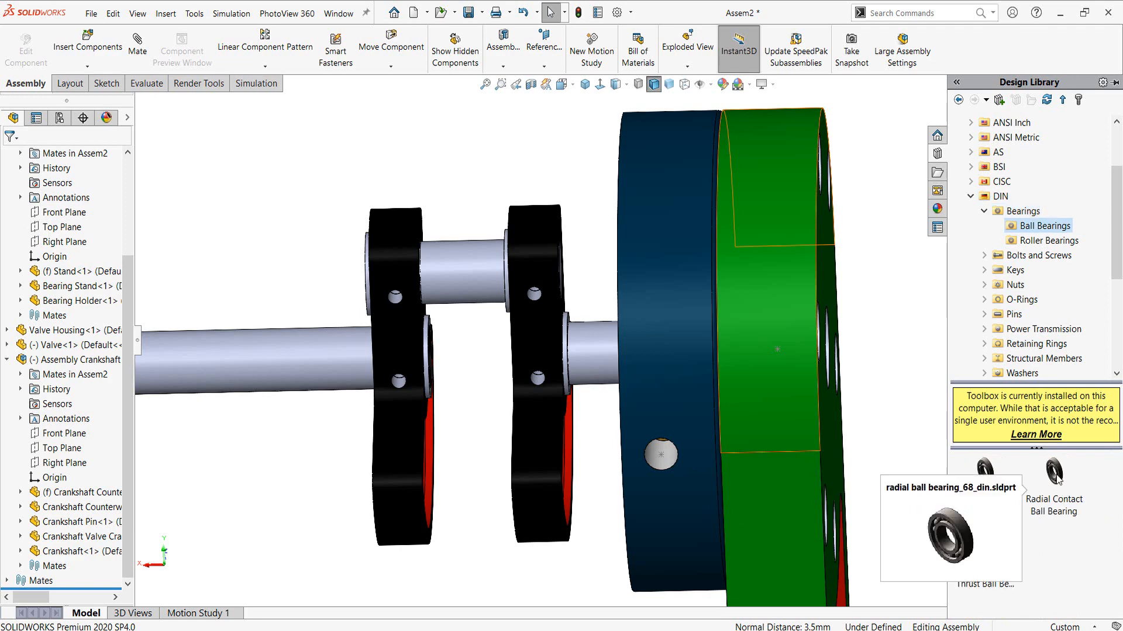
Place a Radial Contact Ball Bearing on the short shaft between the crank and the valve housing.
drag(1054, 472, 600, 337)
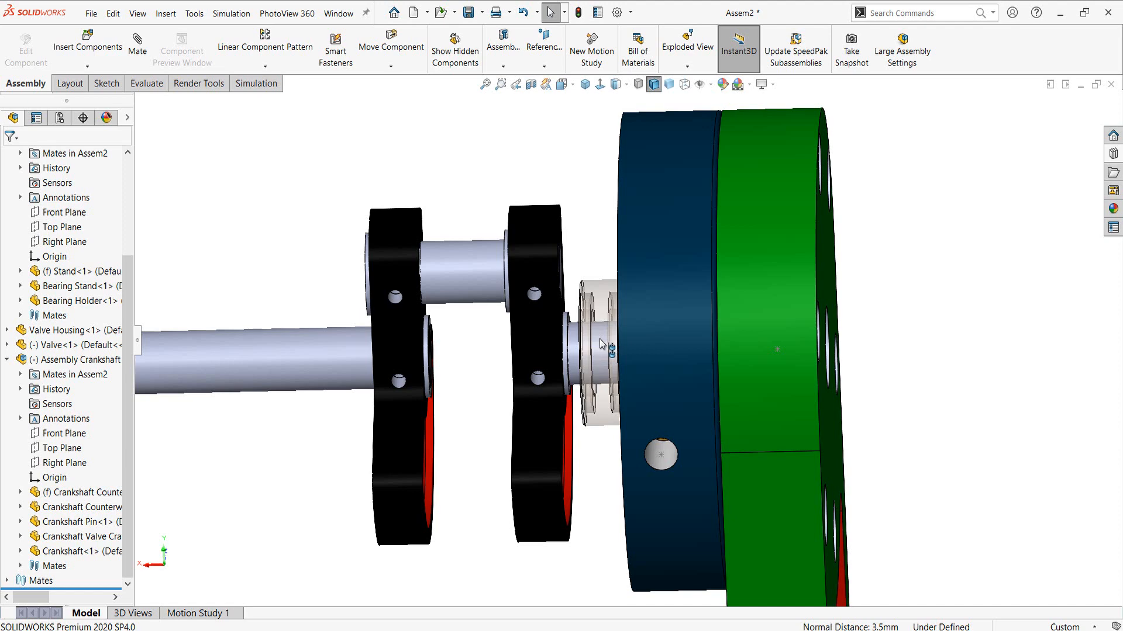
key(Tab)
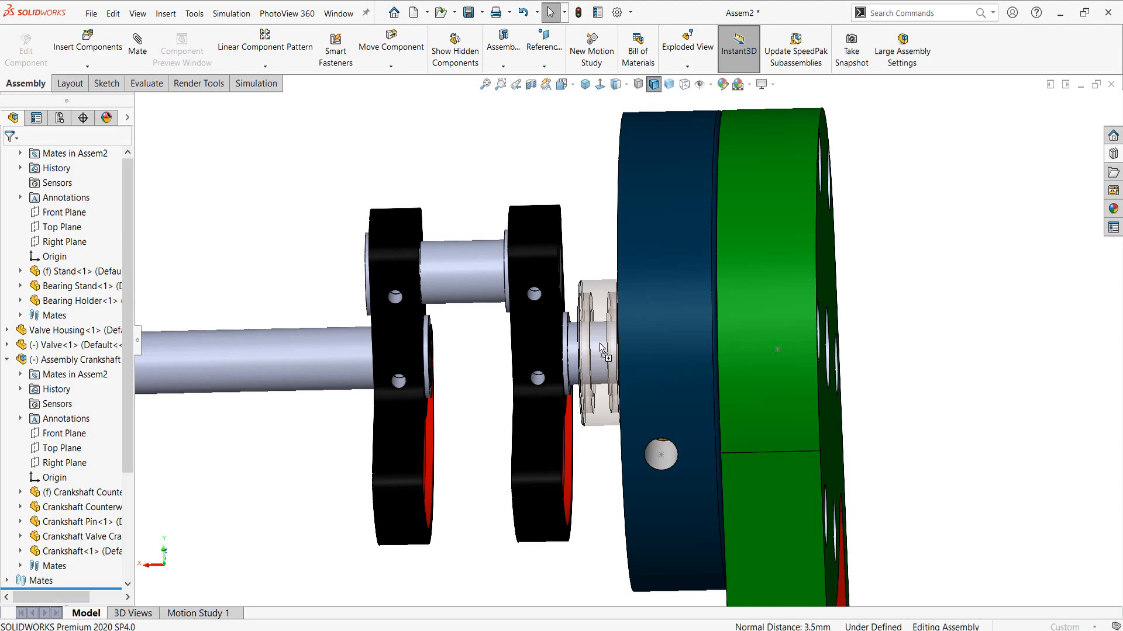
click(601, 350)
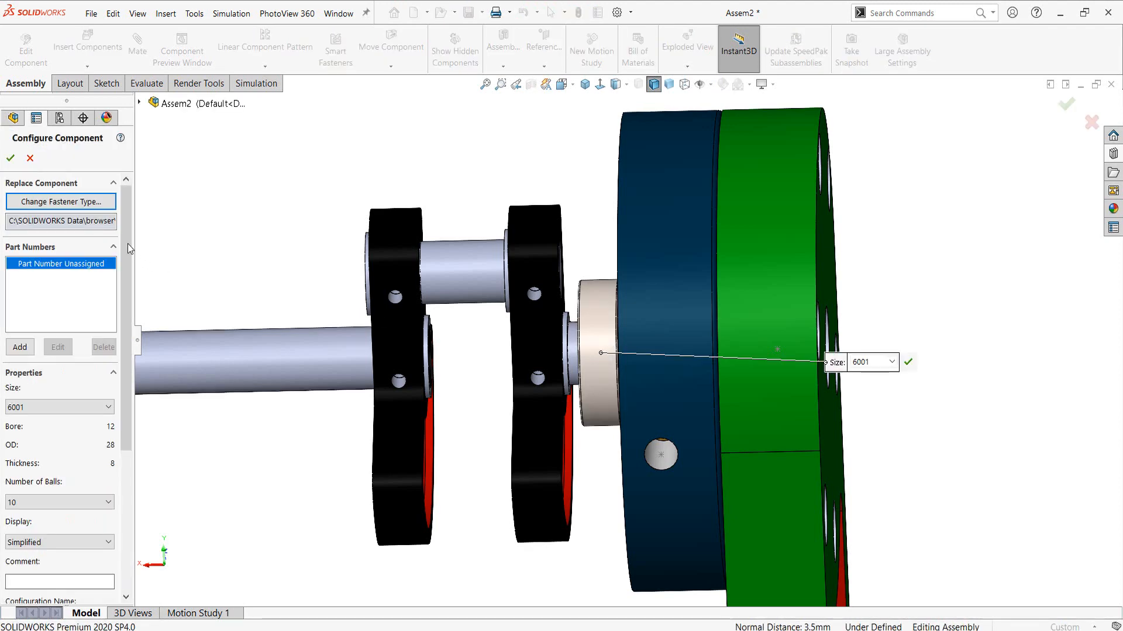
Configure the size 6001 bearing with Full as its number of balls and Detailed display, and finish inserting it.
drag(125, 233, 117, 315)
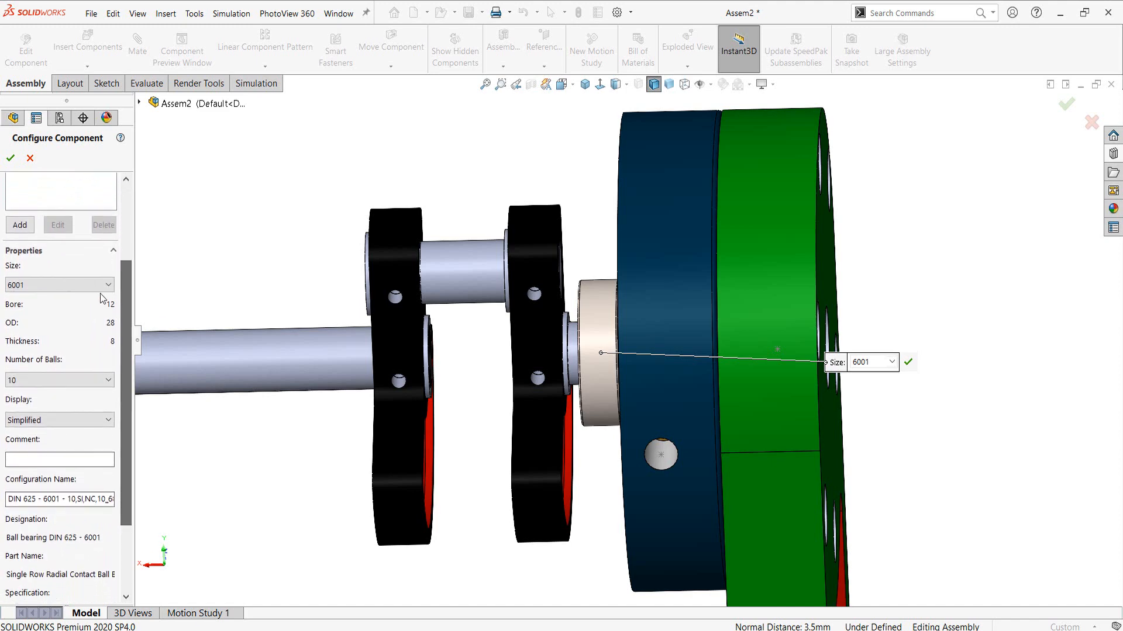
click(94, 286)
click(93, 286)
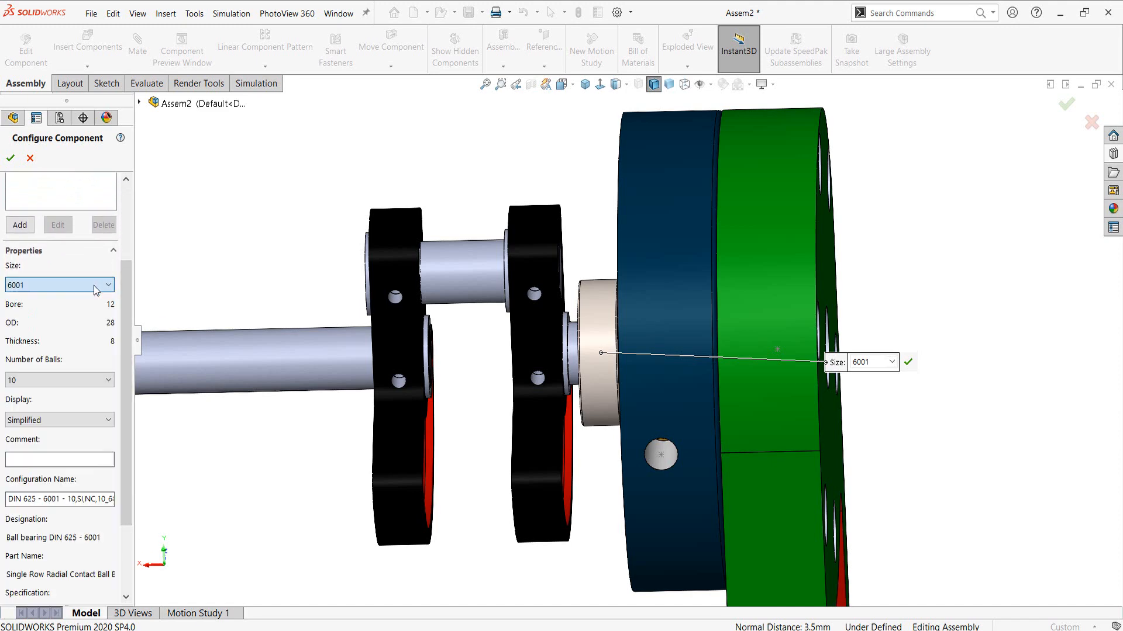
click(73, 385)
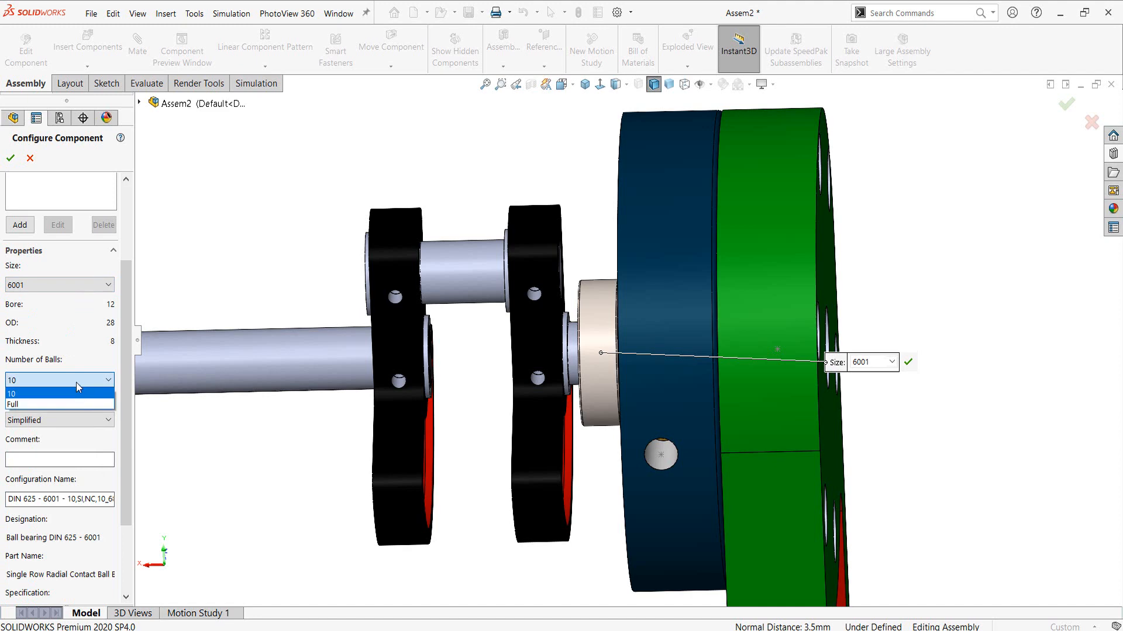
click(13, 405)
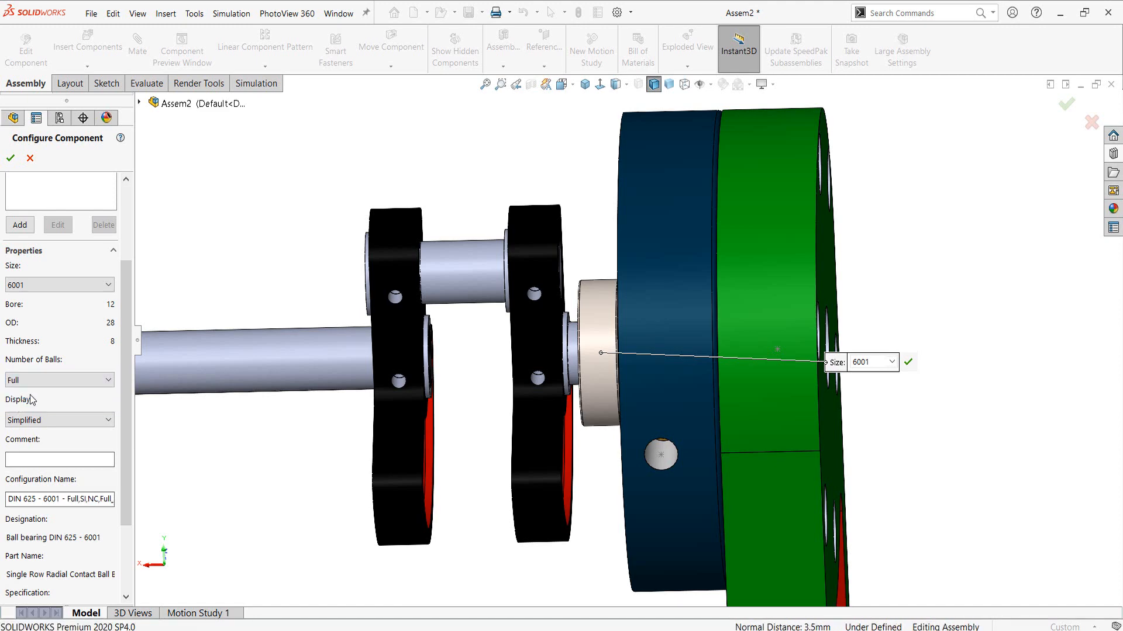
middle_drag(498, 372, 566, 414)
scroll(566, 414, down, 6)
scroll(566, 414, down, 3)
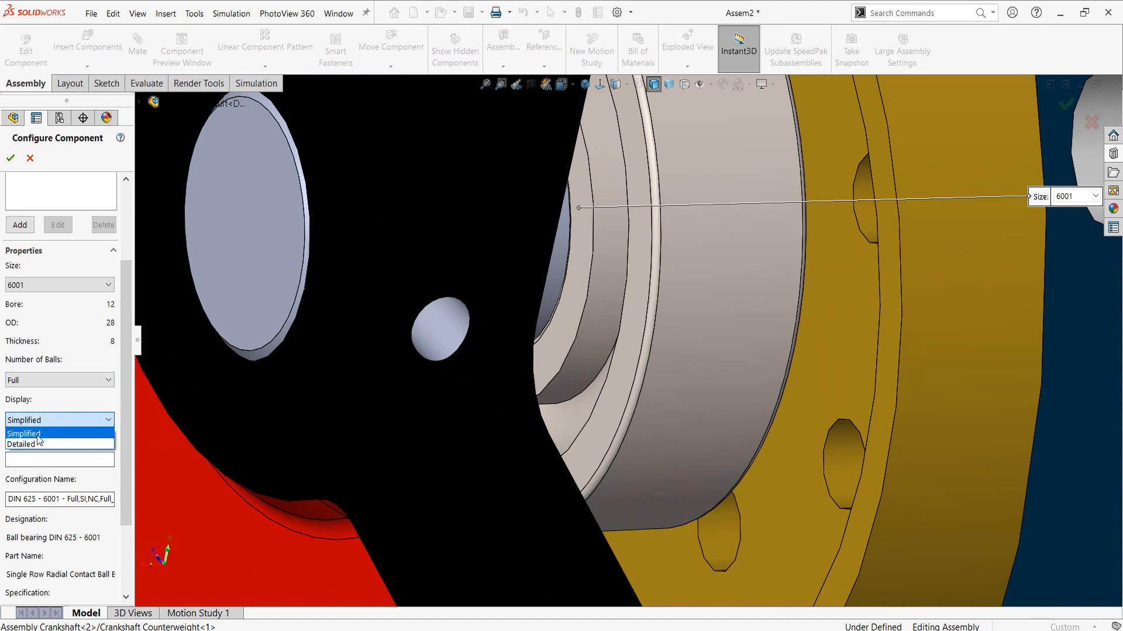
click(26, 445)
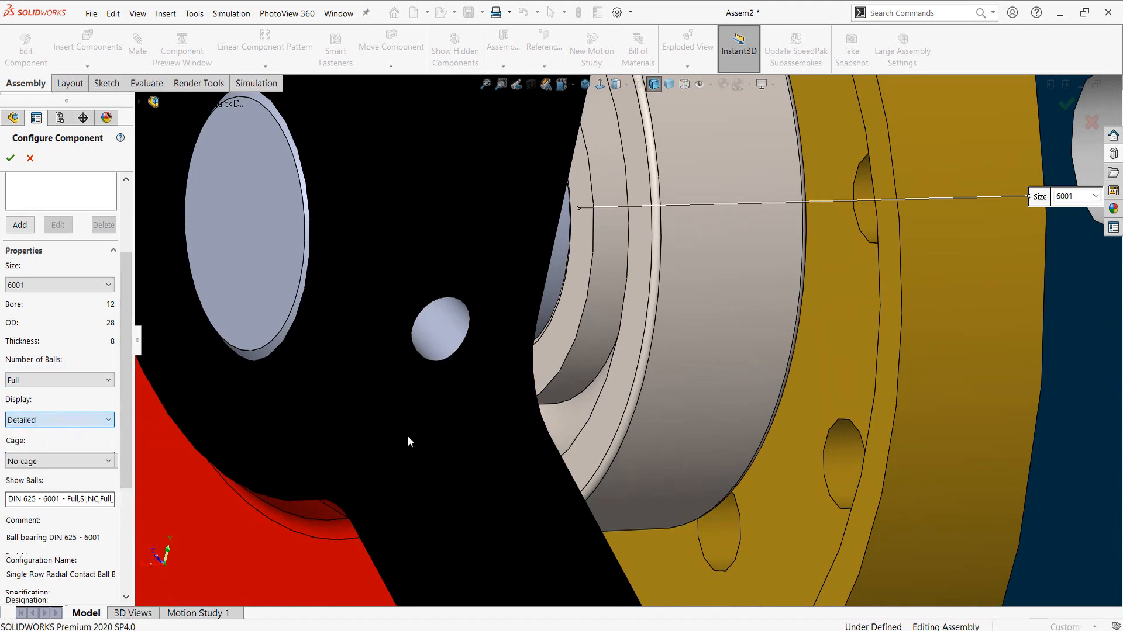
middle_drag(591, 406, 620, 275)
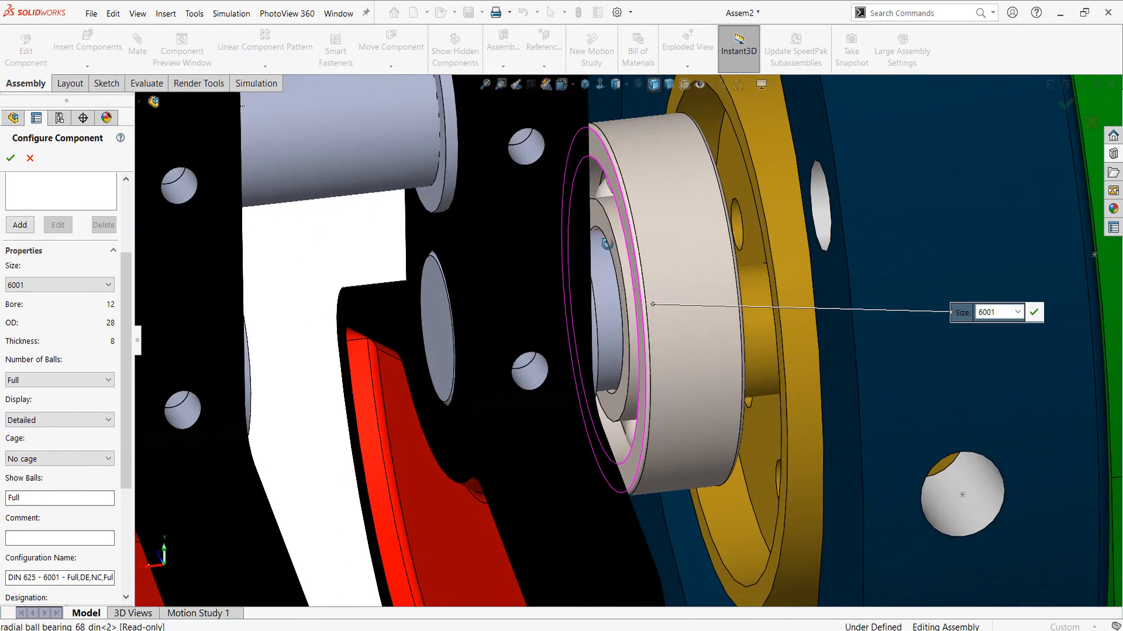
click(13, 158)
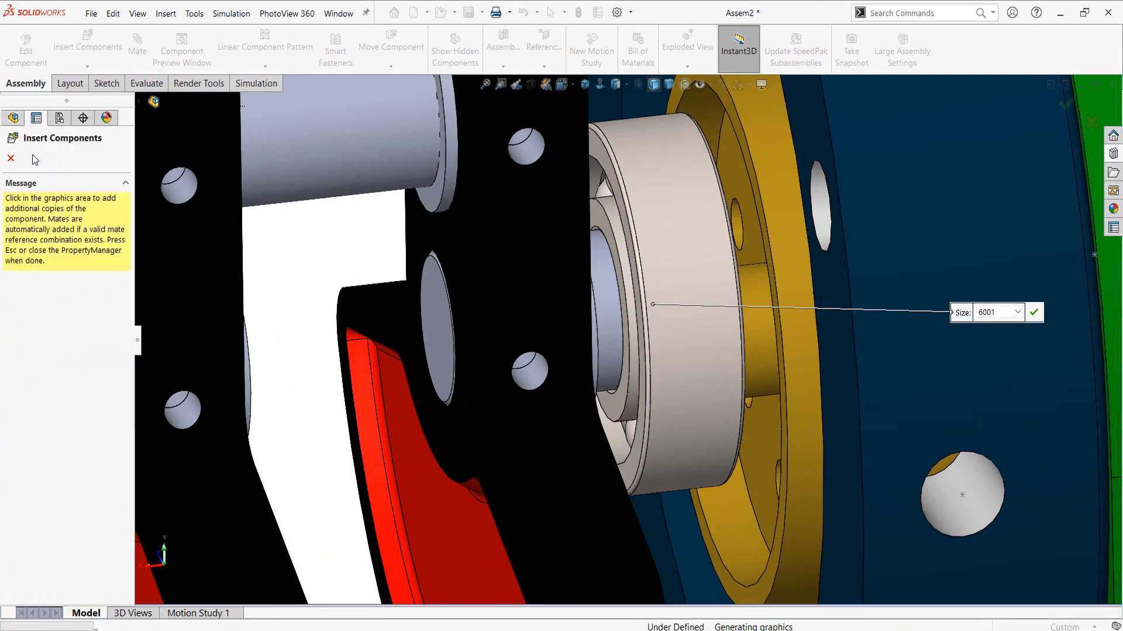
click(10, 159)
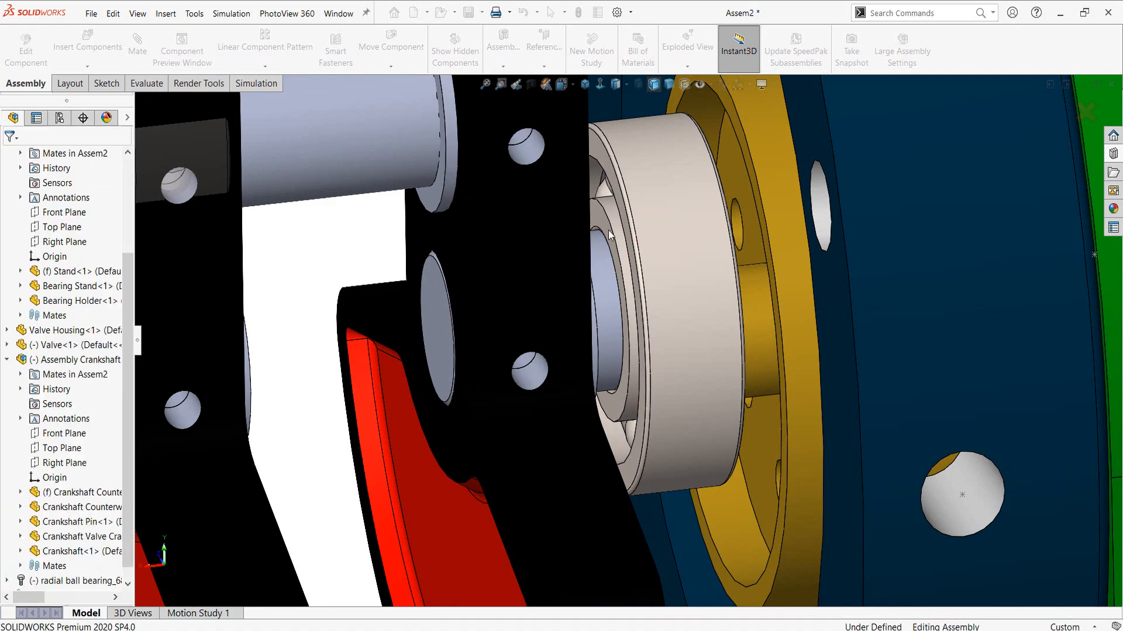
Add a coincident mate between the ball bearing's crank-side face and the collar face on the adjacent crank.
scroll(614, 226, down, 4)
middle_drag(614, 226, 636, 184)
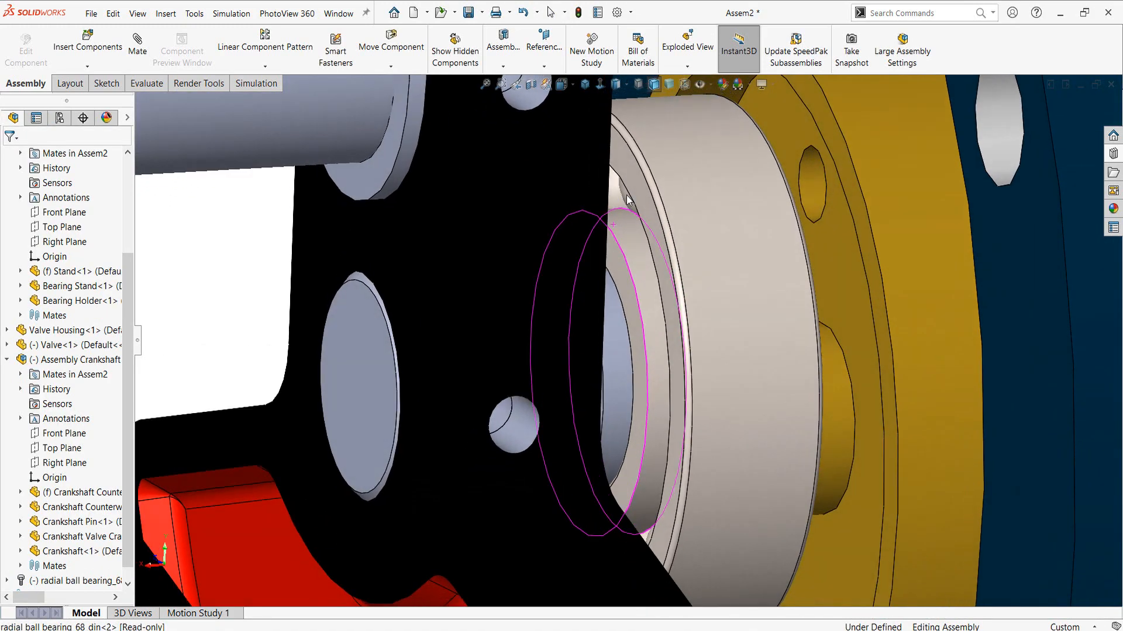
click(636, 184)
middle_drag(635, 237, 581, 243)
ctrl+click(581, 243)
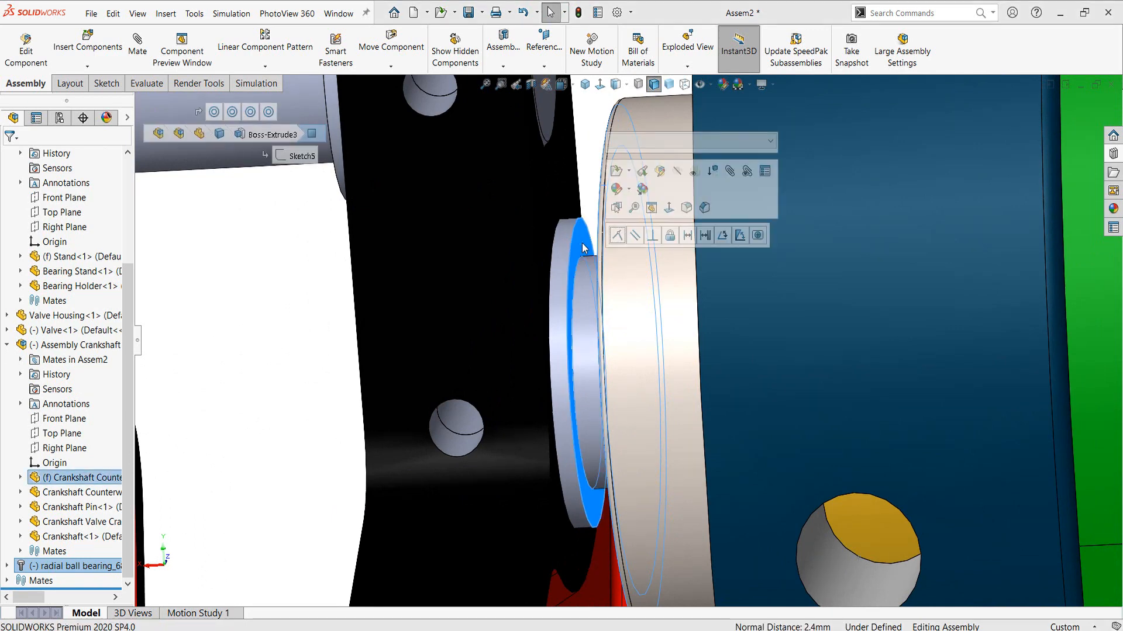
click(618, 235)
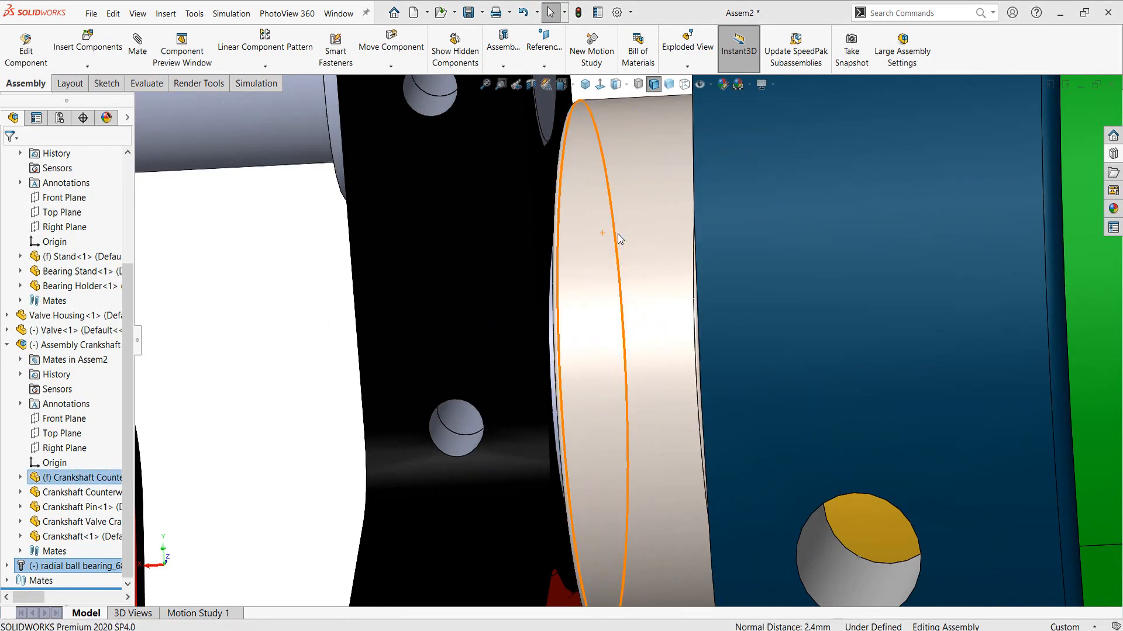
scroll(616, 239, up, 3)
scroll(614, 299, up, 4)
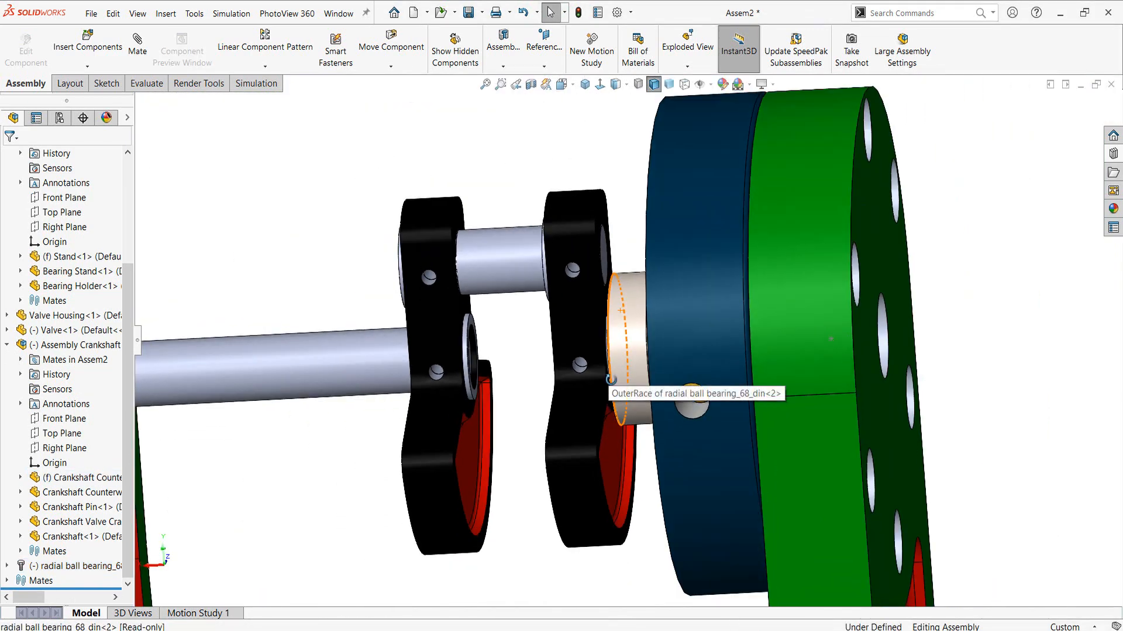
scroll(612, 387, up, 3)
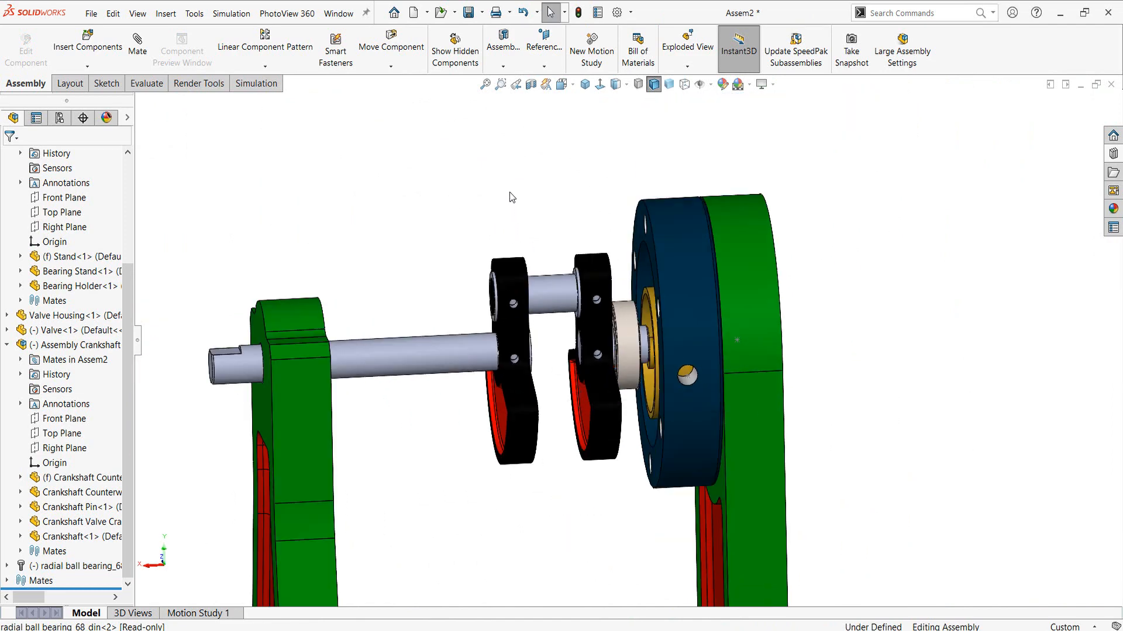
Insert the Connecting Rod Hub part from the Part folder and place it above the crankshaft.
click(87, 44)
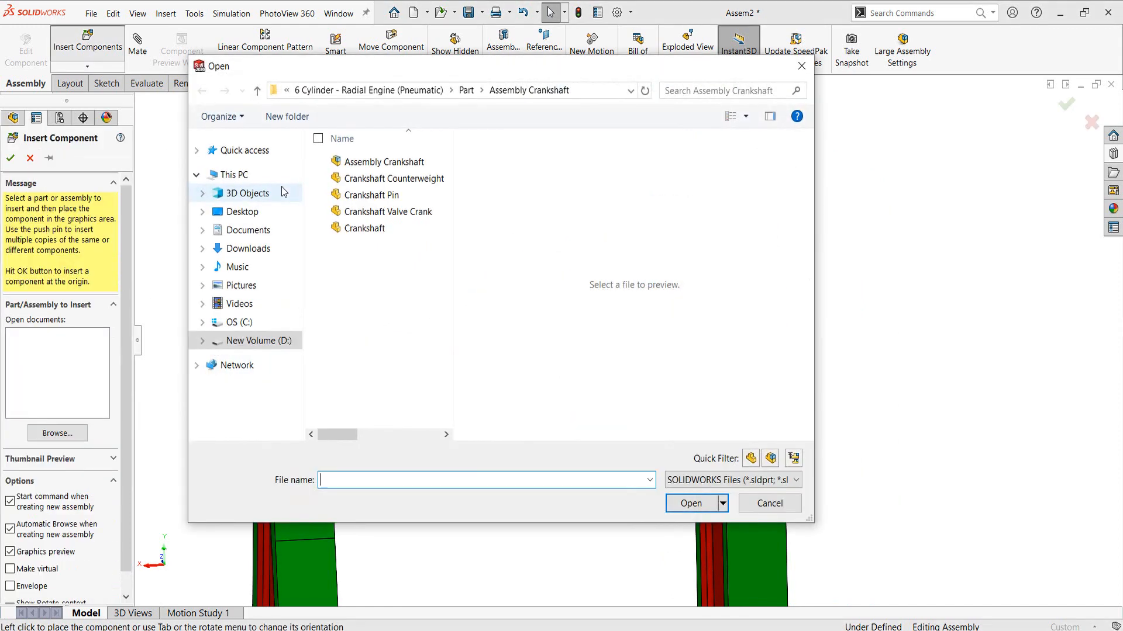
click(257, 90)
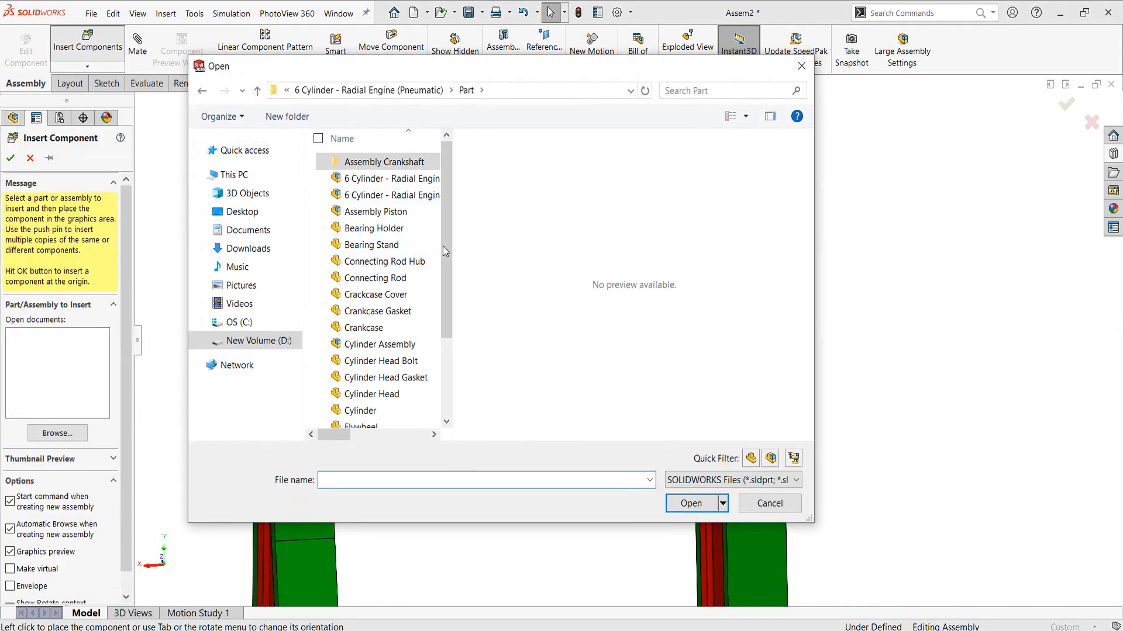
click(383, 262)
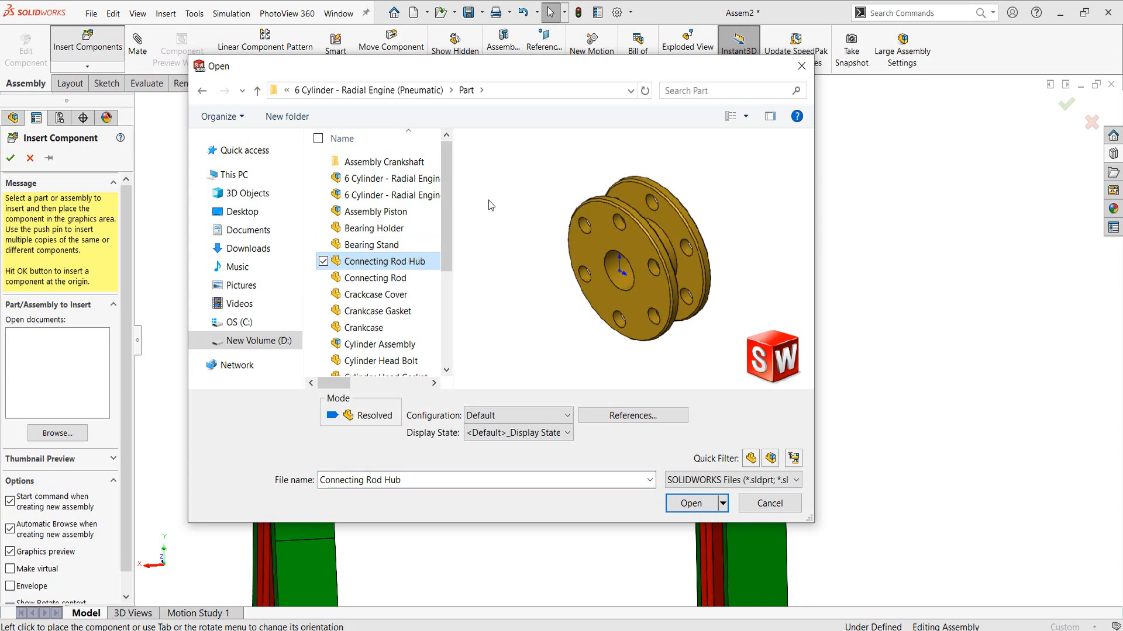
click(714, 507)
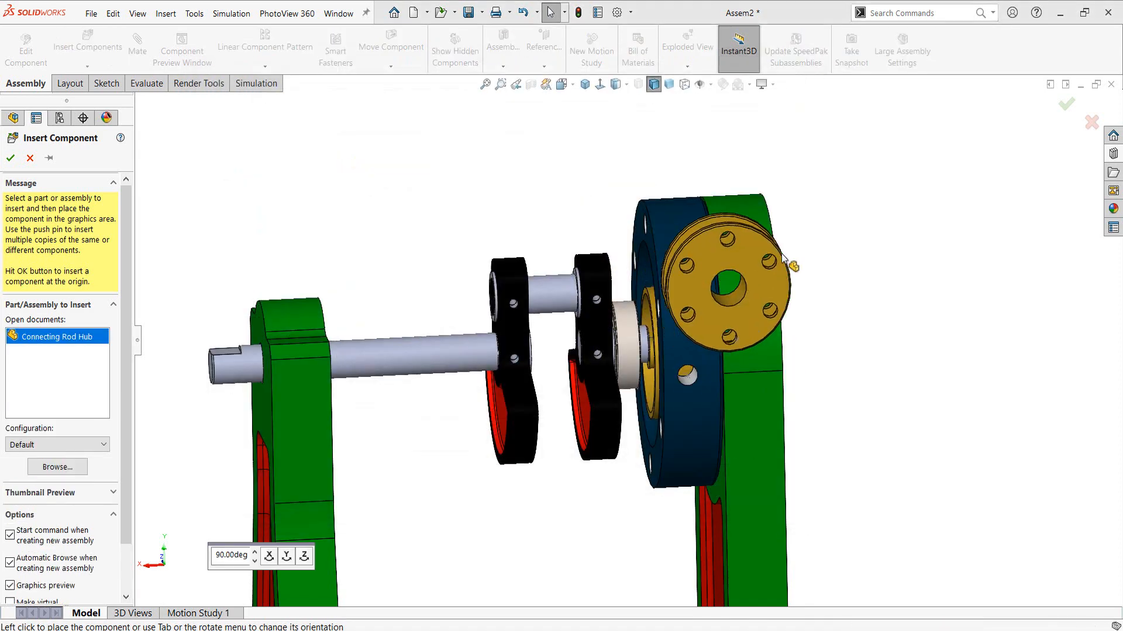
click(391, 164)
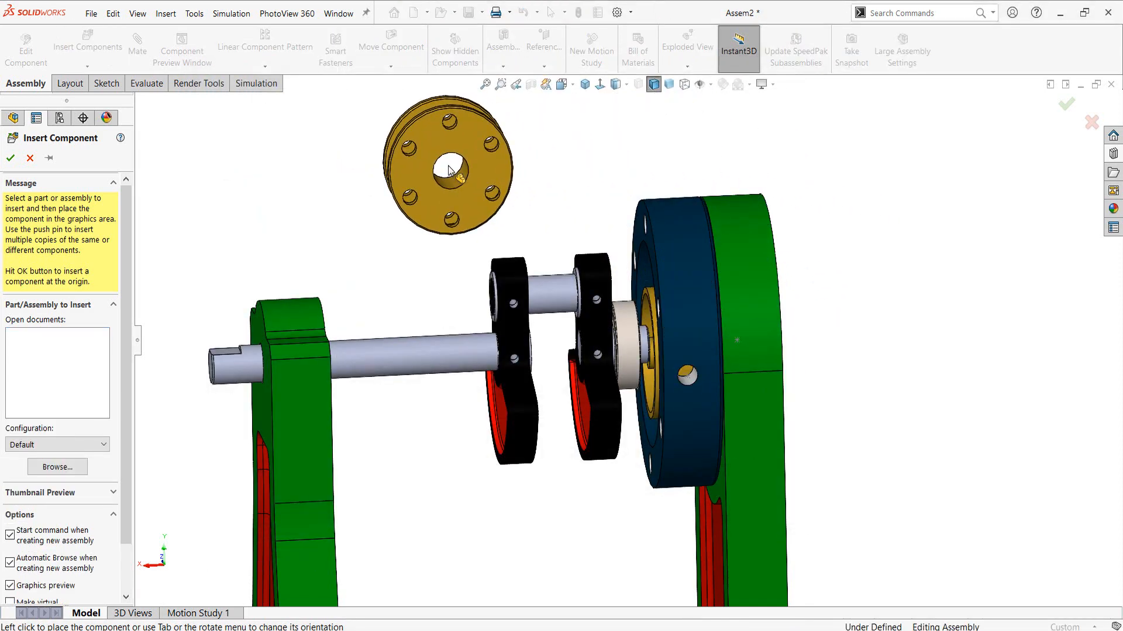
click(469, 150)
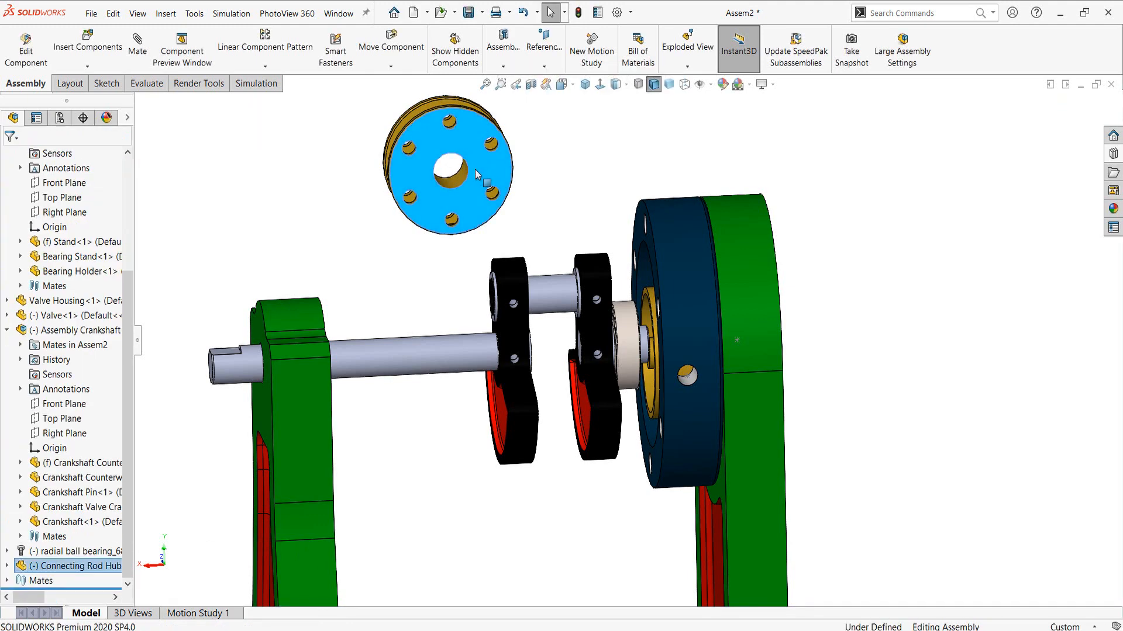
Rotate the connecting rod hub into line with the crank pin and mate its bore concentric to the pin.
right_drag(474, 169, 385, 209)
click(382, 212)
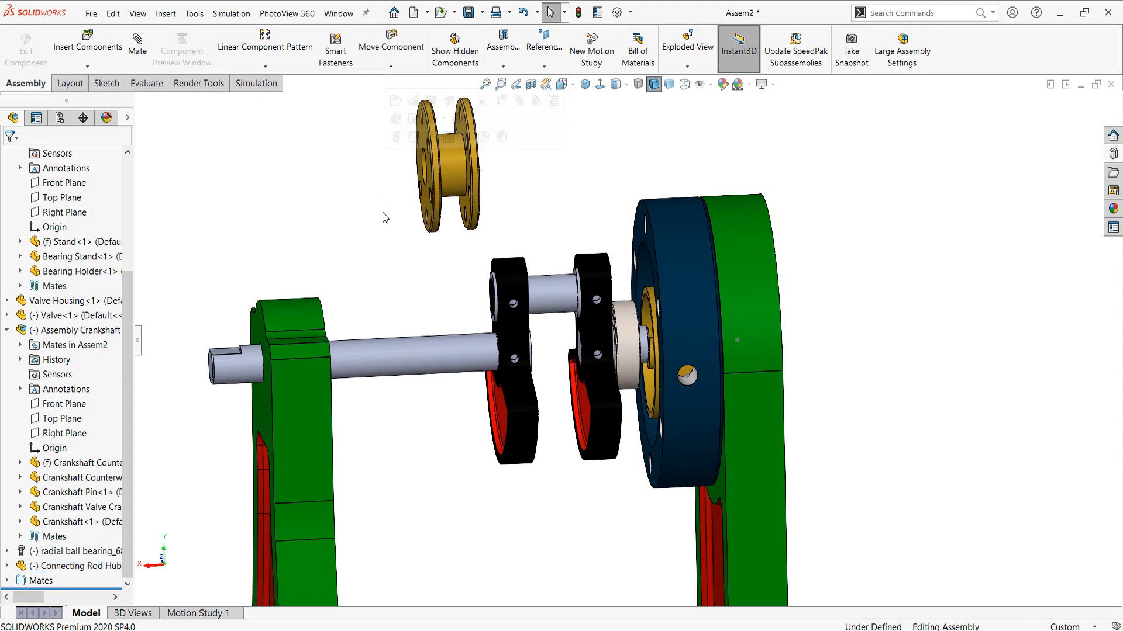
scroll(432, 214, down, 2)
middle_drag(449, 278, 475, 298)
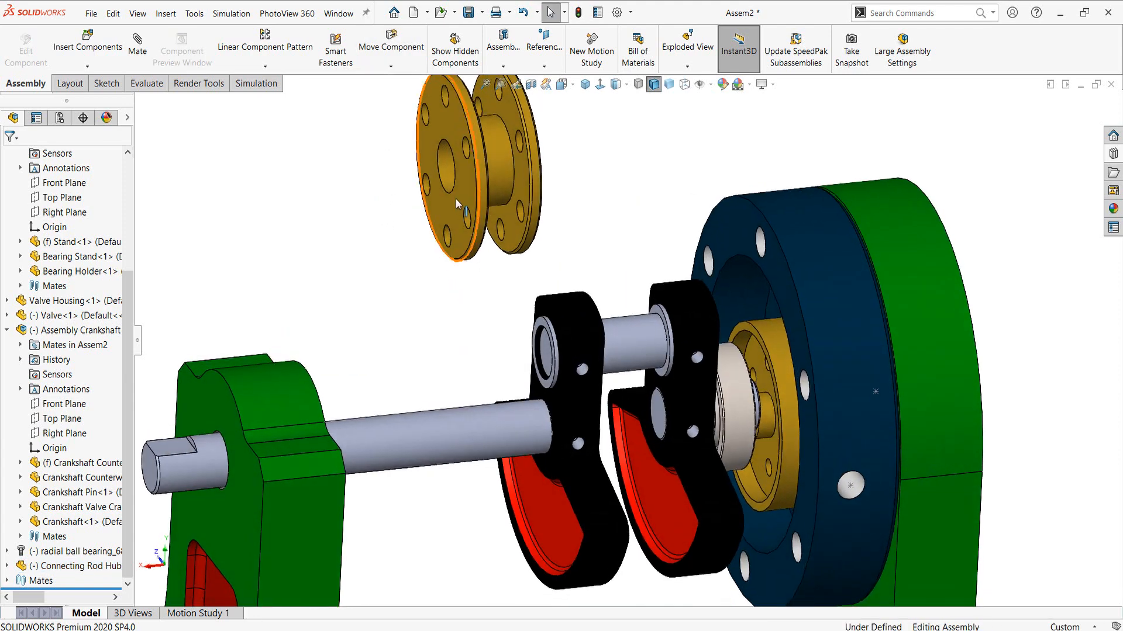
click(448, 167)
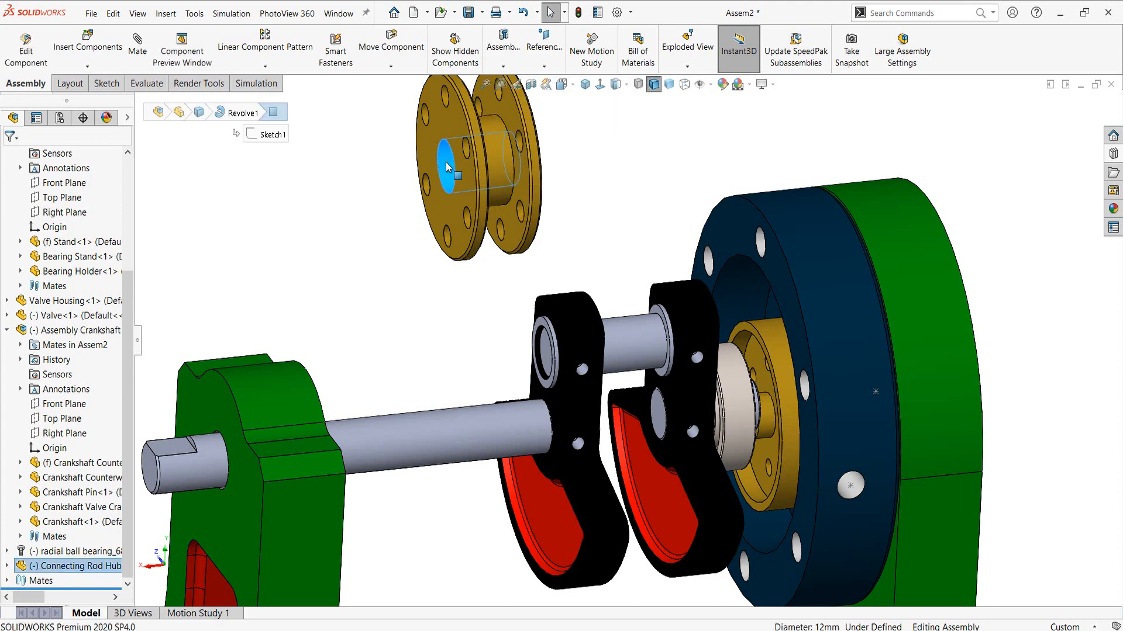
ctrl+click(626, 335)
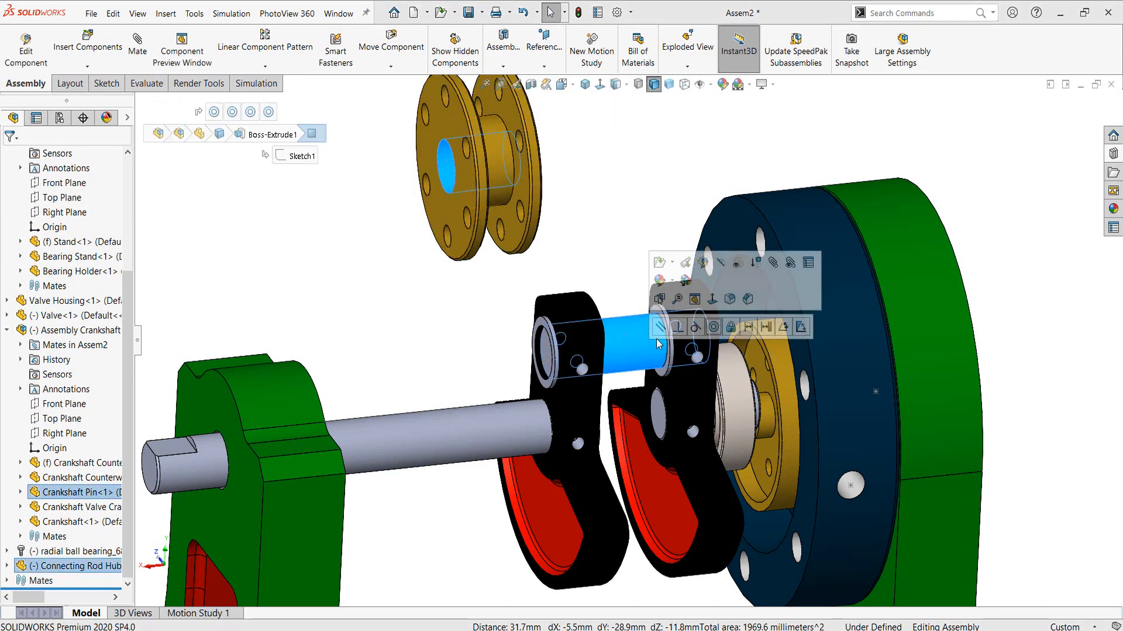
click(713, 328)
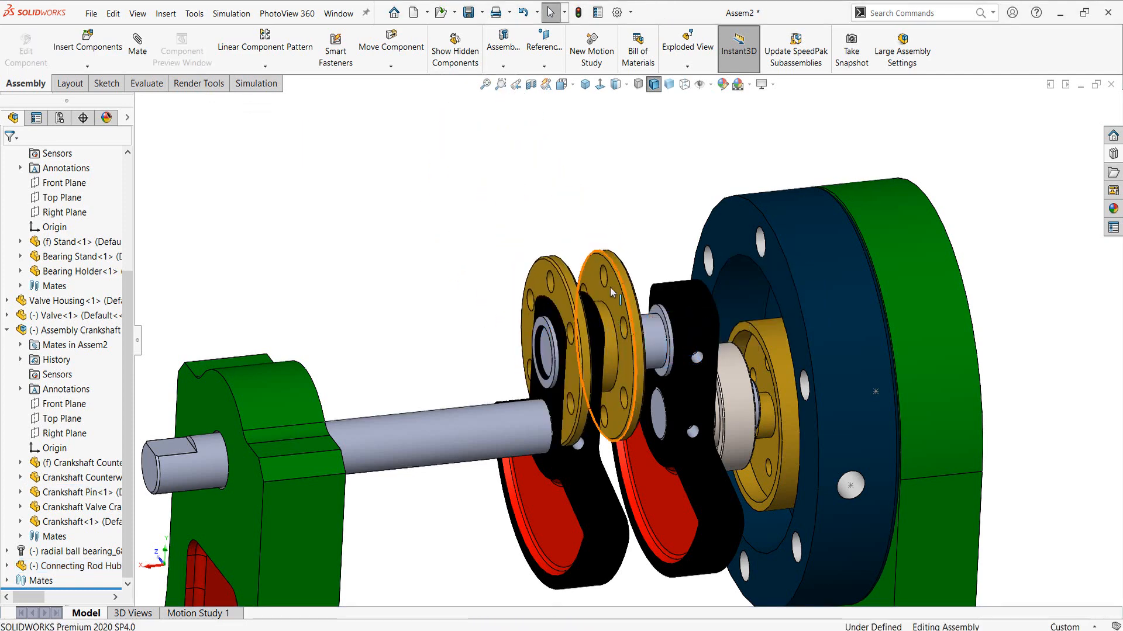
Slide the connecting rod hub along the crank pin until its outer flange clears the crank on the long-shaft side.
click(590, 293)
drag(590, 294, 566, 294)
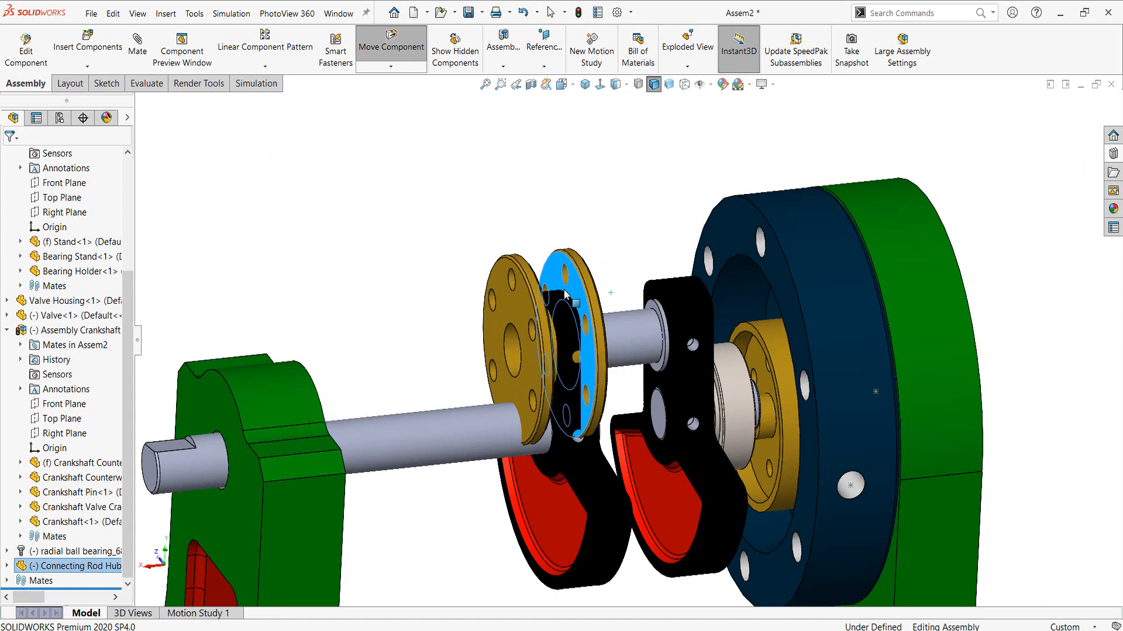
key(Escape)
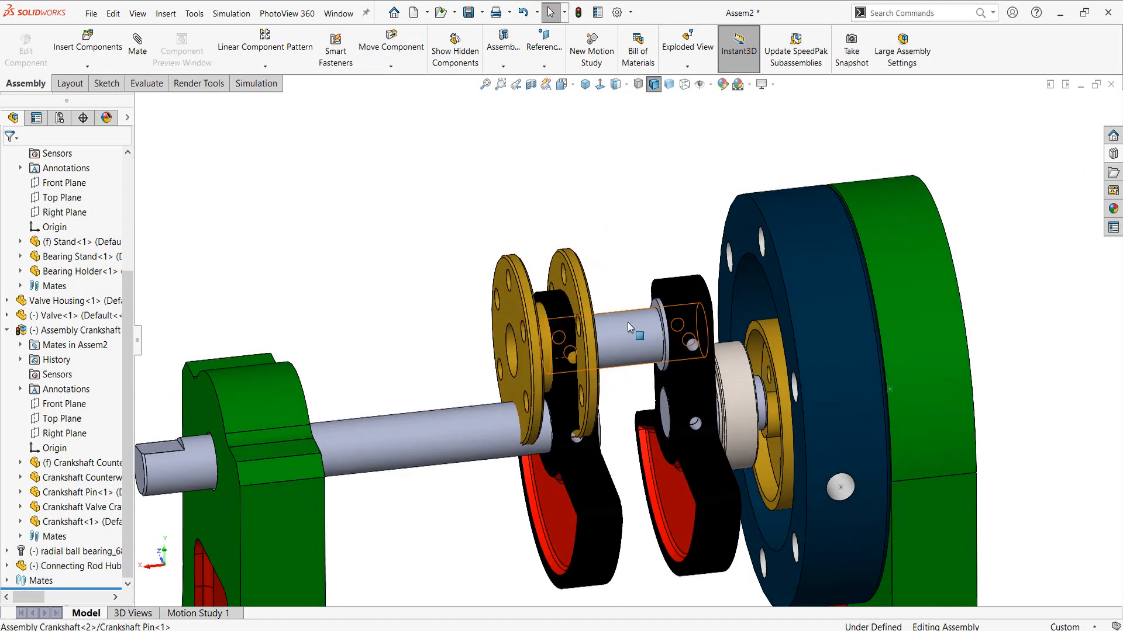
Centre the connecting rod hub between the cranks with a width mate using its outer flange faces and the two counterweights' inner faces.
scroll(511, 320, down, 5)
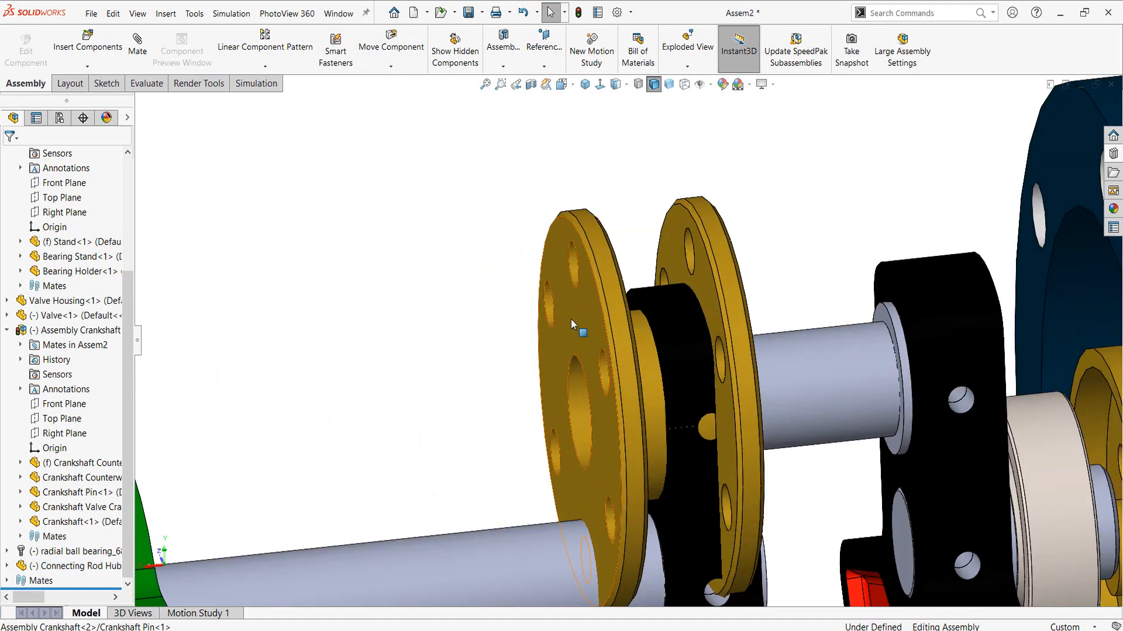
click(574, 314)
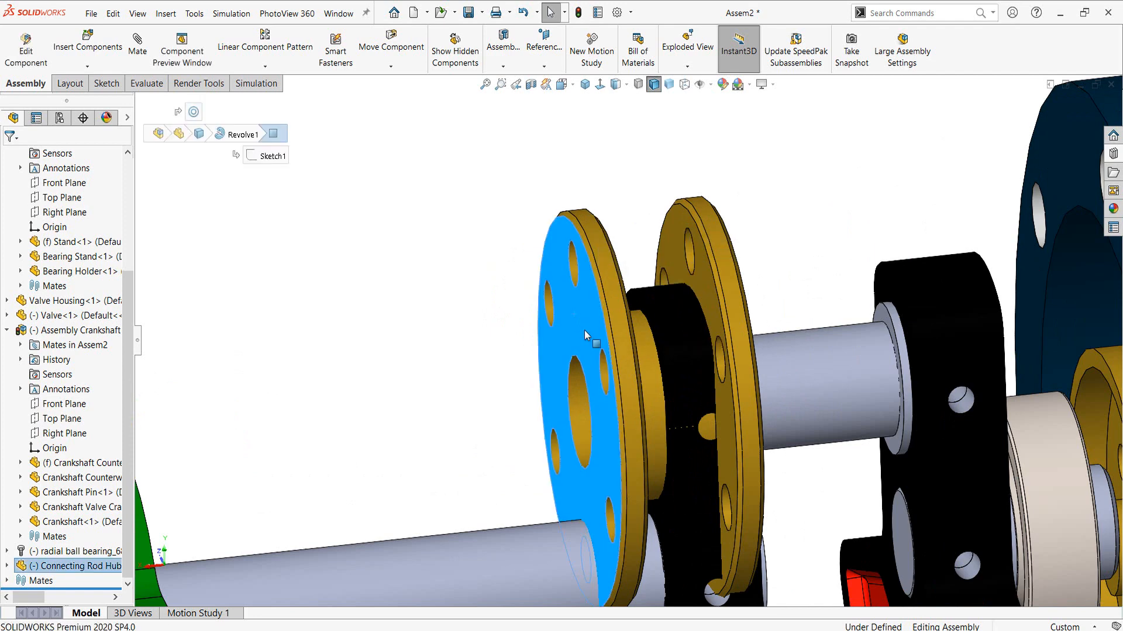
middle_drag(494, 299, 539, 317)
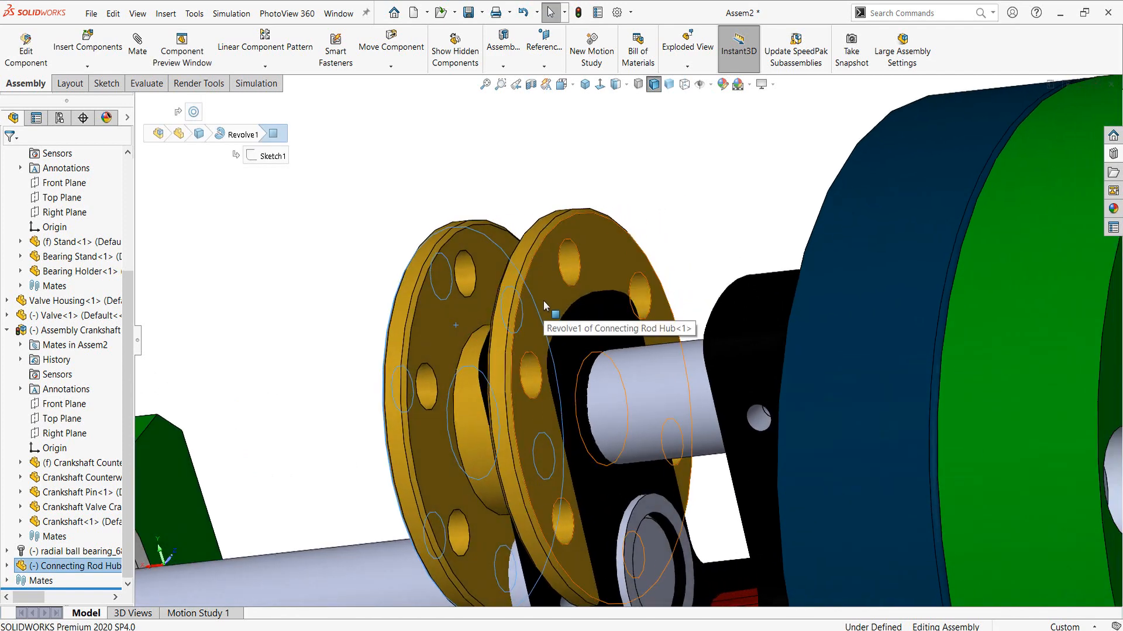
click(542, 300)
middle_drag(543, 300, 672, 324)
scroll(672, 325, down, 3)
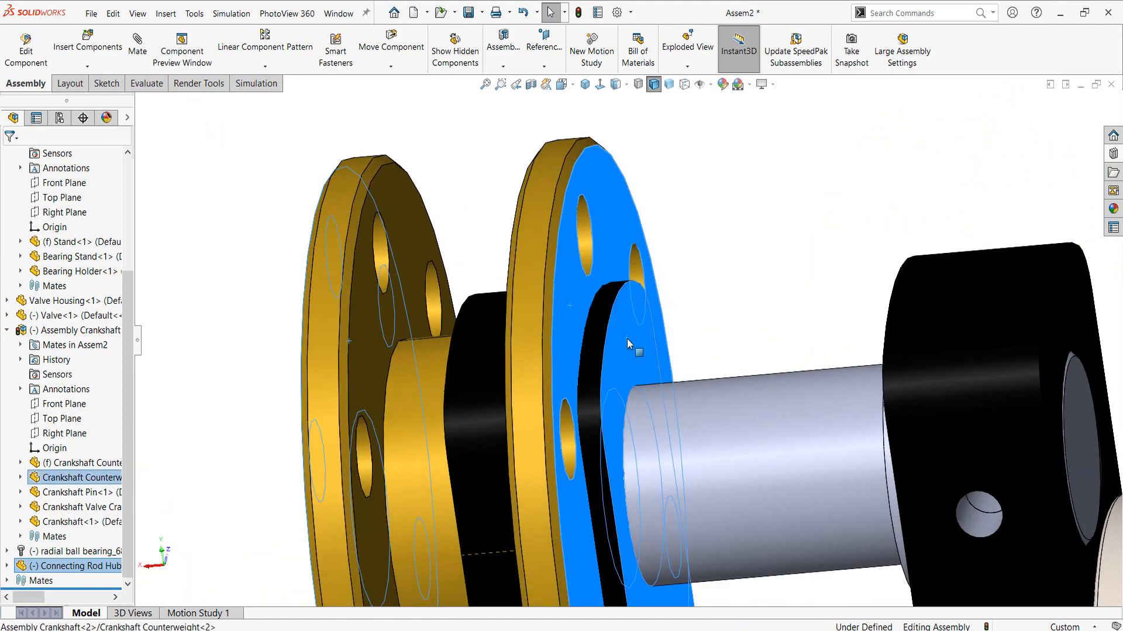
middle_drag(741, 323, 776, 328)
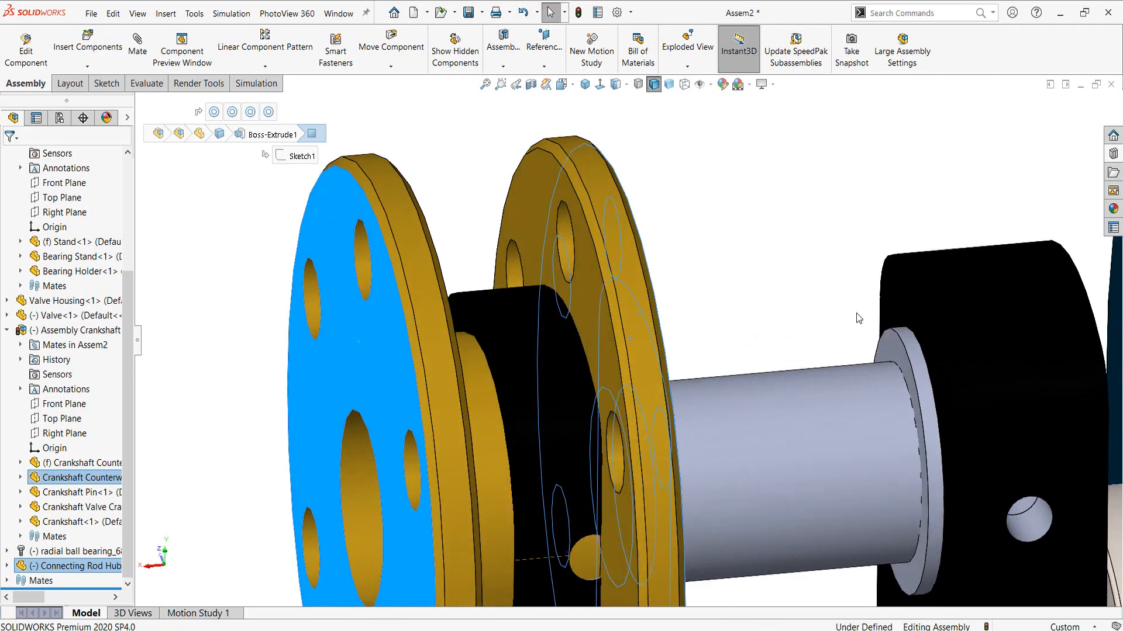
ctrl+click(887, 296)
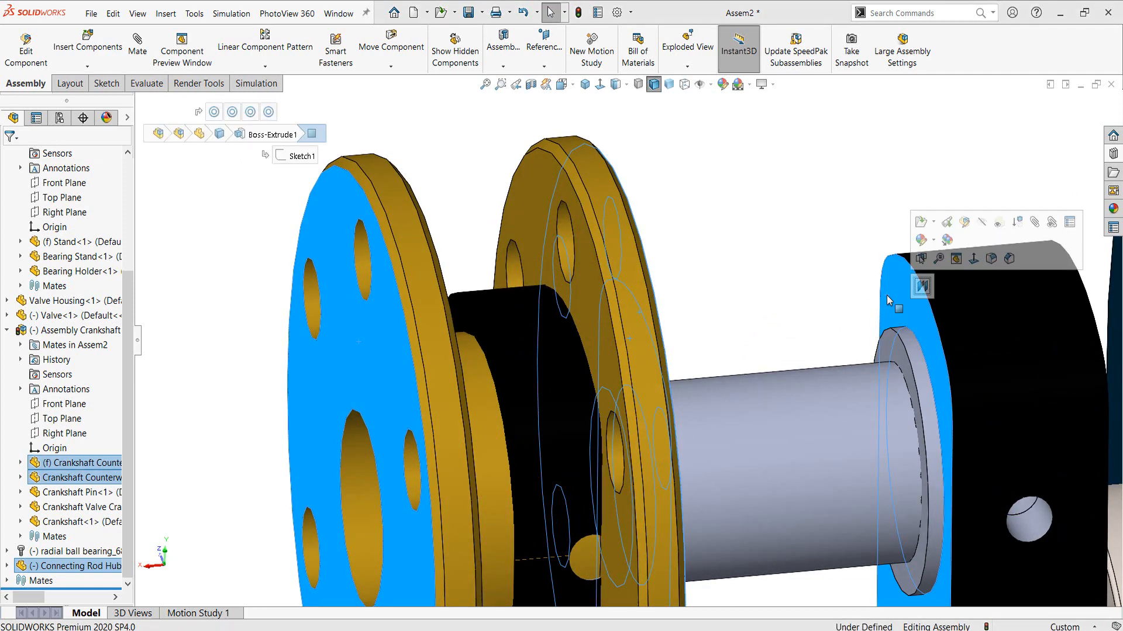
click(922, 287)
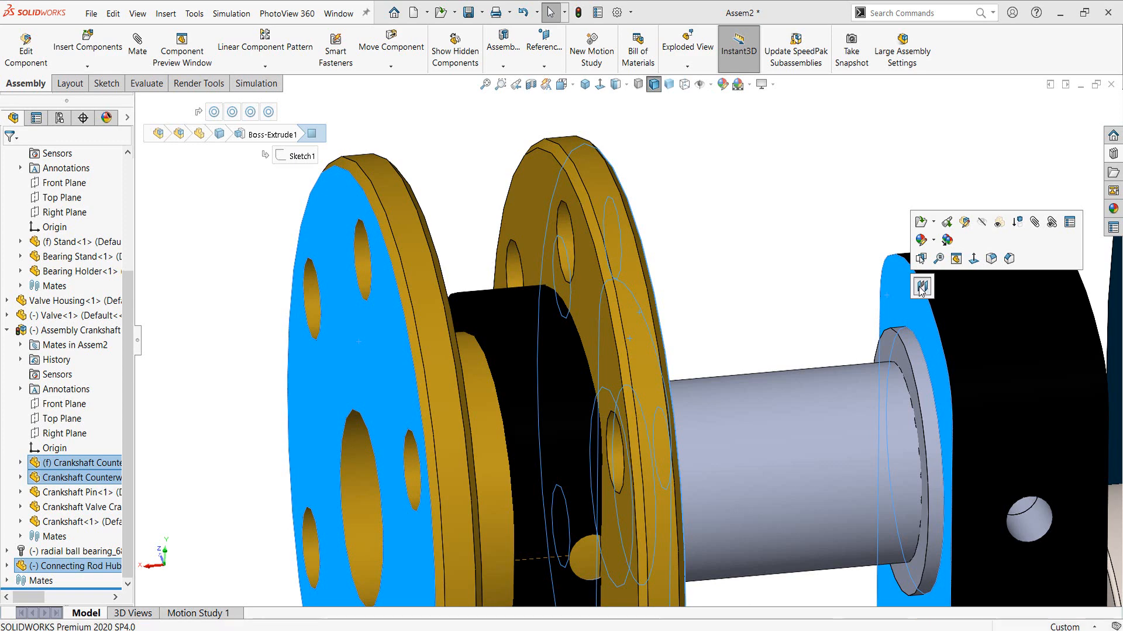
click(938, 287)
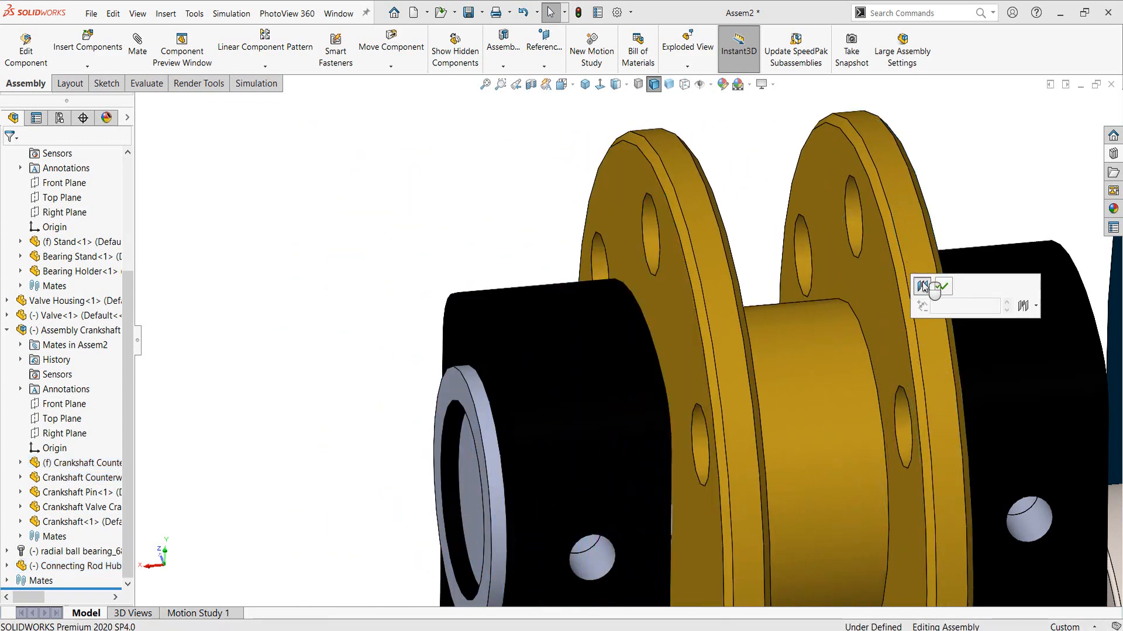
Inspect the connecting rod hub between the cranks and turn it on the crank pin to check its motion.
scroll(879, 296, up, 5)
scroll(820, 333, up, 1)
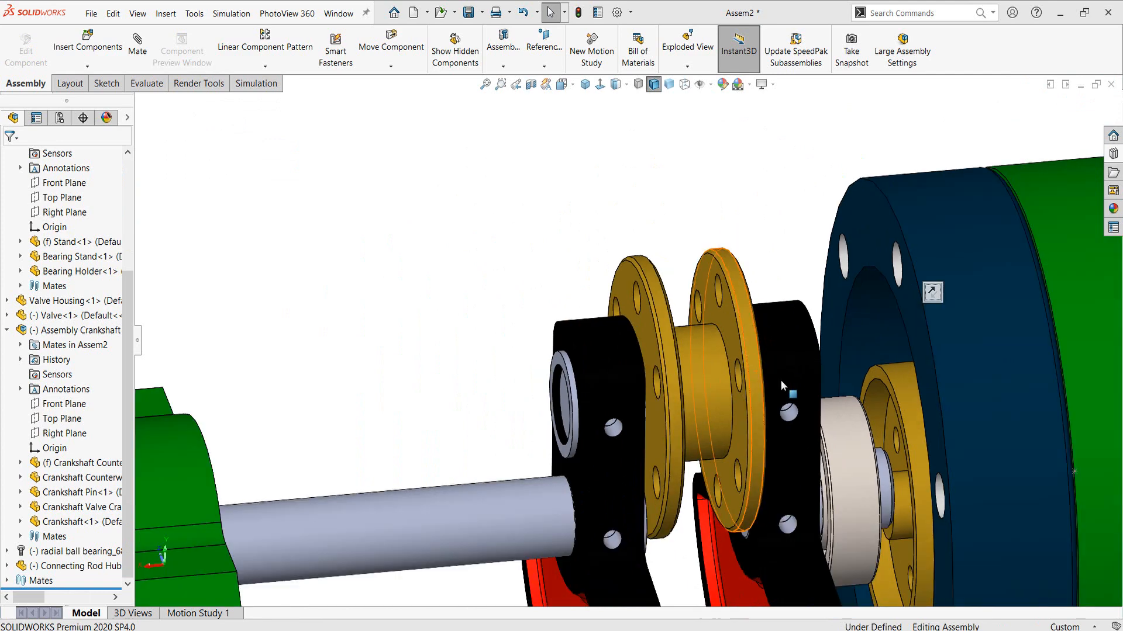
middle_drag(780, 380, 795, 382)
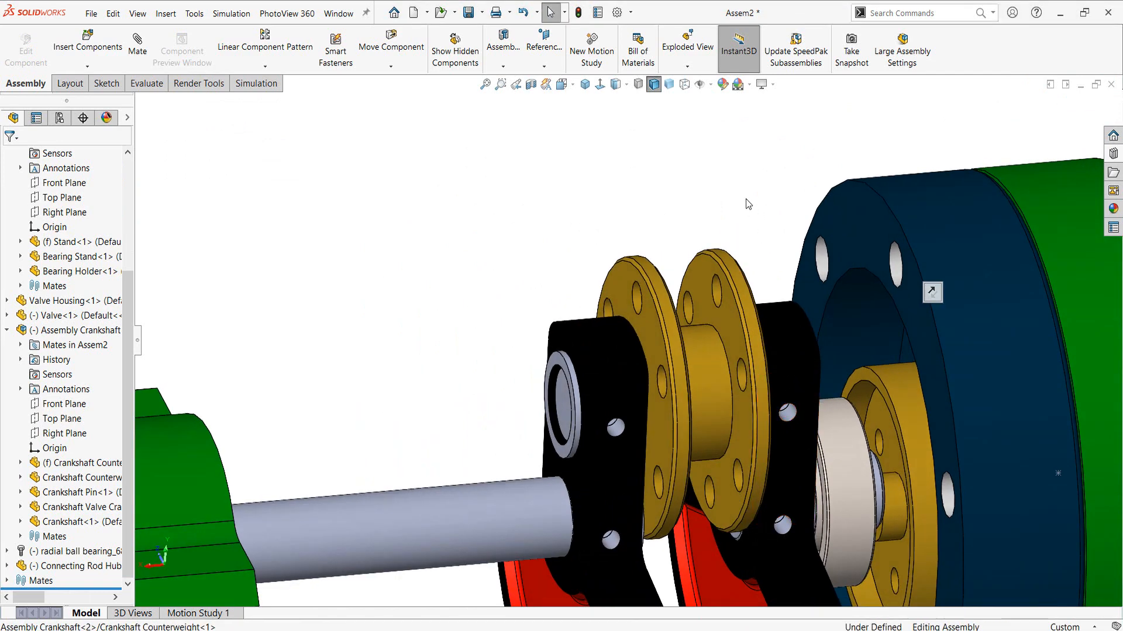
mouse_move(744, 202)
middle_down()
mouse_move(763, 206)
mouse_move(723, 208)
middle_up()
scroll(721, 203, up, 5)
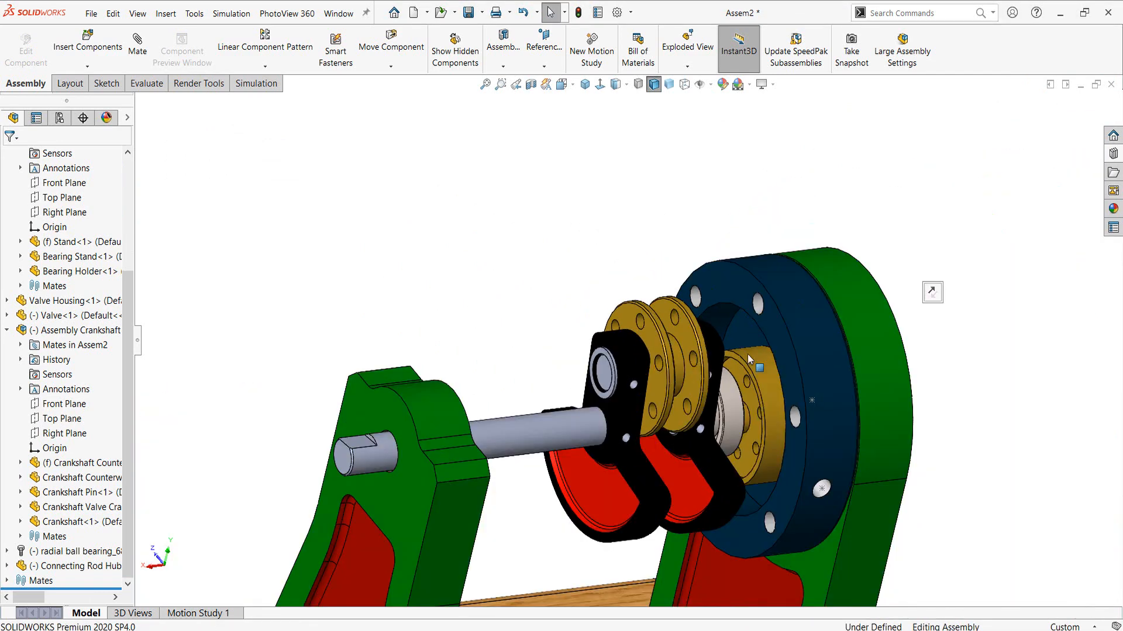
mouse_move(671, 373)
middle_down()
mouse_move(684, 375)
mouse_move(665, 364)
middle_up()
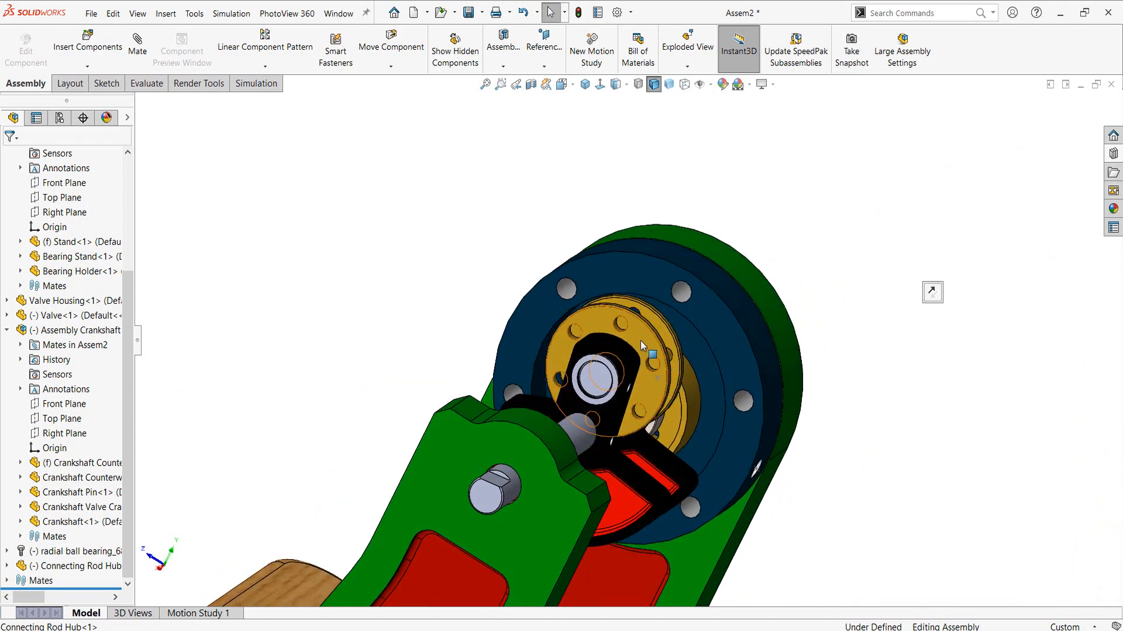
mouse_move(641, 340)
mouse_down()
mouse_move(616, 392)
mouse_move(647, 324)
mouse_up()
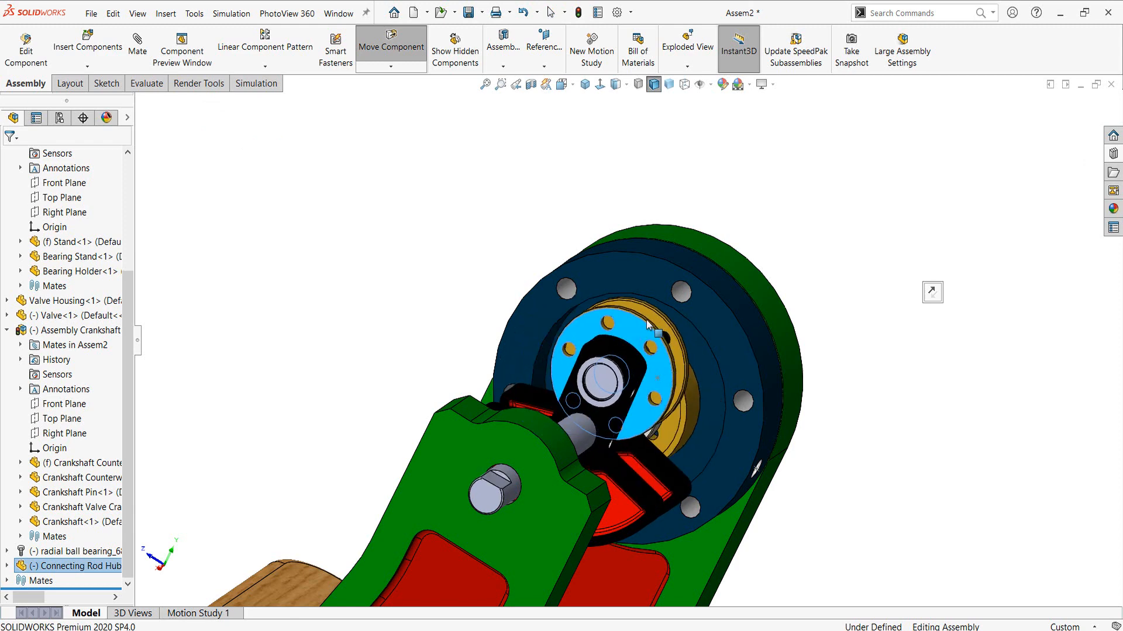
click(474, 215)
middle_drag(572, 329, 687, 454)
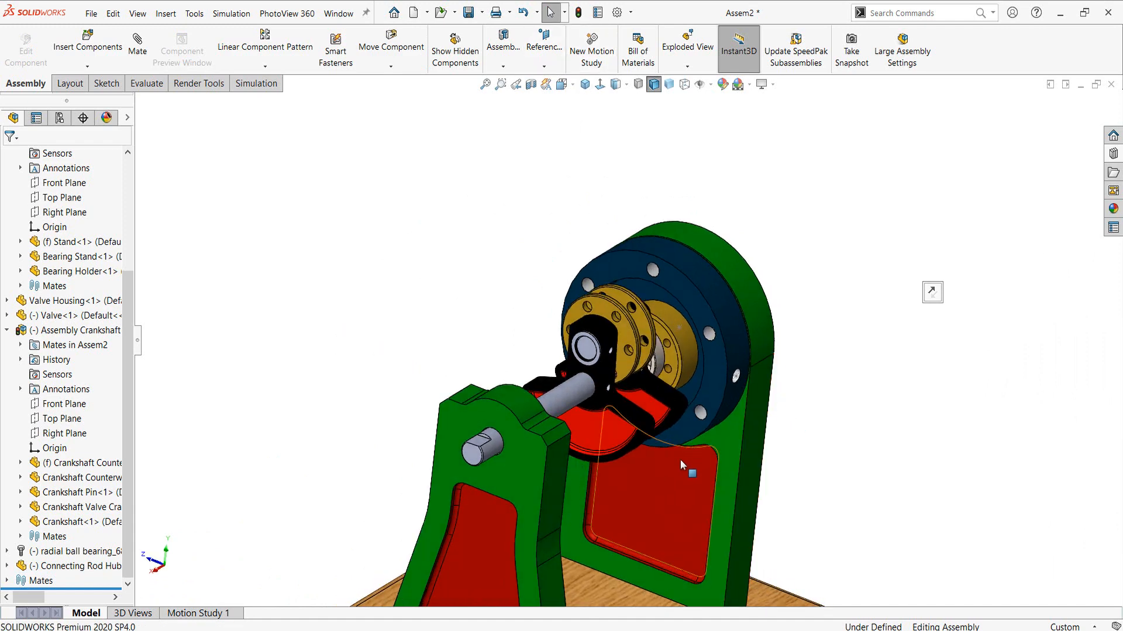
Create a reference mid plane between the two opposite side faces of the bearing stand behind the valve housing.
click(544, 55)
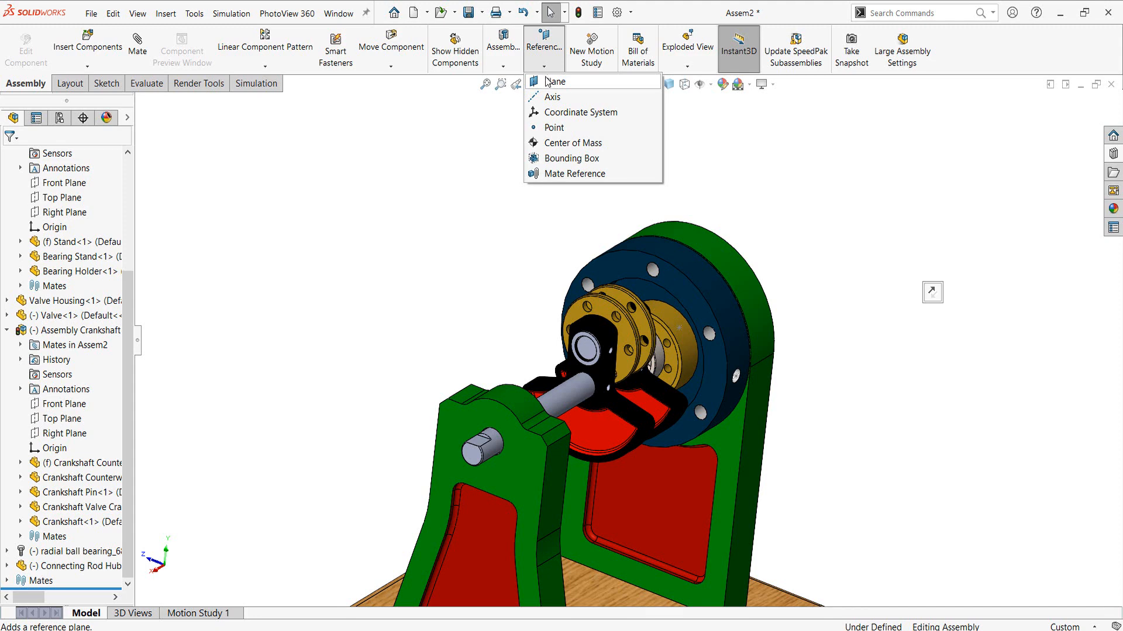
click(547, 81)
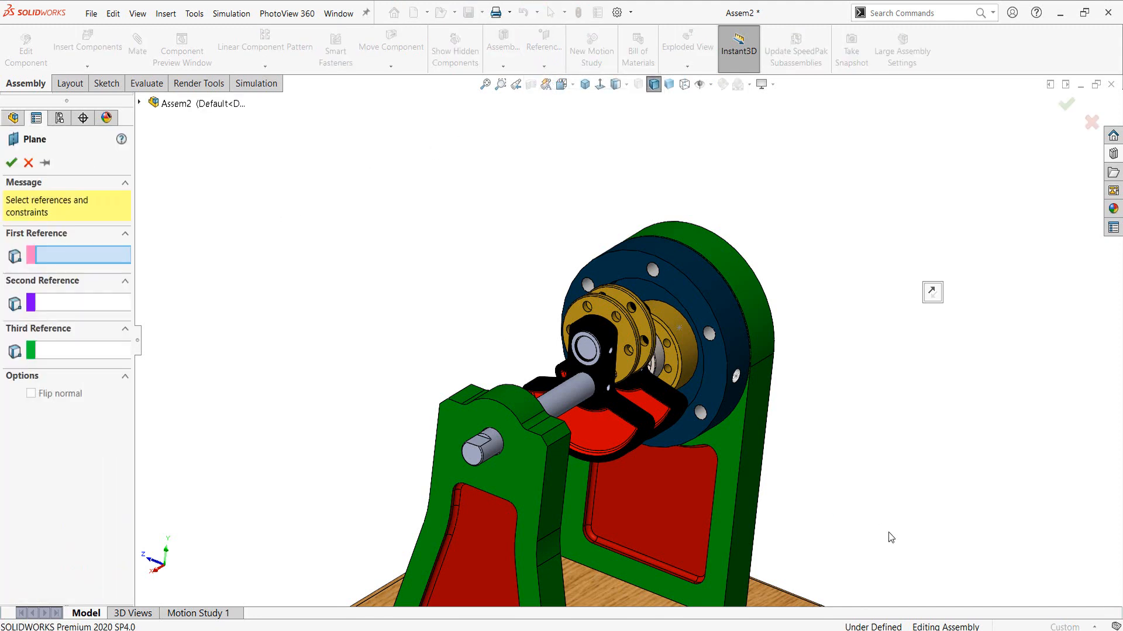
scroll(744, 468, down, 5)
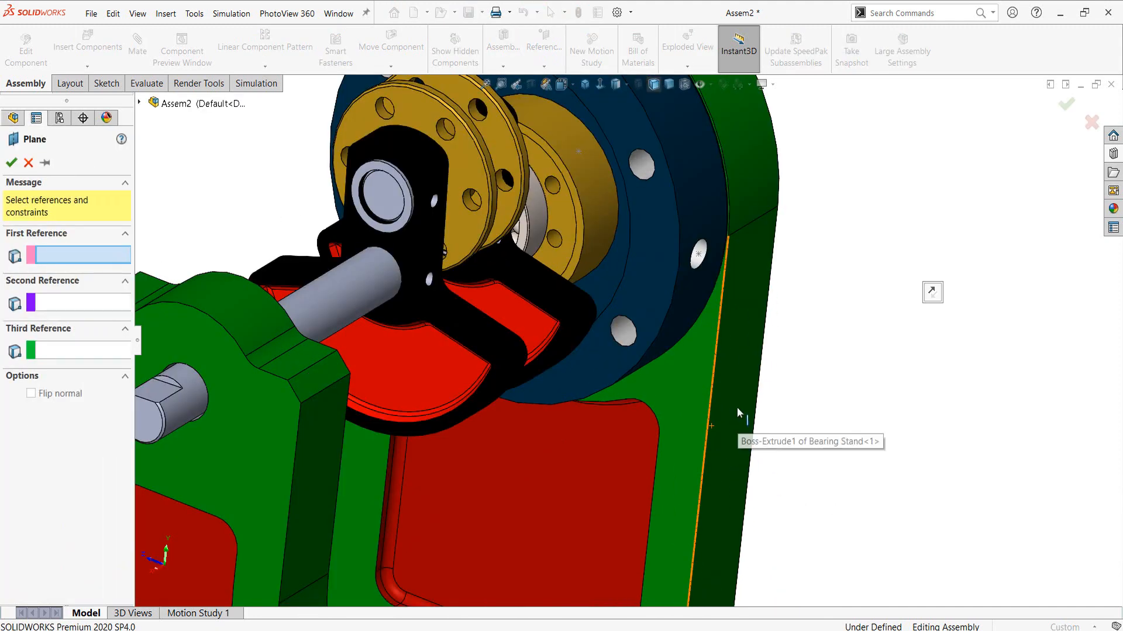
click(736, 407)
scroll(580, 422, up, 3)
middle_drag(580, 422, 552, 394)
click(483, 325)
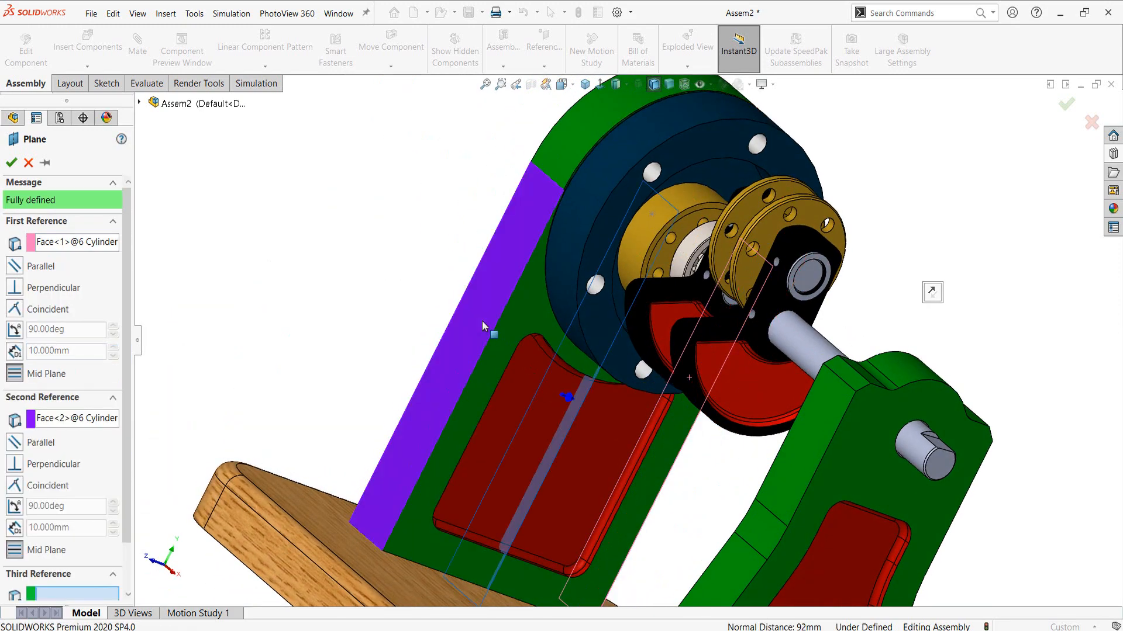
middle_drag(483, 323, 493, 362)
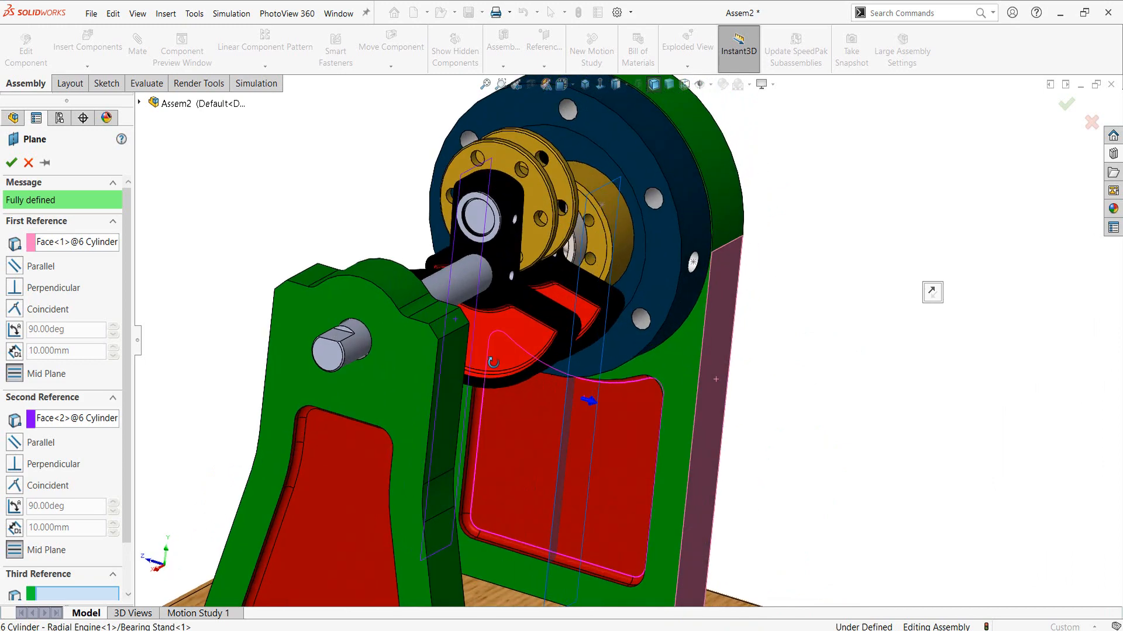
middle_drag(591, 421, 574, 438)
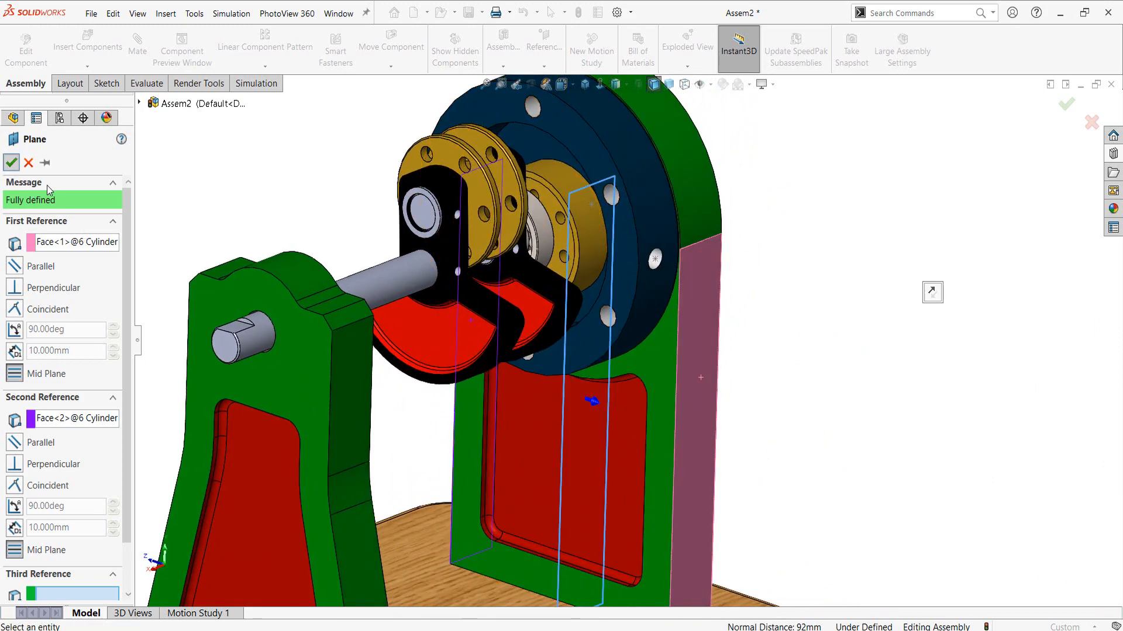
click(9, 166)
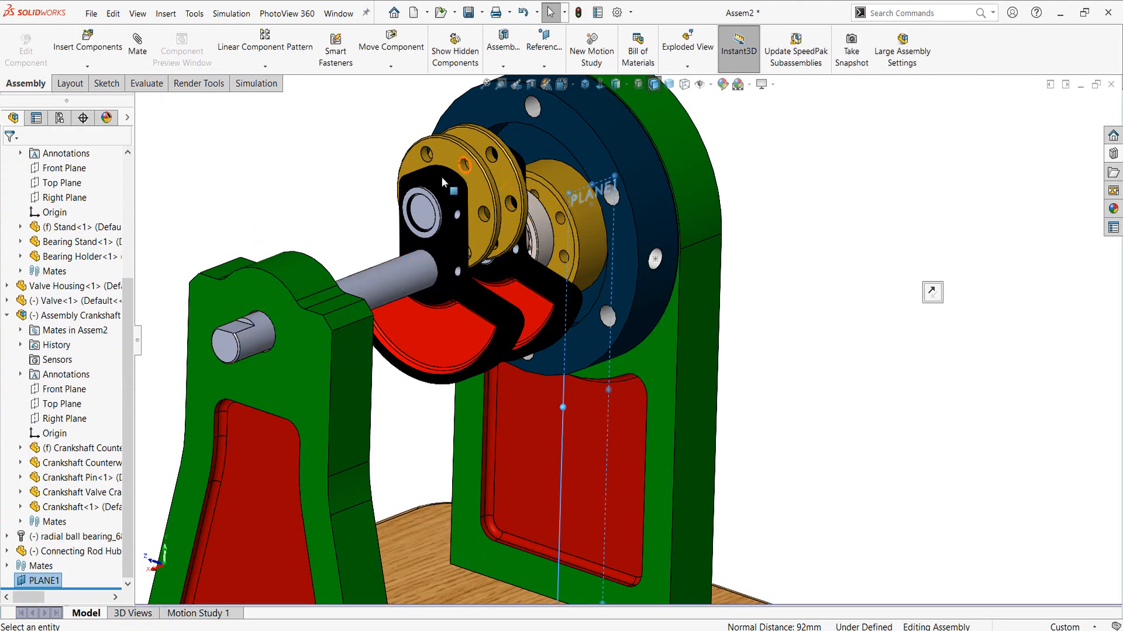
Add a 120° angle mate between the connecting rod hub's Top Plane and the stand mid plane PLANE1.
click(442, 157)
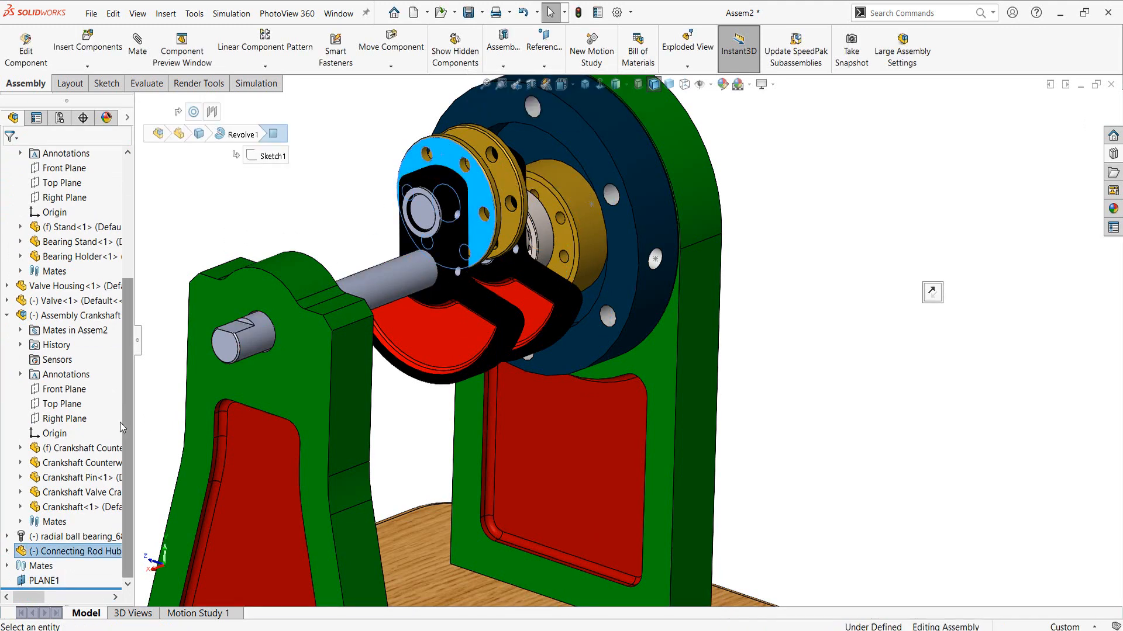
click(6, 551)
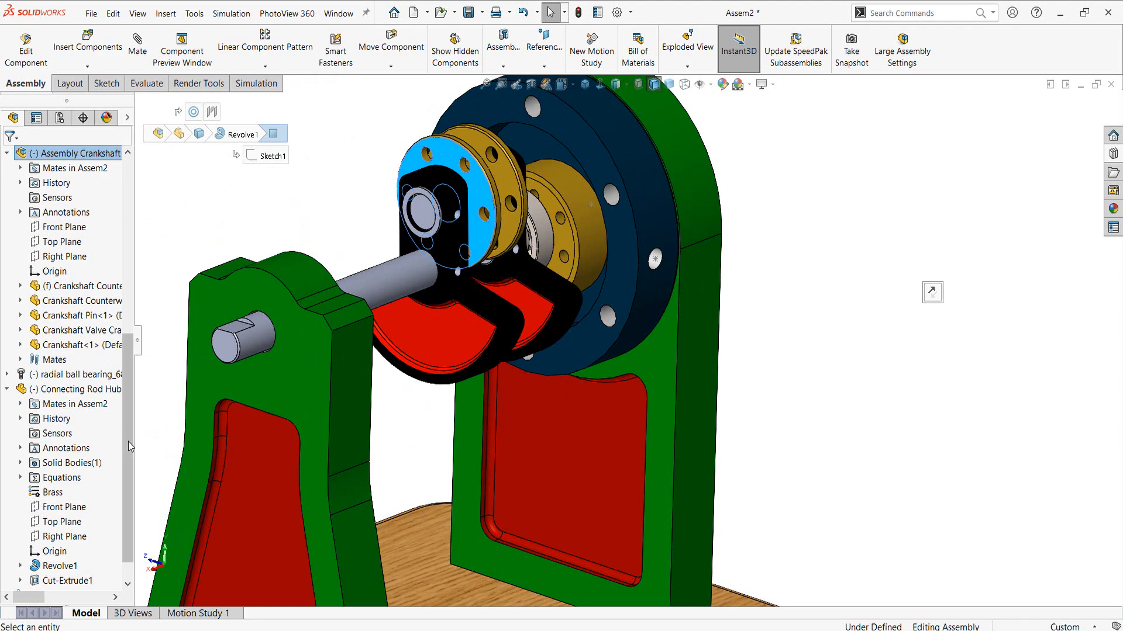
drag(125, 439, 128, 437)
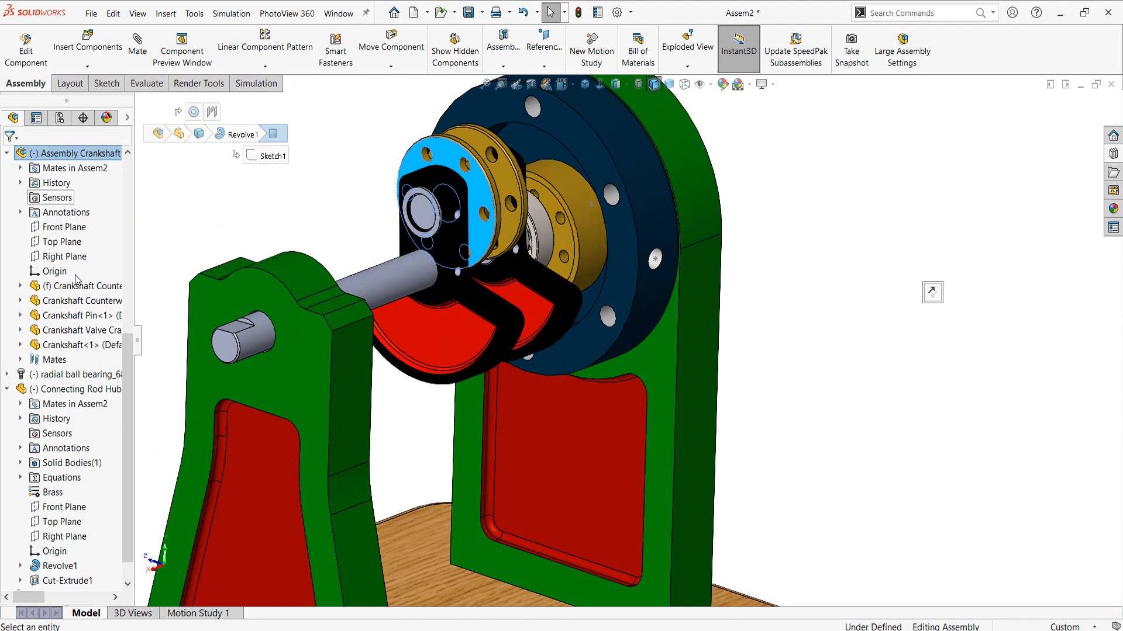
click(63, 242)
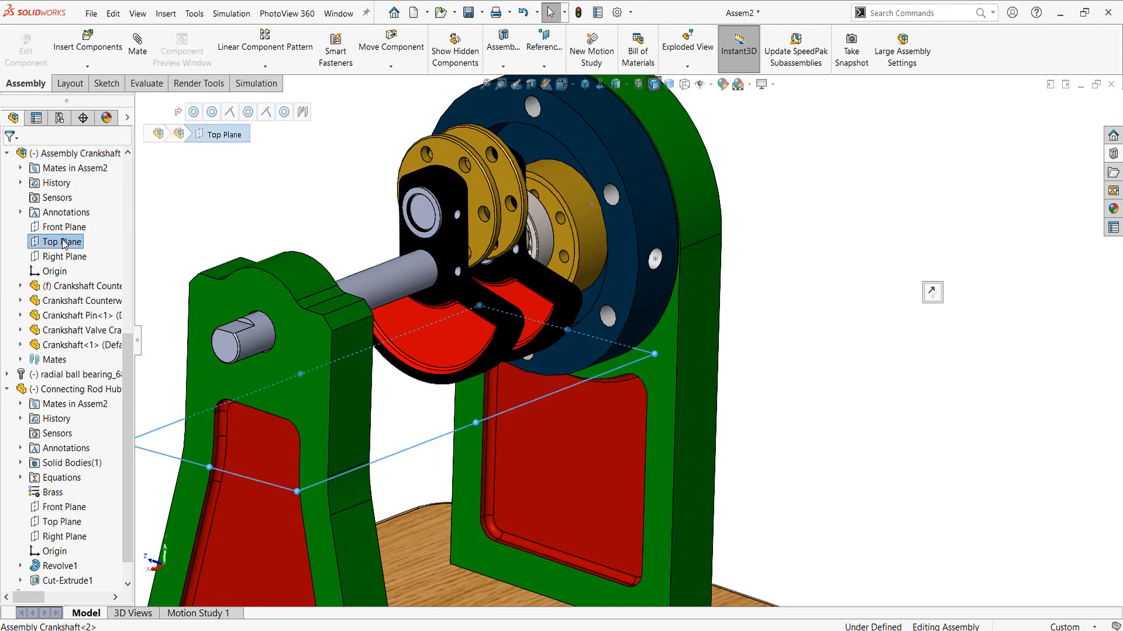
drag(129, 352, 129, 369)
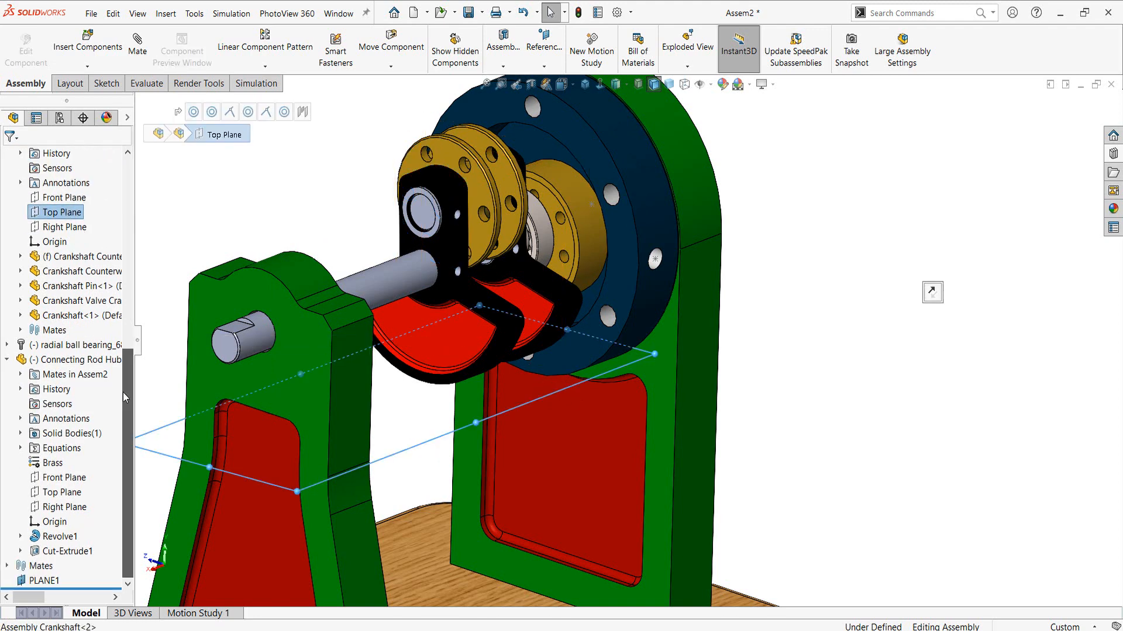
click(266, 200)
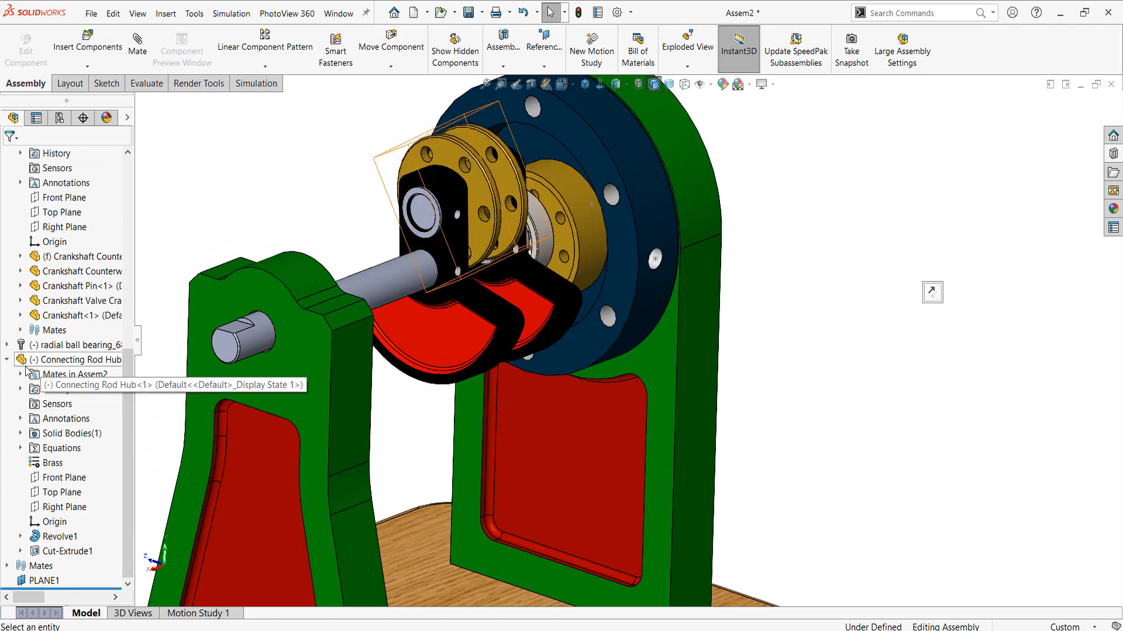
click(77, 365)
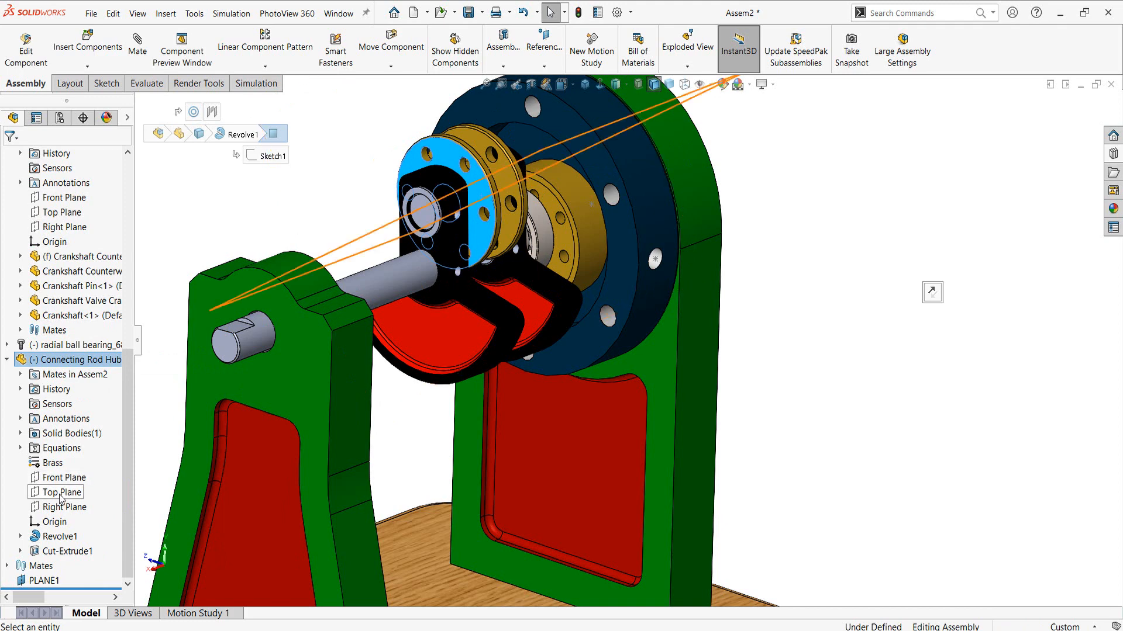
click(61, 493)
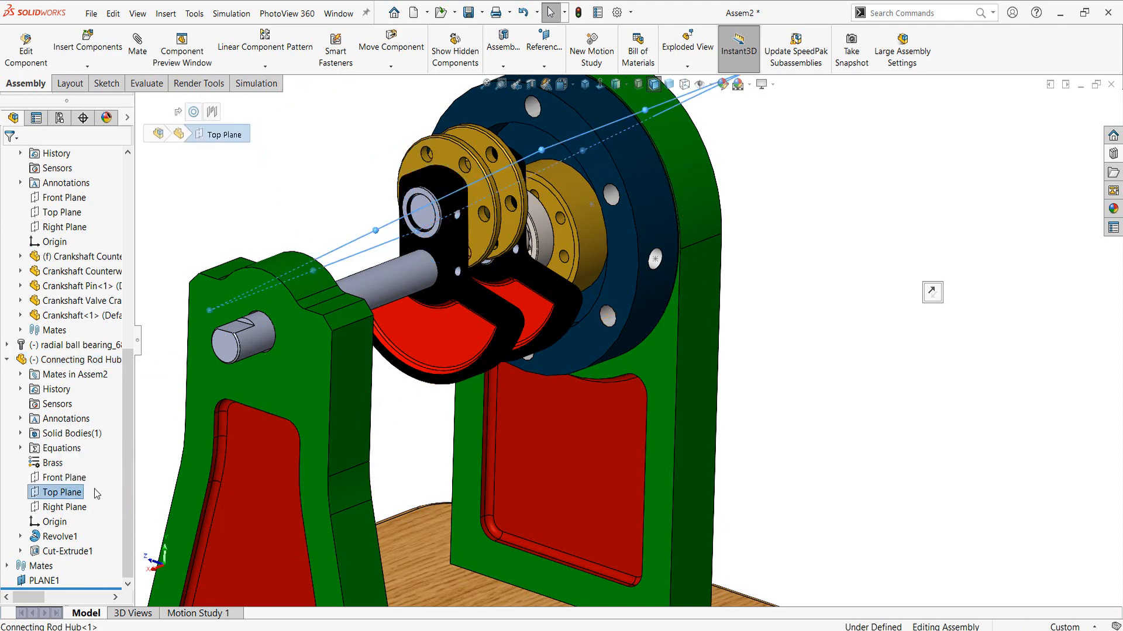
ctrl+click(50, 581)
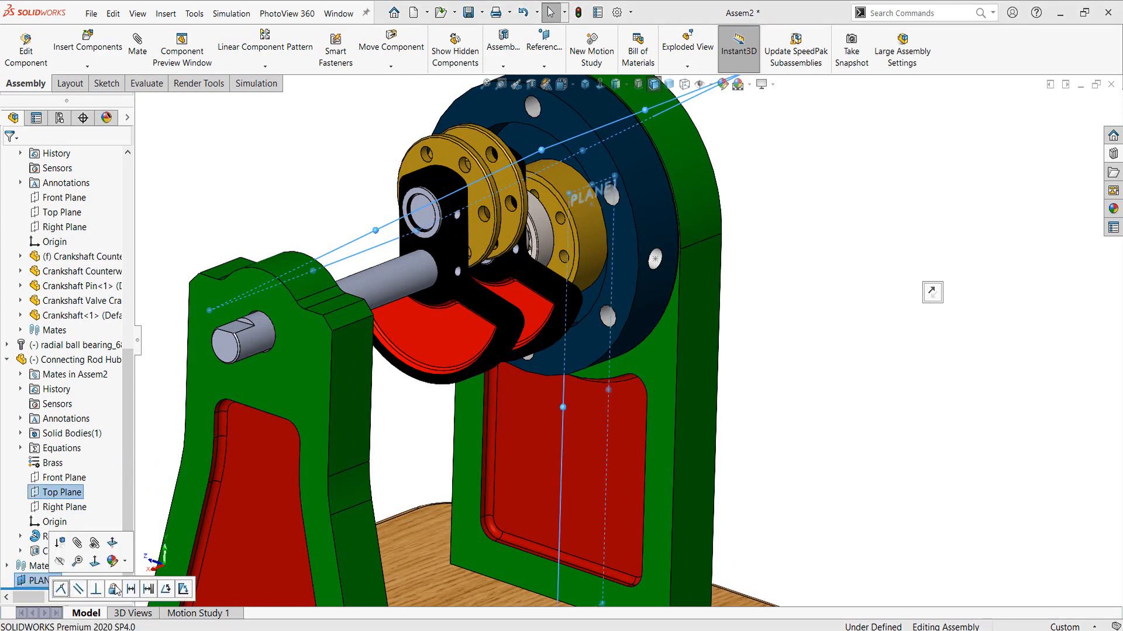
click(167, 589)
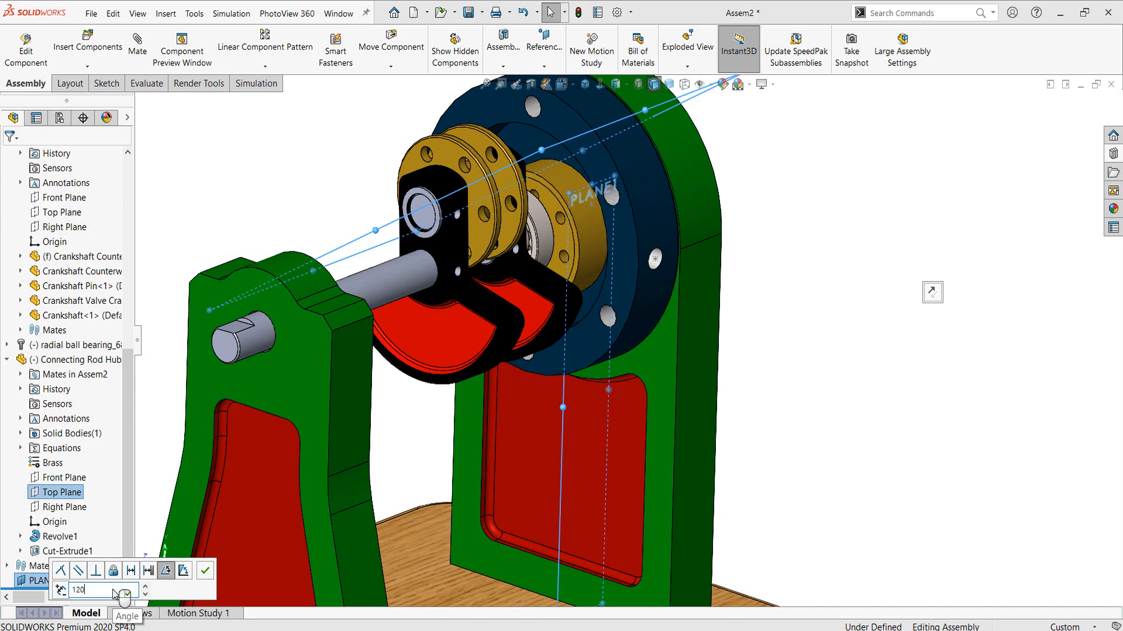
text(120)
key(Return)
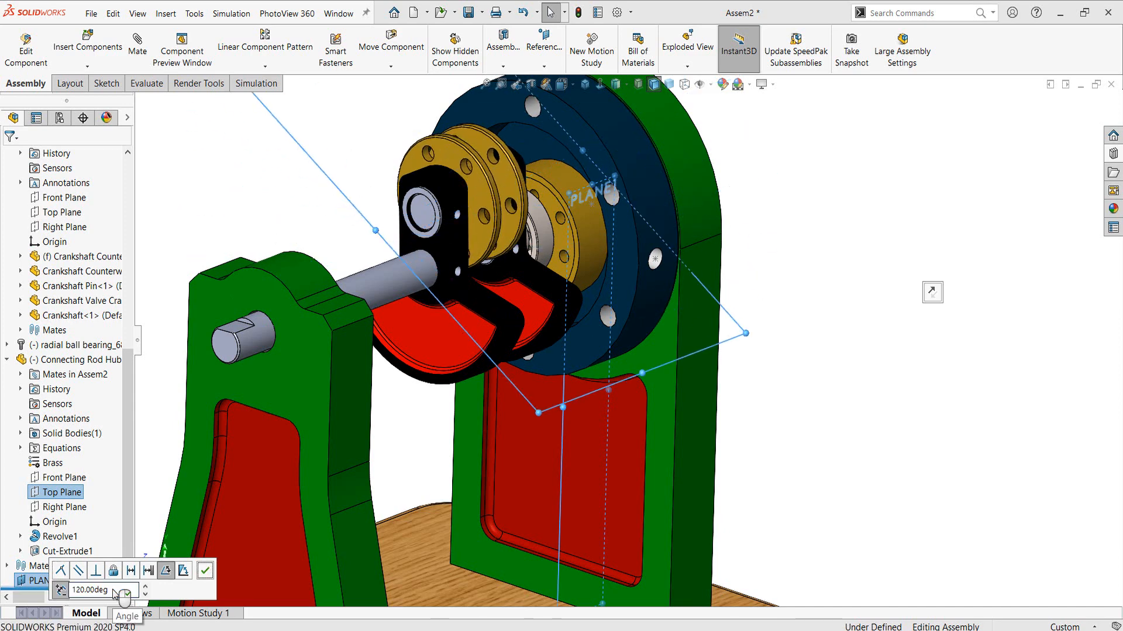
click(203, 573)
click(220, 533)
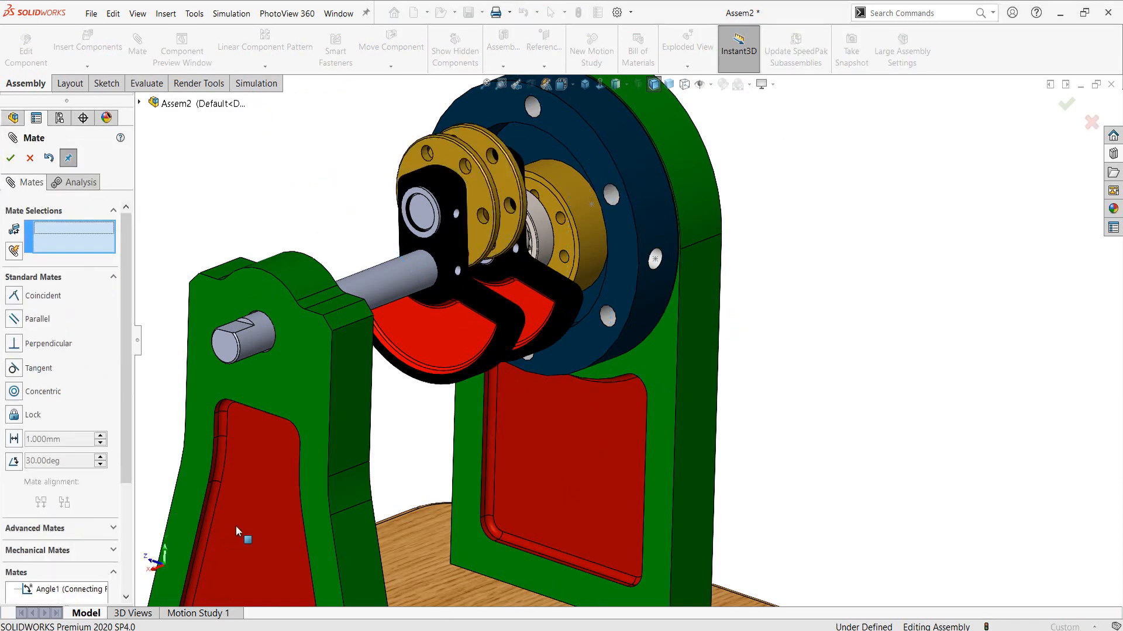
click(16, 159)
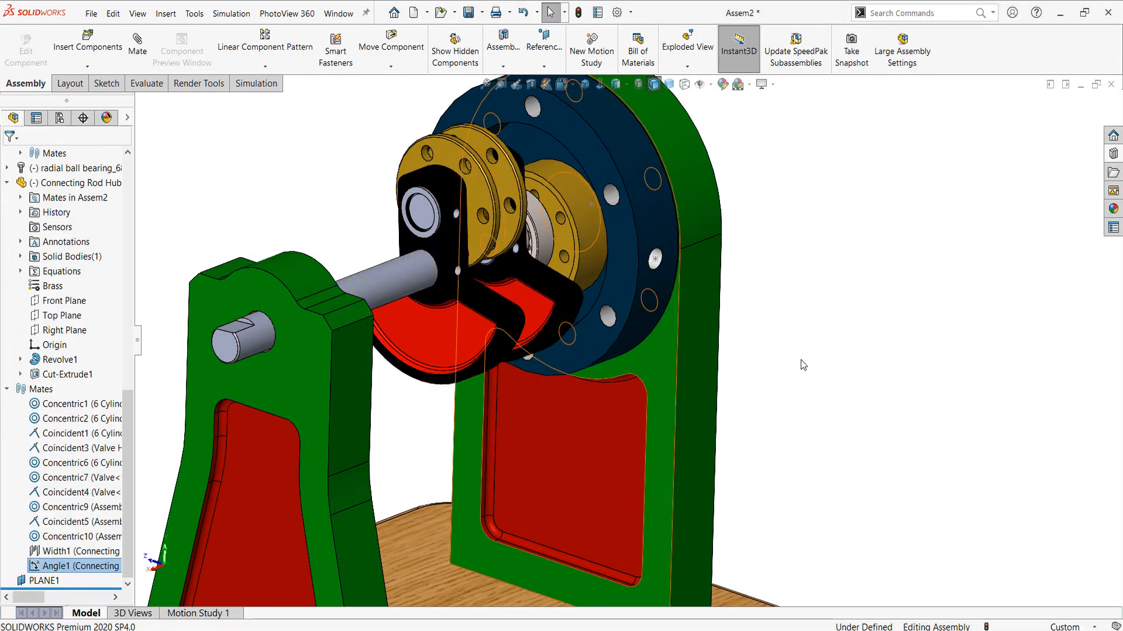
Try turning the connecting rod hub on the crank pin to check the angle mate.
click(474, 181)
drag(487, 193, 431, 275)
key(Escape)
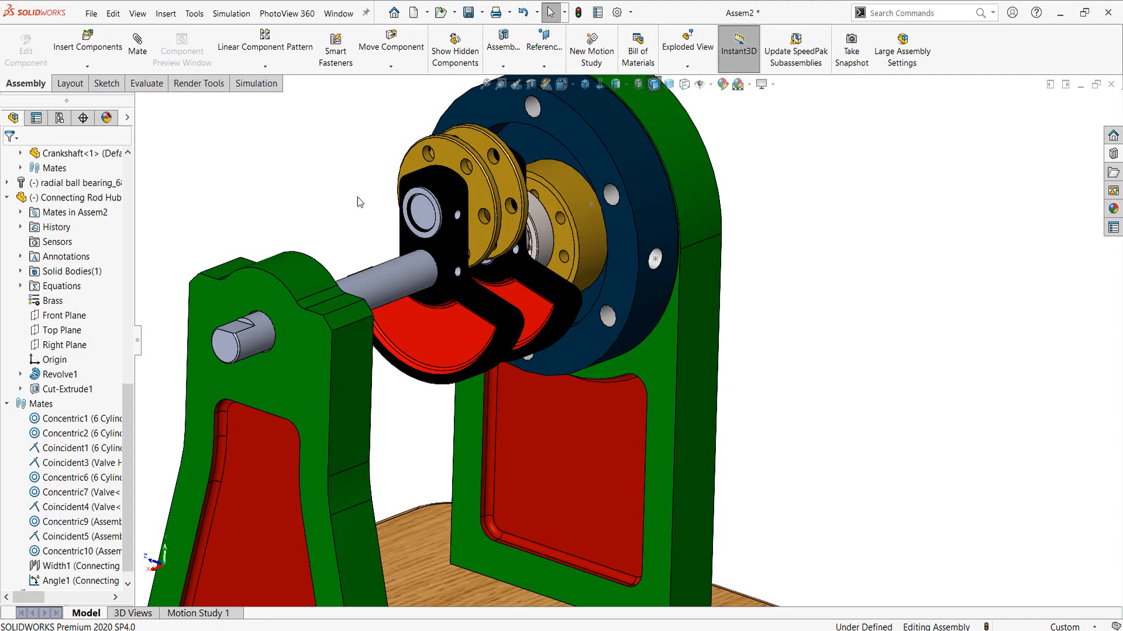
key(f)
middle_drag(537, 270, 529, 261)
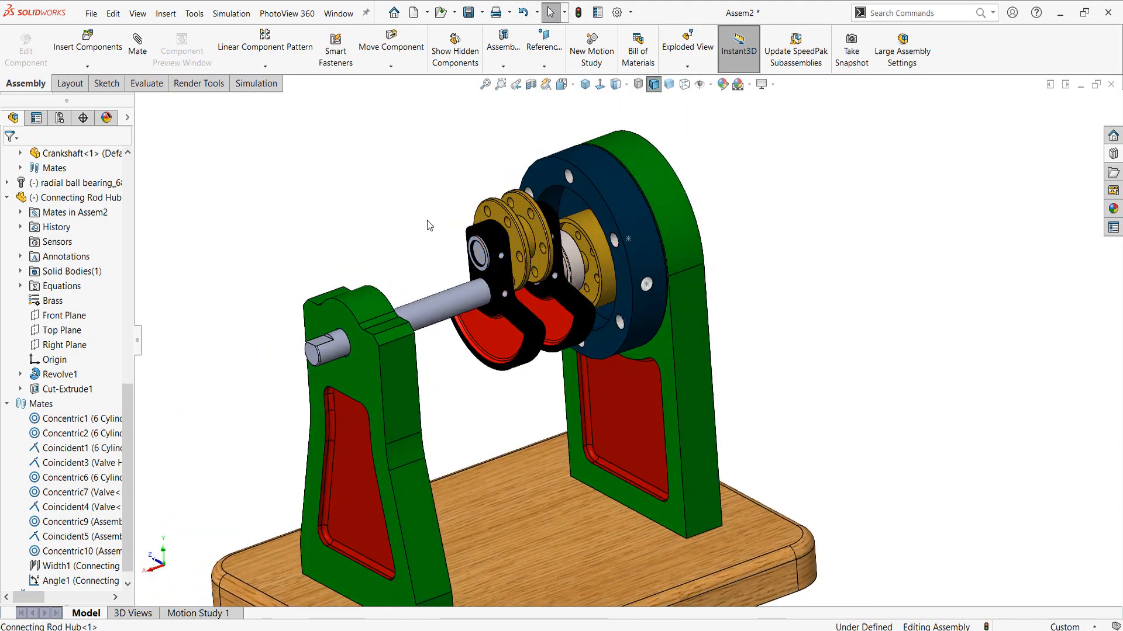
Insert the Crackcase Cover, Crankcase and Crankcase Gasket parts and place them side by side above the engine stand.
click(87, 41)
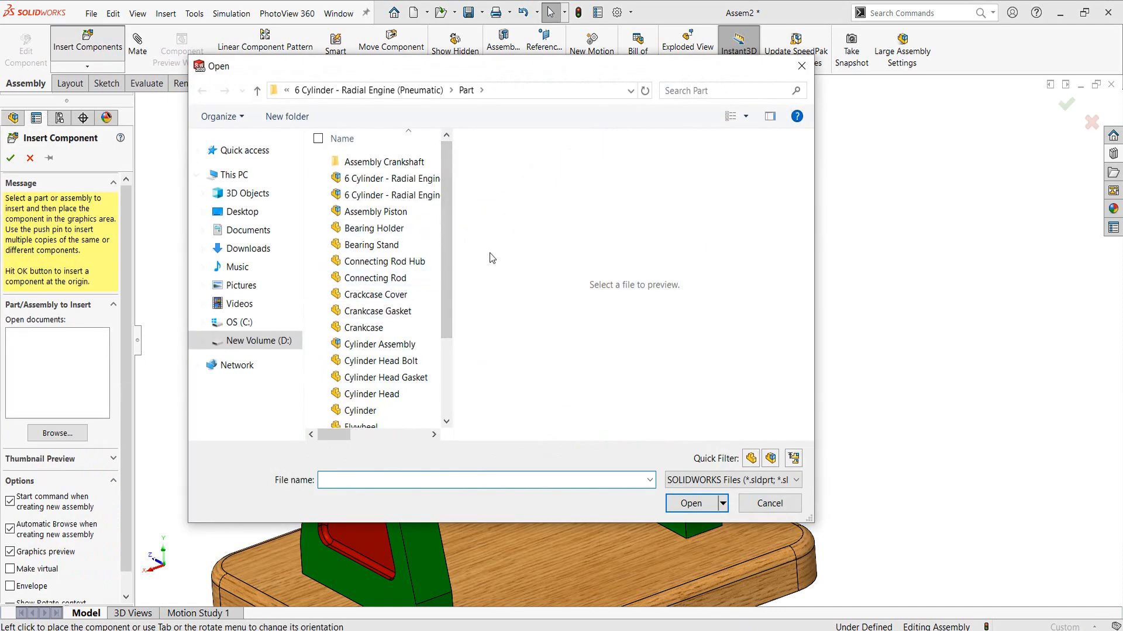
scroll(447, 224, down, 1)
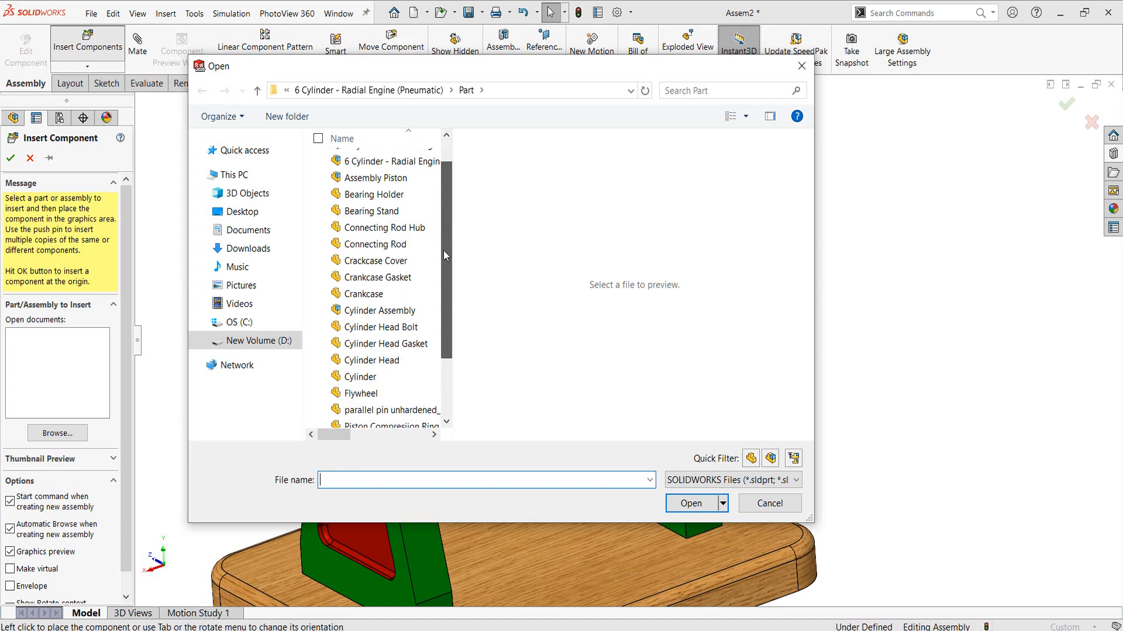
click(377, 264)
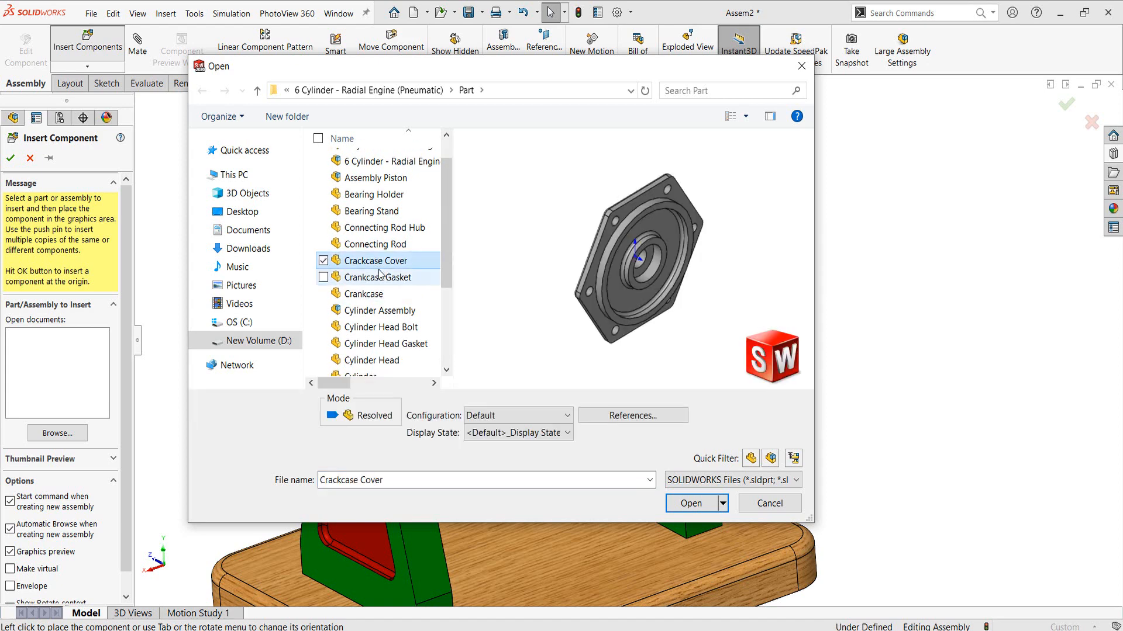
ctrl+click(380, 278)
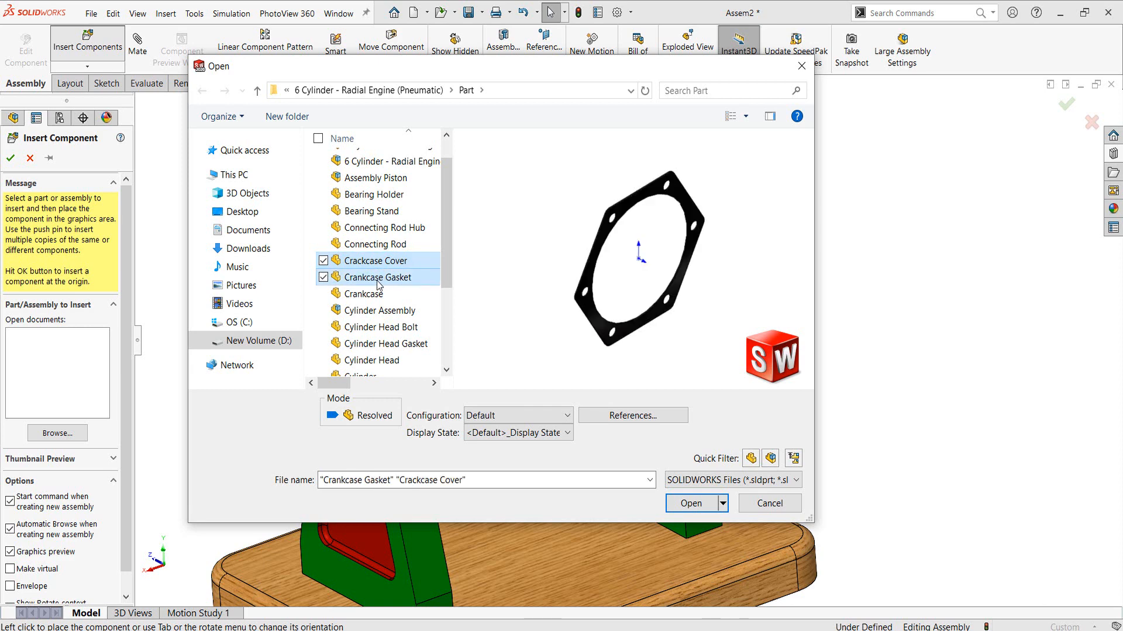
ctrl+click(370, 294)
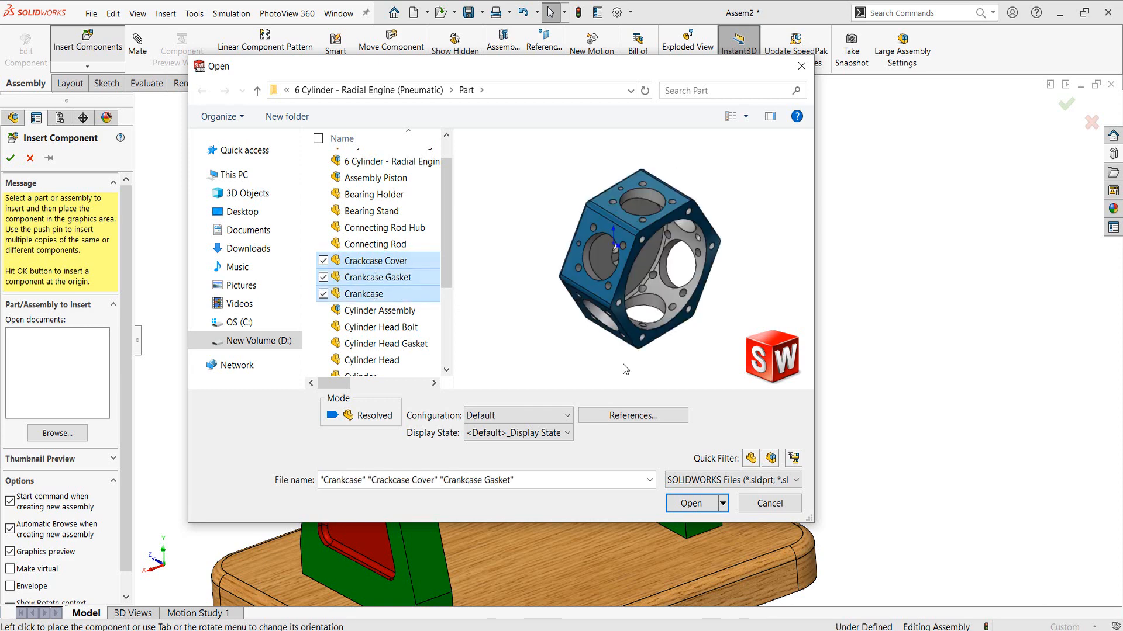
click(690, 503)
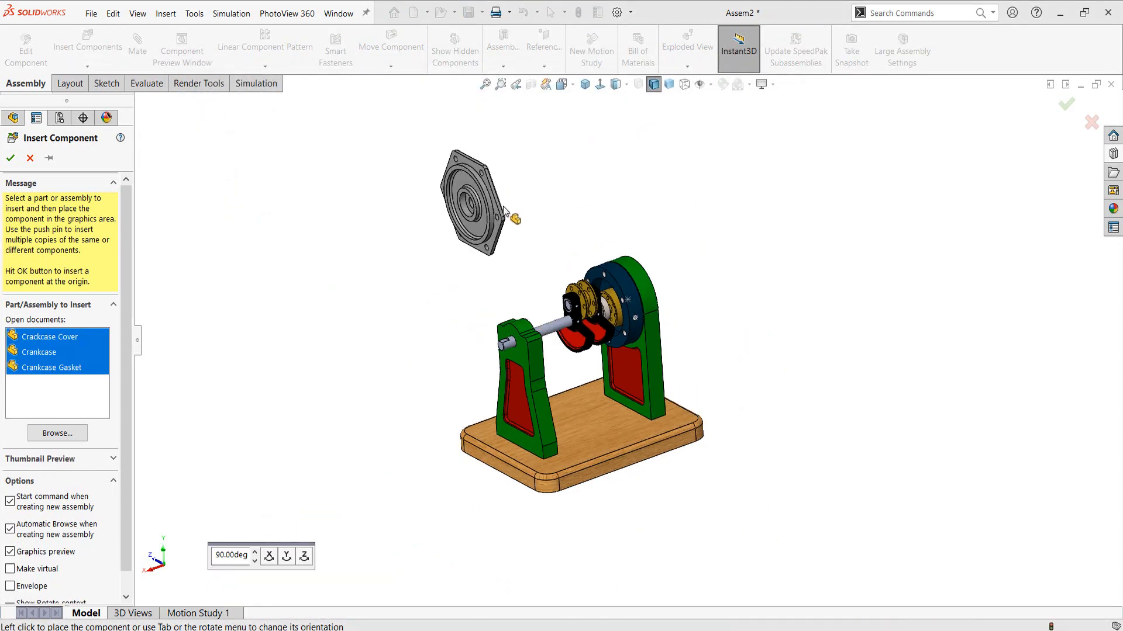
click(475, 193)
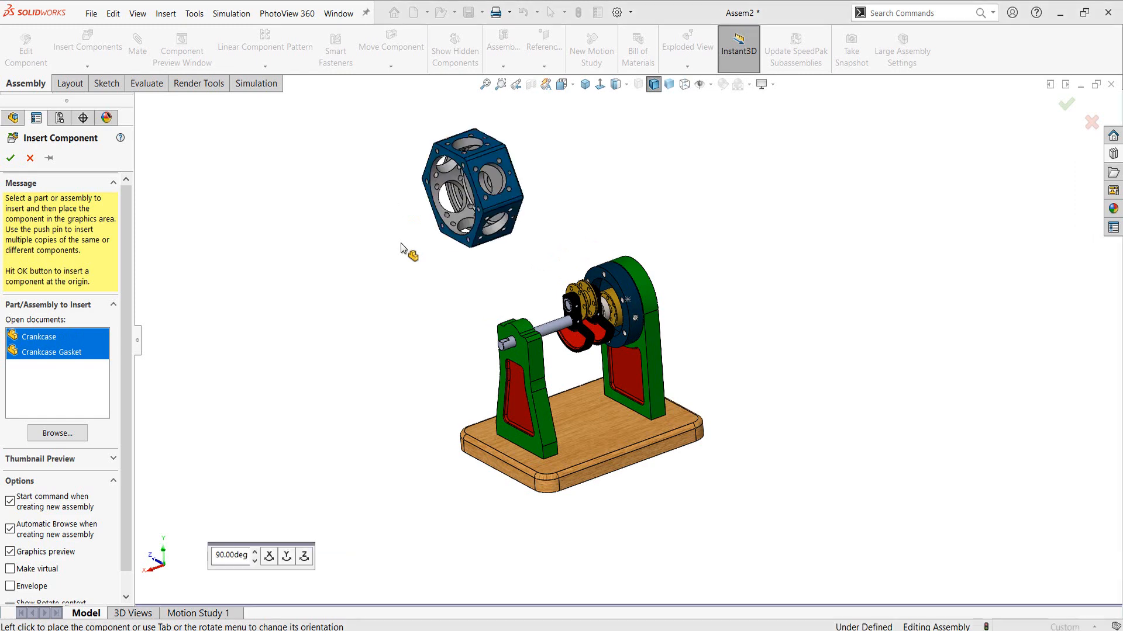
click(390, 238)
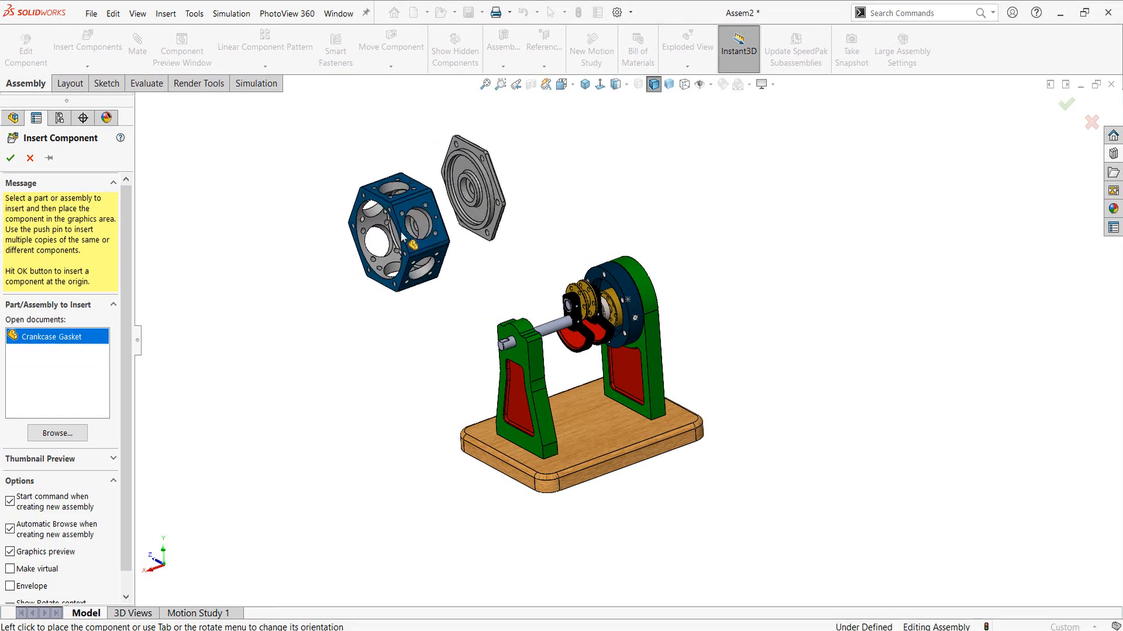
click(333, 238)
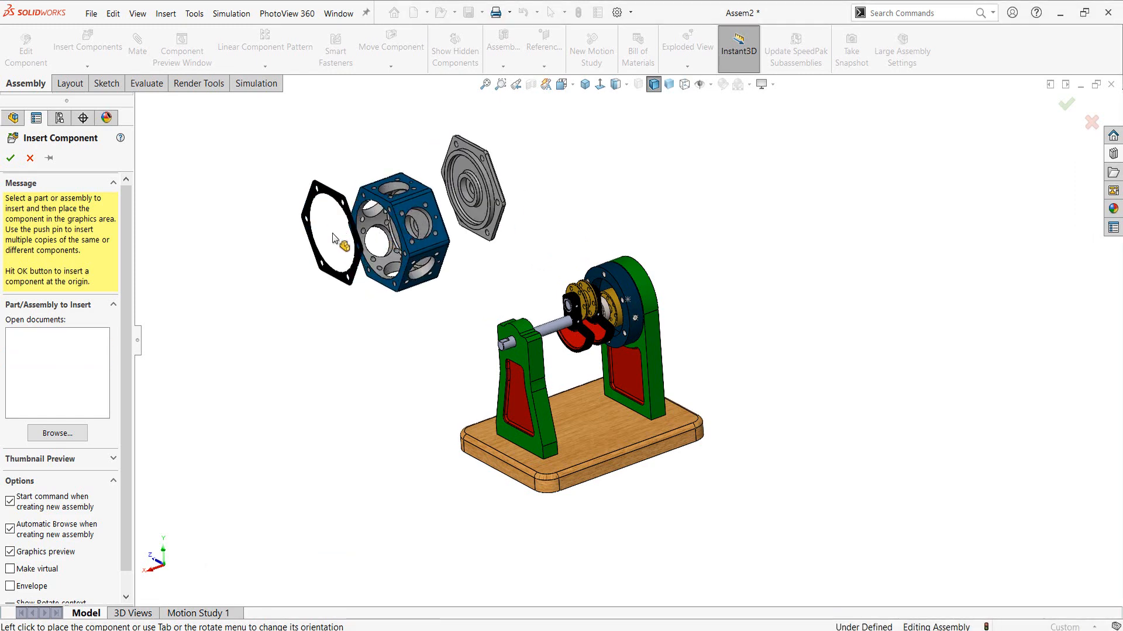
Move the crankcase slightly upward between the gasket and the cover.
scroll(465, 239, down, 3)
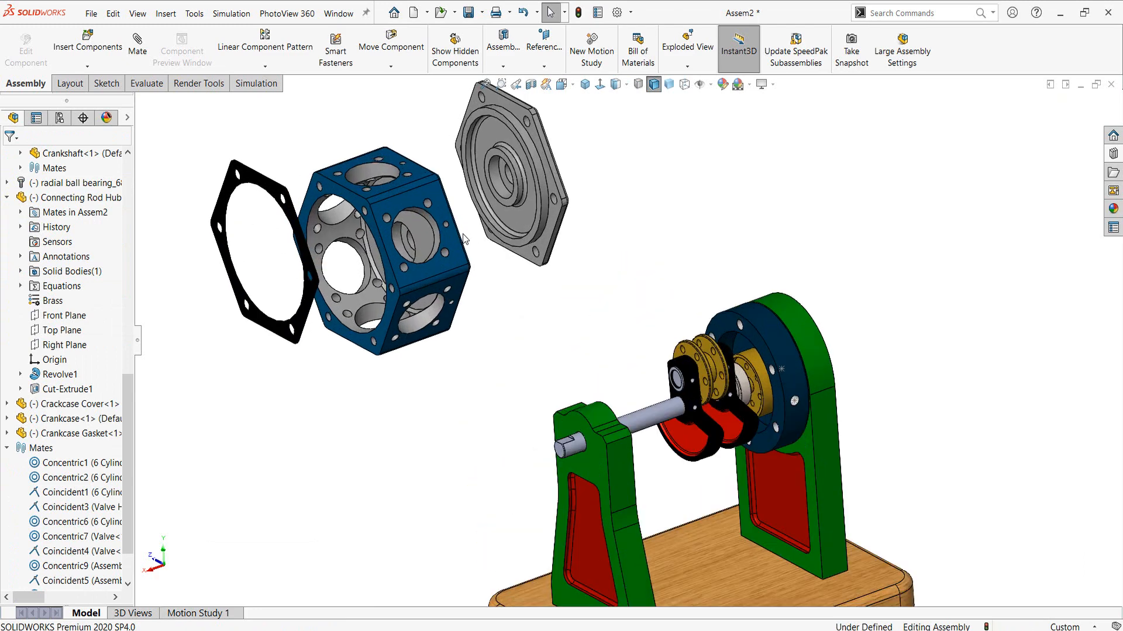
drag(427, 207, 433, 160)
middle_drag(482, 273, 413, 151)
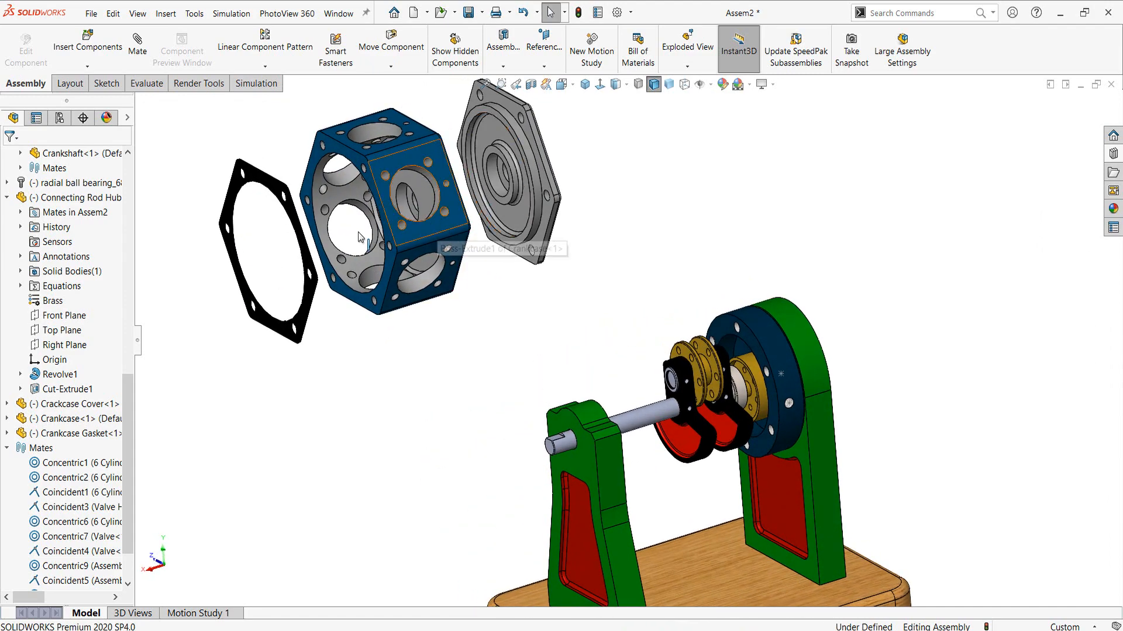
Mate the crankcase gasket's uppermost bolt hole concentric with the matching bolt hole on the crankcase's open face.
scroll(268, 195, down, 6)
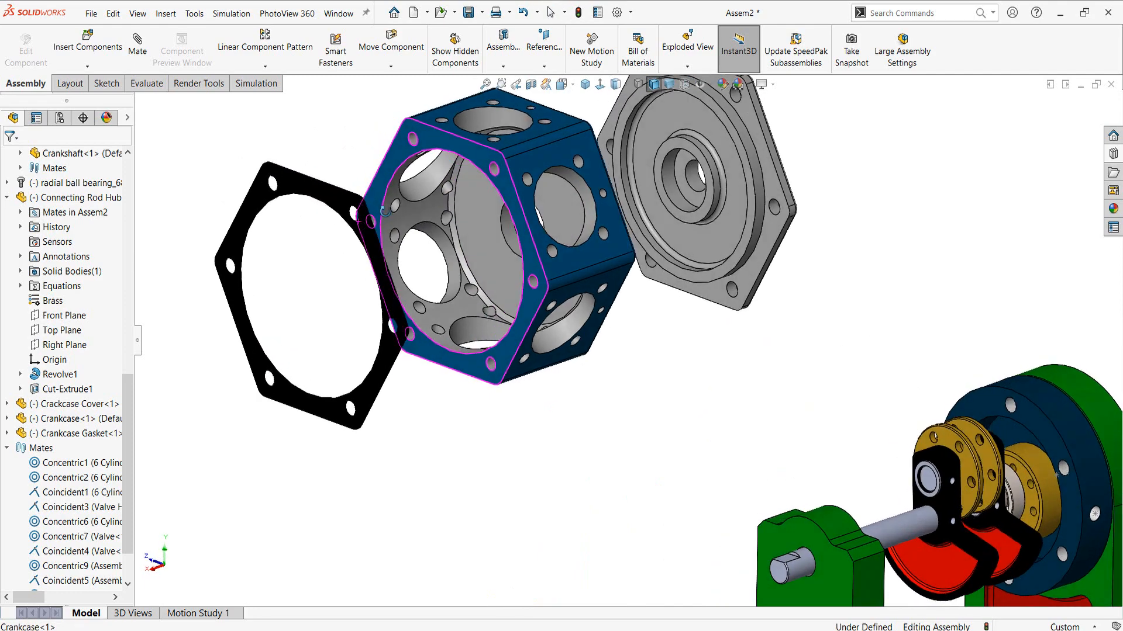
scroll(375, 243, down, 3)
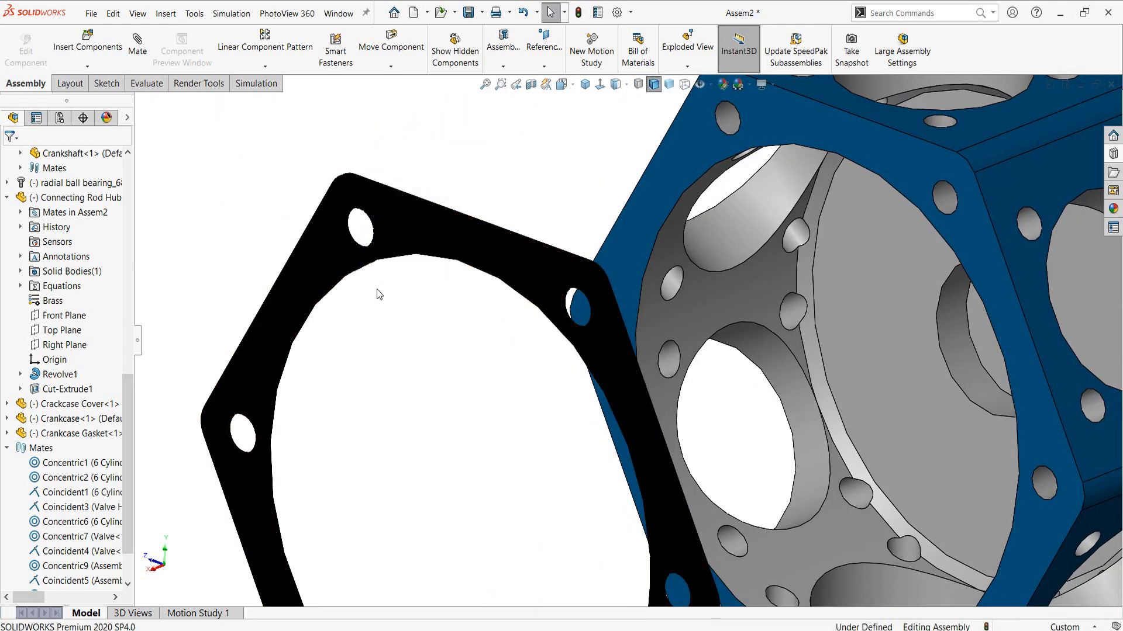
scroll(371, 268, down, 5)
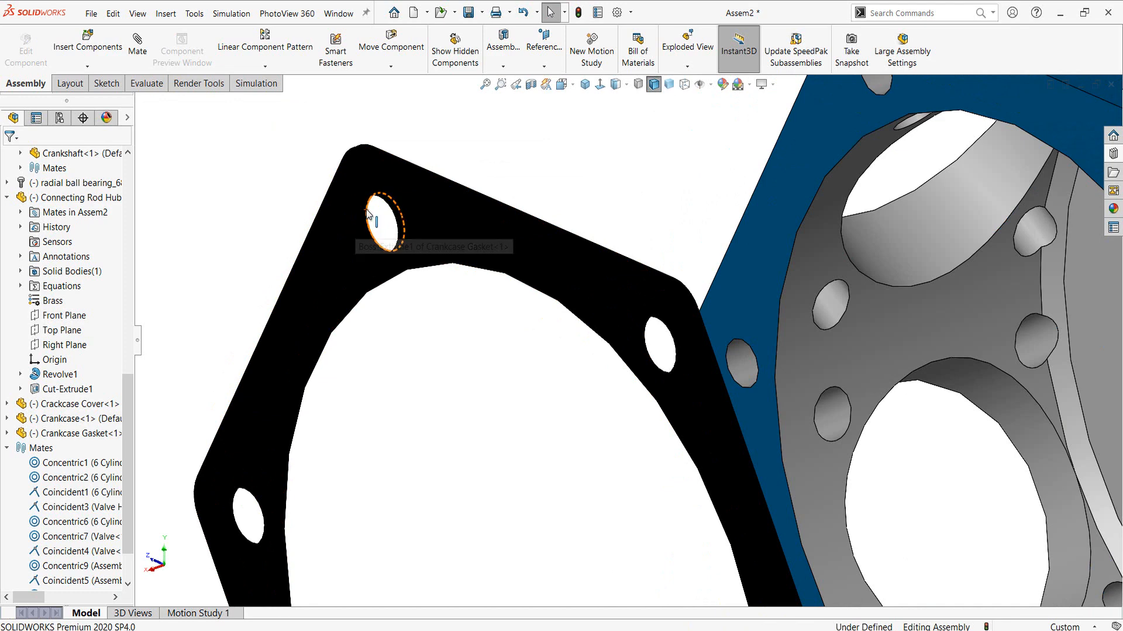
click(366, 214)
scroll(485, 263, up, 4)
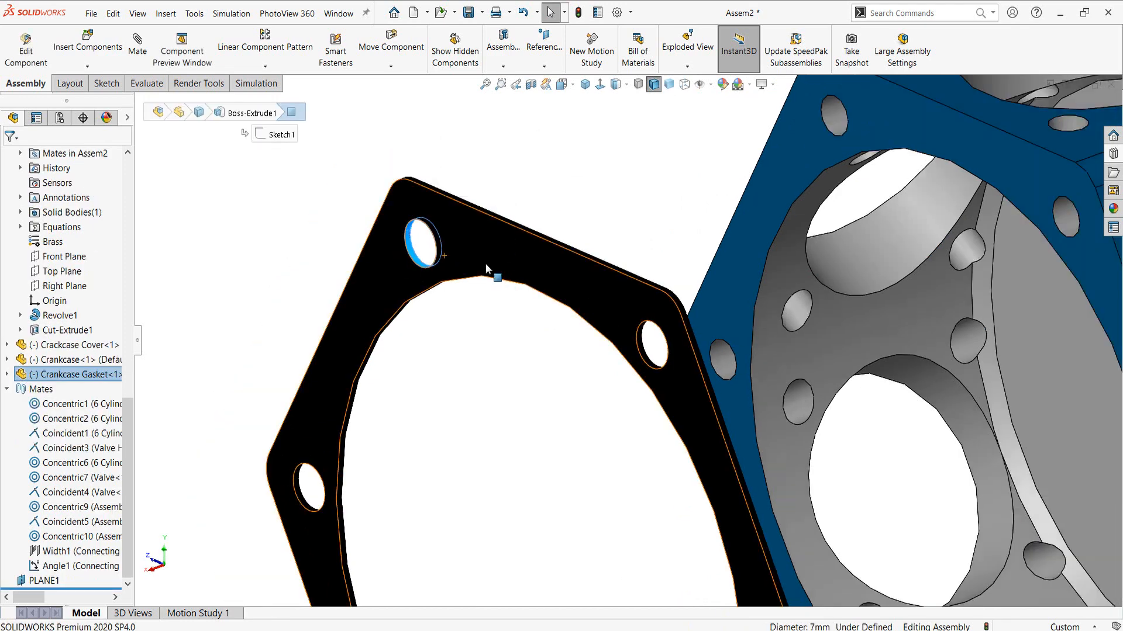
ctrl+click(769, 186)
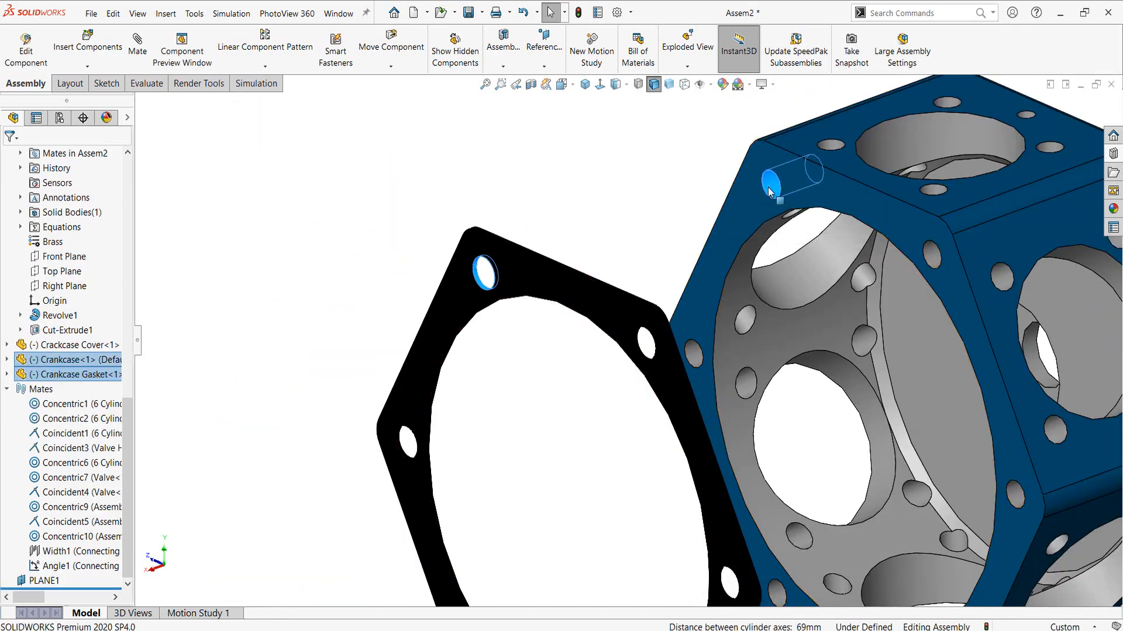
click(855, 179)
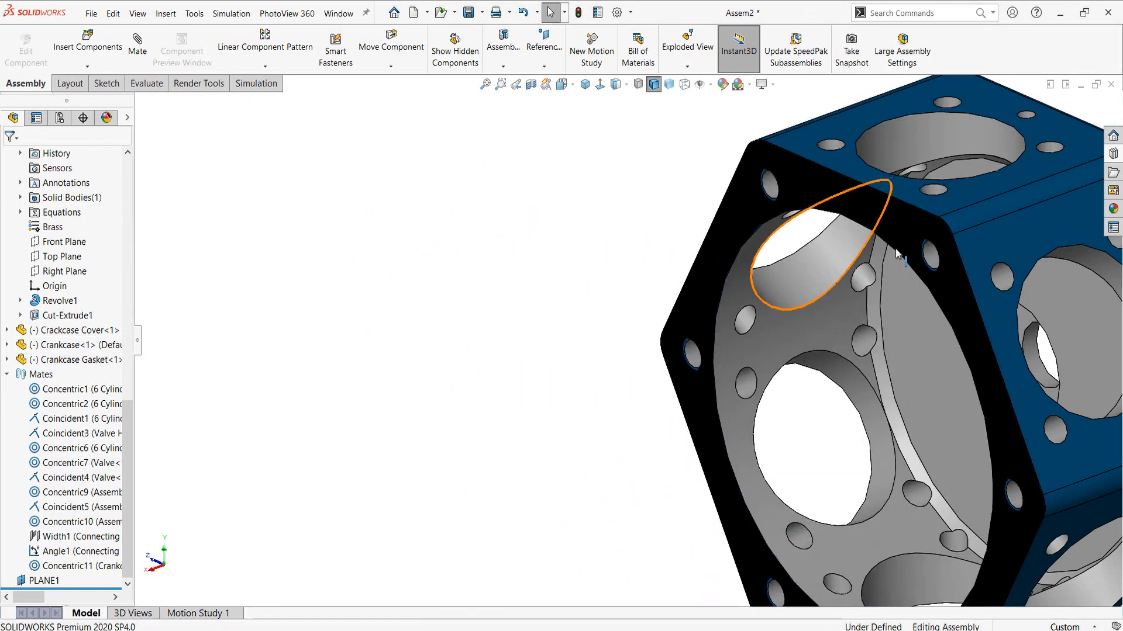
Pull the crankcase gasket slightly off the crankcase's open face along the mated hole axis.
click(907, 286)
drag(907, 286, 868, 240)
click(584, 189)
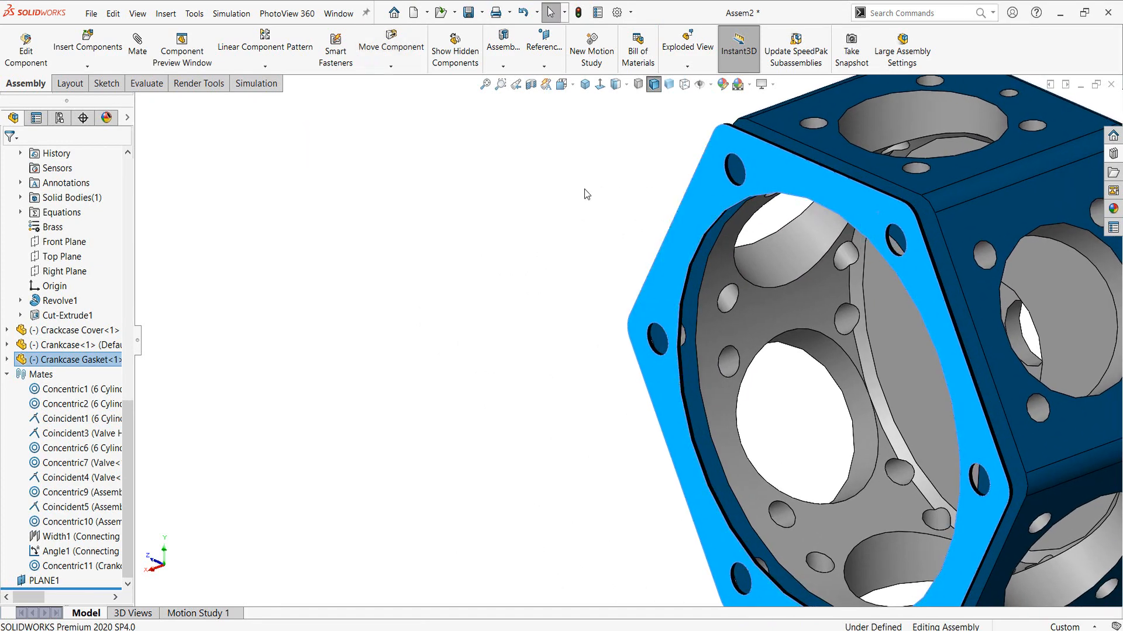
Mate a second bolt hole of the crankcase gasket concentric with the matching bolt hole on the crankcase's open face.
scroll(841, 255, down, 5)
scroll(783, 243, down, 3)
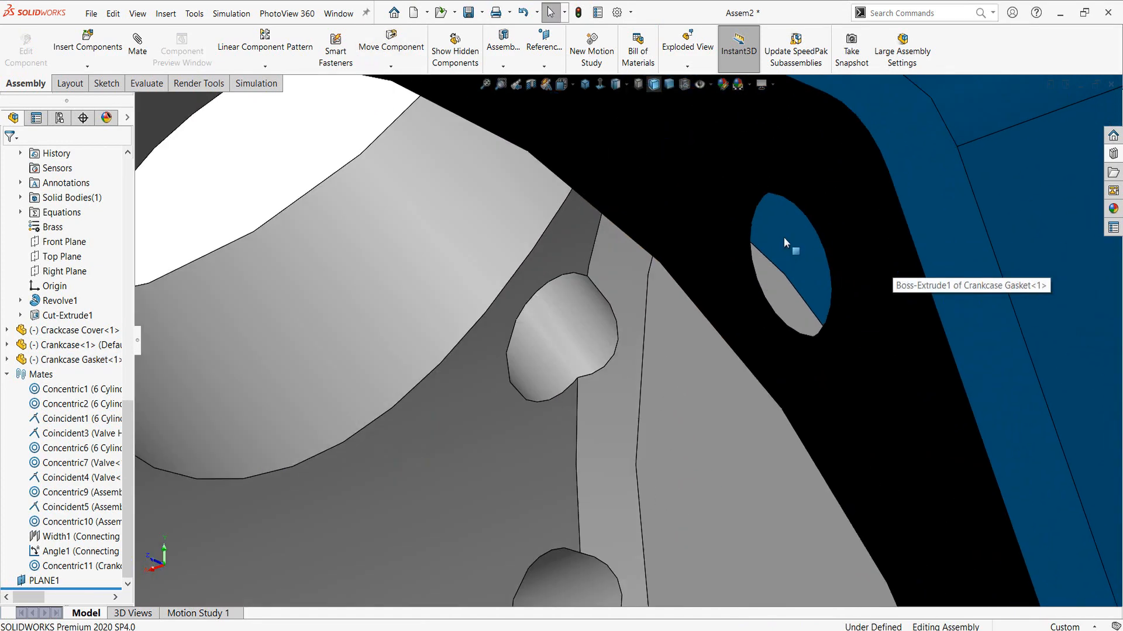
click(749, 220)
middle_drag(766, 265, 617, 241)
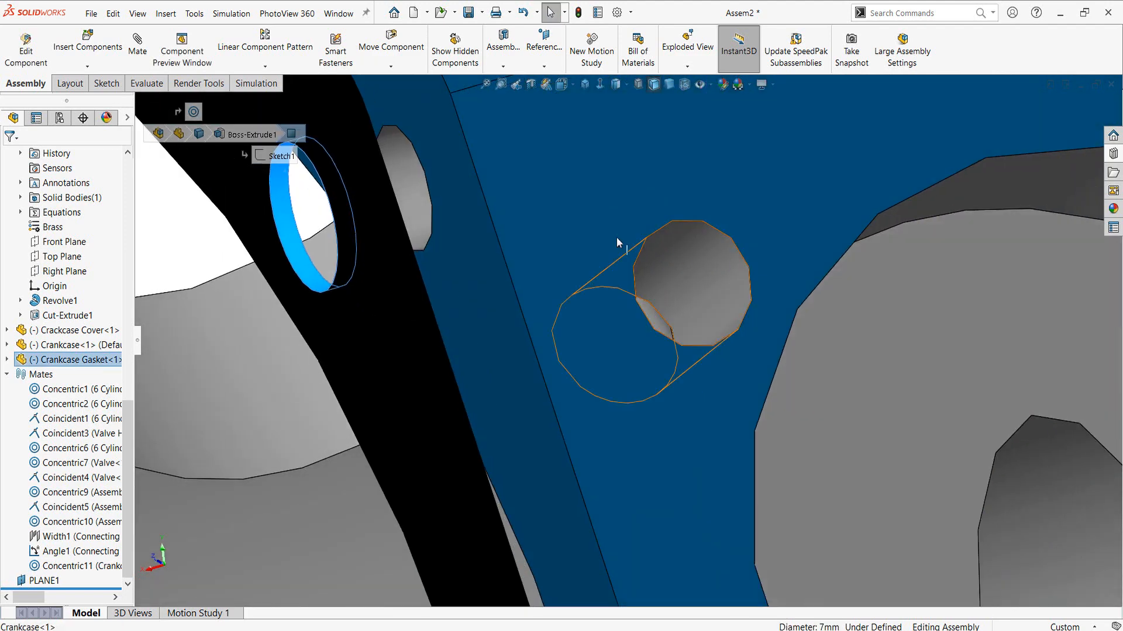
ctrl+click(411, 170)
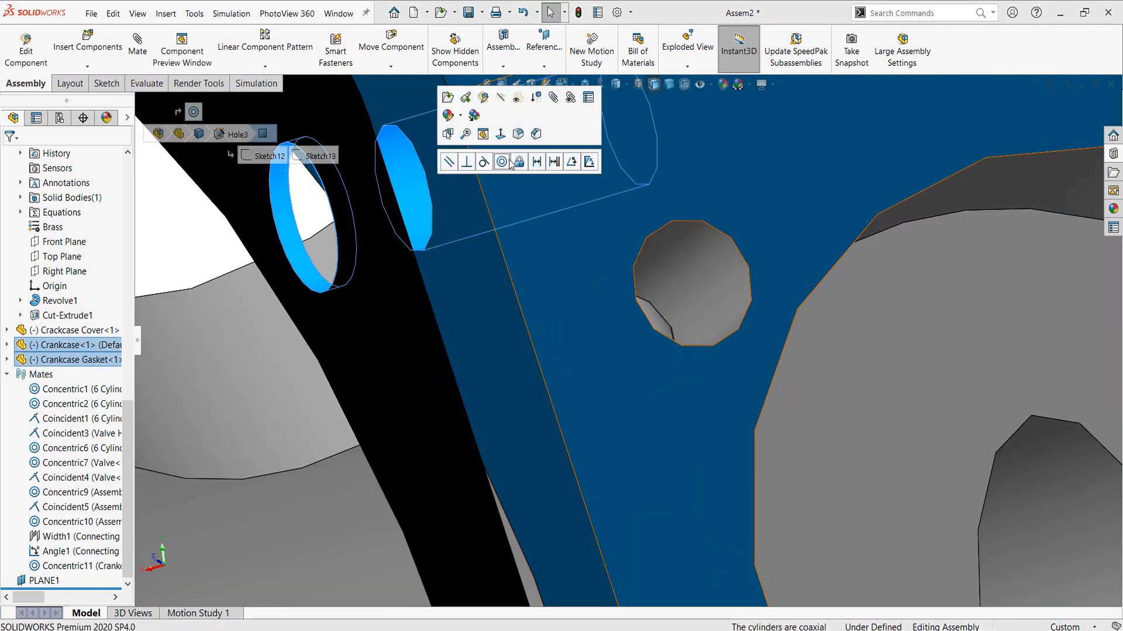
click(509, 164)
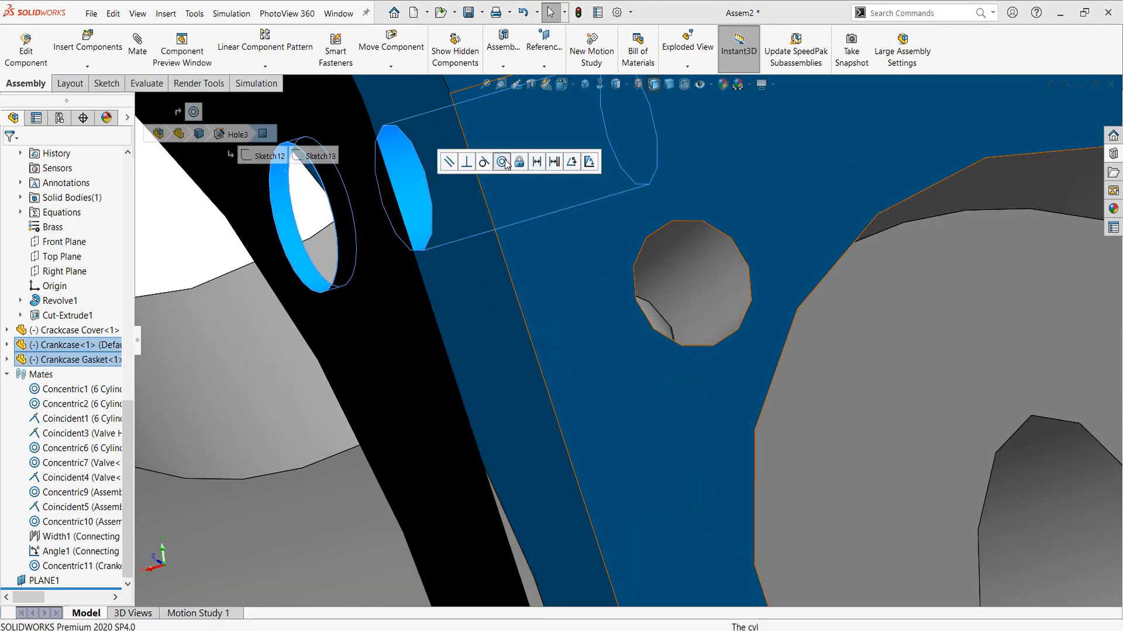
click(446, 135)
middle_drag(449, 278, 403, 270)
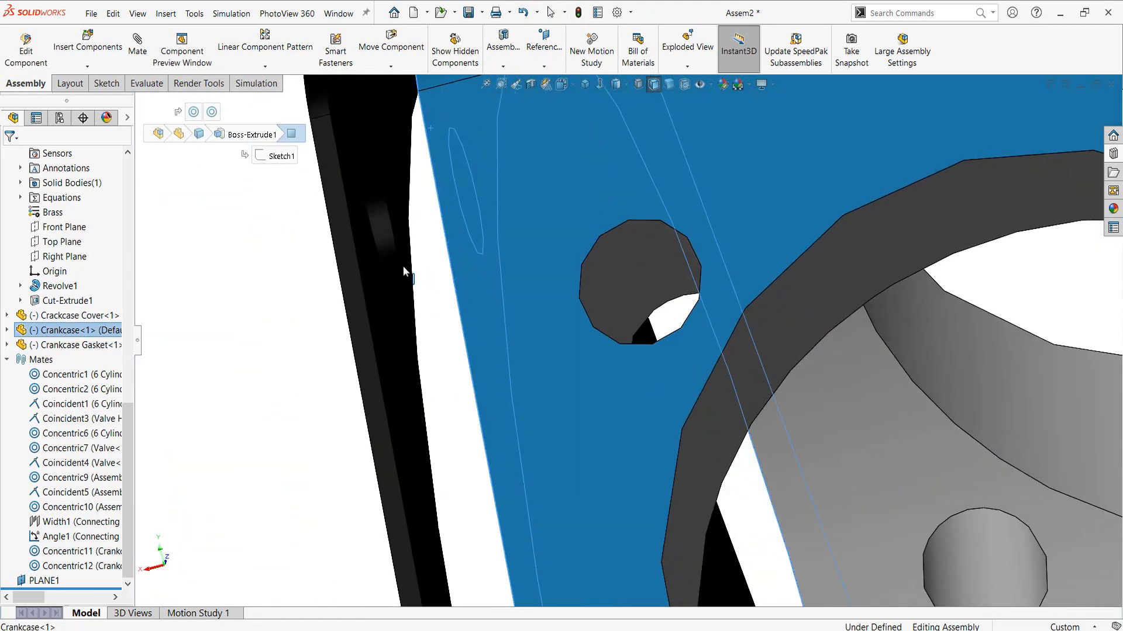
ctrl+click(383, 251)
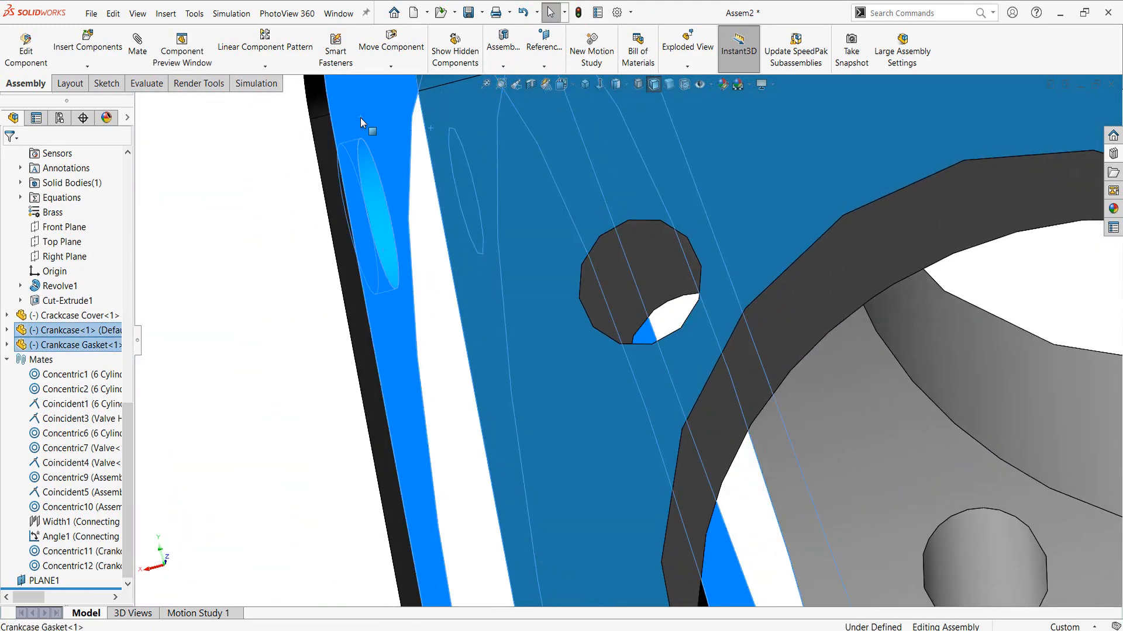
click(285, 252)
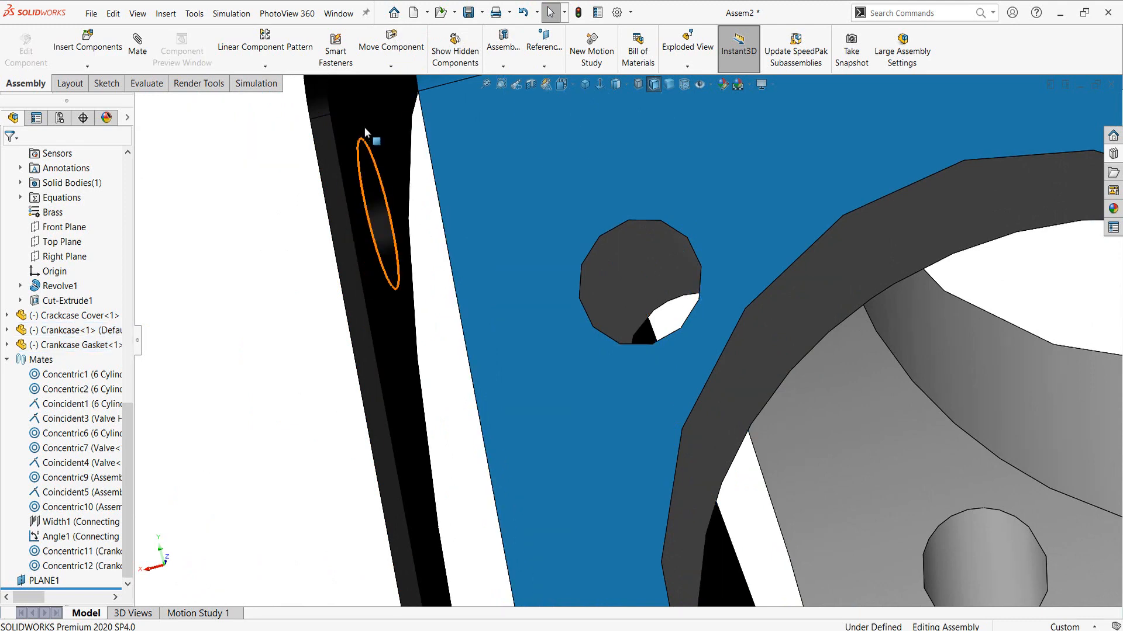
Mate the crankcase gasket's flat face coincident with the crankcase's open end face.
click(385, 186)
middle_drag(412, 297, 448, 284)
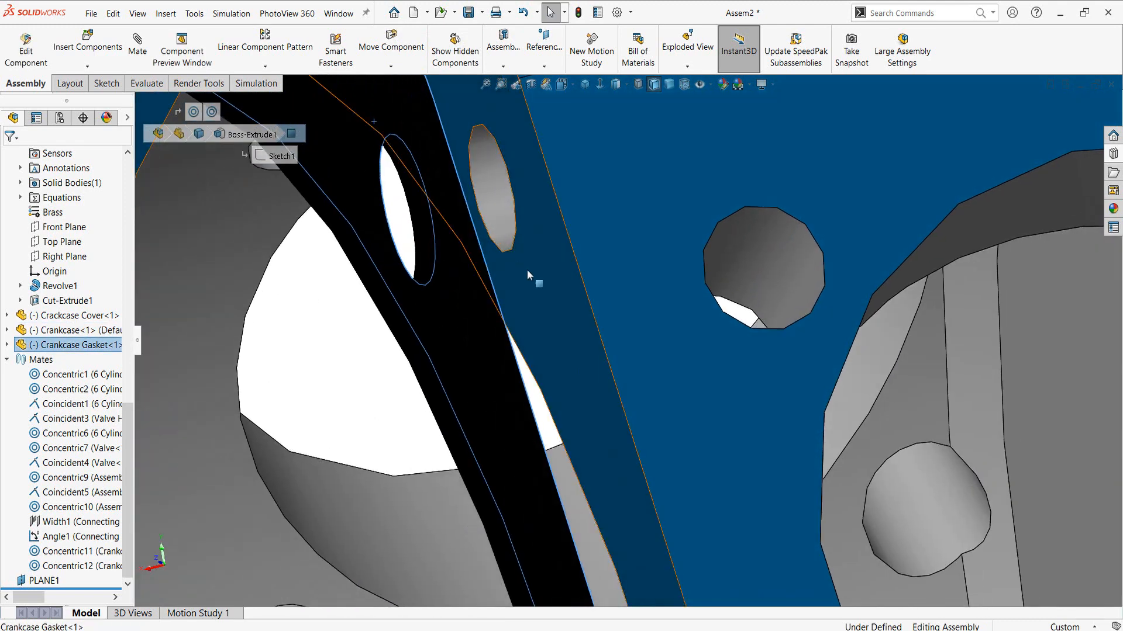
ctrl+click(527, 271)
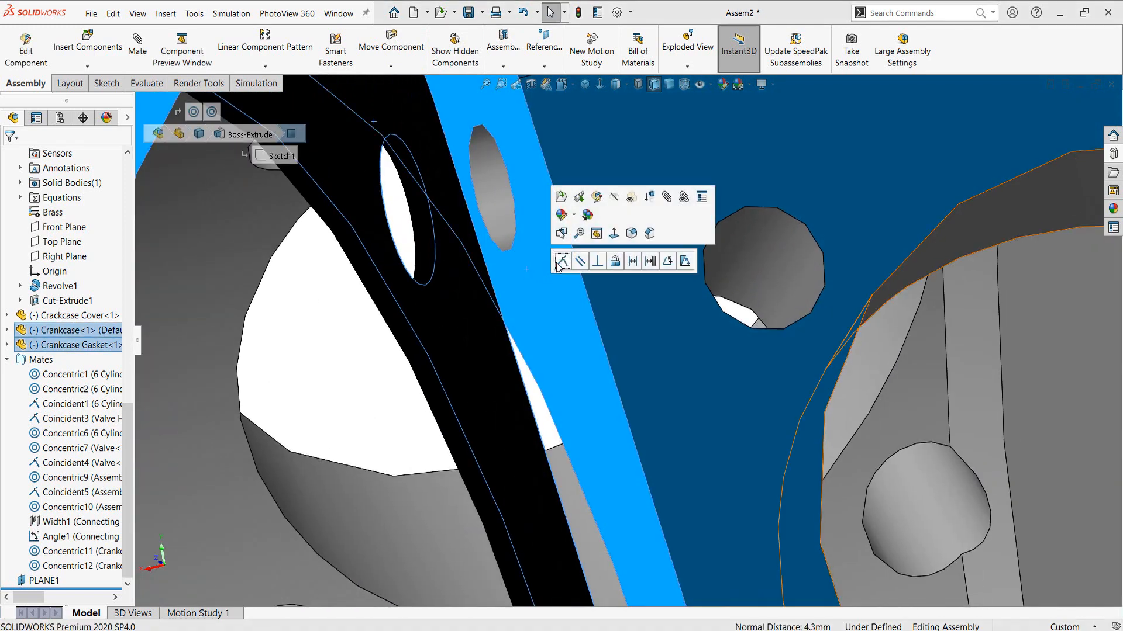
click(561, 262)
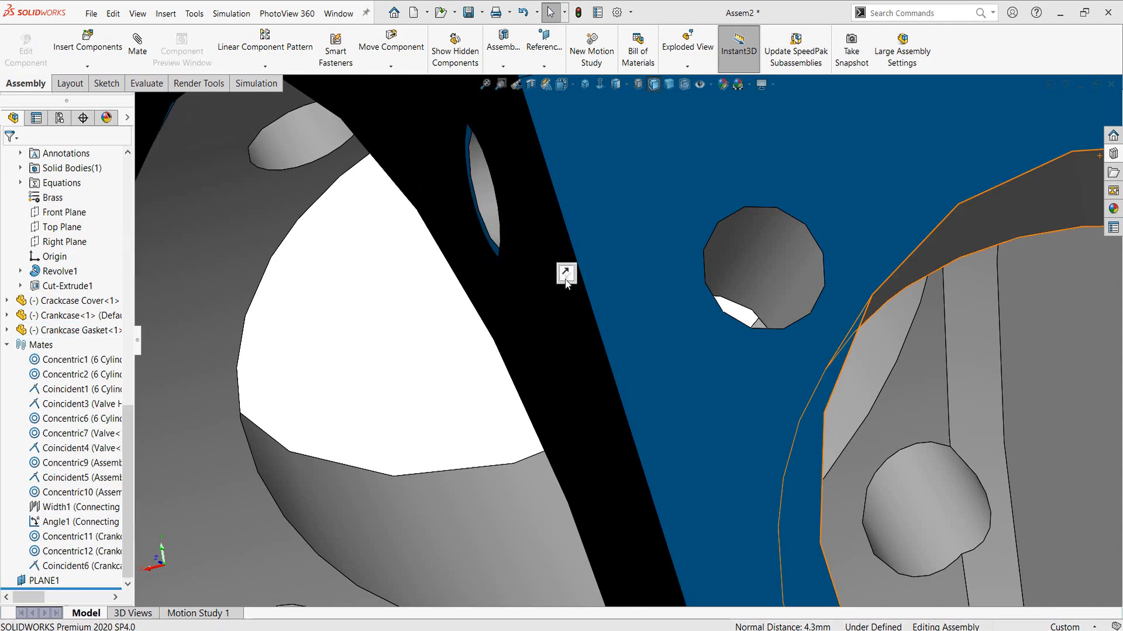
Move the crankcase cover to the gasket side of the crankcase and rotate it so its raised rim faces the opening.
scroll(603, 335, up, 10)
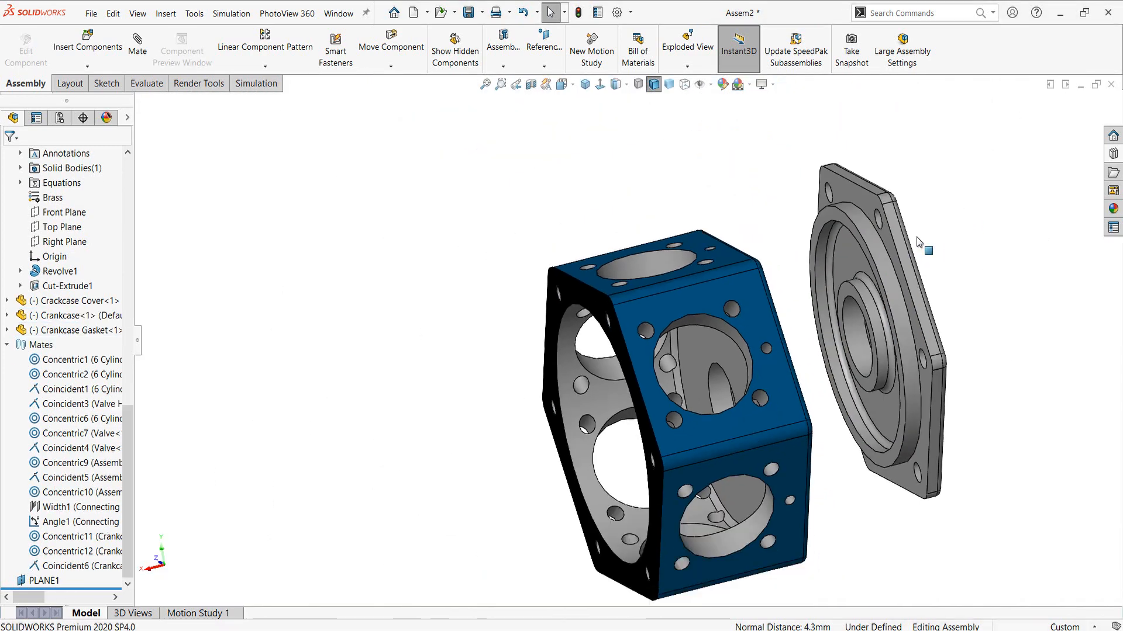
drag(802, 245, 436, 294)
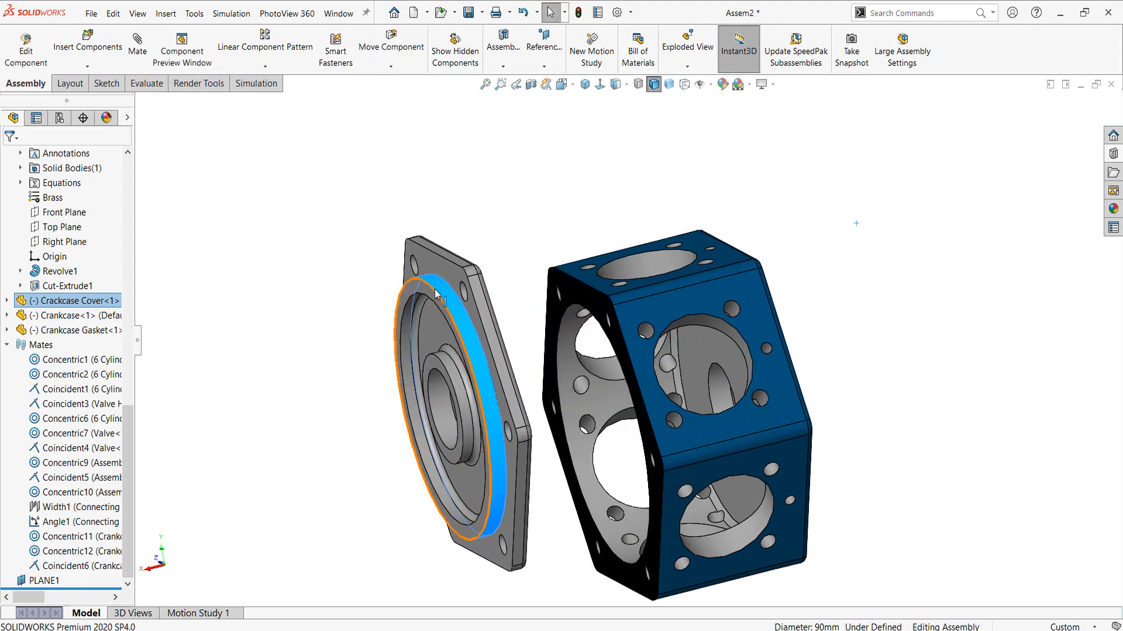
click(435, 289)
right_click(434, 288)
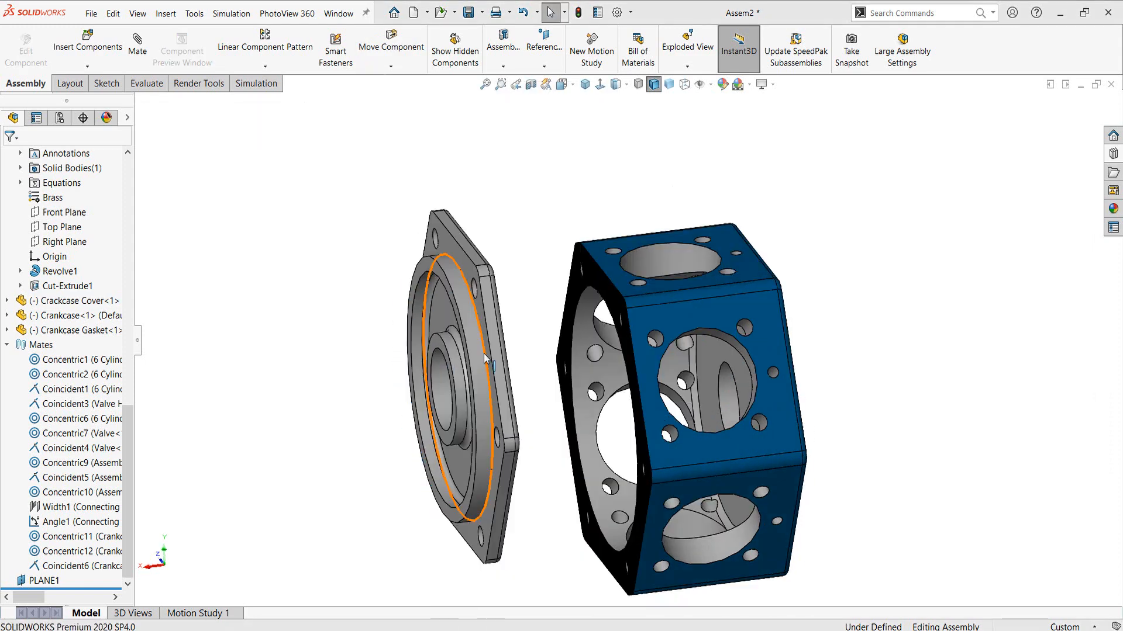
click(458, 300)
right_drag(459, 300, 731, 374)
click(537, 200)
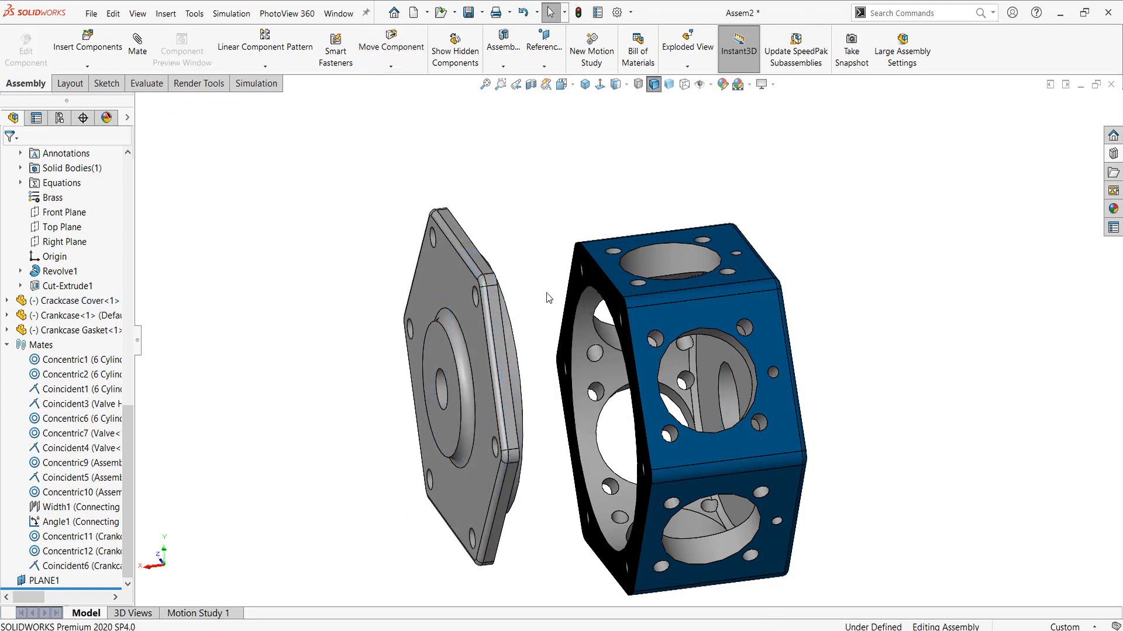
Mate the cover's upper corner bolt hole concentric with the corresponding bolt hole in the crankcase.
middle_drag(548, 298, 491, 202)
click(483, 195)
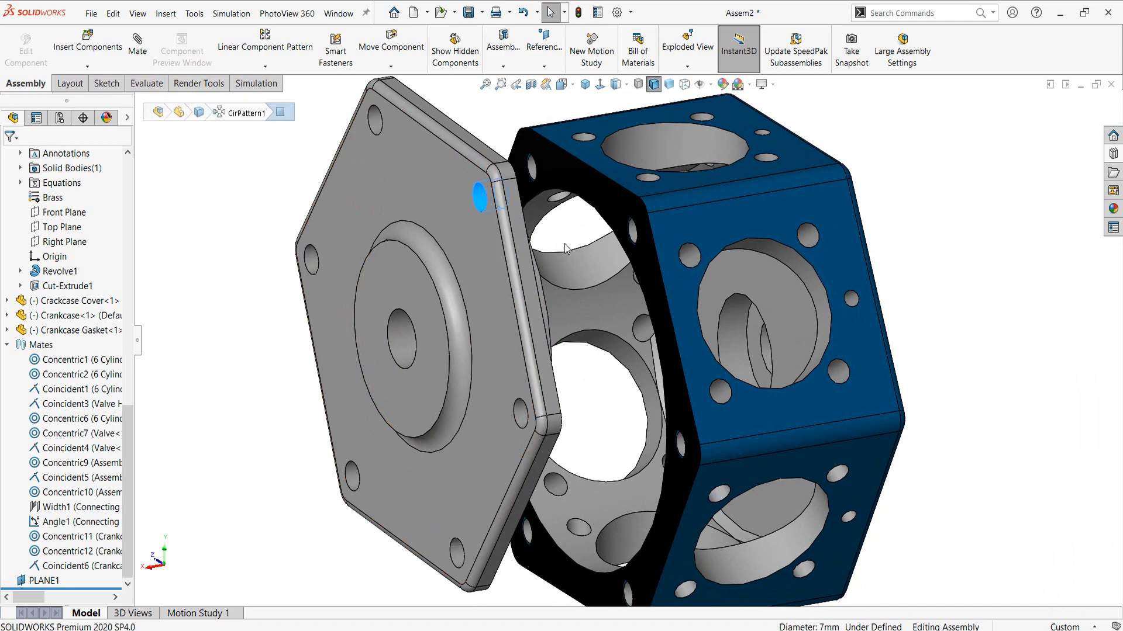
scroll(564, 249, down, 3)
ctrl+click(671, 238)
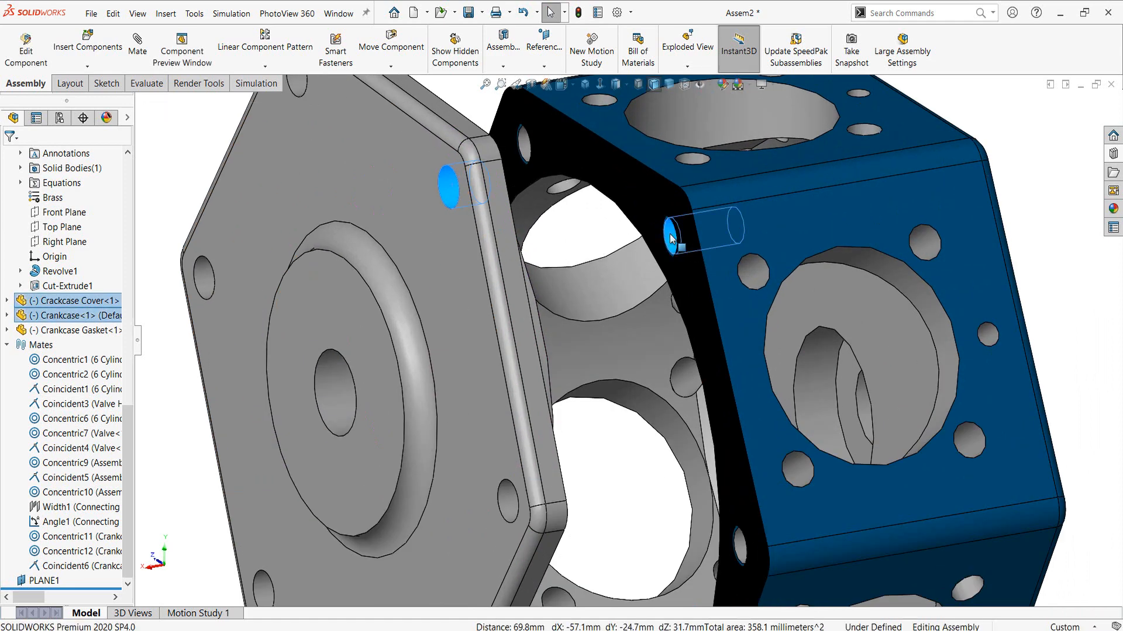
click(758, 226)
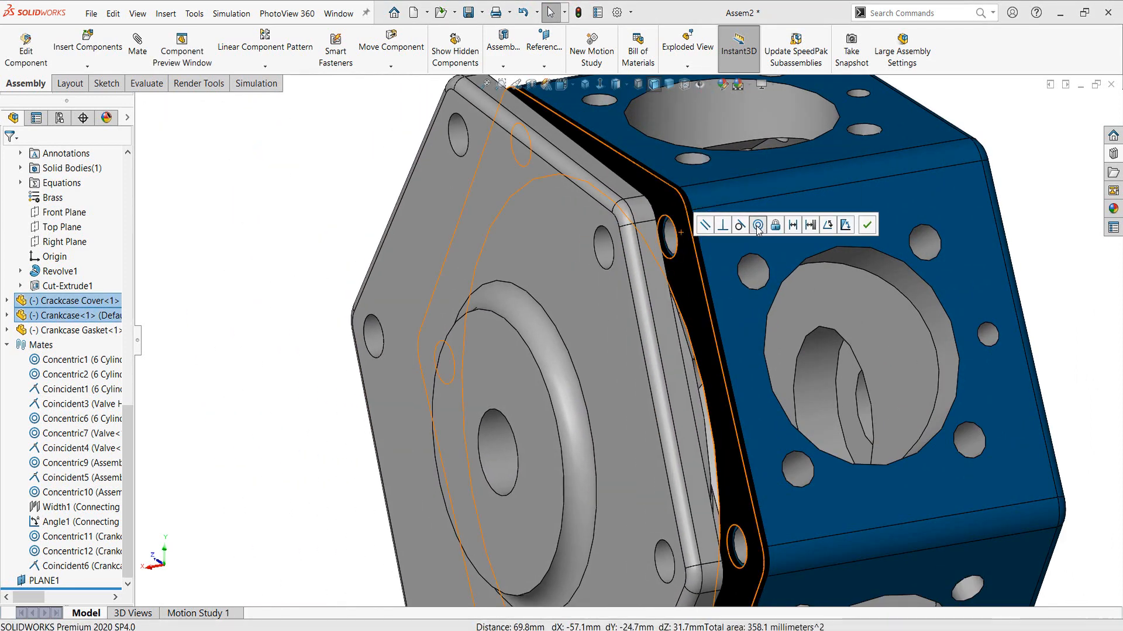
Mate a second bolt hole of the cover concentric with its matching crankcase bolt hole to lock the cover's rotation.
middle_drag(380, 203, 550, 209)
click(531, 159)
scroll(551, 216, up, 3)
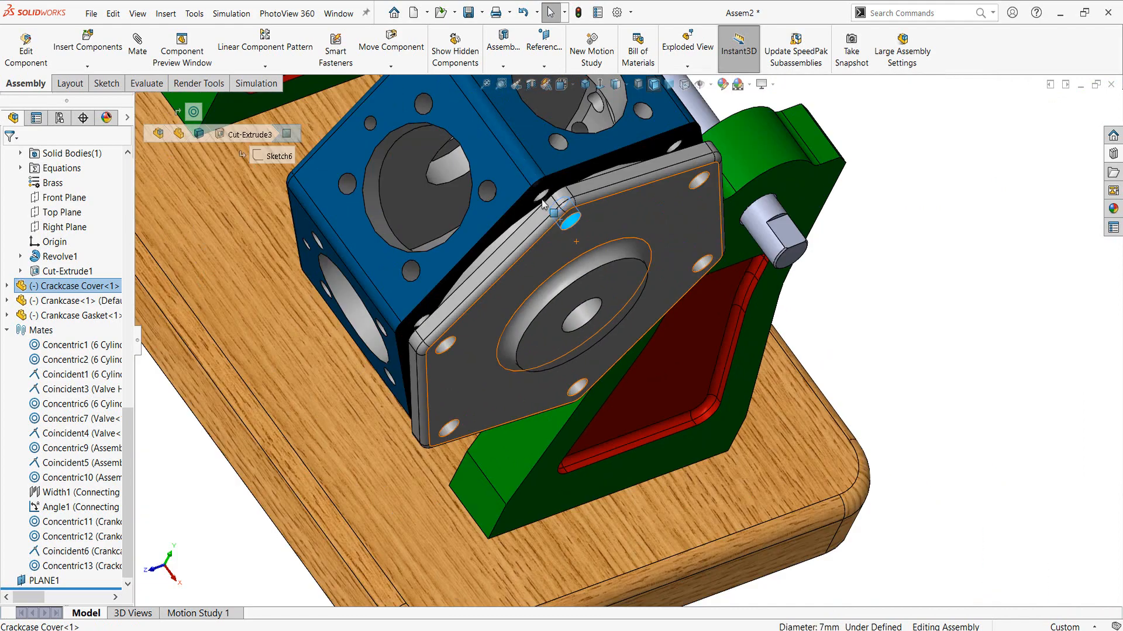
scroll(554, 221, down, 6)
ctrl+click(555, 197)
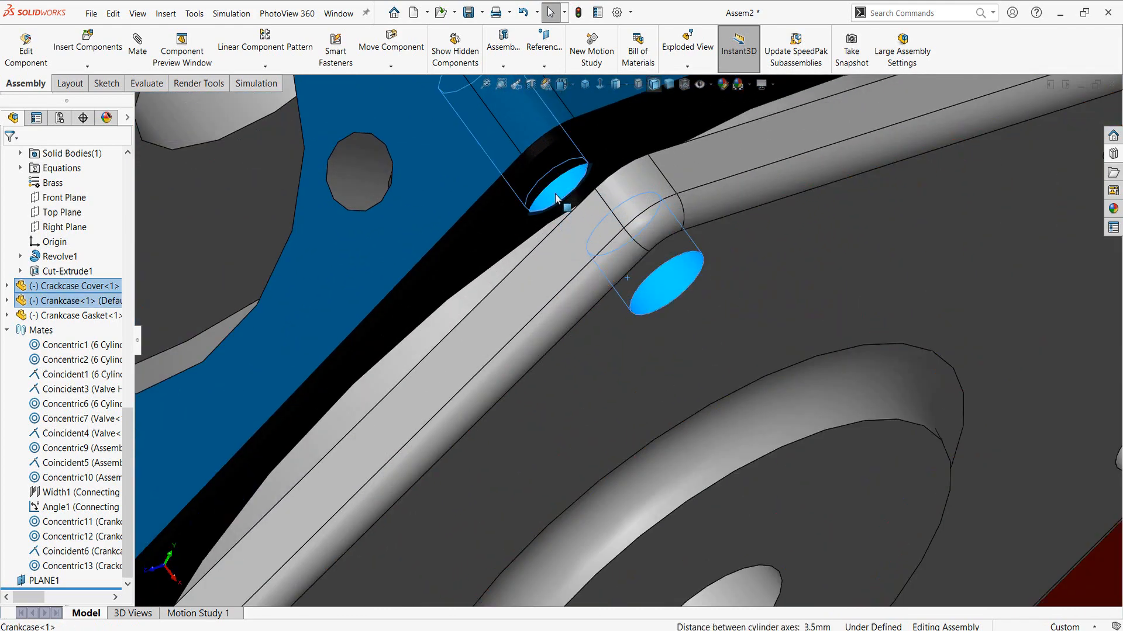
click(643, 186)
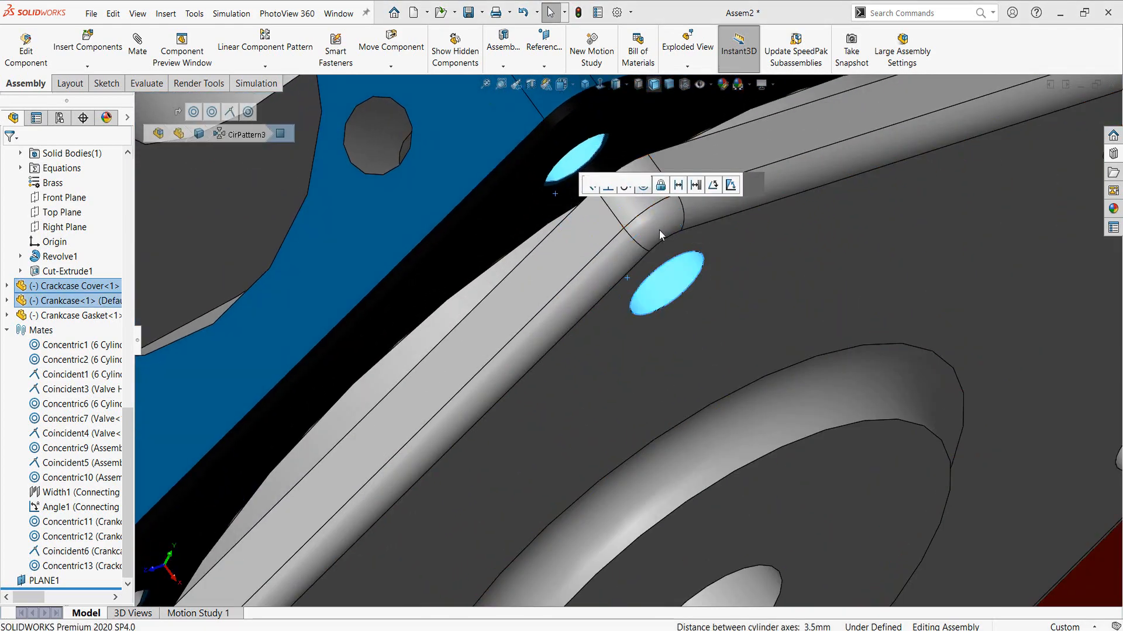
click(583, 273)
Mate the inner flange face of the cover coincident with the exposed face of the crankcase gasket.
scroll(576, 292, up, 1)
scroll(643, 238, up, 1)
middle_drag(642, 235, 680, 297)
click(638, 182)
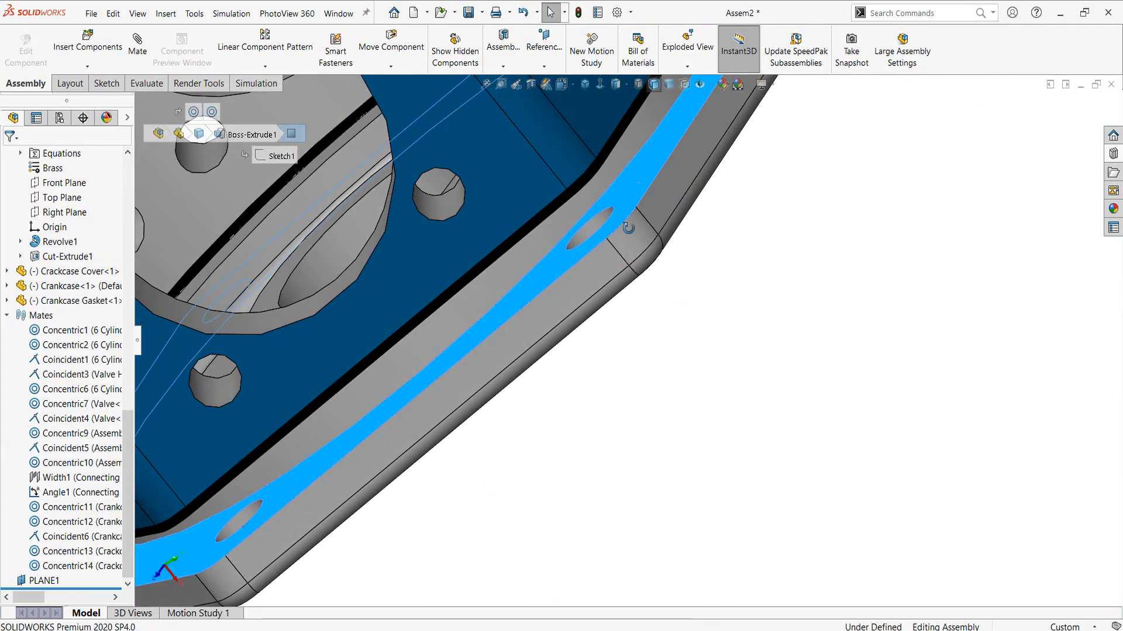
middle_drag(626, 229, 589, 168)
ctrl+click(634, 177)
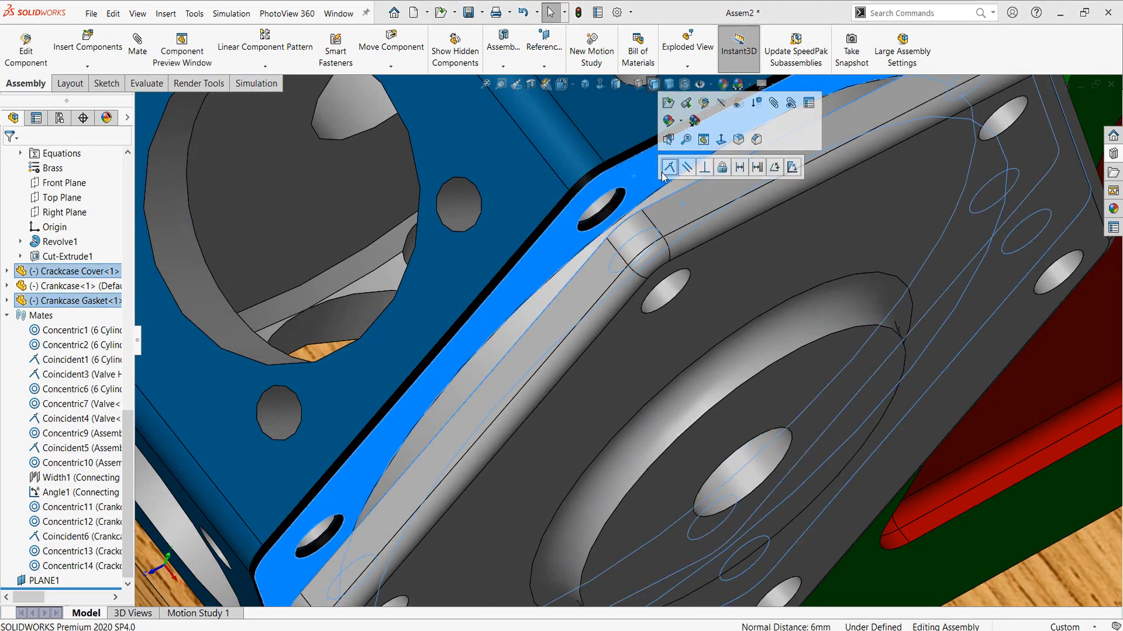
click(665, 171)
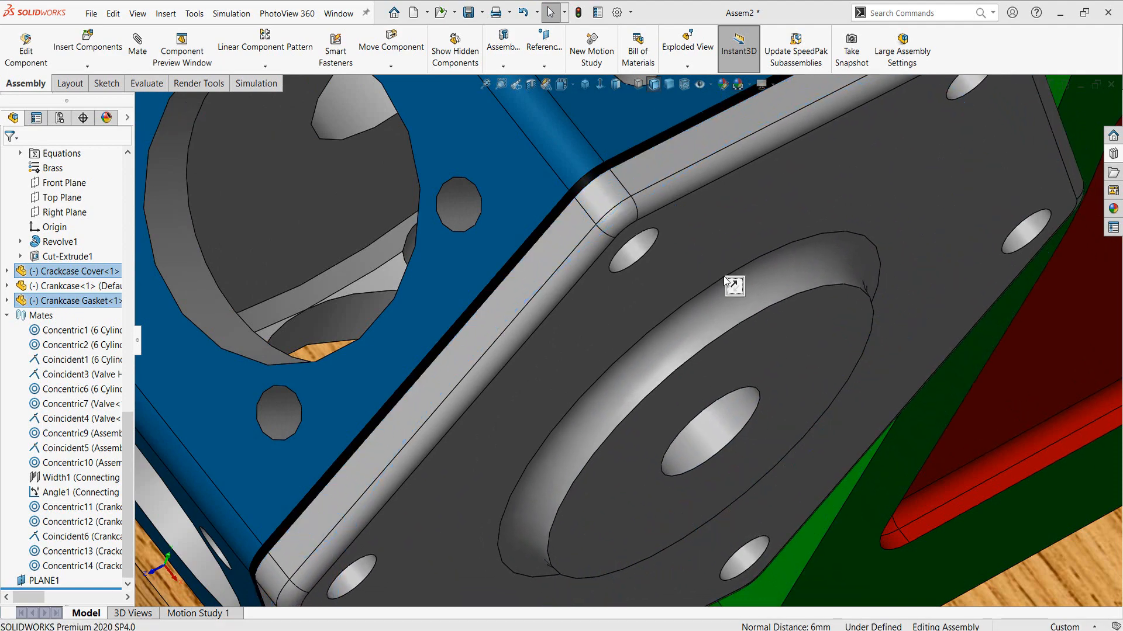
Mate the cover's central shaft hole concentric with the crankshaft's long cylindrical shaft.
scroll(723, 276, up, 7)
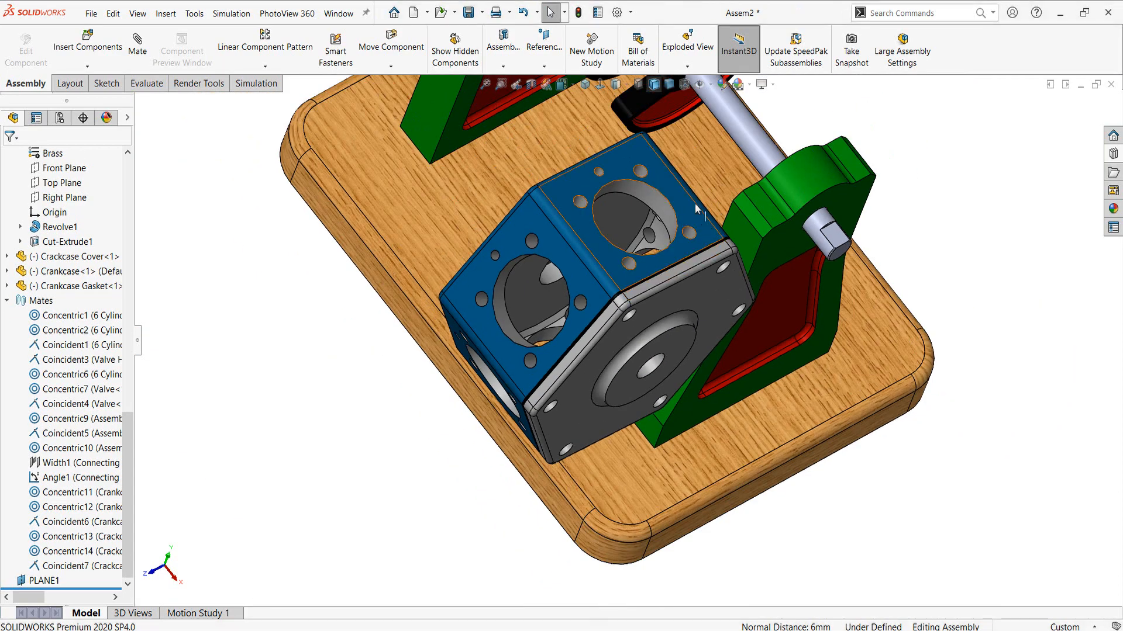
middle_drag(690, 246, 742, 333)
scroll(627, 356, down, 3)
drag(689, 247, 993, 355)
click(695, 319)
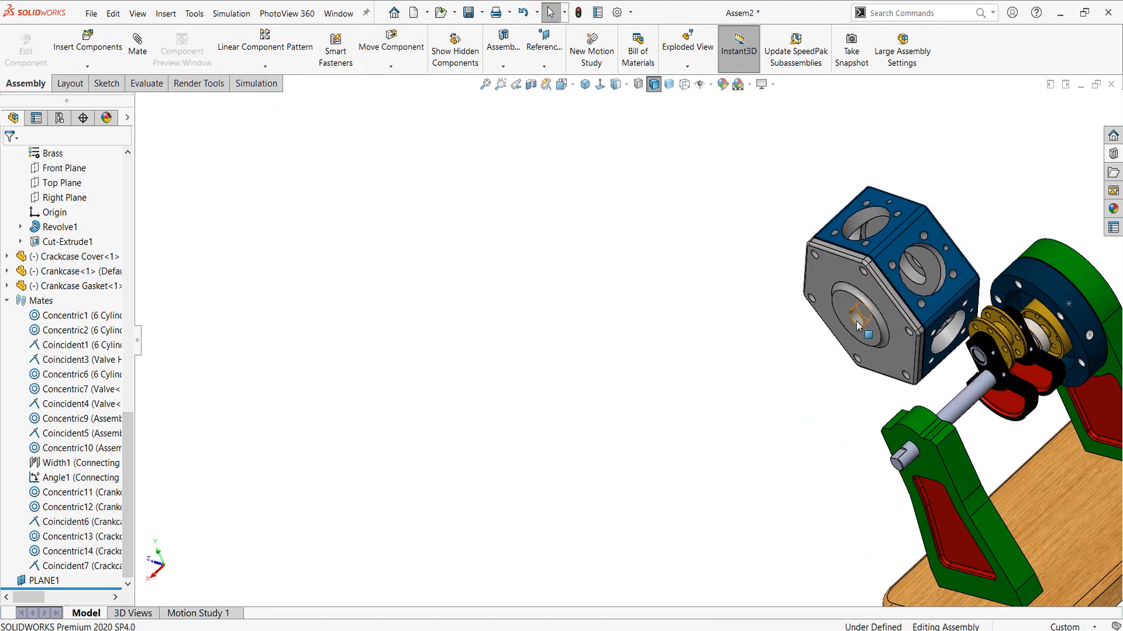
click(857, 325)
scroll(855, 327, down, 4)
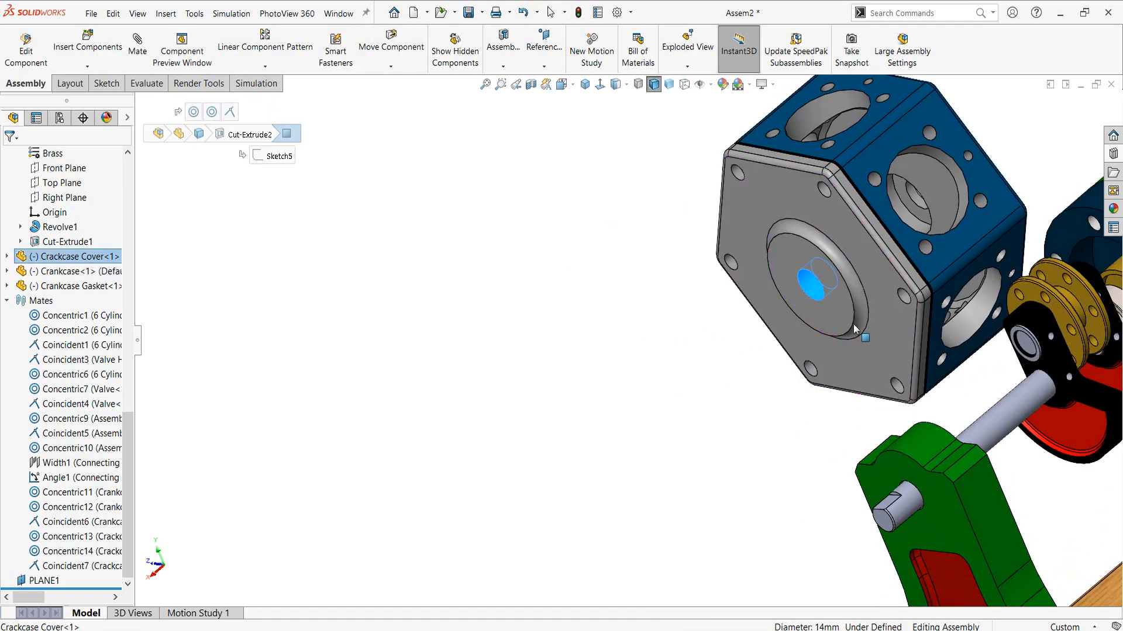
ctrl+click(910, 504)
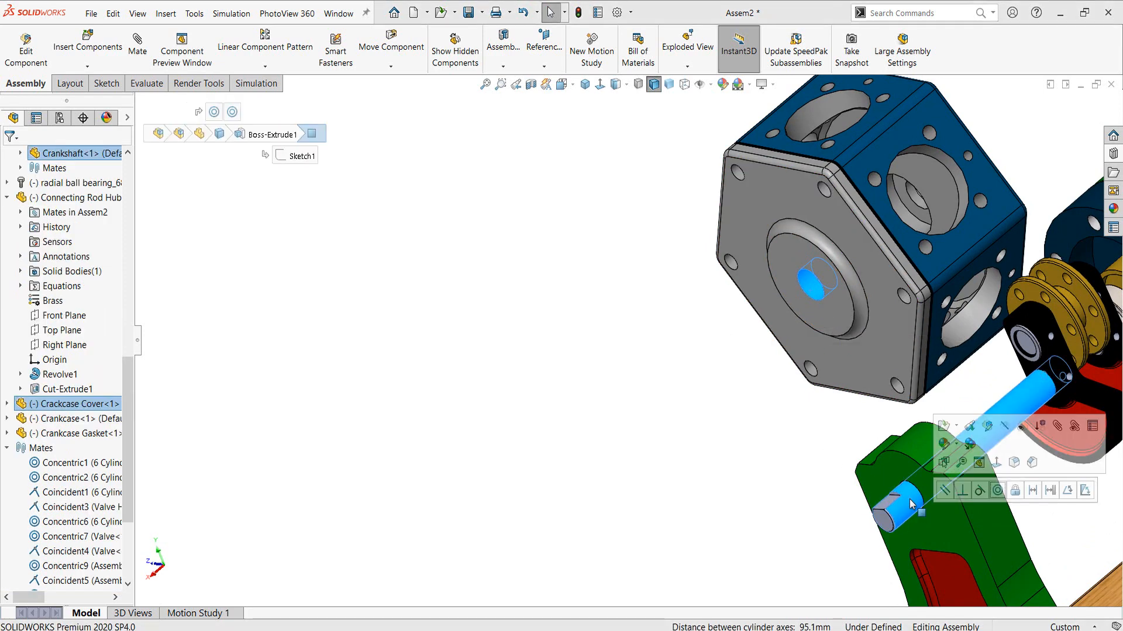
click(997, 491)
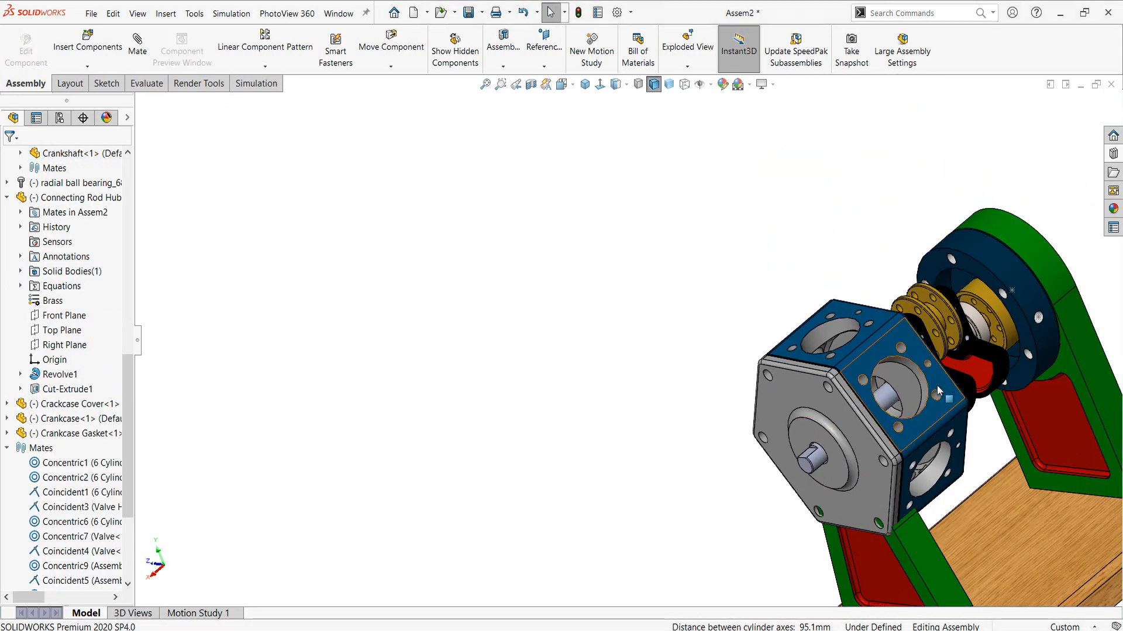
Mate the crankcase's closed rear face coincident with the valve housing's ring face that carries the bolt holes.
drag(916, 403, 985, 311)
middle_drag(983, 310, 982, 287)
click(976, 276)
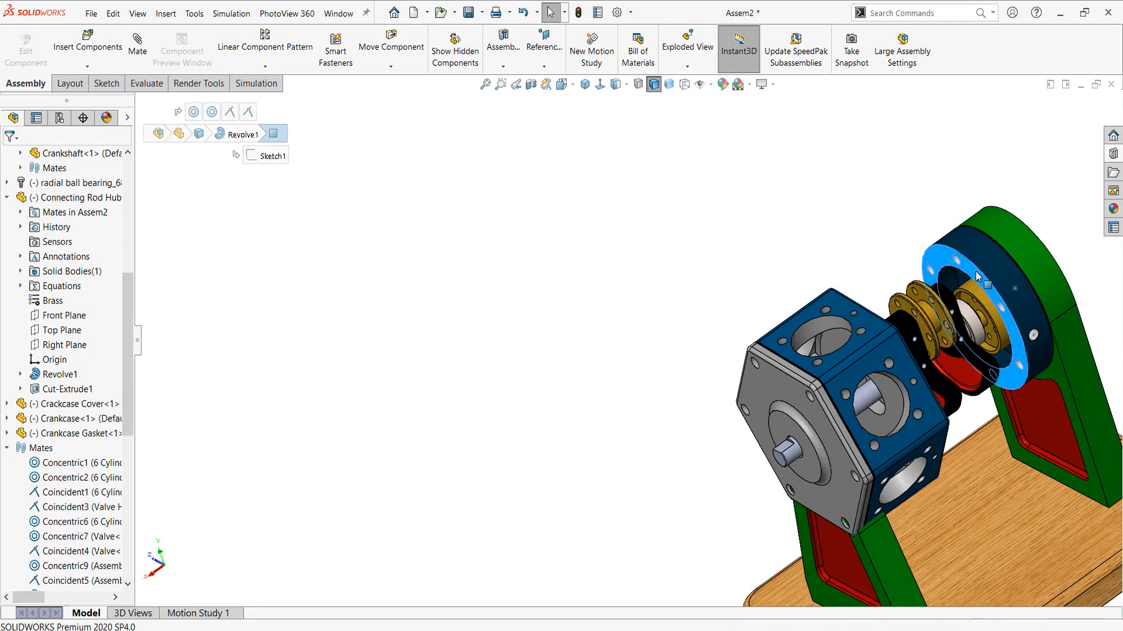
middle_drag(839, 258, 871, 322)
click(871, 319)
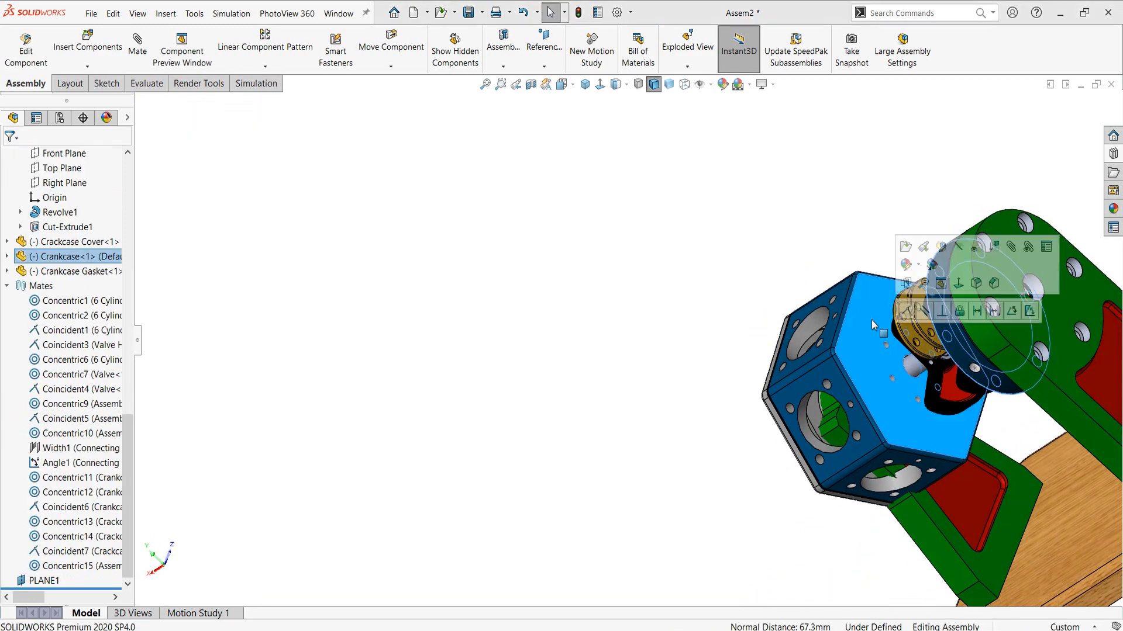
click(910, 311)
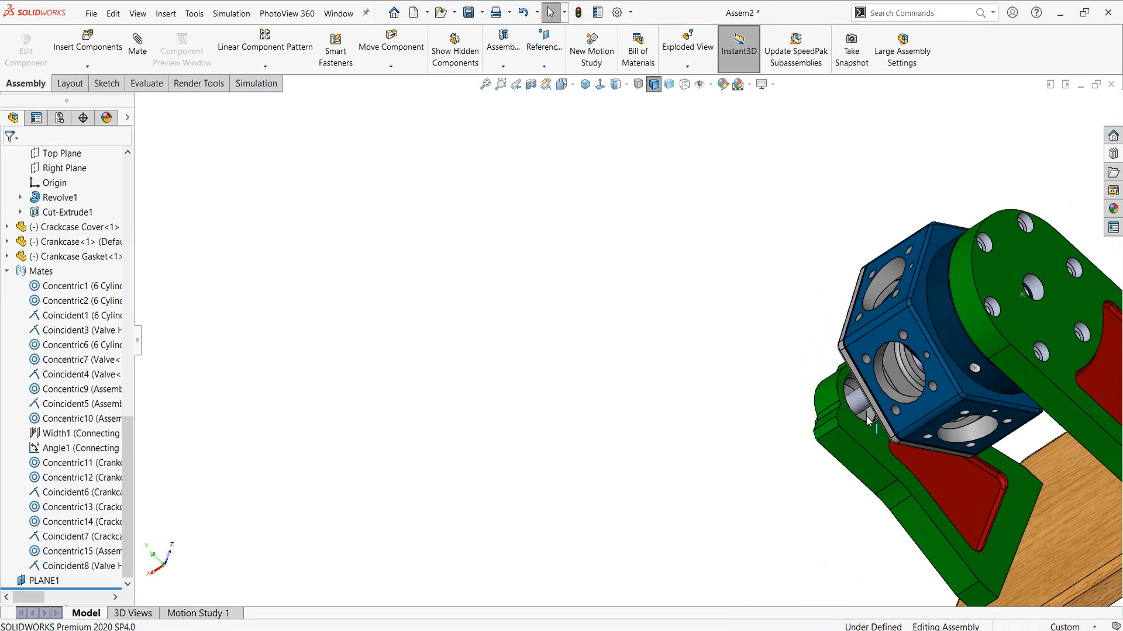
Turn the crankcase and its cover slightly about the crankshaft axis.
middle_drag(865, 415, 870, 395)
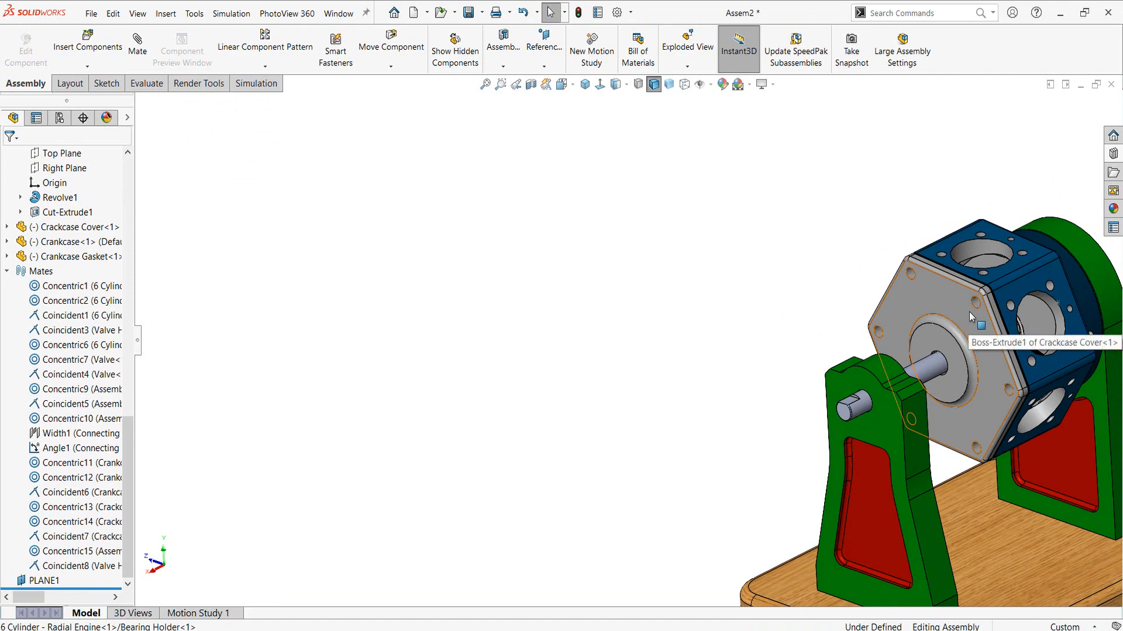
click(970, 311)
middle_drag(969, 311, 998, 299)
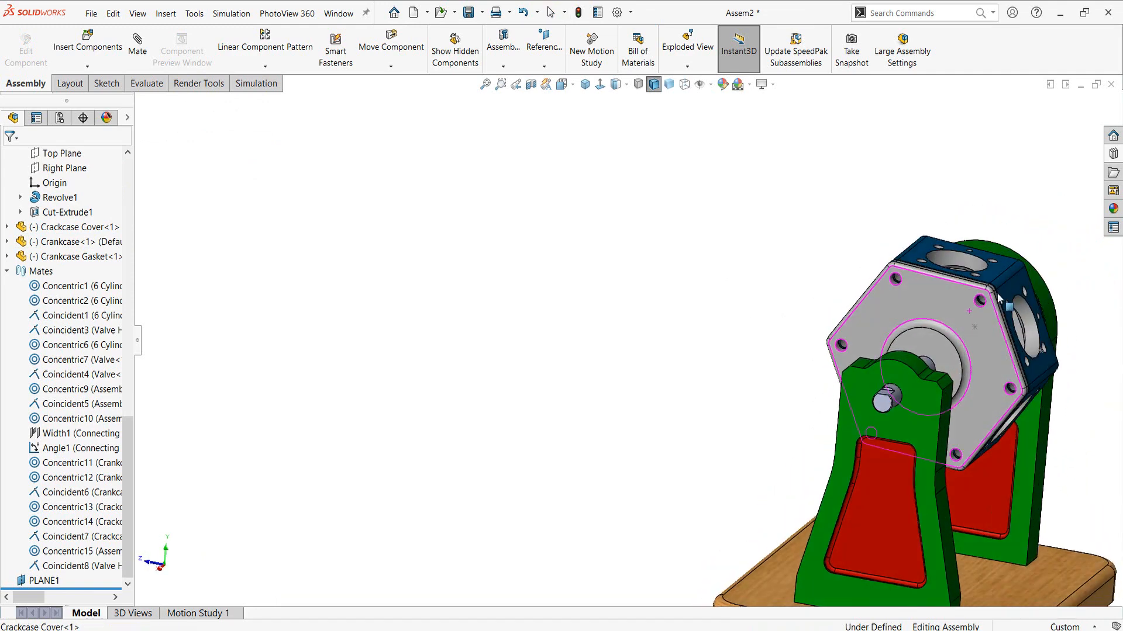
mouse_move(952, 304)
mouse_down()
mouse_move(972, 332)
mouse_move(970, 307)
mouse_up()
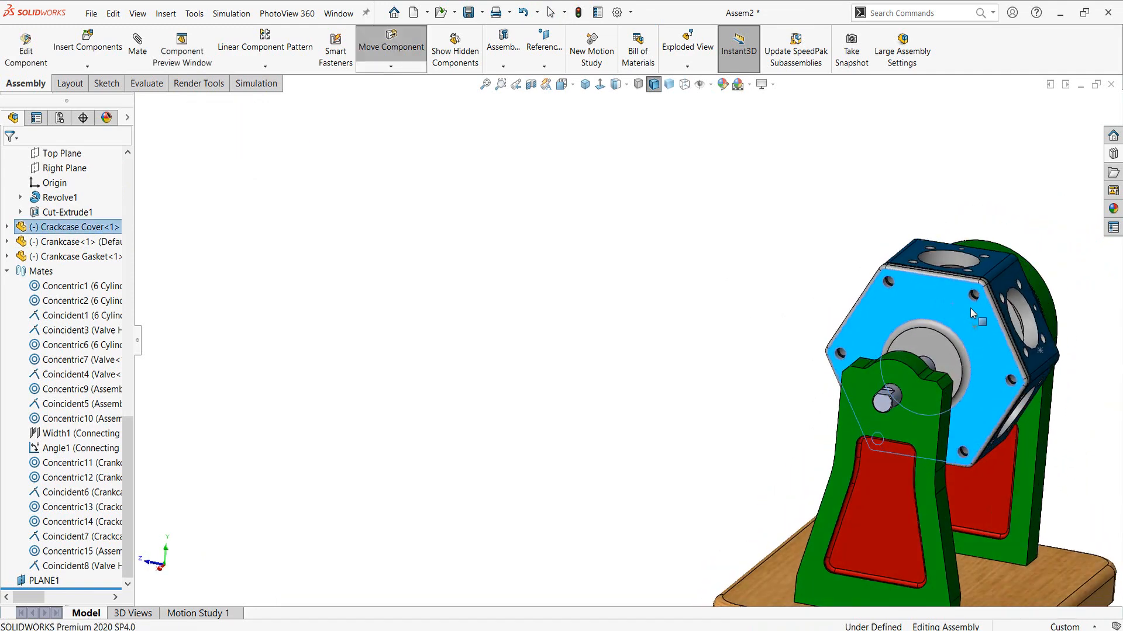
Mate the crankcase's upper flat cylinder-mounting face parallel to the small flat shoulder face on top of the bearing holder.
click(986, 269)
scroll(890, 372, down, 3)
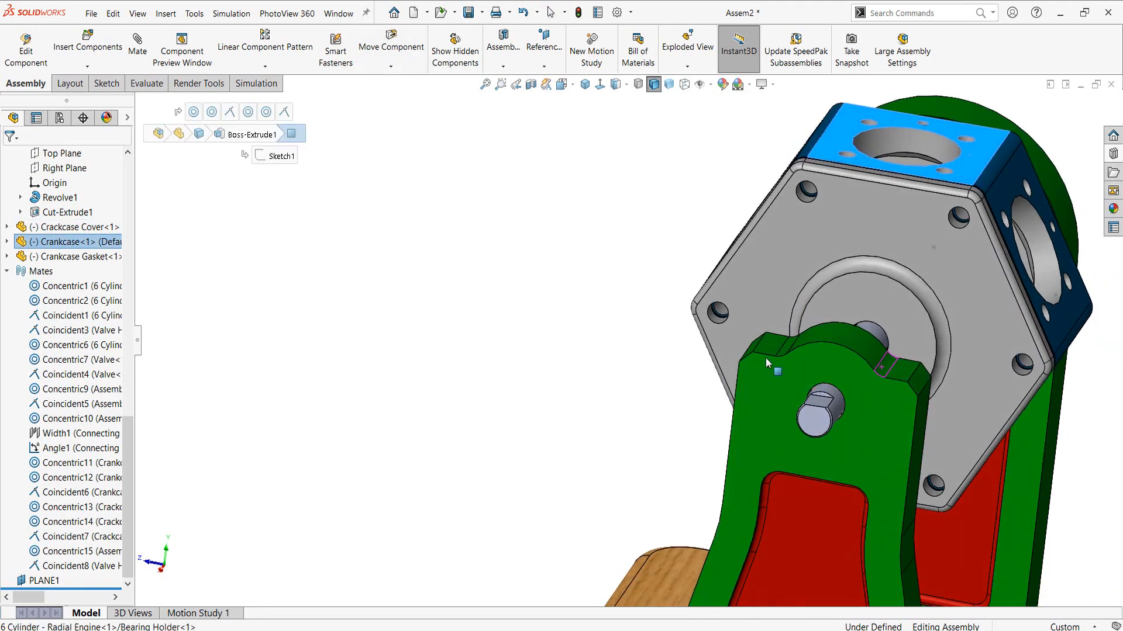
ctrl+click(769, 345)
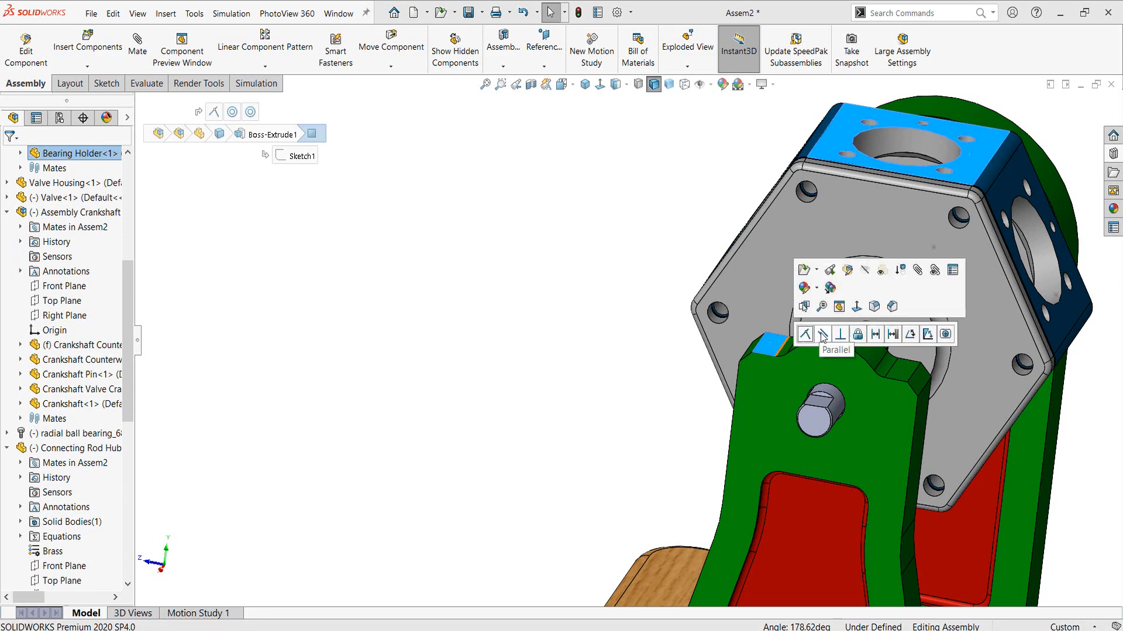
click(822, 334)
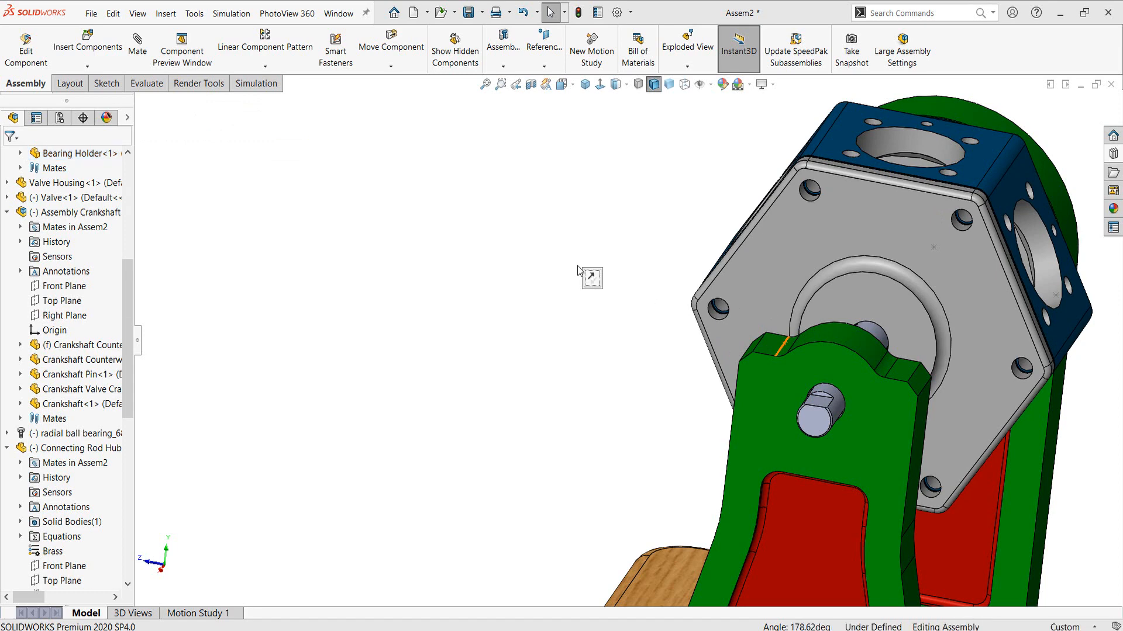
click(927, 234)
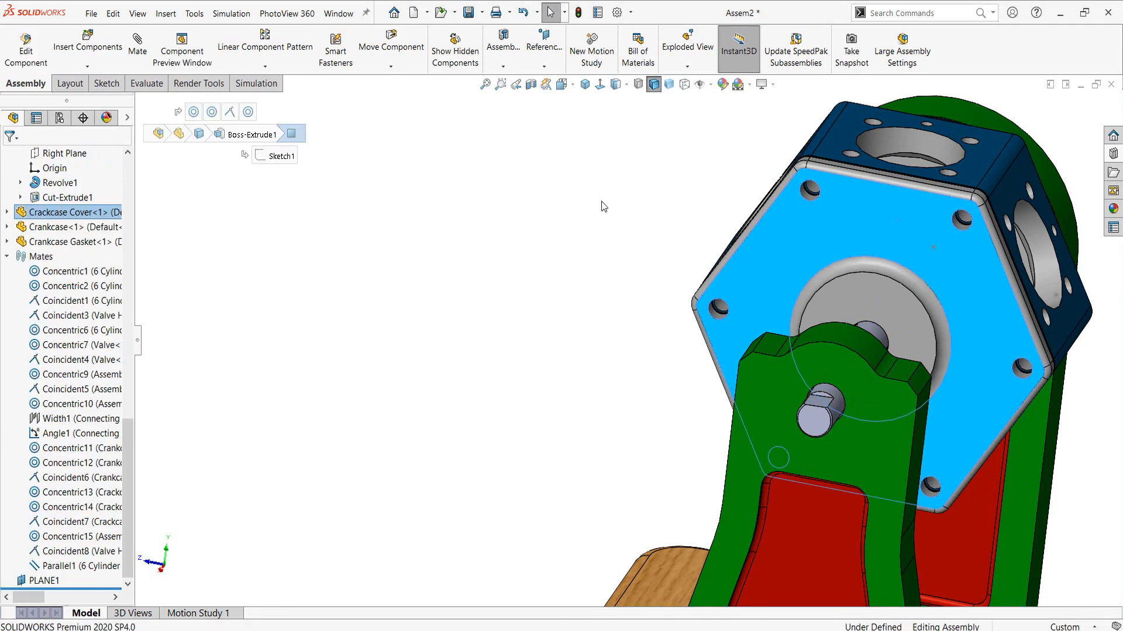
key(Escape)
Insert a DIN radial contact ball bearing from the Toolbox library into the bearing holder's bore around the crankshaft.
scroll(852, 365, up, 5)
middle_drag(853, 364, 886, 322)
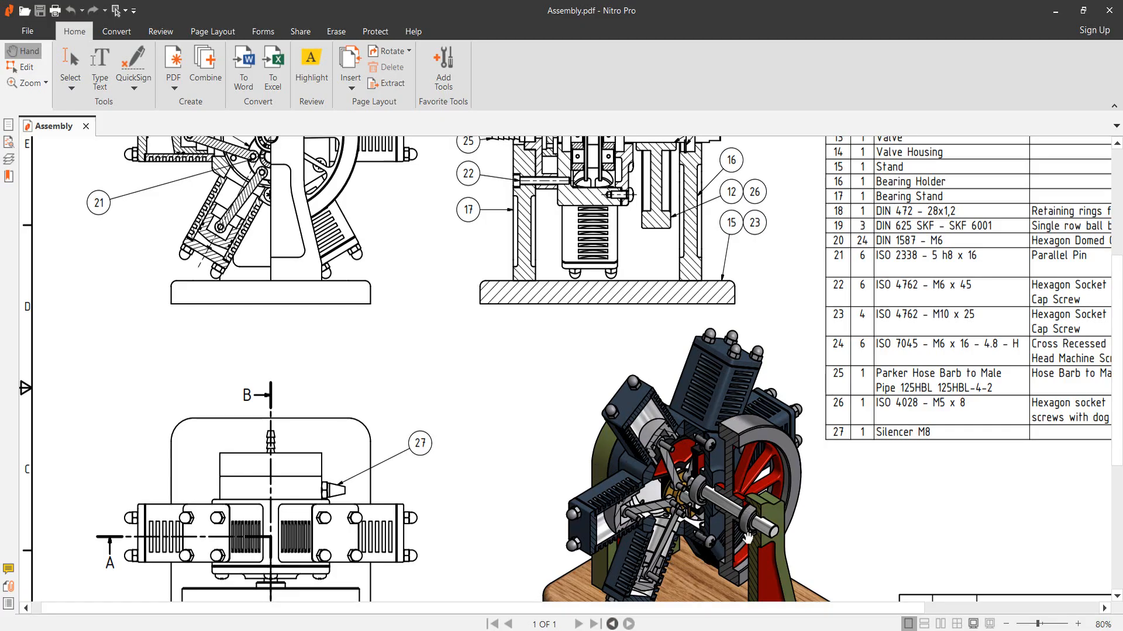
scroll(749, 539, down, 3)
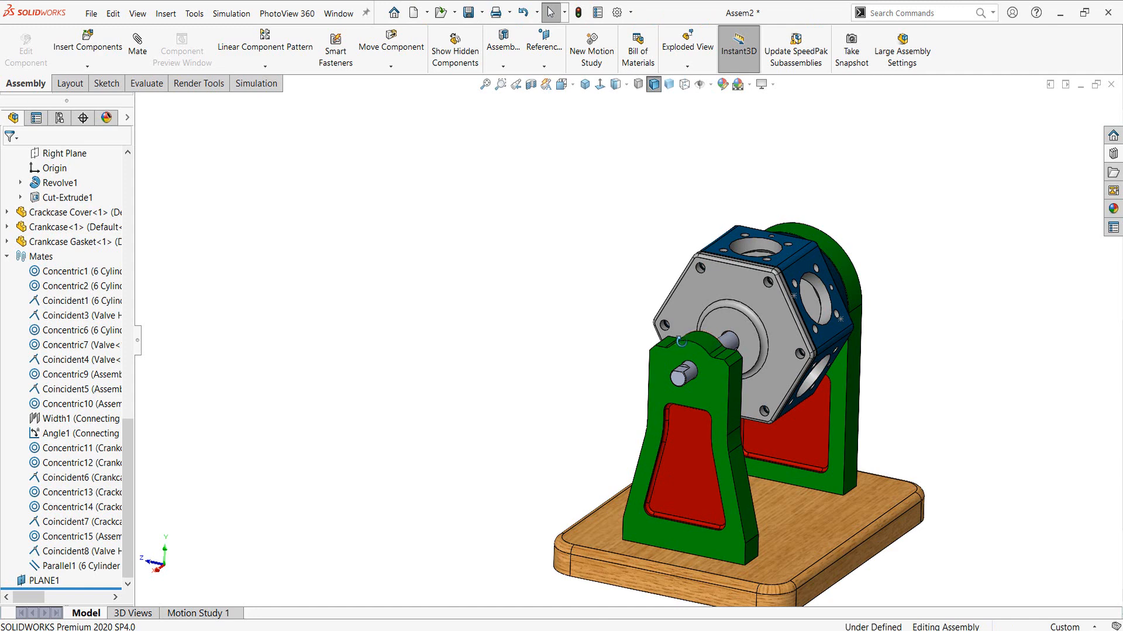
middle_drag(695, 339, 615, 398)
scroll(636, 348, down, 4)
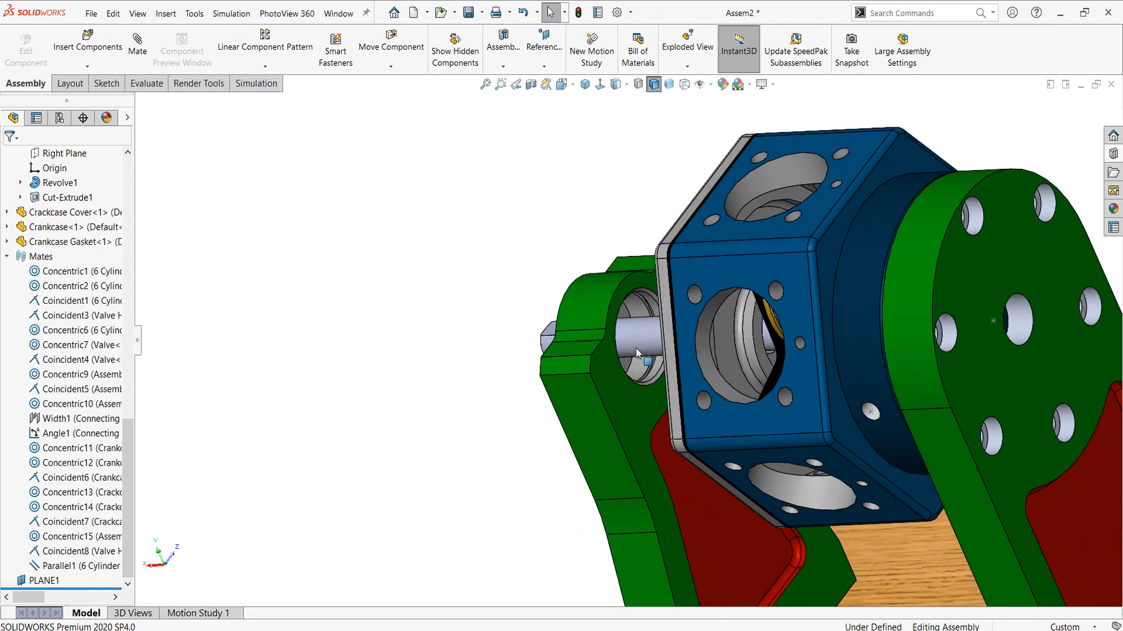
click(1114, 154)
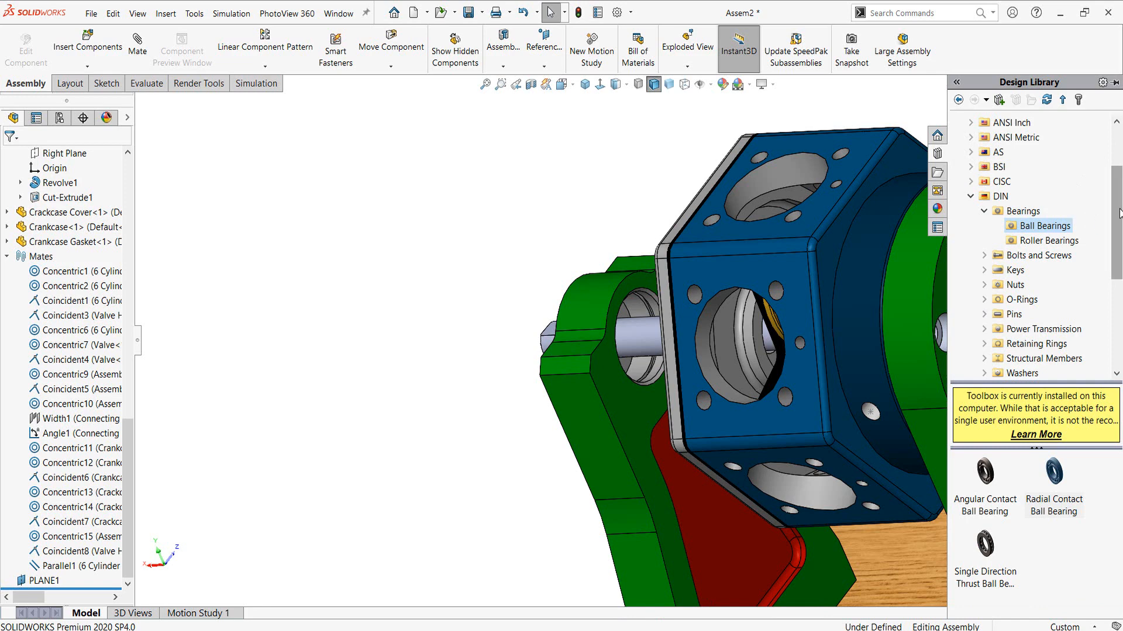
scroll(1119, 214, up, 1)
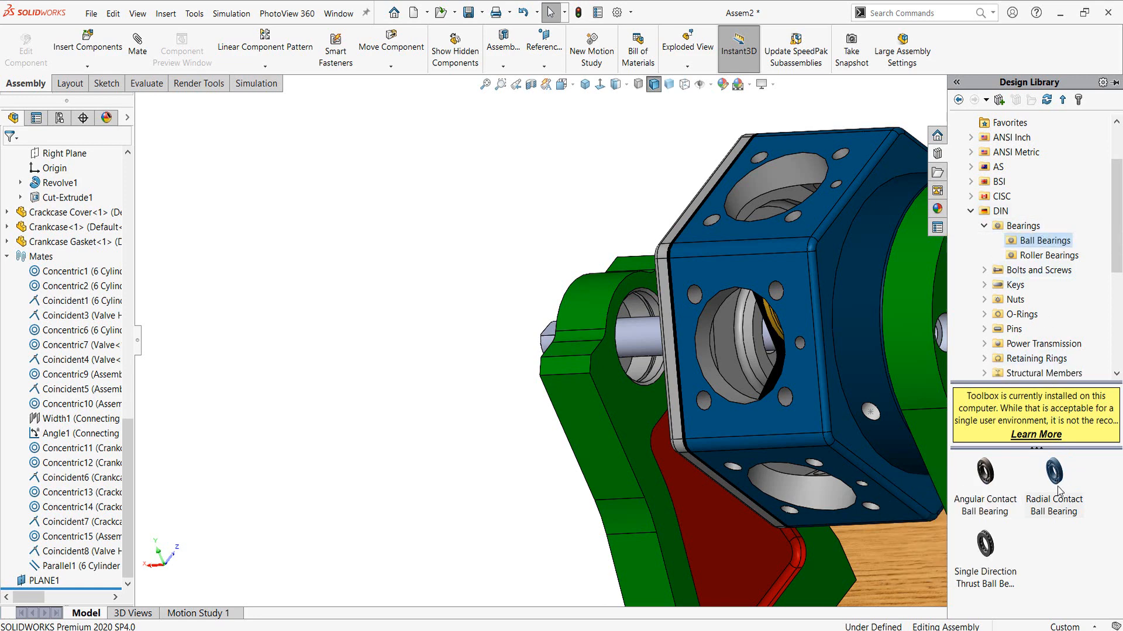
mouse_move(1059, 487)
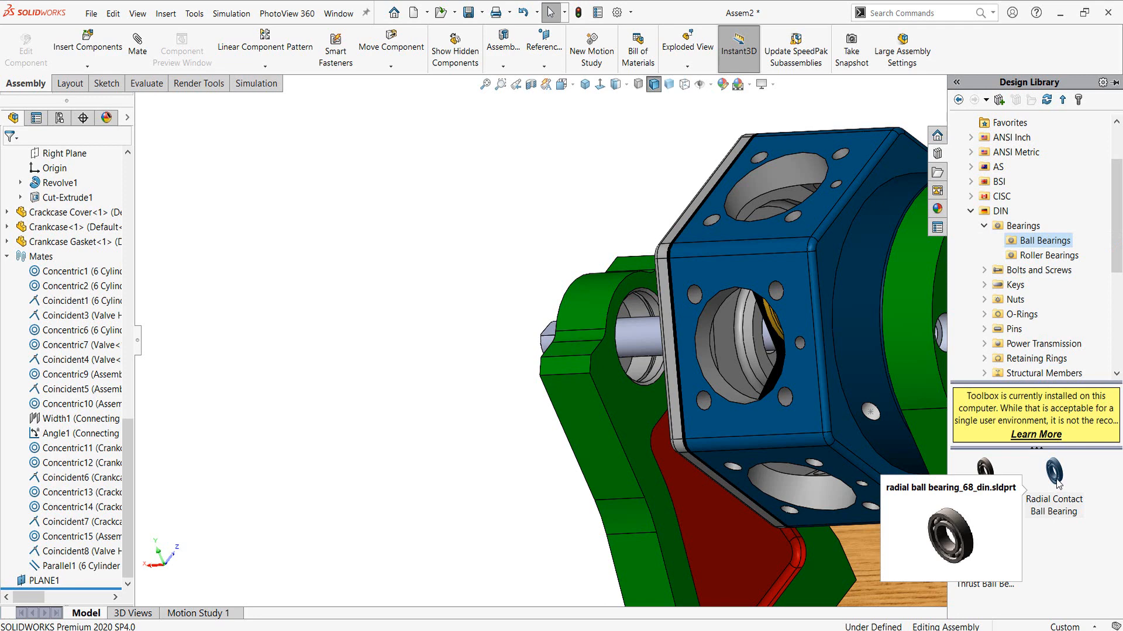
drag(1058, 483, 747, 355)
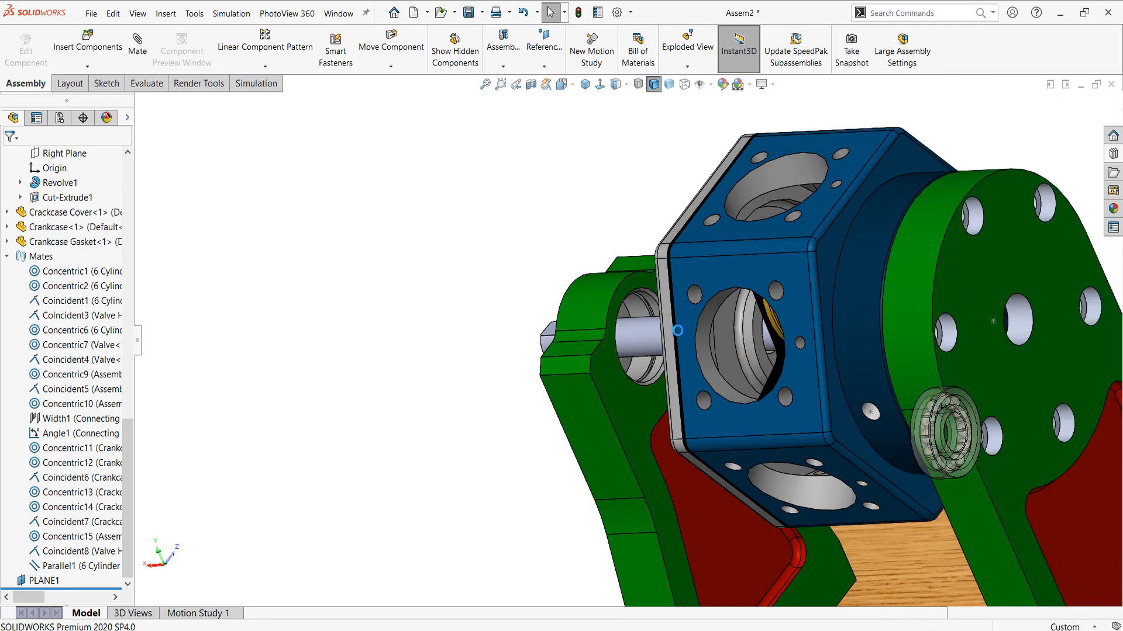
drag(677, 331, 654, 335)
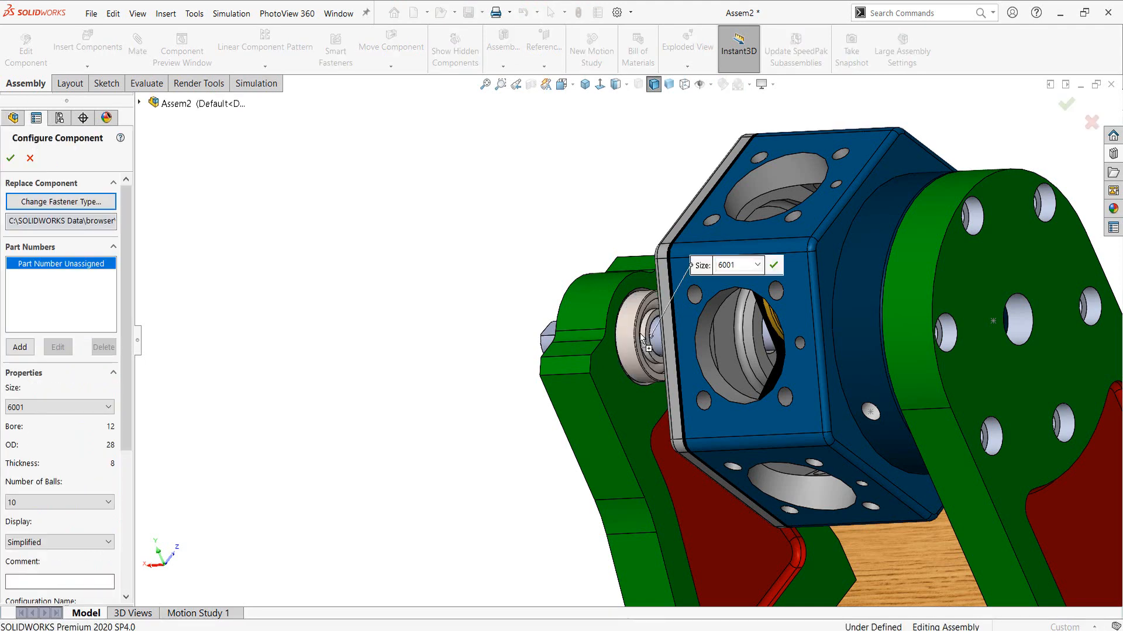
Configure the size 6001 bearing with a detailed display and a full number of balls, and place just one copy.
scroll(630, 335, down, 5)
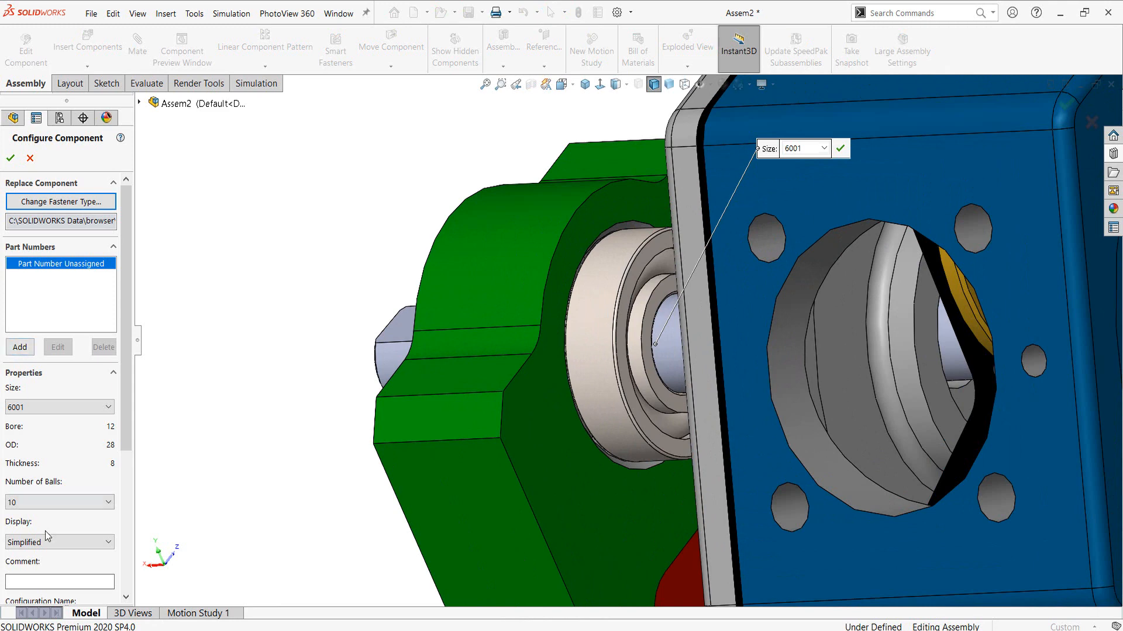
click(50, 558)
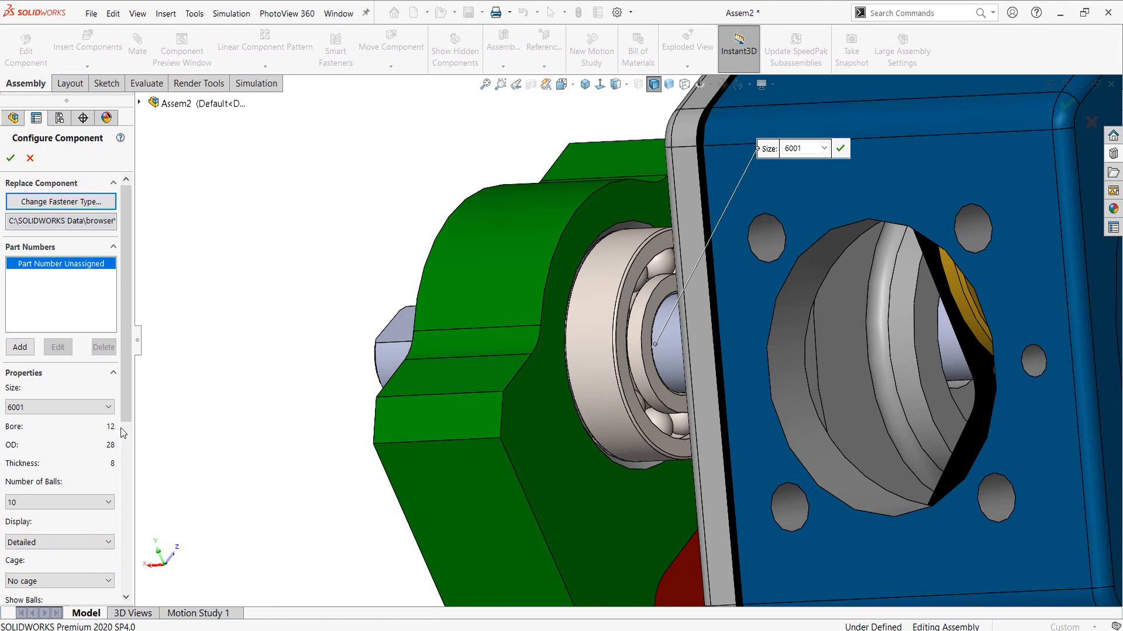
scroll(122, 383, down, 3)
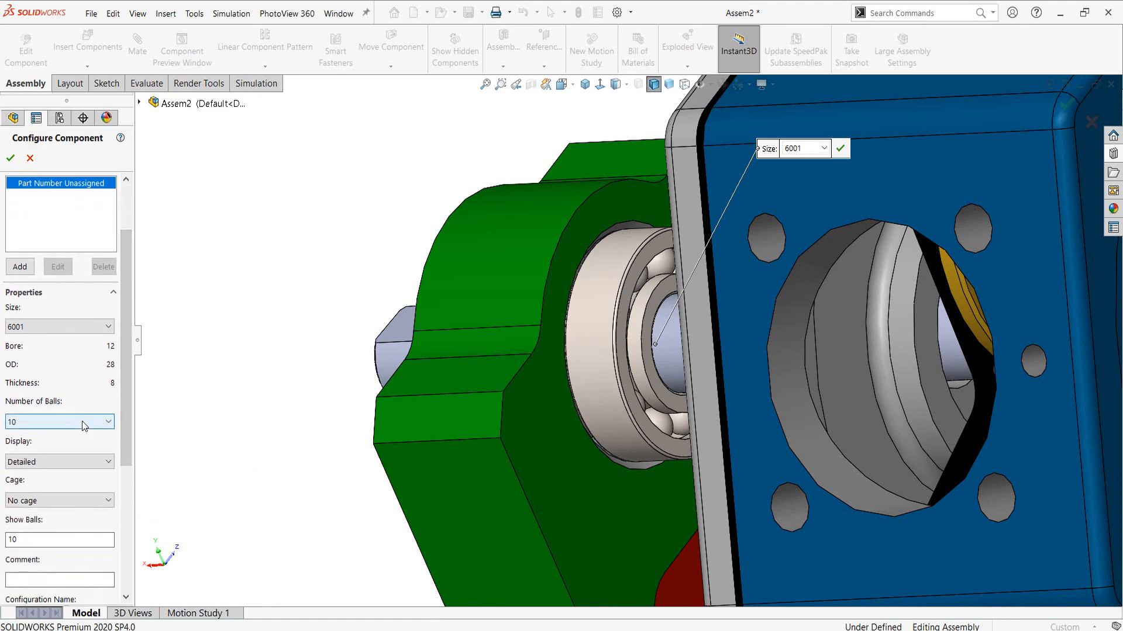
click(81, 421)
click(36, 444)
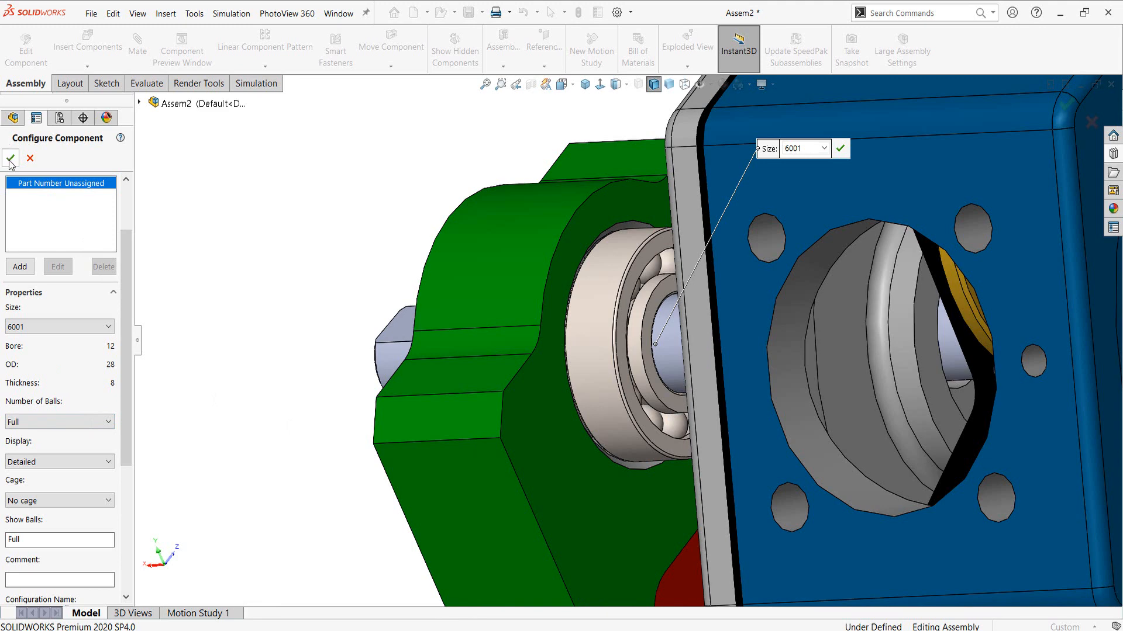
key(Return)
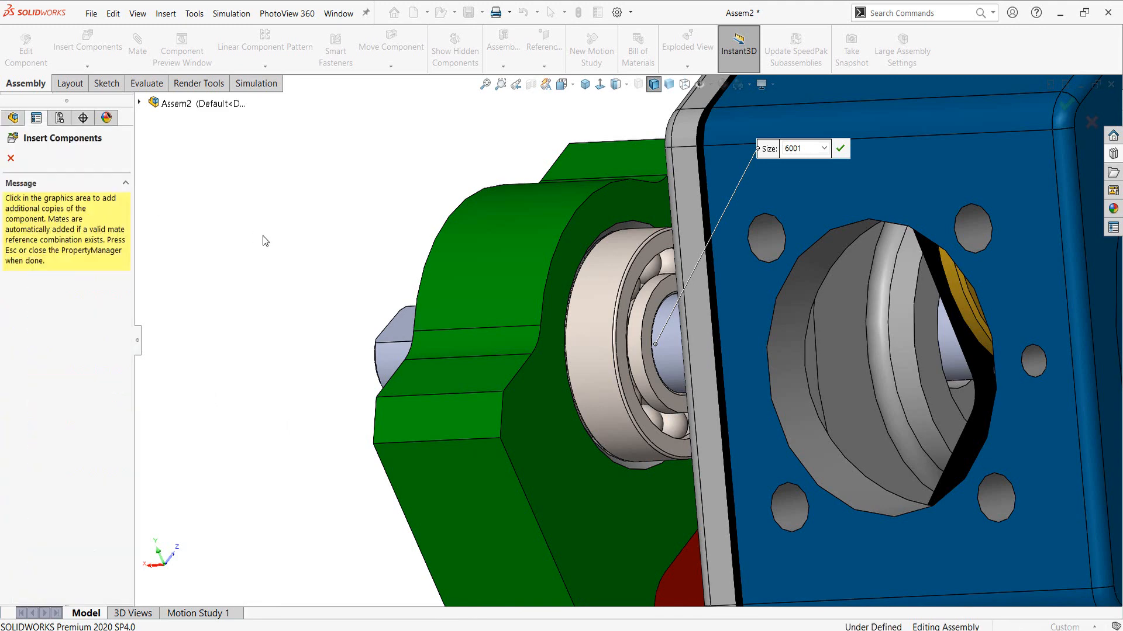
key(Escape)
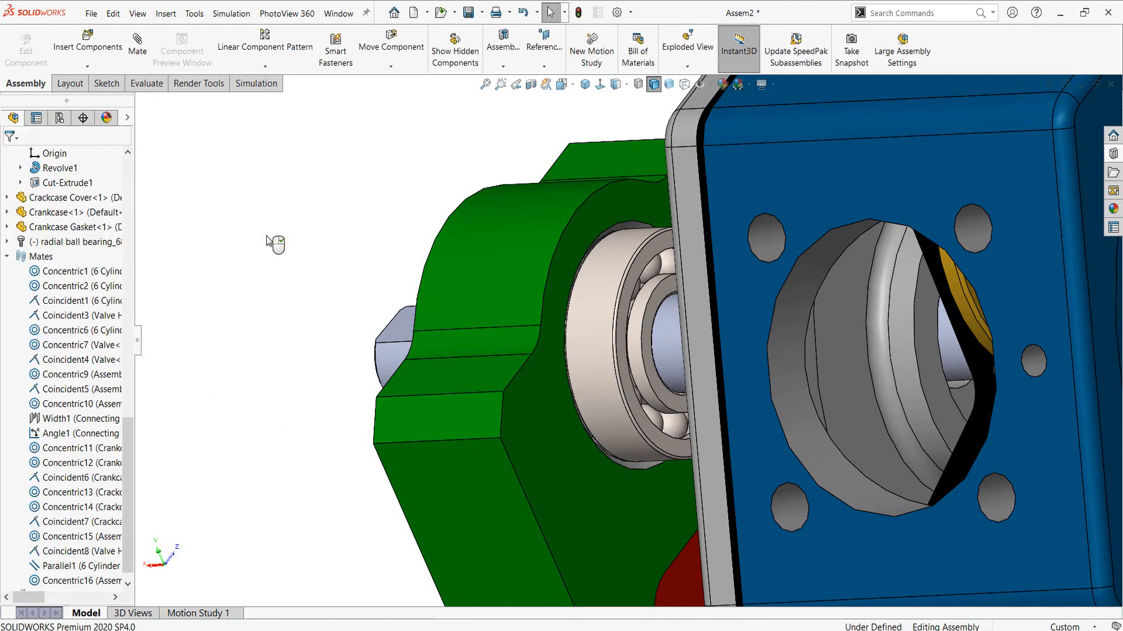
Mate the bearing's exposed outer-race face coincident with the bearing holder's face toward the crankcase.
click(638, 271)
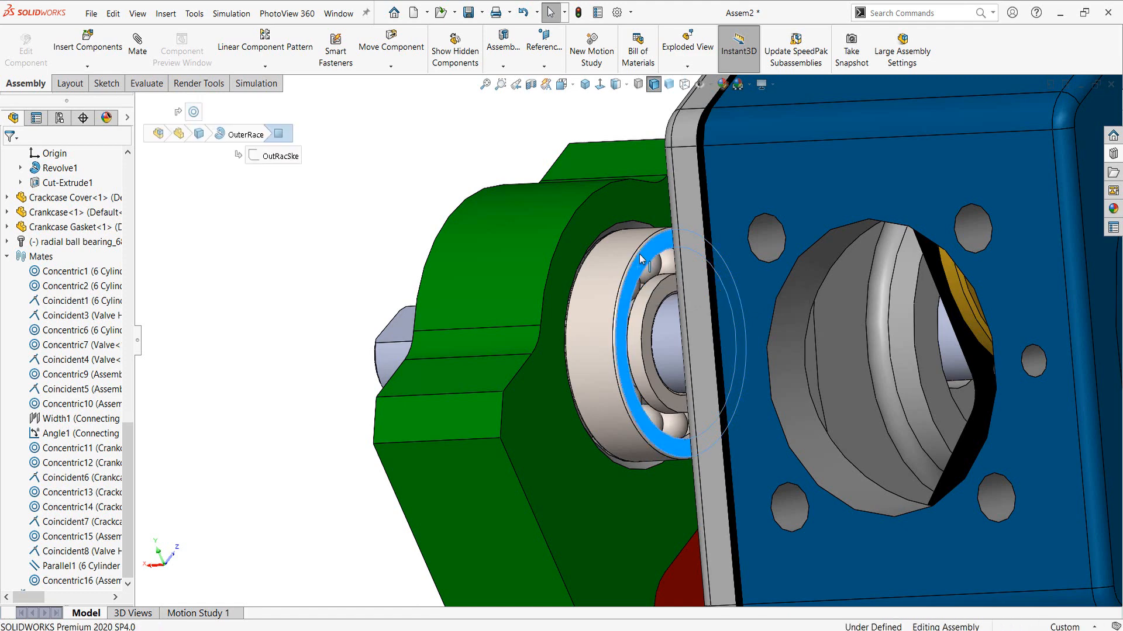
ctrl+click(626, 204)
click(662, 196)
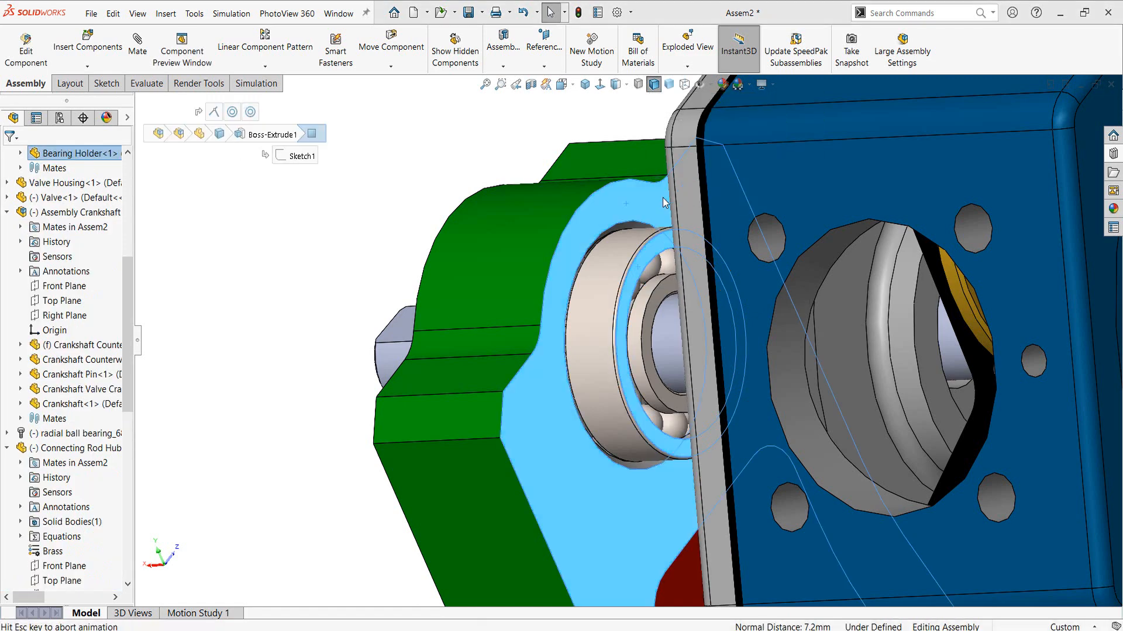
Start inserting another component into the radial engine assembly.
mouse_move(514, 280)
middle_down()
mouse_move(582, 294)
mouse_move(512, 282)
middle_up()
scroll(576, 276, up, 6)
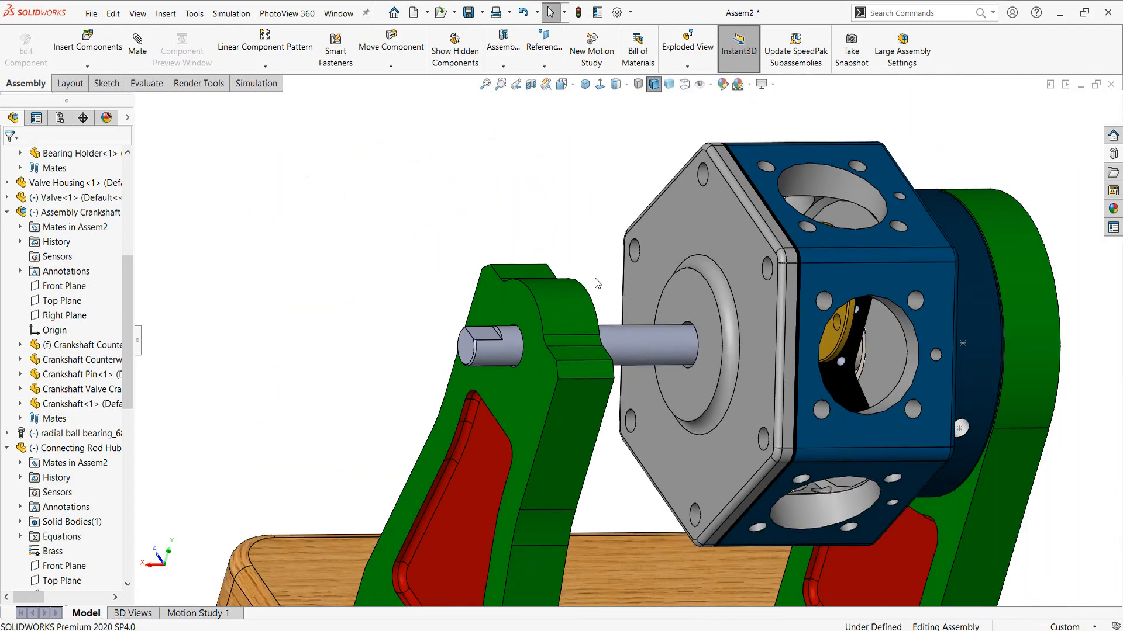
mouse_move(595, 278)
middle_down()
mouse_move(629, 333)
mouse_move(578, 277)
middle_up()
click(84, 46)
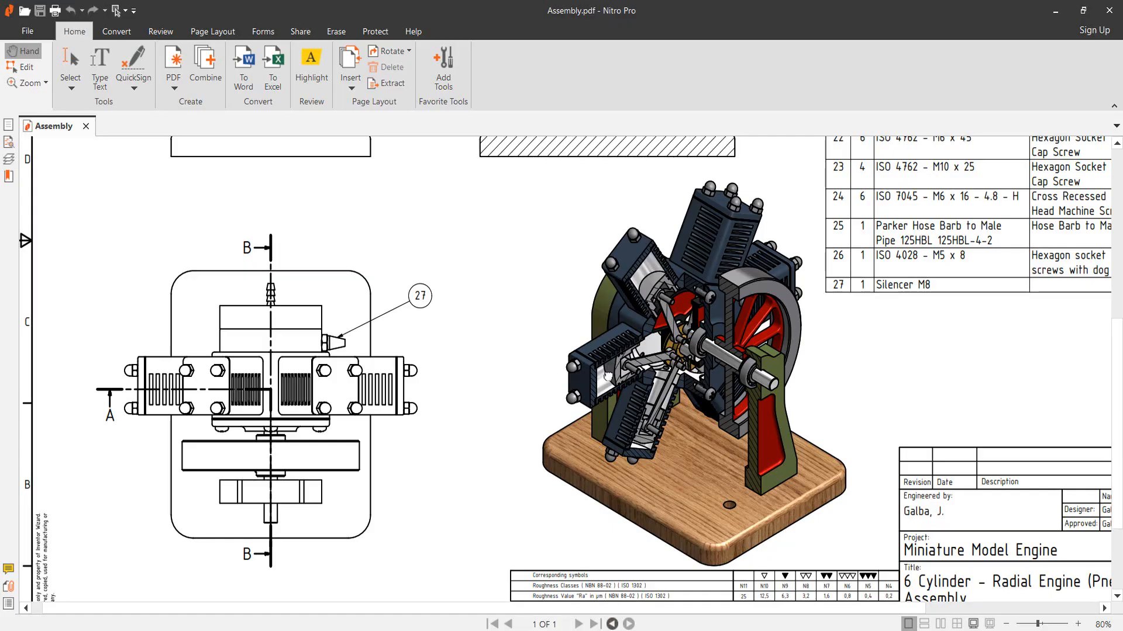
Switch from the PDF assembly drawing to SOLIDWORKS and insert the Flywheel part in front of the crankcase.
drag(733, 328, 710, 393)
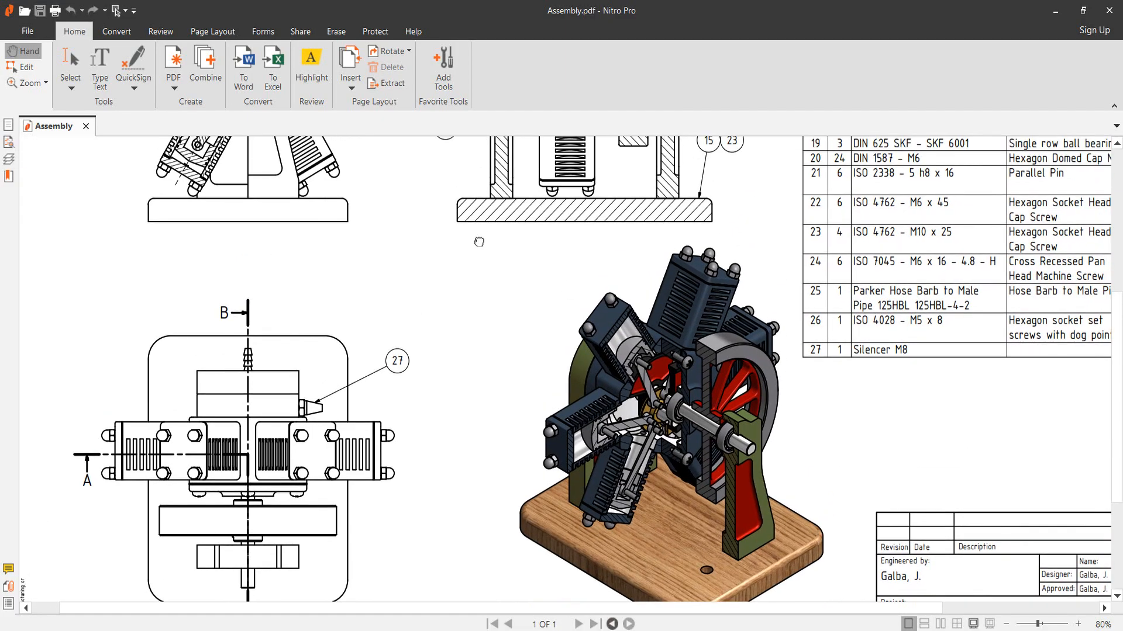
scroll(479, 242, up, 4)
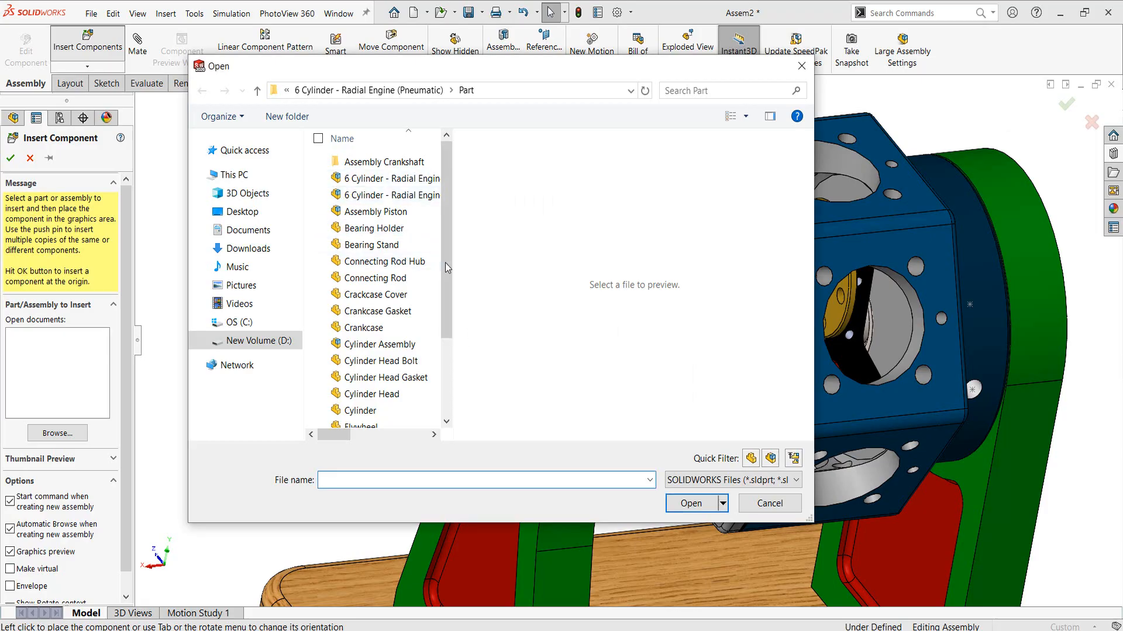
drag(447, 268, 448, 340)
click(354, 323)
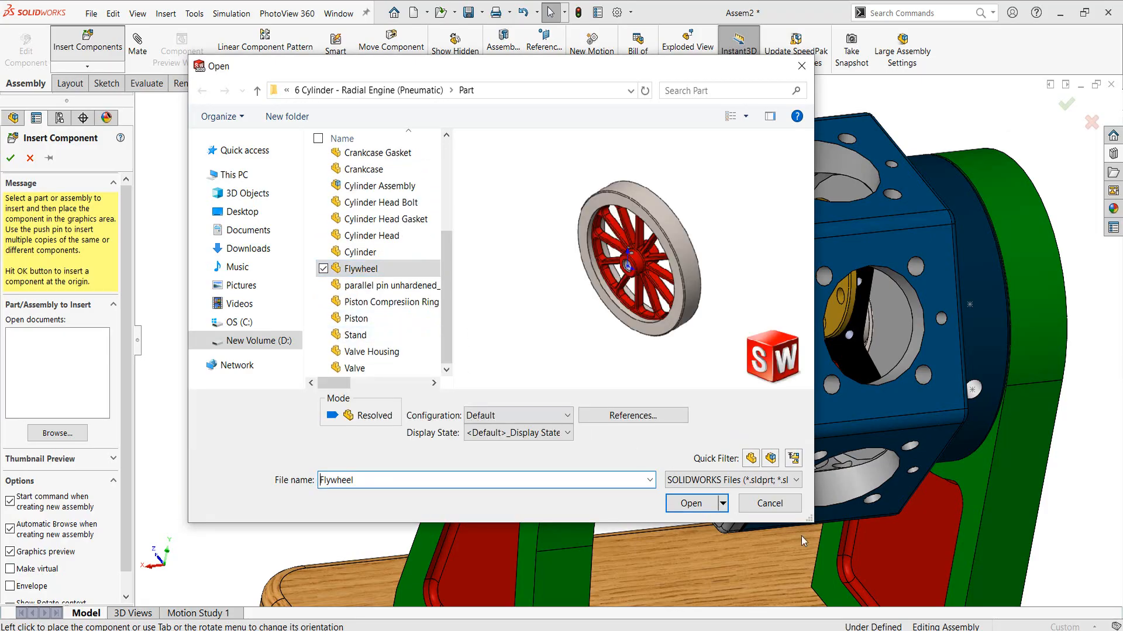
click(693, 507)
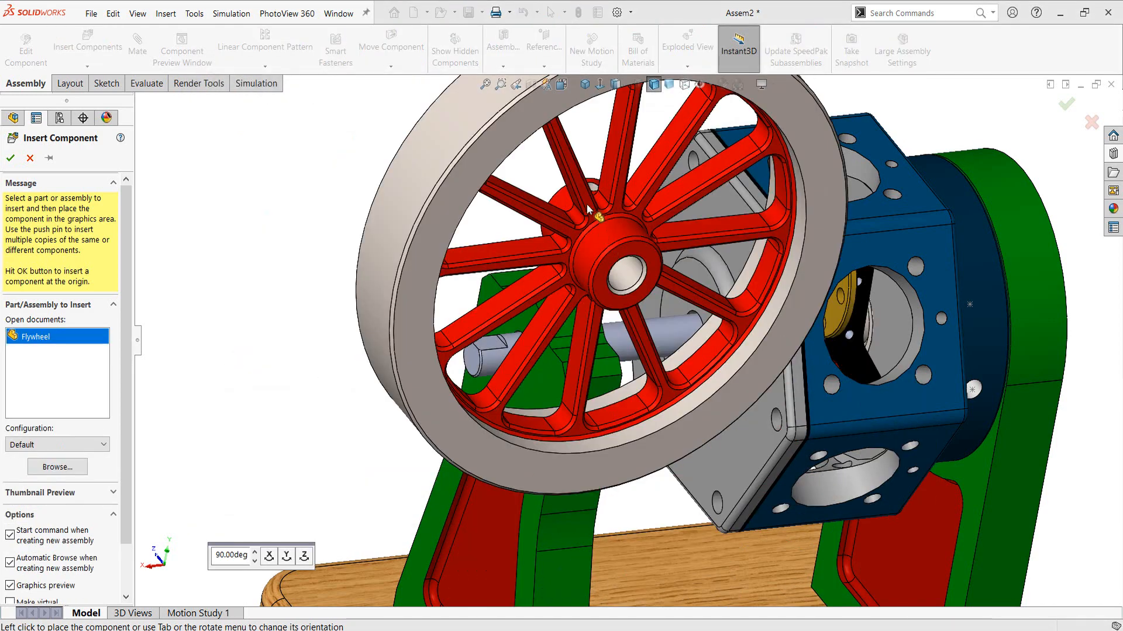
click(346, 148)
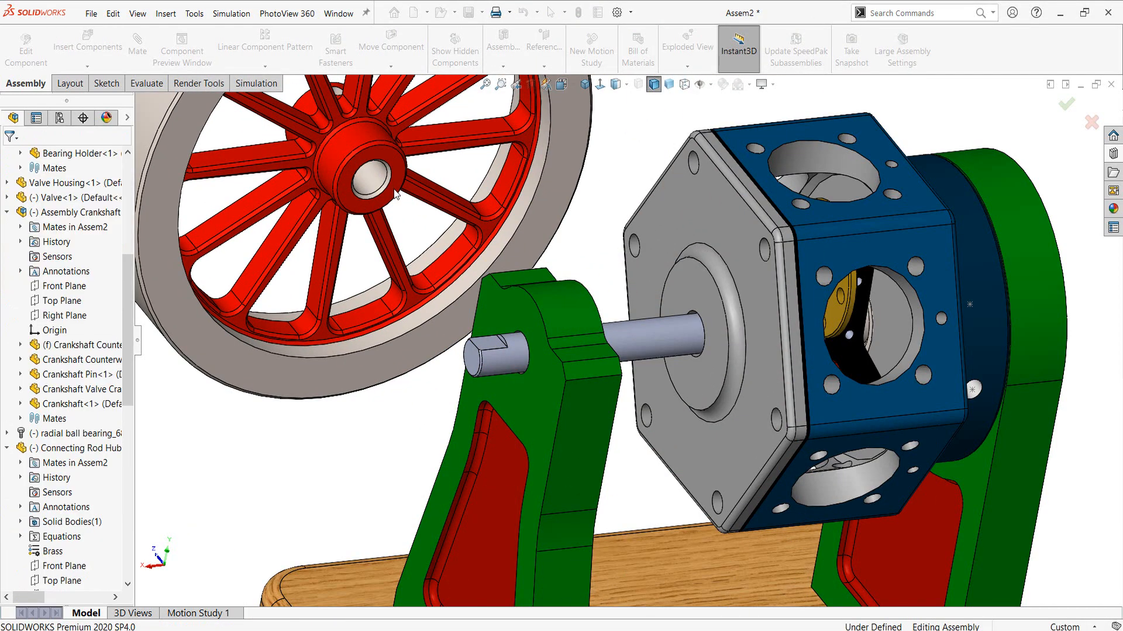
Rotate the loose flywheel freely so its bore faces roughly along the crankshaft direction.
scroll(480, 225, up, 2)
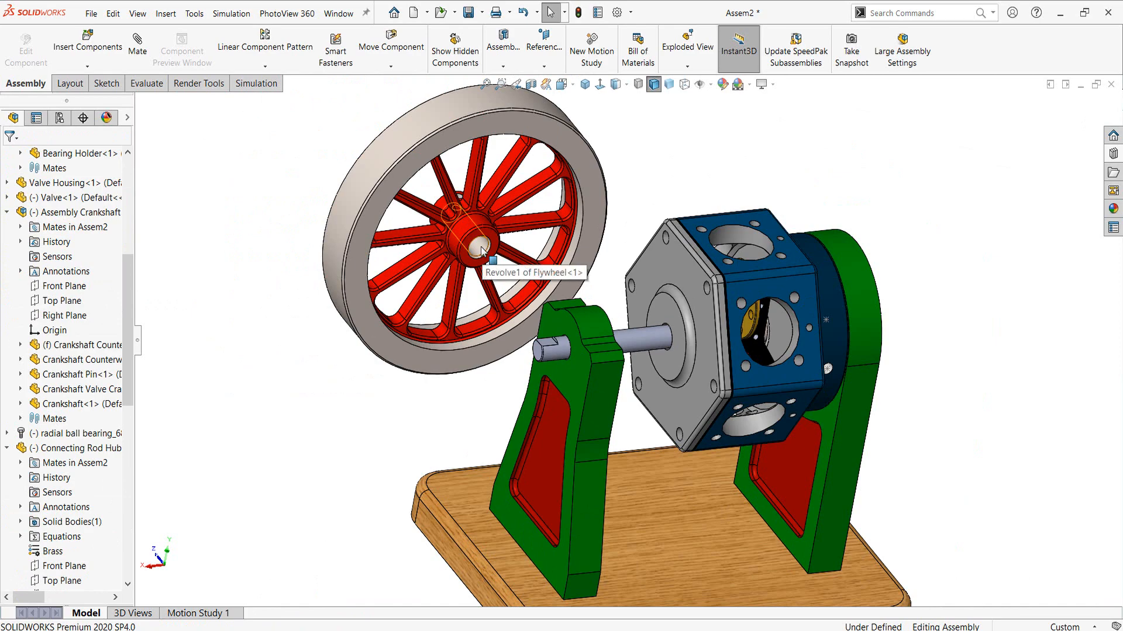
click(481, 252)
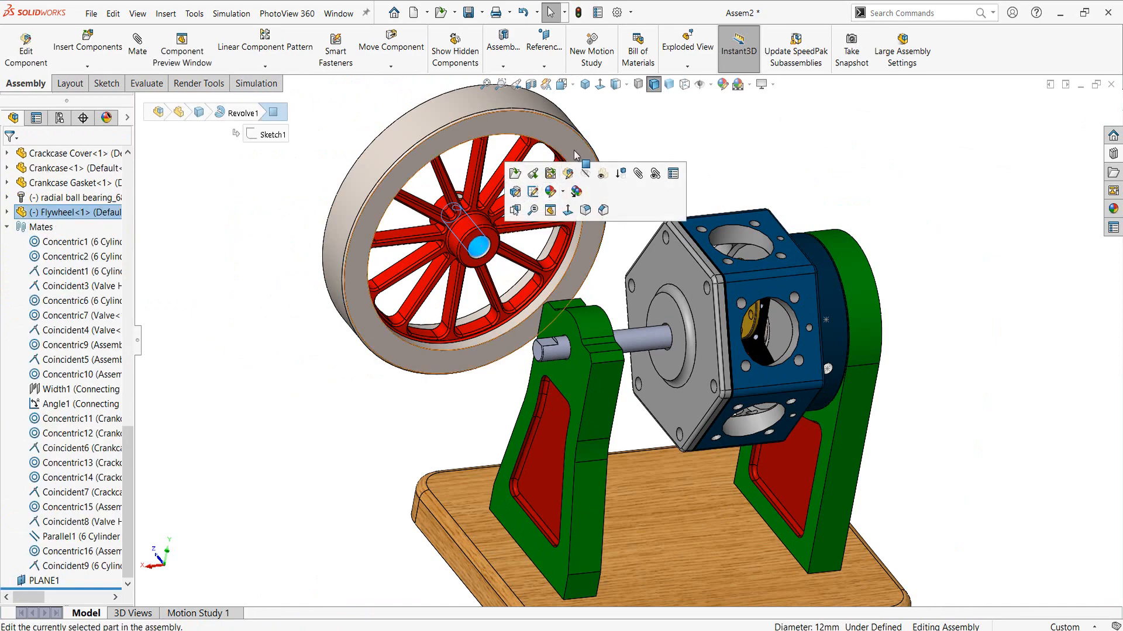
right_drag(518, 145, 451, 250)
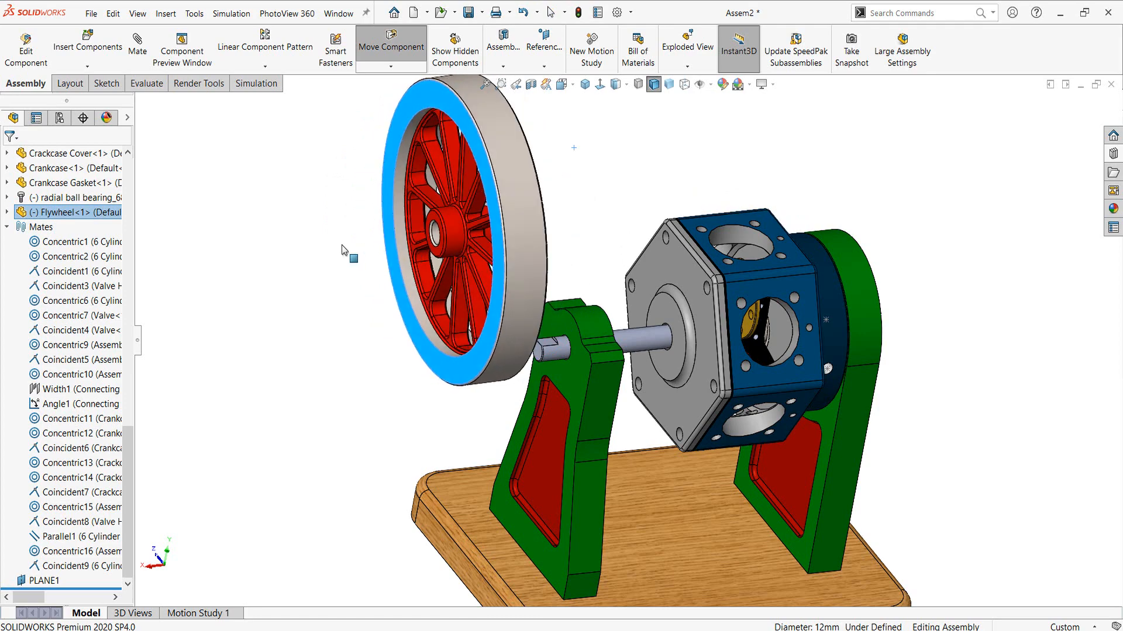
click(304, 245)
Add a concentric mate between the flywheel's bore and the crankshaft's cylindrical face.
click(438, 237)
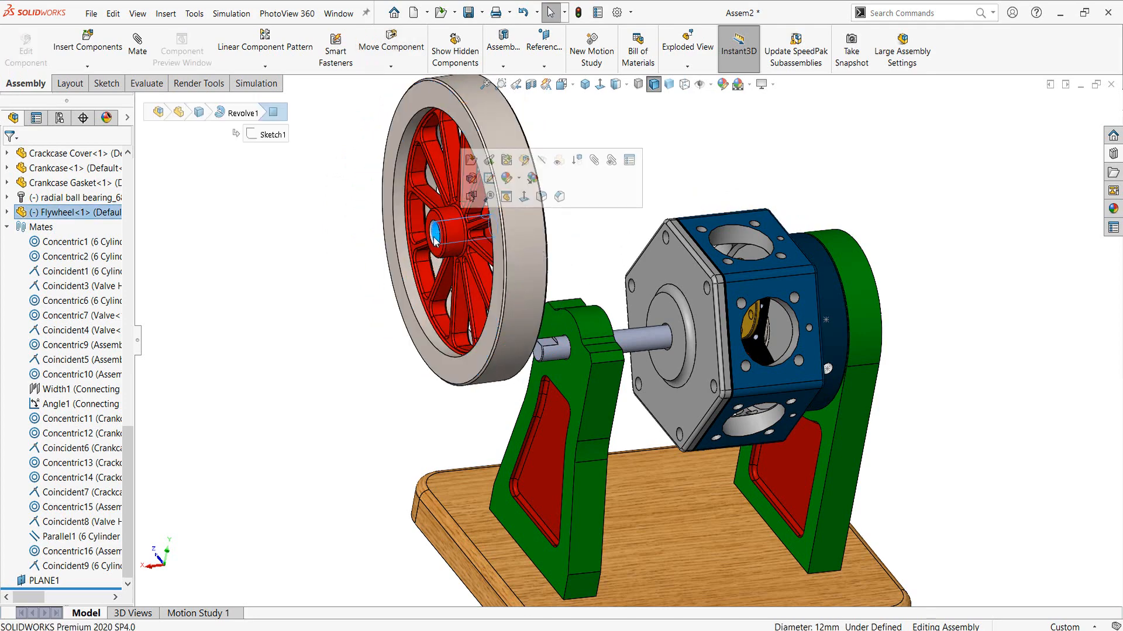
scroll(444, 240, down, 5)
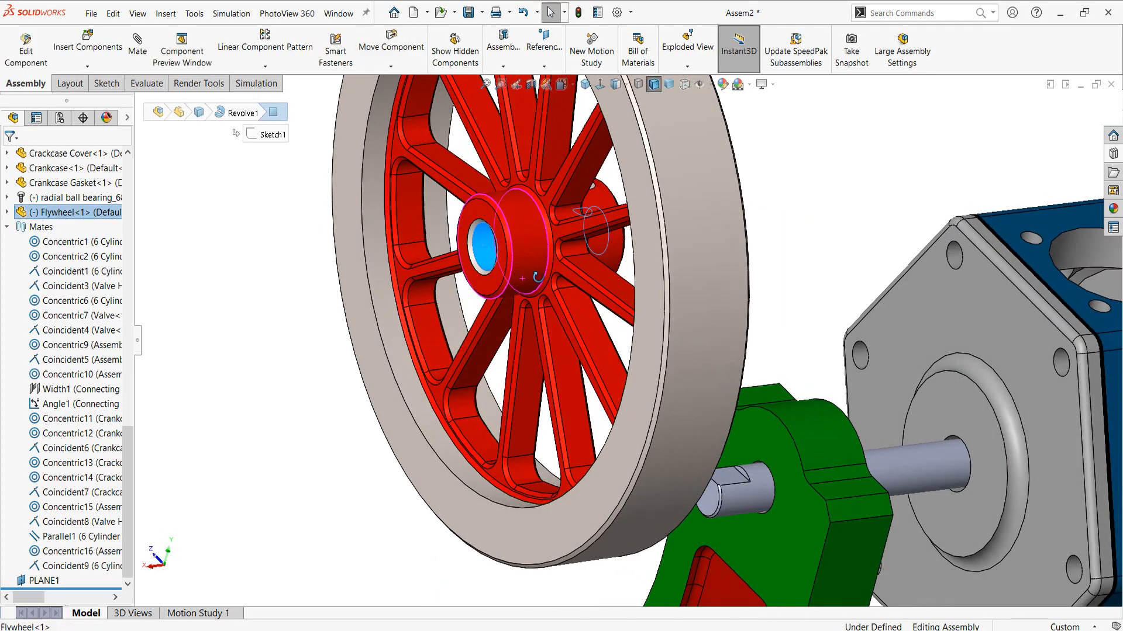
middle_drag(536, 277, 525, 264)
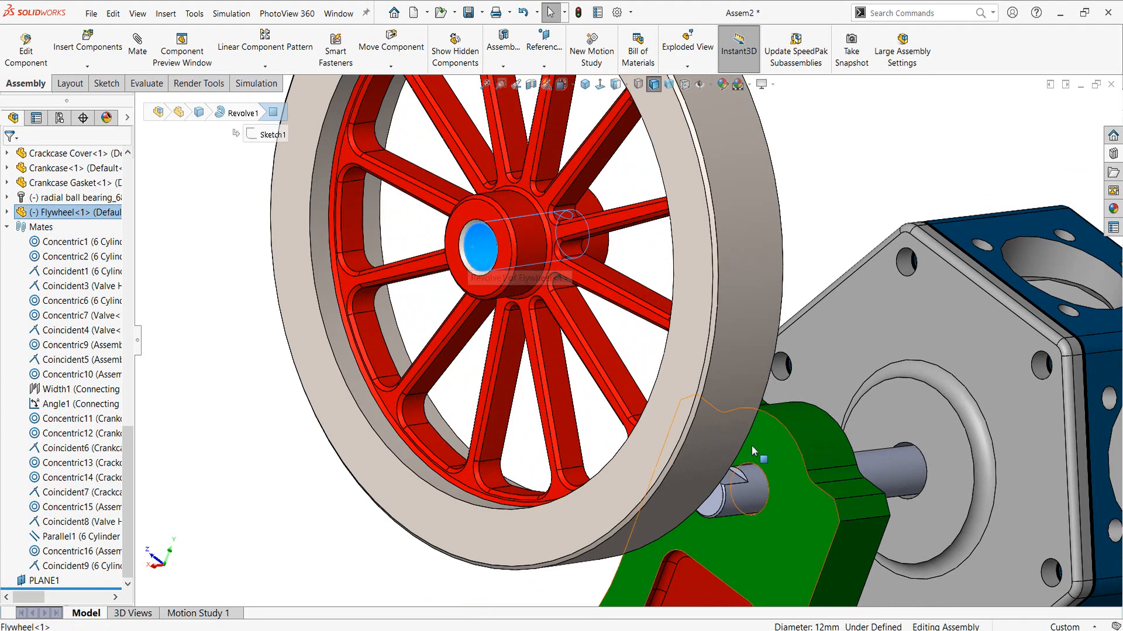
ctrl+click(872, 469)
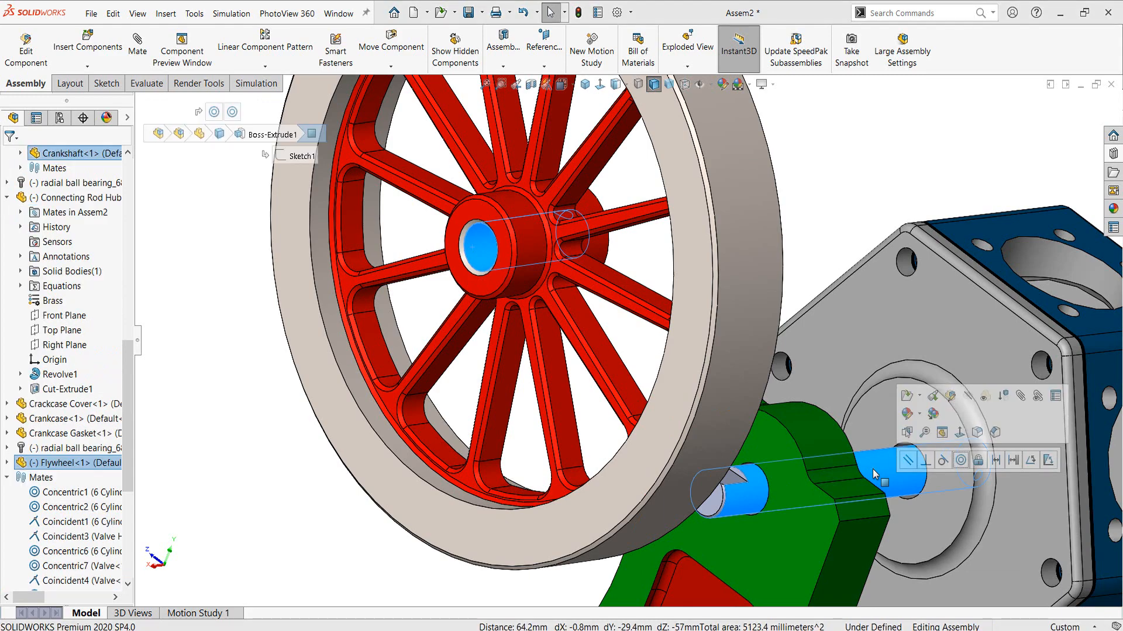
click(961, 460)
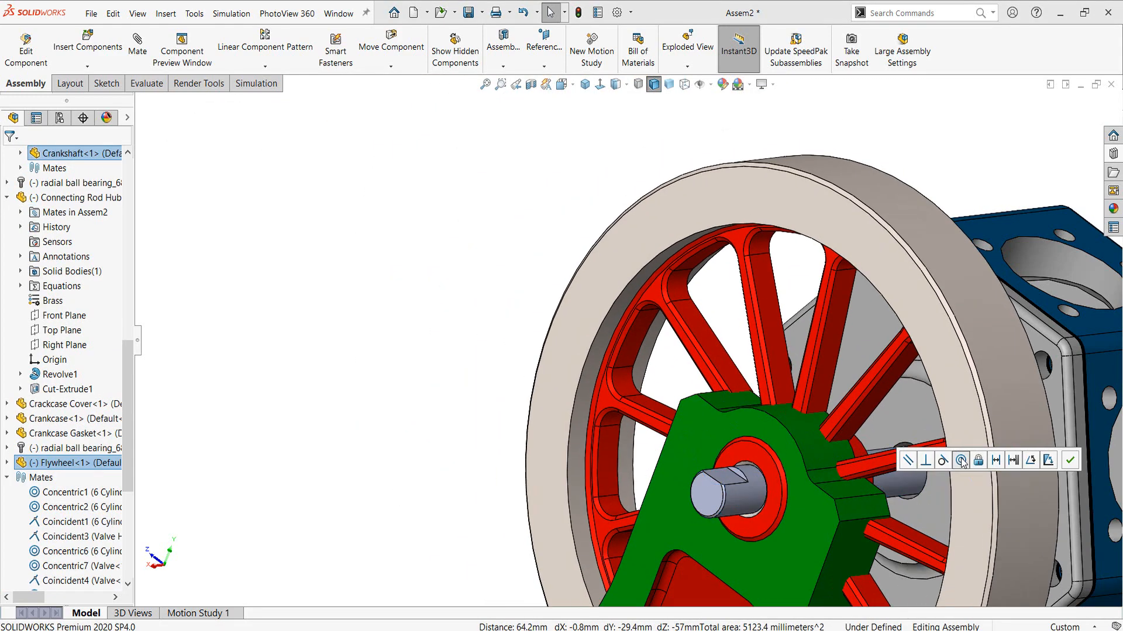
click(364, 338)
Move the flywheel on the crankshaft to check its remaining freedom between the front stand and the crankcase.
scroll(780, 380, up, 2)
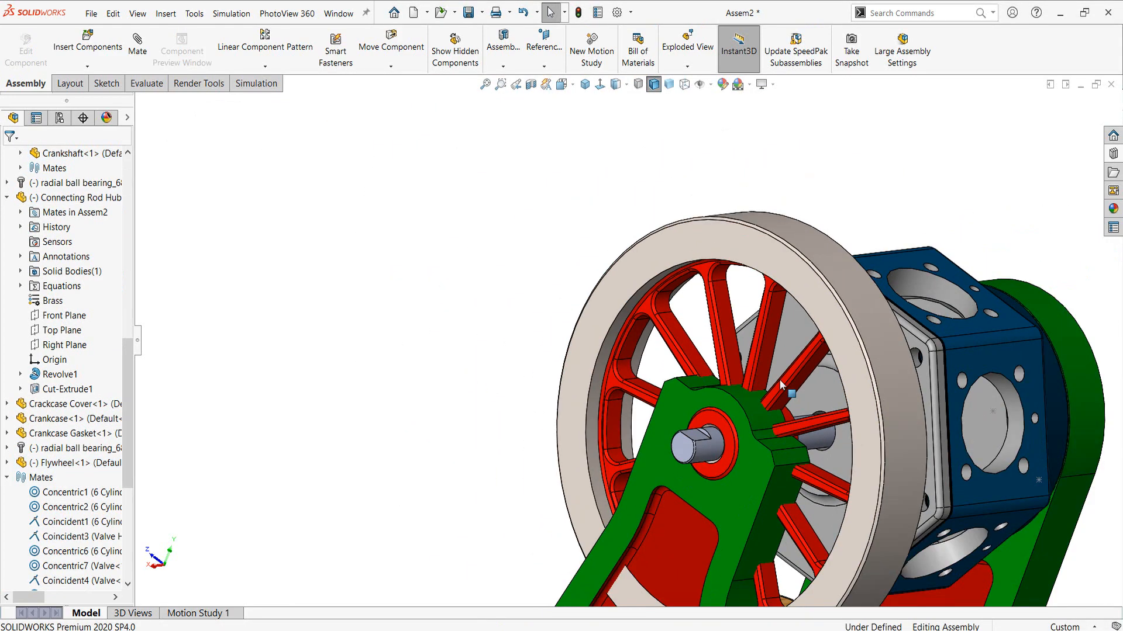
drag(832, 303, 817, 282)
middle_drag(658, 347, 673, 304)
drag(672, 304, 637, 297)
middle_drag(500, 285, 703, 248)
Centre the flywheel with a width mate, using its two side faces against the crankcase cover and bearing holder faces.
click(700, 245)
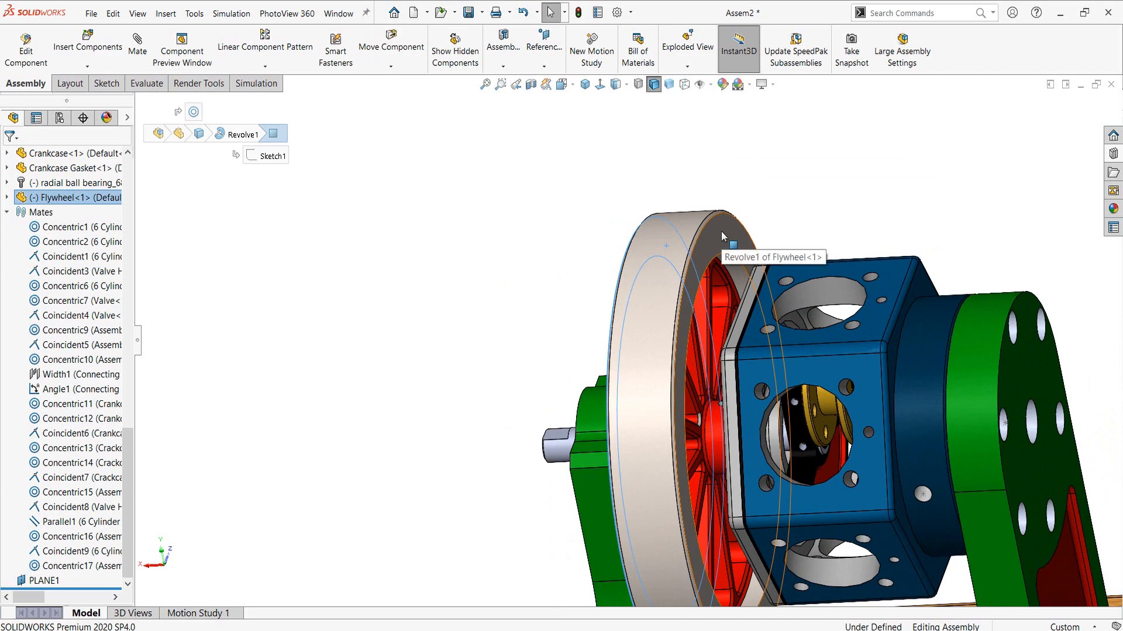
click(723, 236)
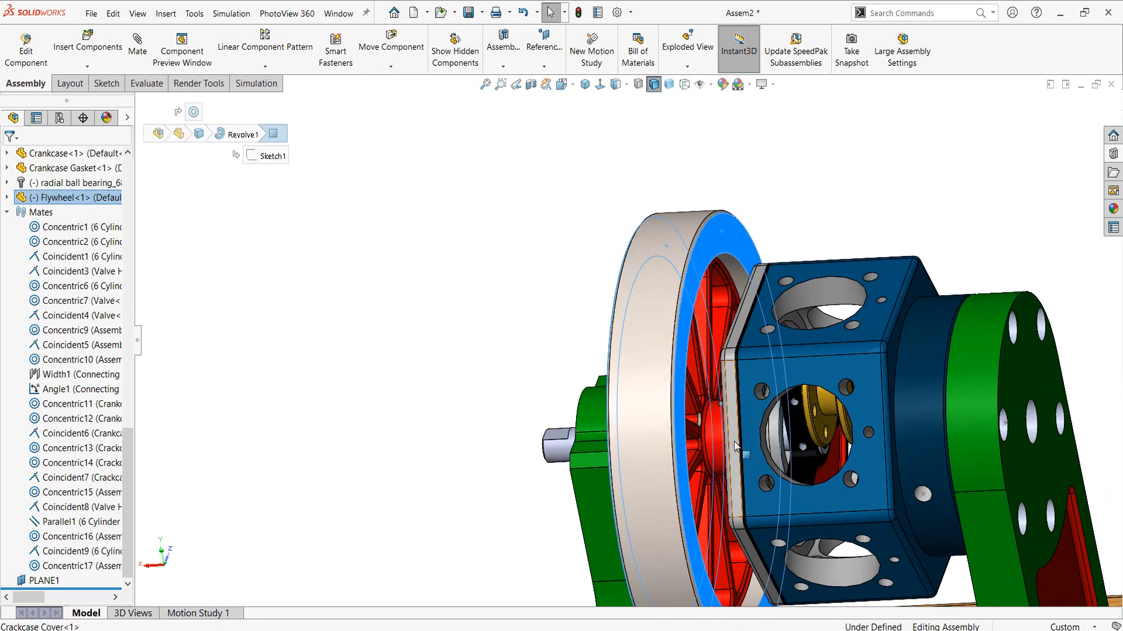
middle_drag(701, 486, 749, 403)
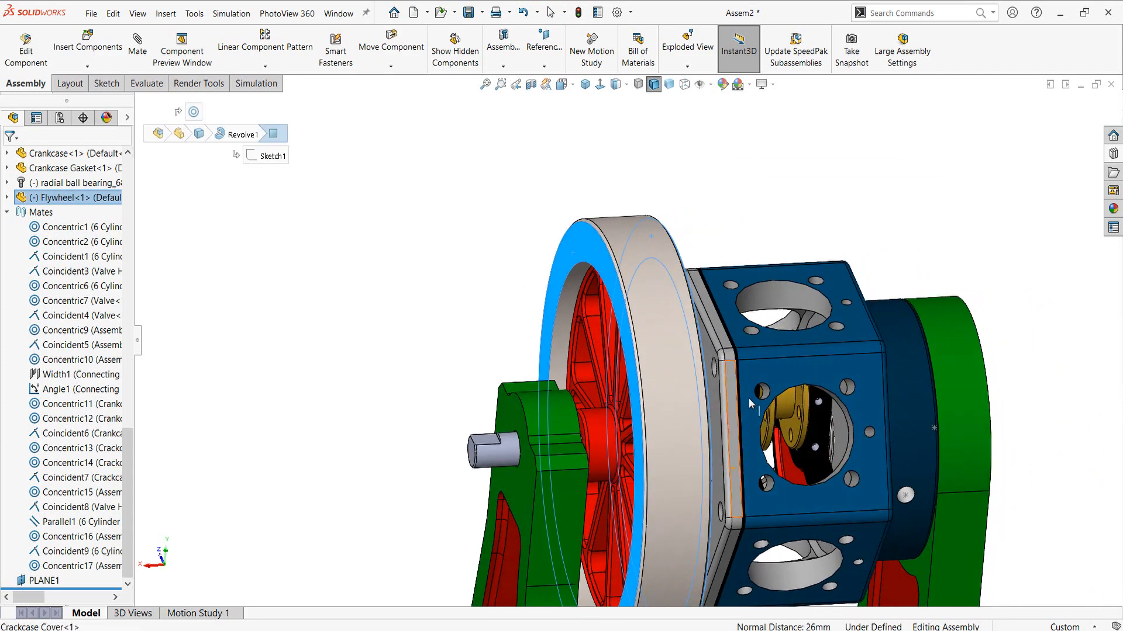
ctrl+click(709, 359)
middle_drag(694, 447, 668, 450)
scroll(599, 328, up, 5)
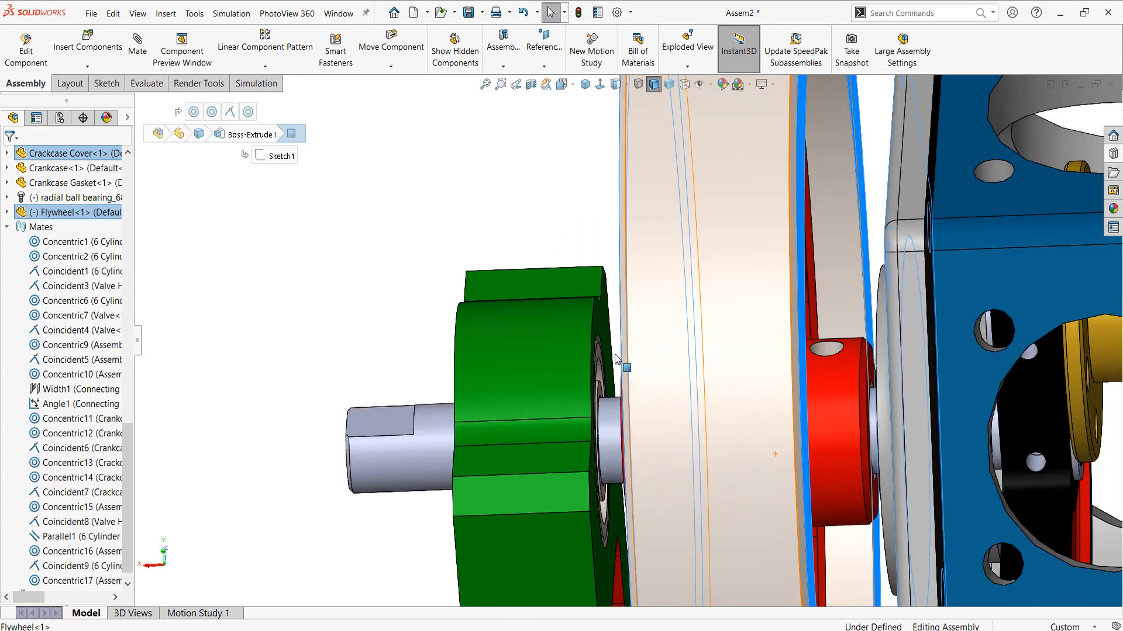
ctrl+click(599, 329)
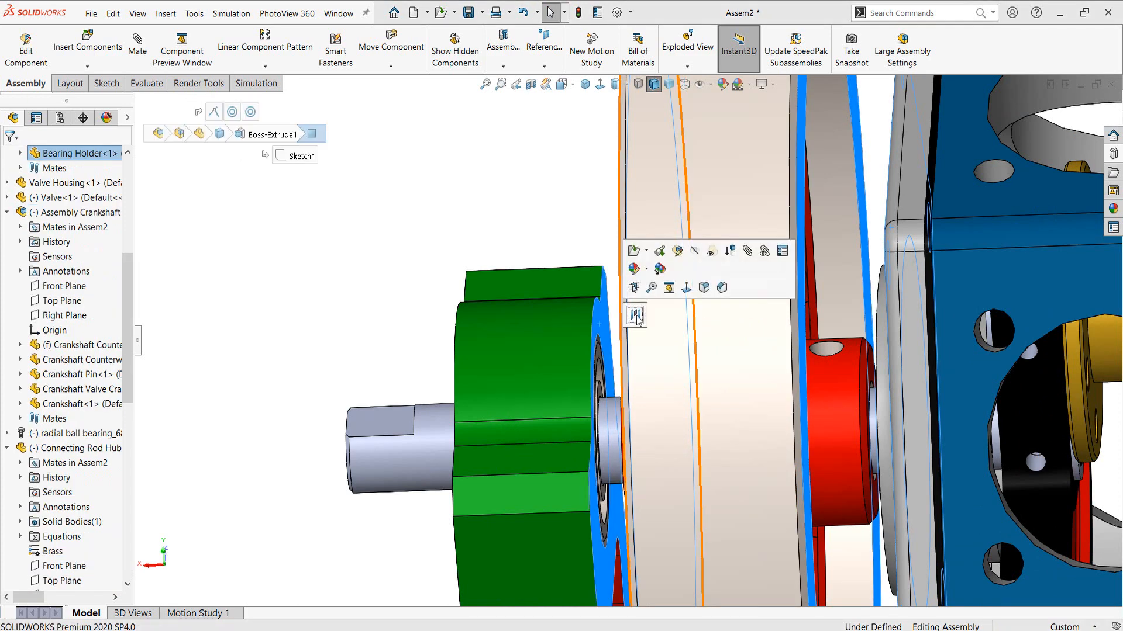
click(636, 315)
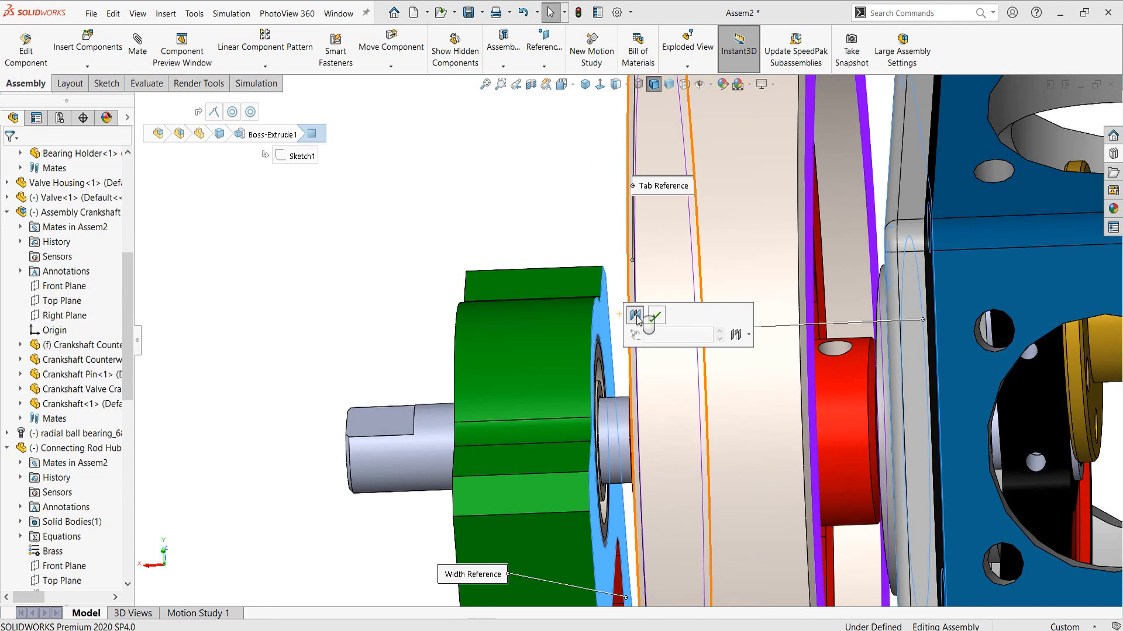
click(654, 317)
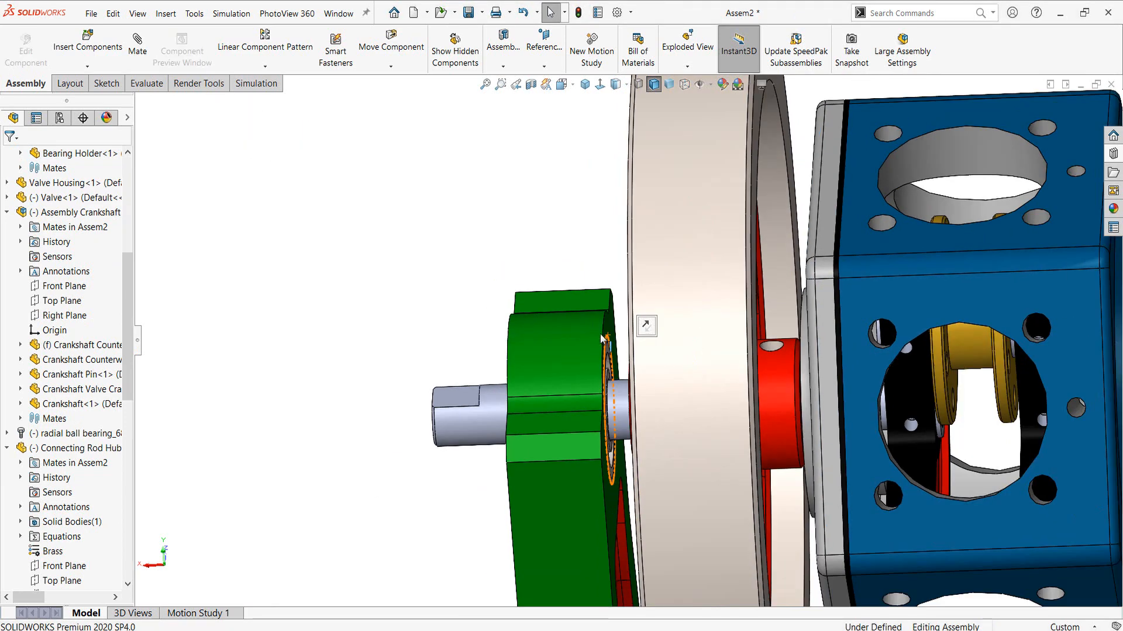
Turn the flywheel by its rim to check how it rotates on the crankshaft.
scroll(579, 235, up, 5)
middle_drag(587, 324, 608, 307)
scroll(677, 200, up, 2)
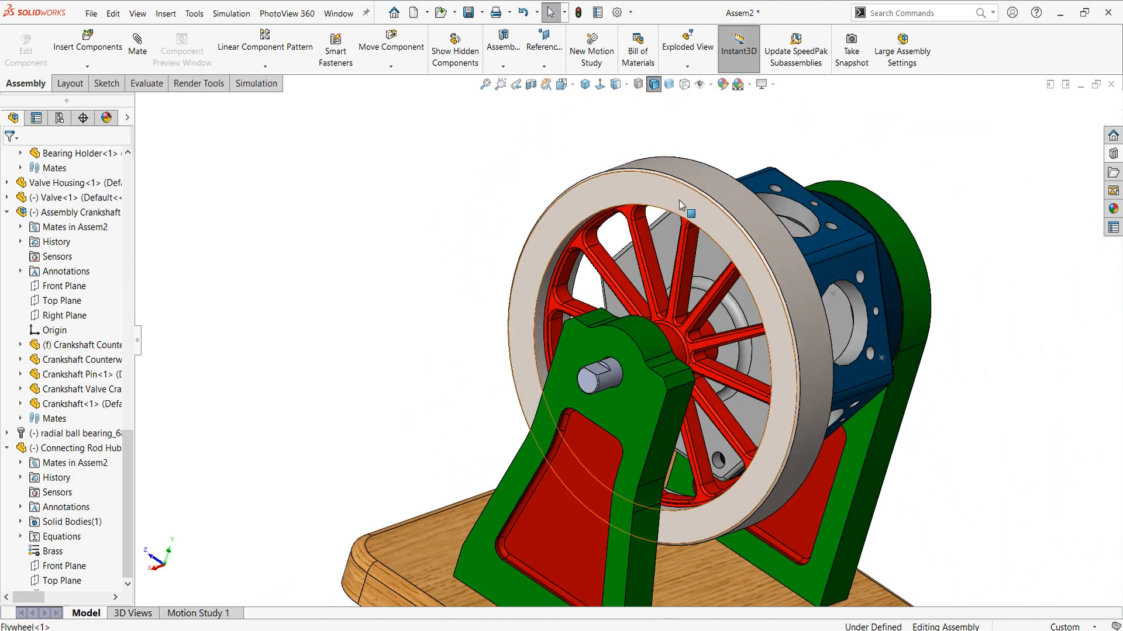
drag(677, 201, 672, 287)
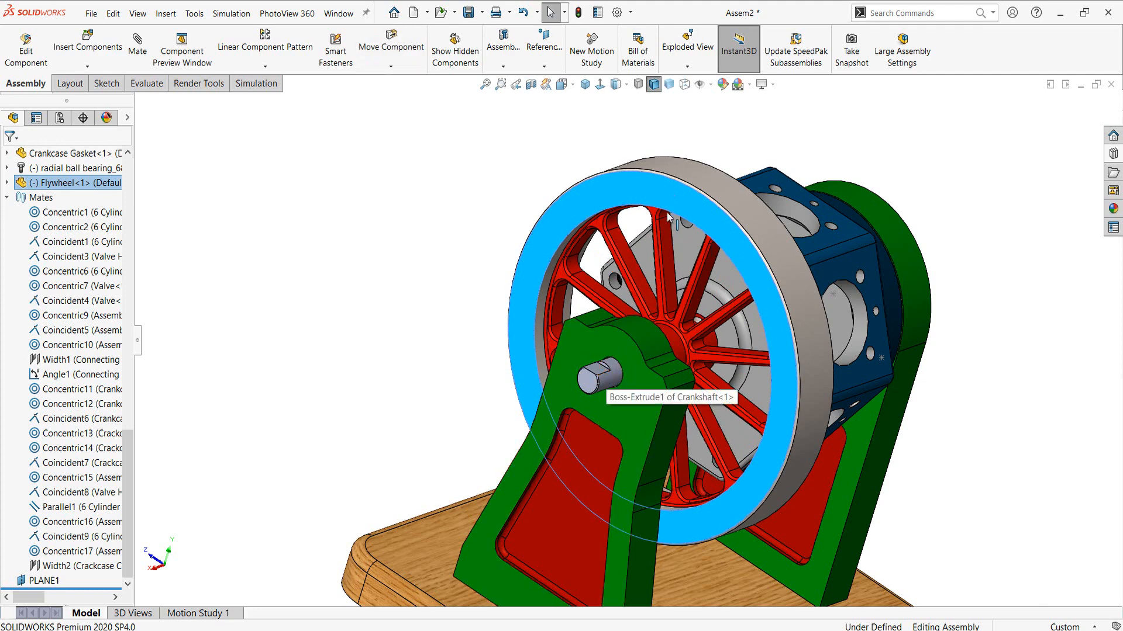
Add a parallel mate between the flywheel's Right Plane and the flat at the crankshaft's end.
click(7, 183)
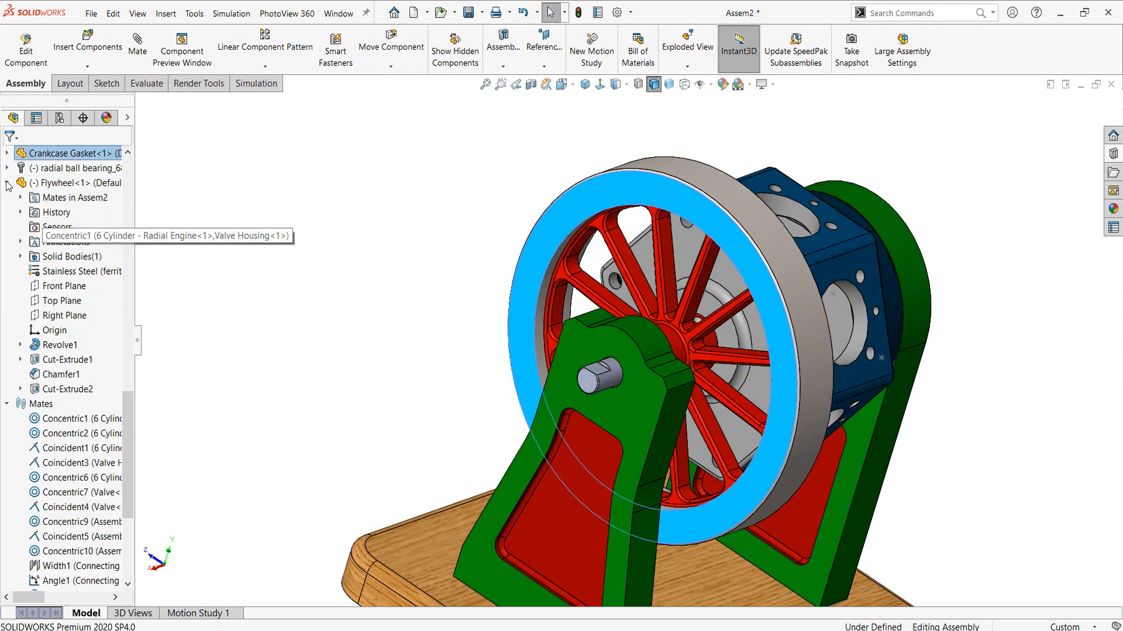
click(51, 317)
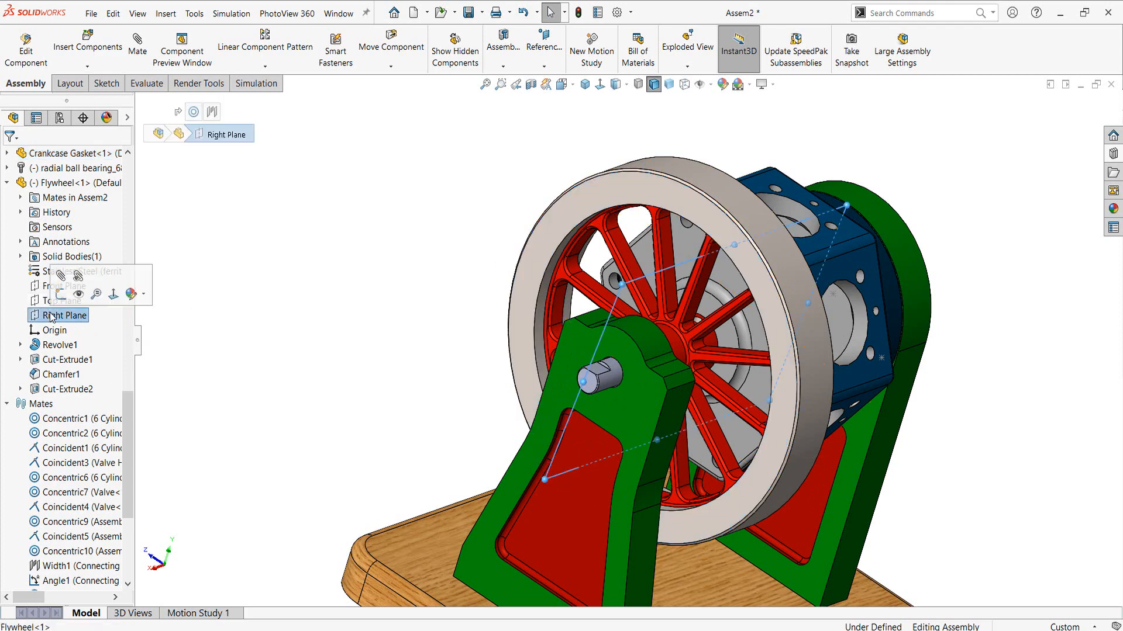
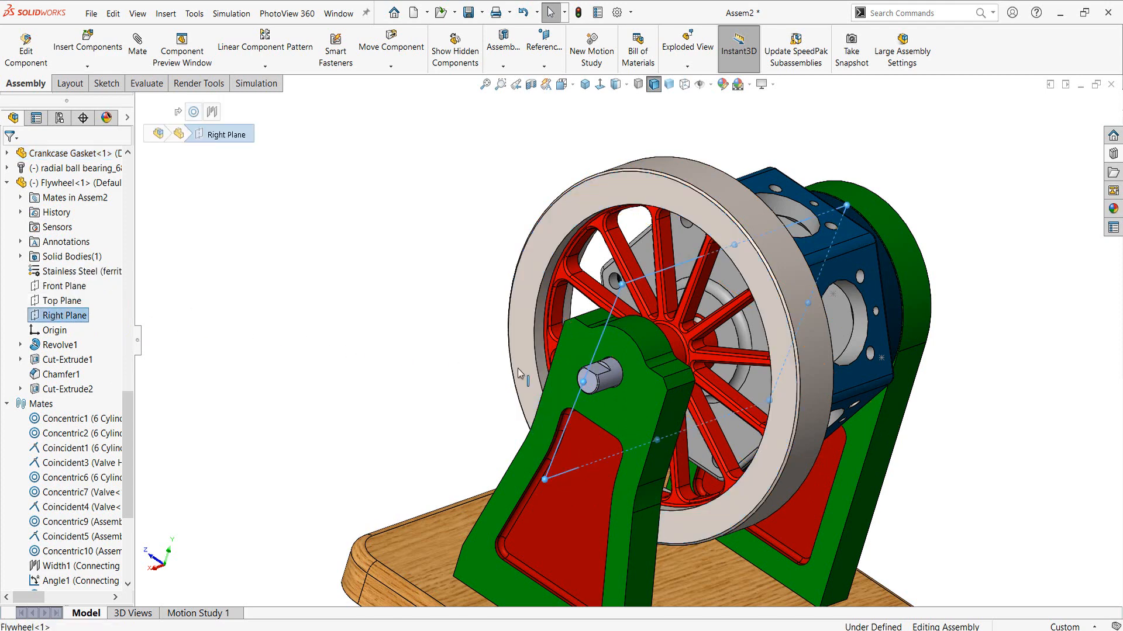
click(596, 375)
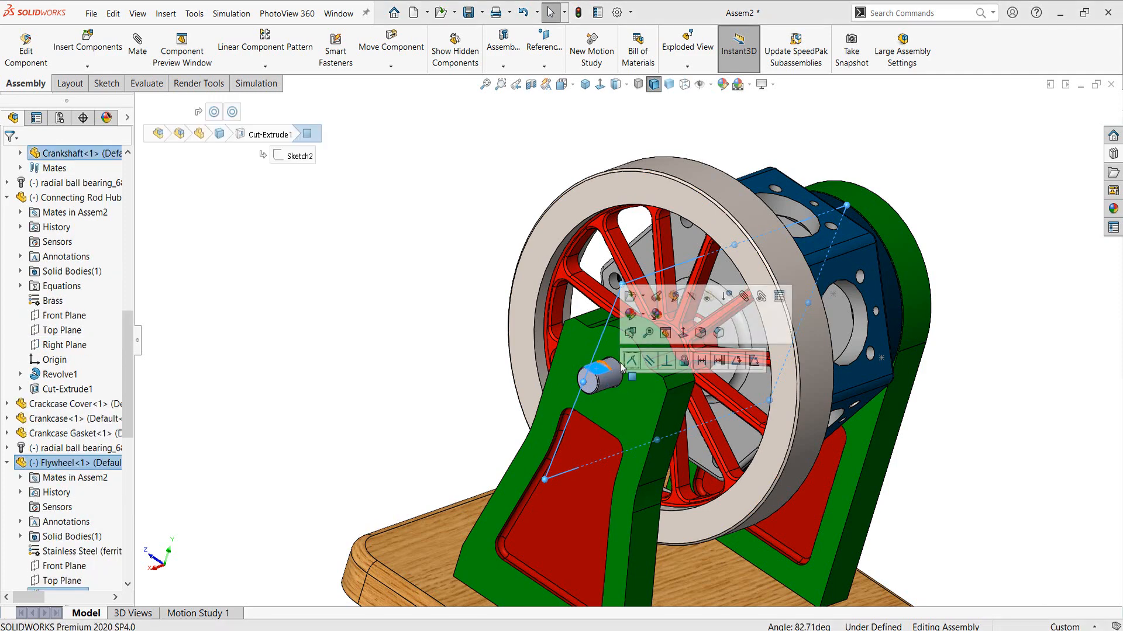
click(650, 361)
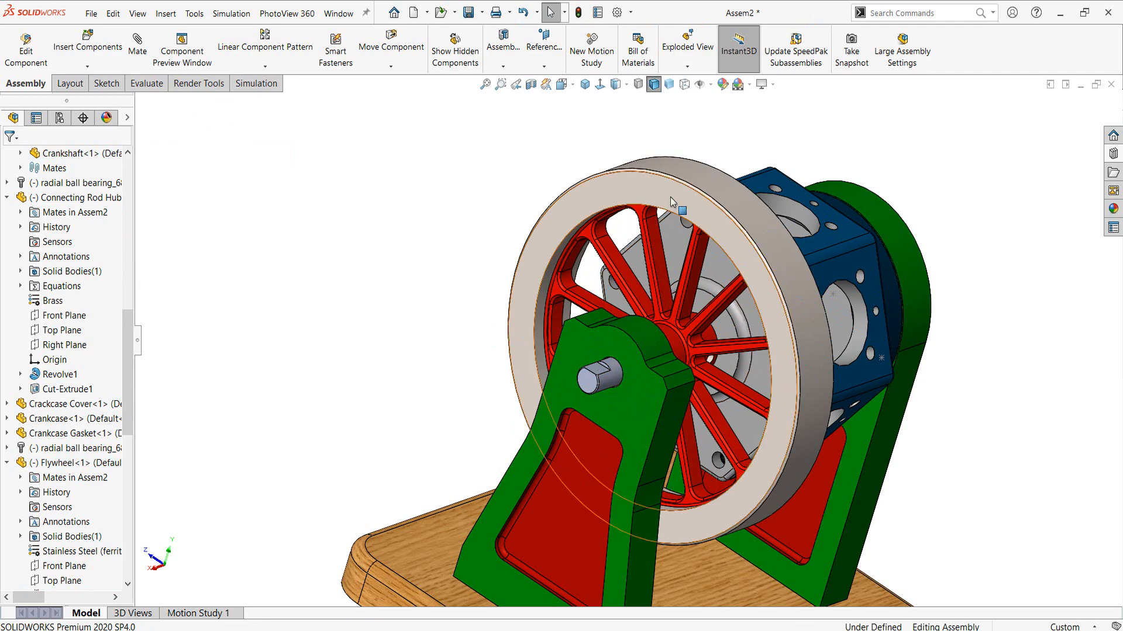
Turn the flywheel and crankshaft to check that they rotate together, viewing the assembly from the front.
drag(671, 199, 663, 303)
mouse_move(612, 368)
mouse_down()
mouse_move(609, 377)
mouse_move(577, 363)
mouse_move(574, 332)
mouse_move(592, 412)
mouse_move(612, 380)
mouse_up()
middle_drag(820, 335, 870, 352)
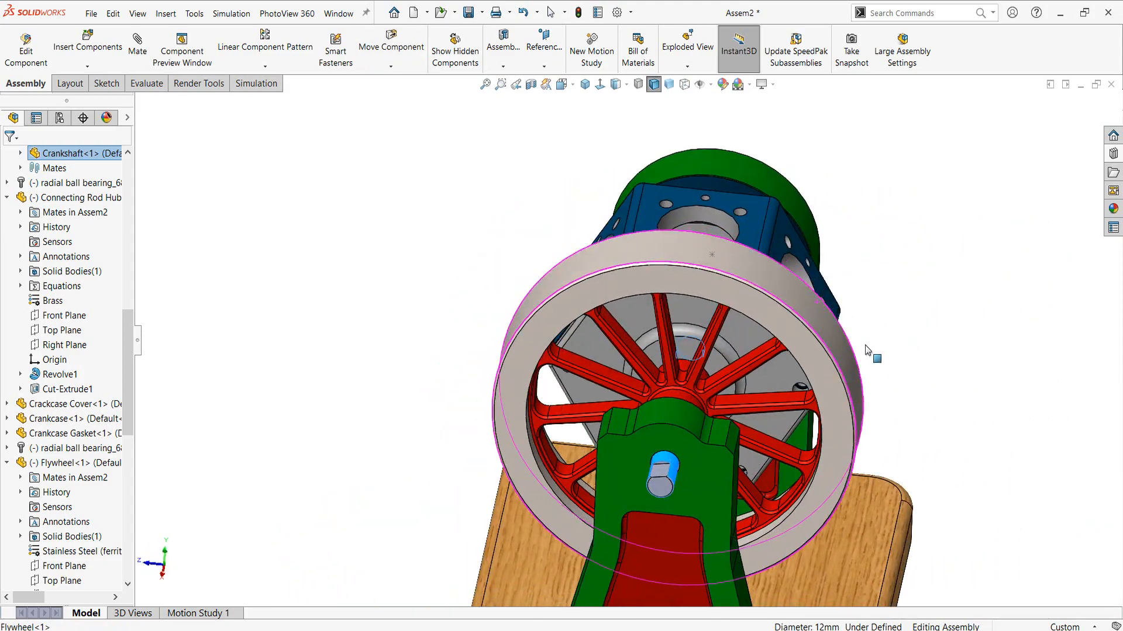
middle_drag(654, 266, 699, 253)
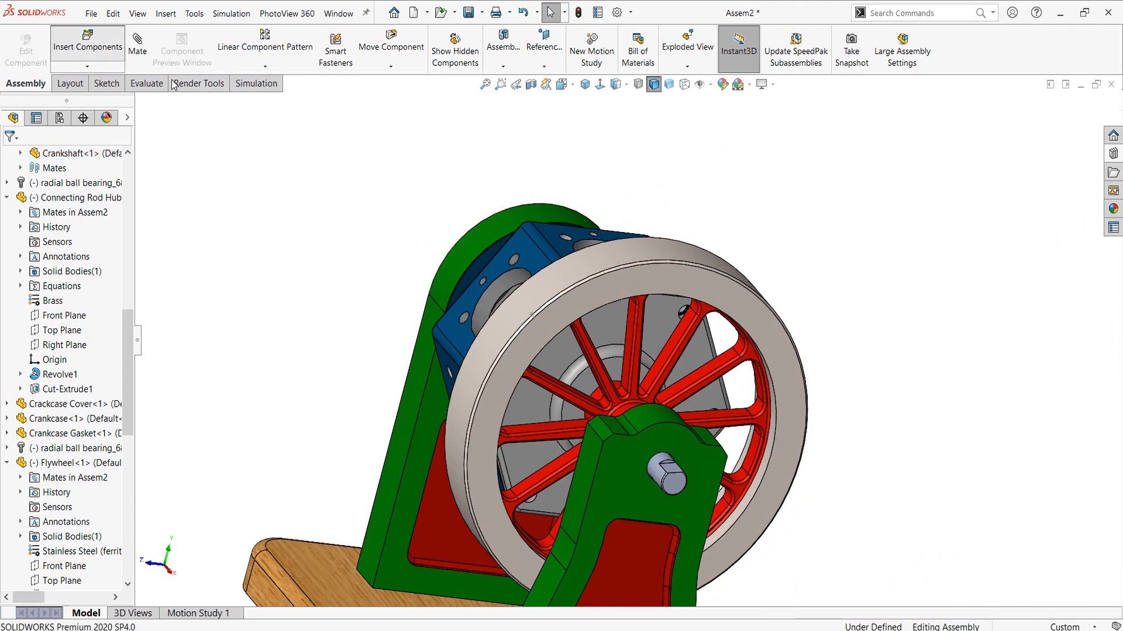
Insert the Cylinder Assembly and place it above the crankcase beside the flywheel.
click(87, 42)
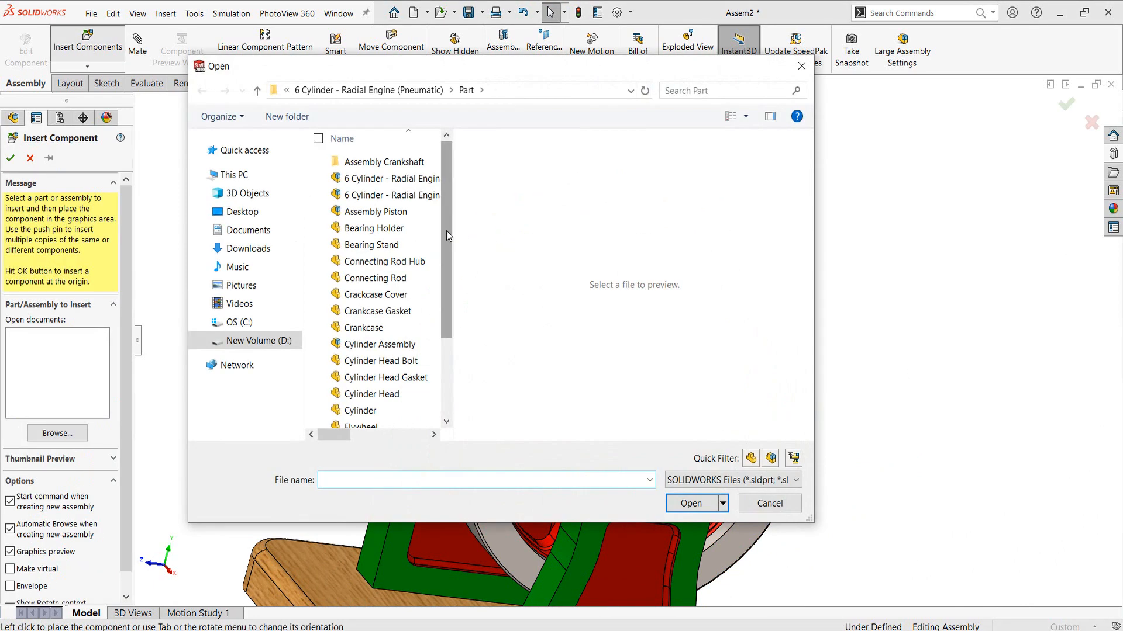
drag(445, 227, 440, 256)
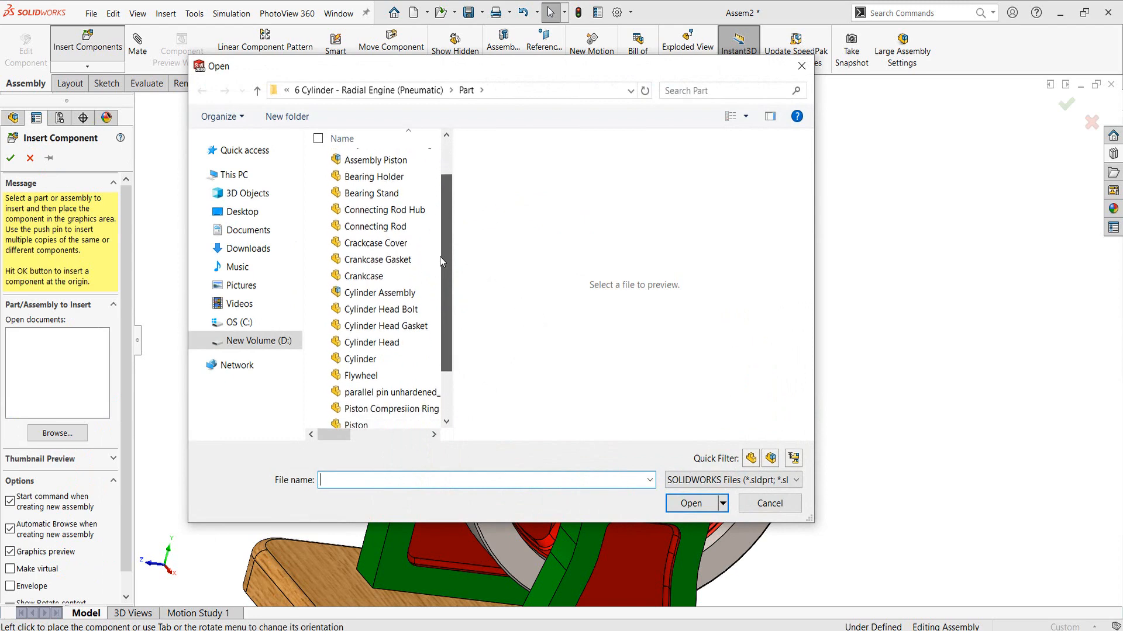
click(395, 287)
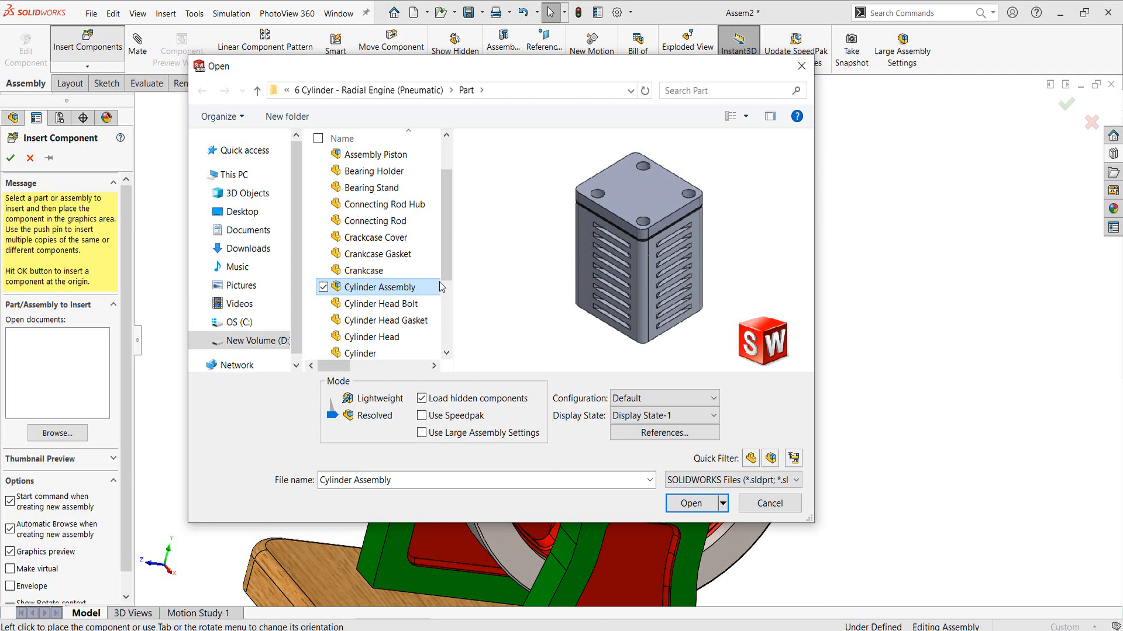
click(678, 504)
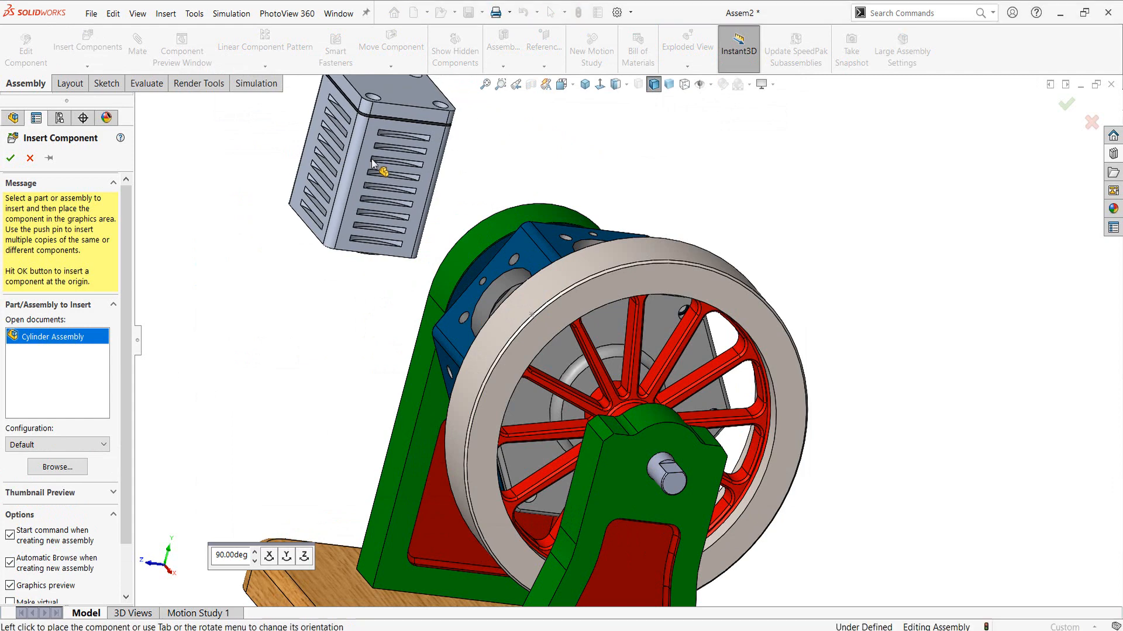
click(373, 164)
scroll(398, 170, up, 2)
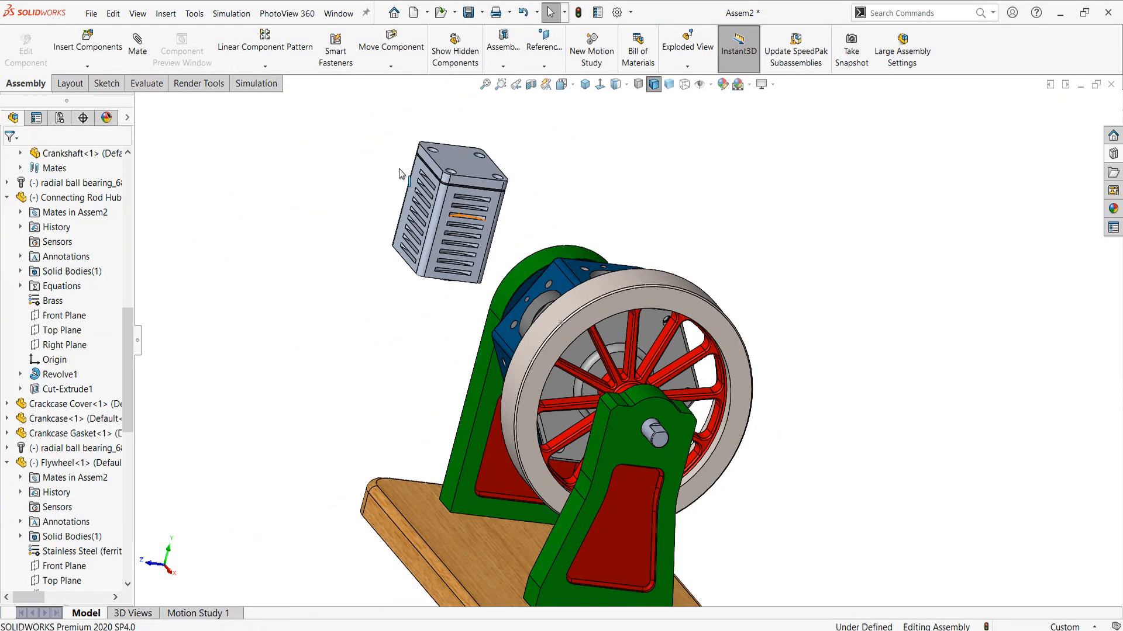
Rotate the cylinder assembly so that its open end faces the slanted side of the crankcase.
click(492, 203)
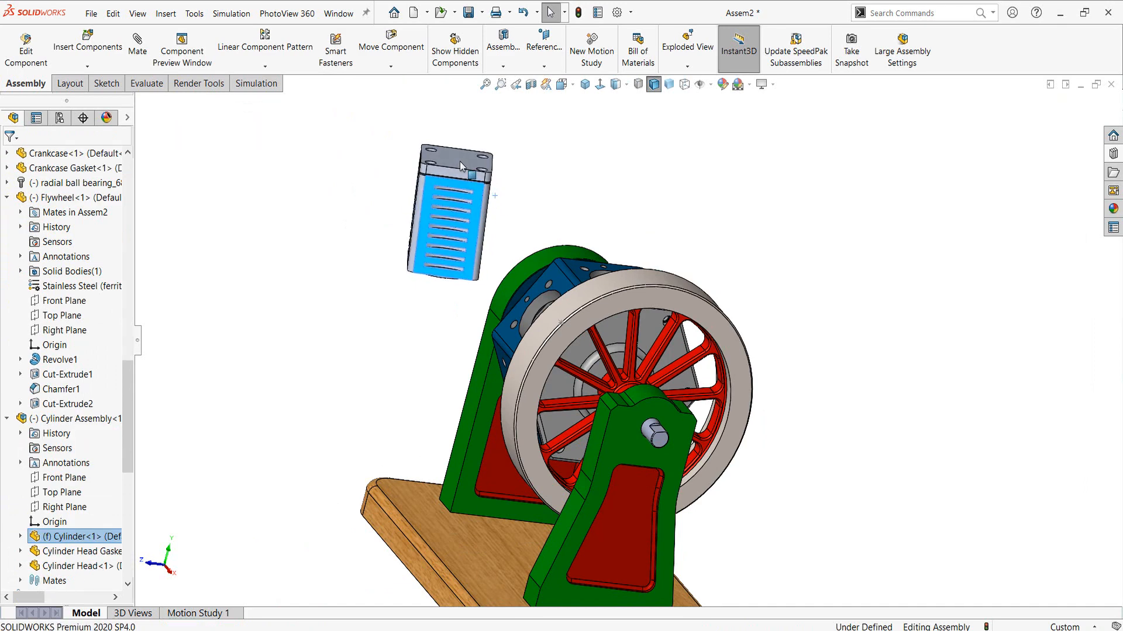
right_drag(493, 204, 556, 208)
click(573, 178)
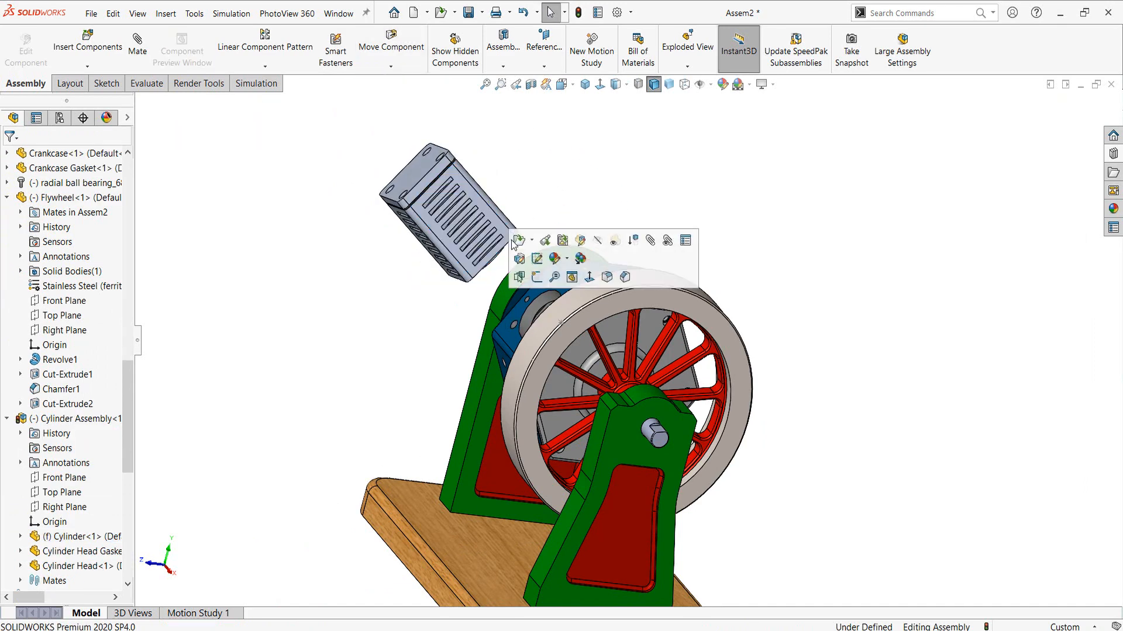
Add a concentric mate between the cylinder's round bore and the large opening in the crankcase face.
scroll(508, 257, down, 5)
middle_drag(479, 241, 462, 271)
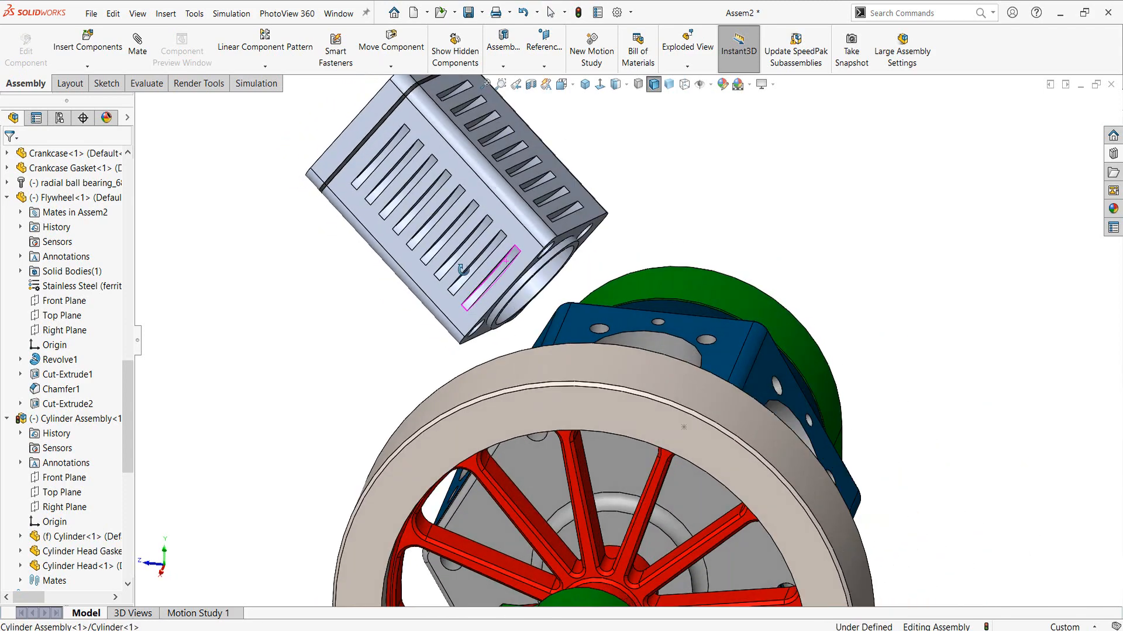
click(544, 279)
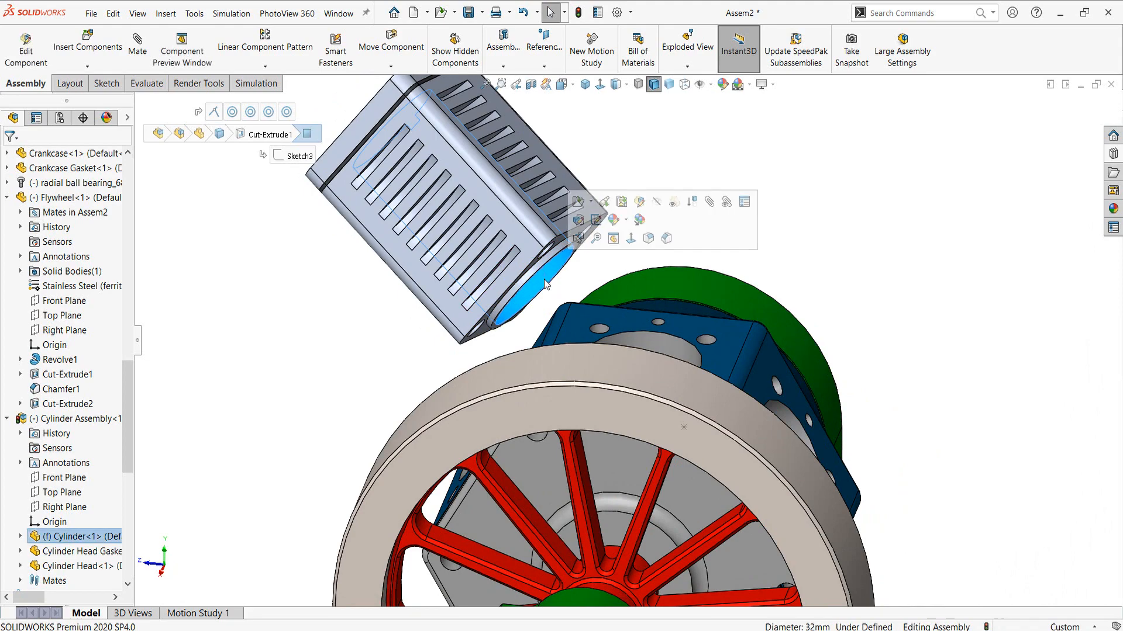
scroll(542, 295, up, 2)
middle_drag(542, 304, 638, 348)
scroll(625, 375, down, 2)
scroll(626, 377, down, 2)
ctrl+click(600, 387)
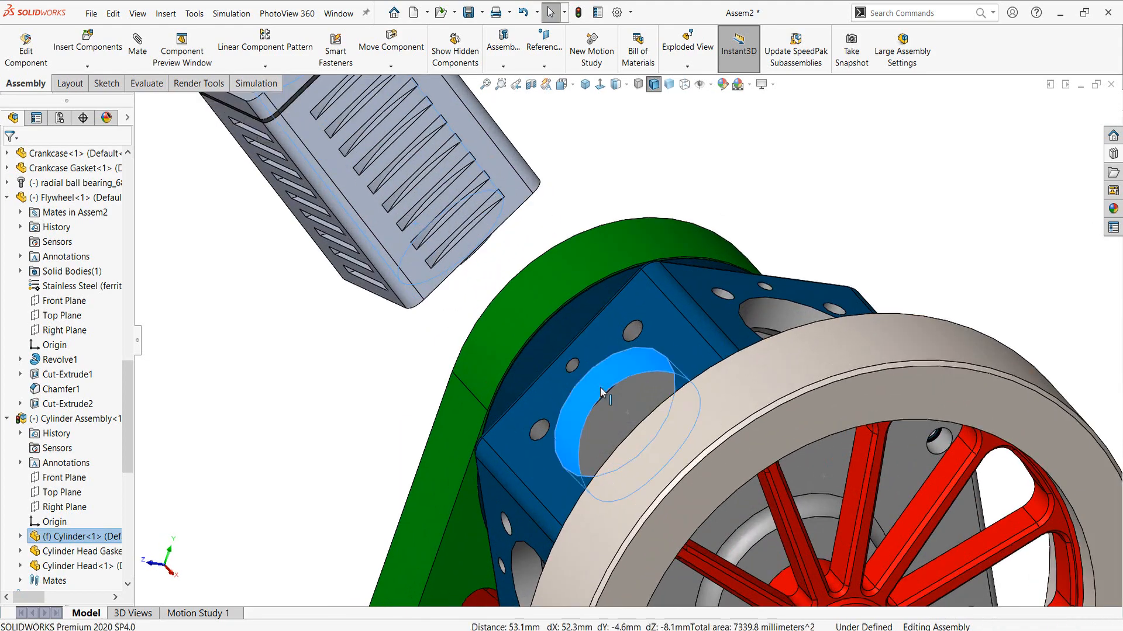
click(689, 378)
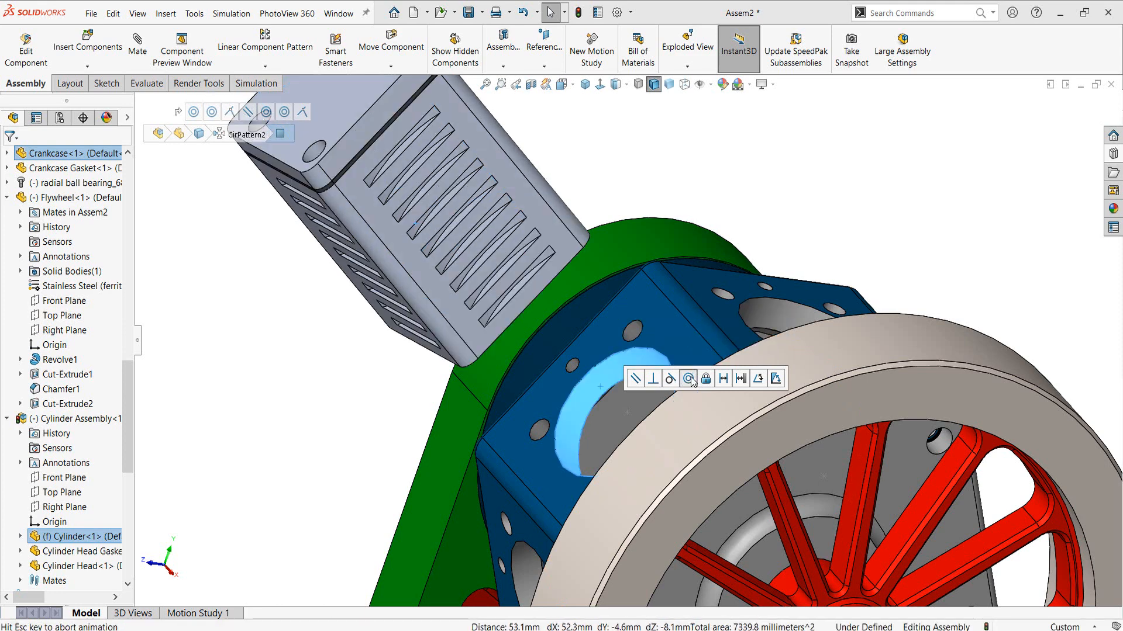
Pull the cylinder assembly outward along its bore axis, away from the crankcase.
scroll(646, 304, up, 3)
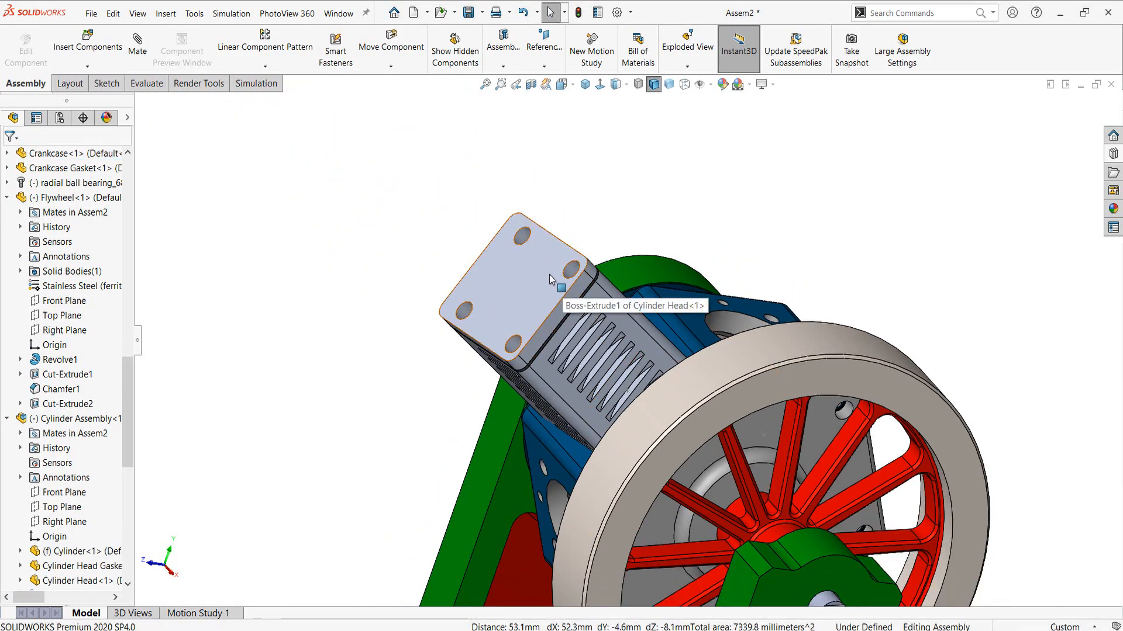
mouse_move(549, 275)
mouse_down()
mouse_move(528, 243)
mouse_move(517, 264)
mouse_up()
click(418, 379)
middle_drag(418, 379, 446, 294)
scroll(596, 351, down, 2)
scroll(596, 353, down, 4)
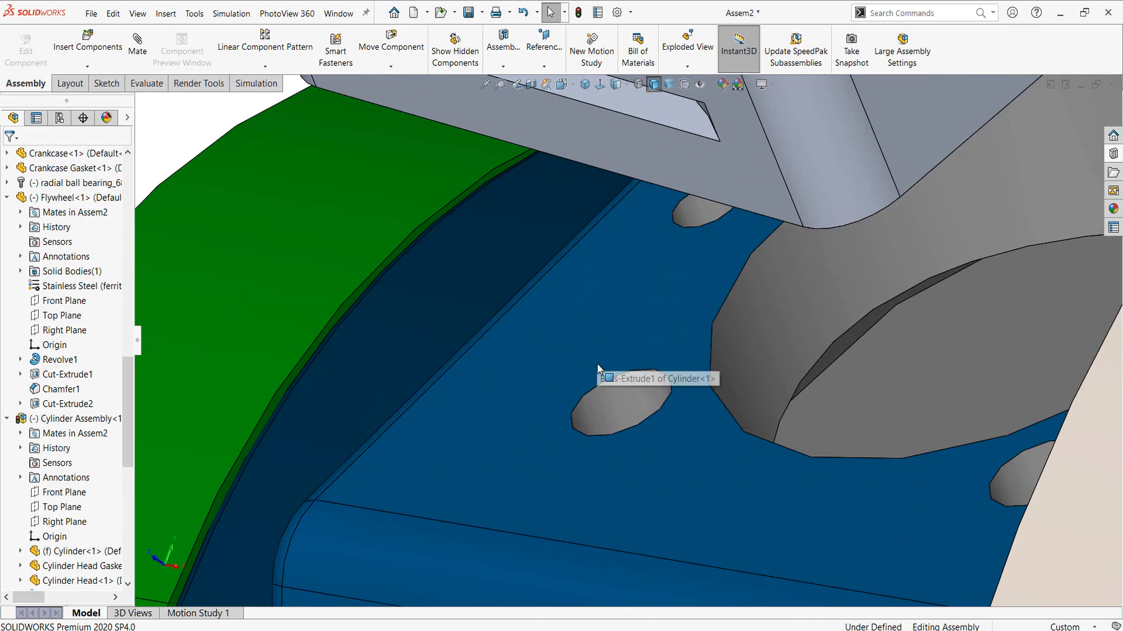
click(626, 401)
scroll(631, 374, up, 5)
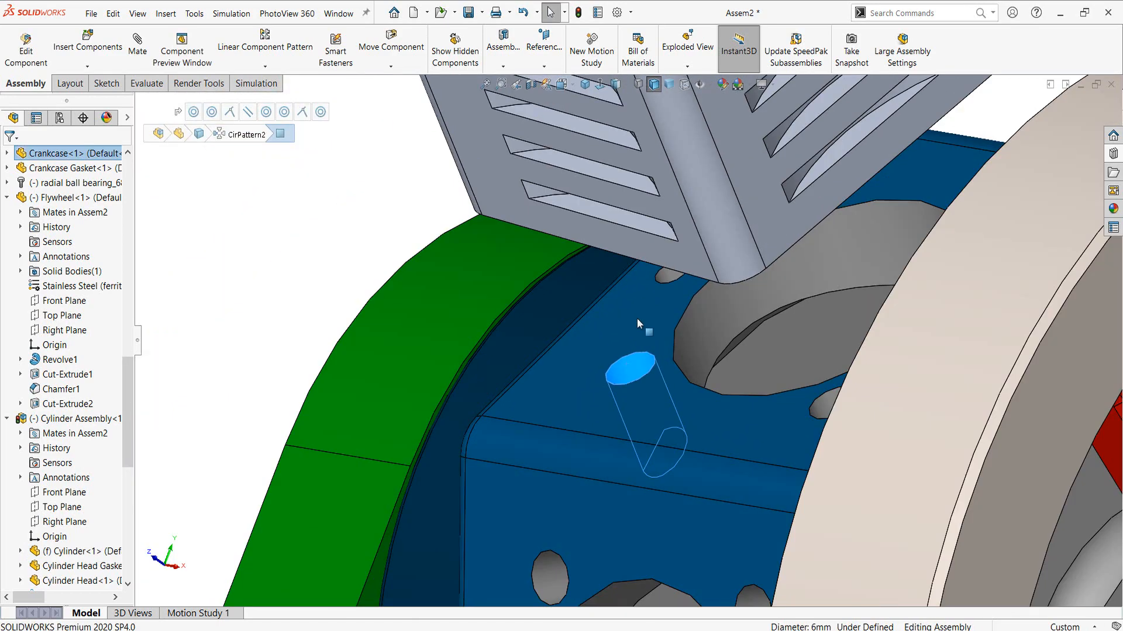
middle_drag(636, 318, 610, 185)
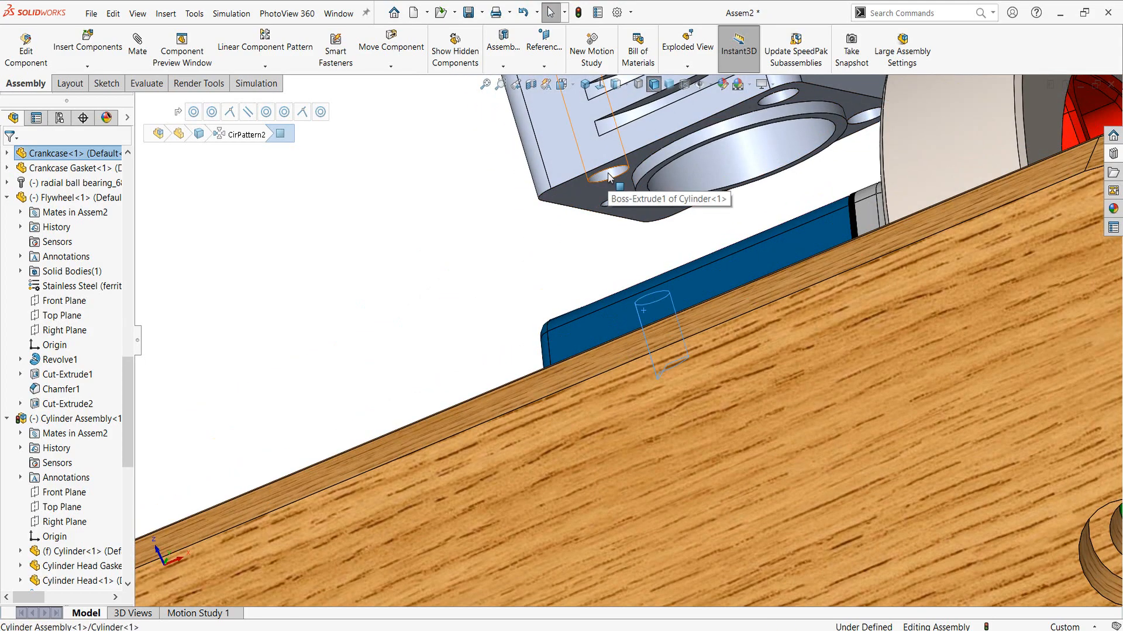
ctrl+click(608, 178)
scroll(608, 188, up, 5)
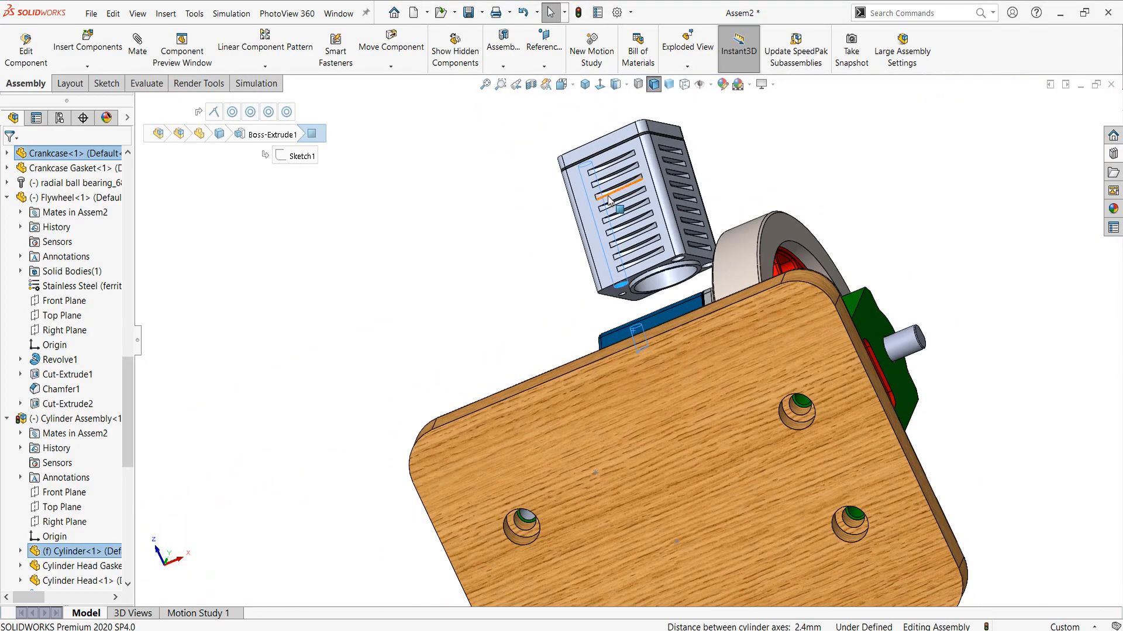
scroll(617, 314, down, 3)
click(597, 327)
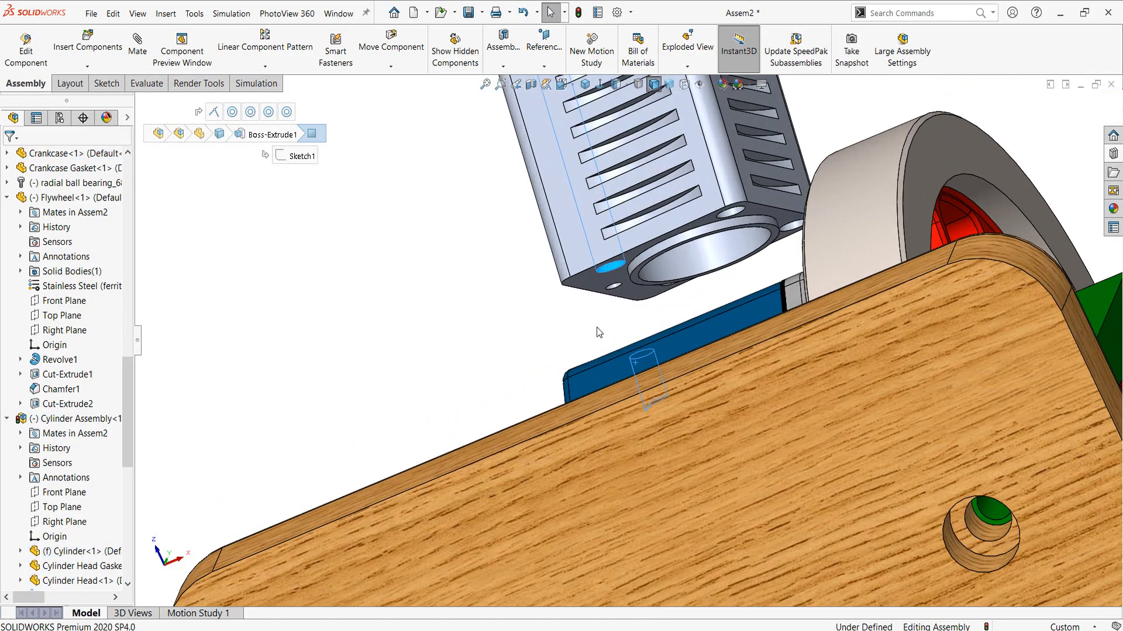
Add a concentric mate between a cylinder corner bolt hole and the matching hole in the crankcase face.
scroll(596, 327, down, 3)
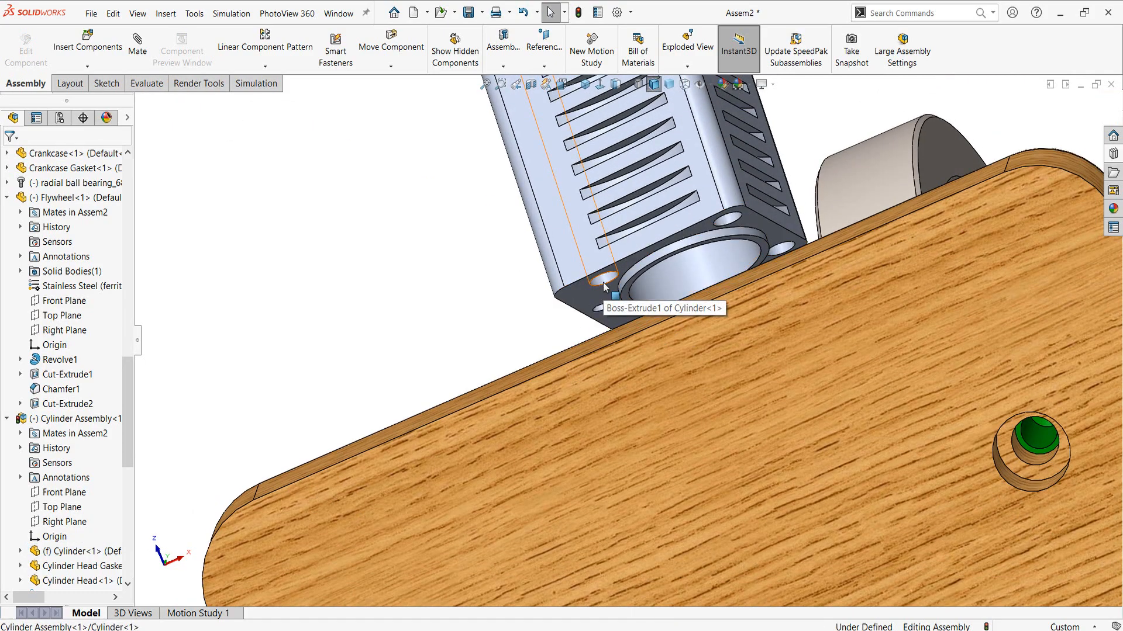
click(604, 284)
middle_drag(604, 286, 658, 396)
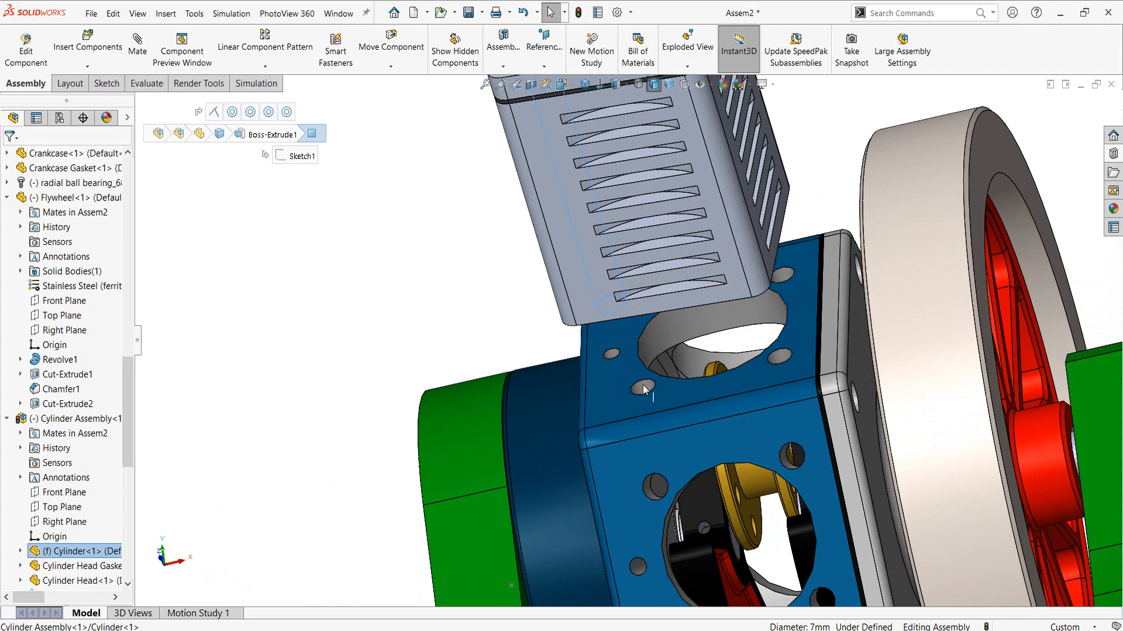
ctrl+click(643, 388)
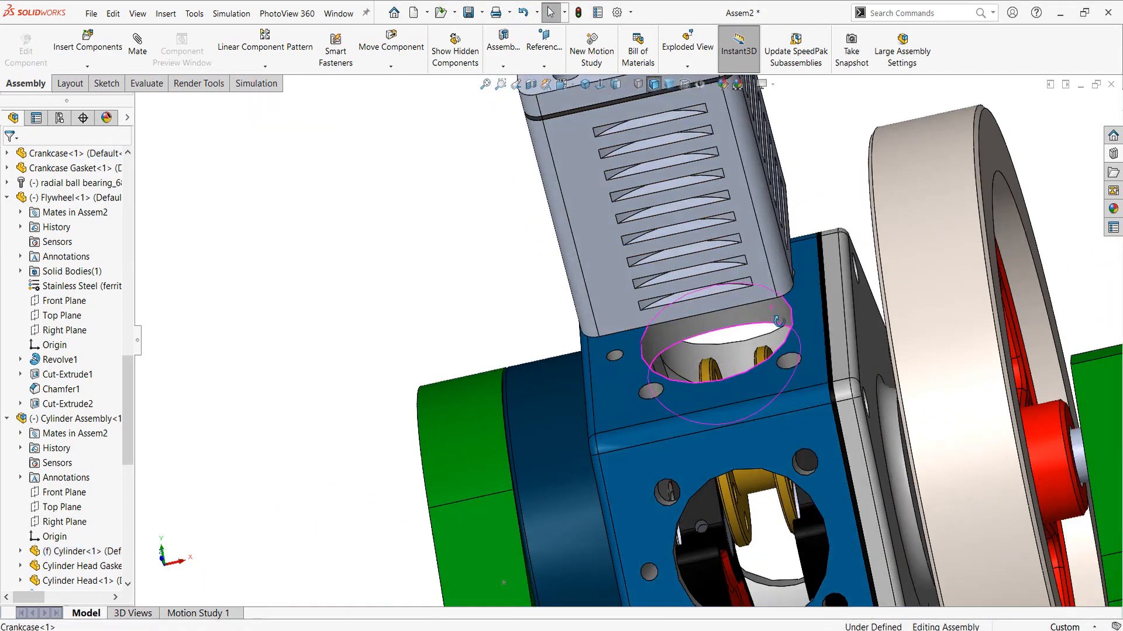
Add a concentric mate between the cylinder bolt hole nearer the flywheel and its matching crankcase hole.
middle_drag(778, 321, 717, 181)
click(794, 370)
scroll(566, 307, down, 10)
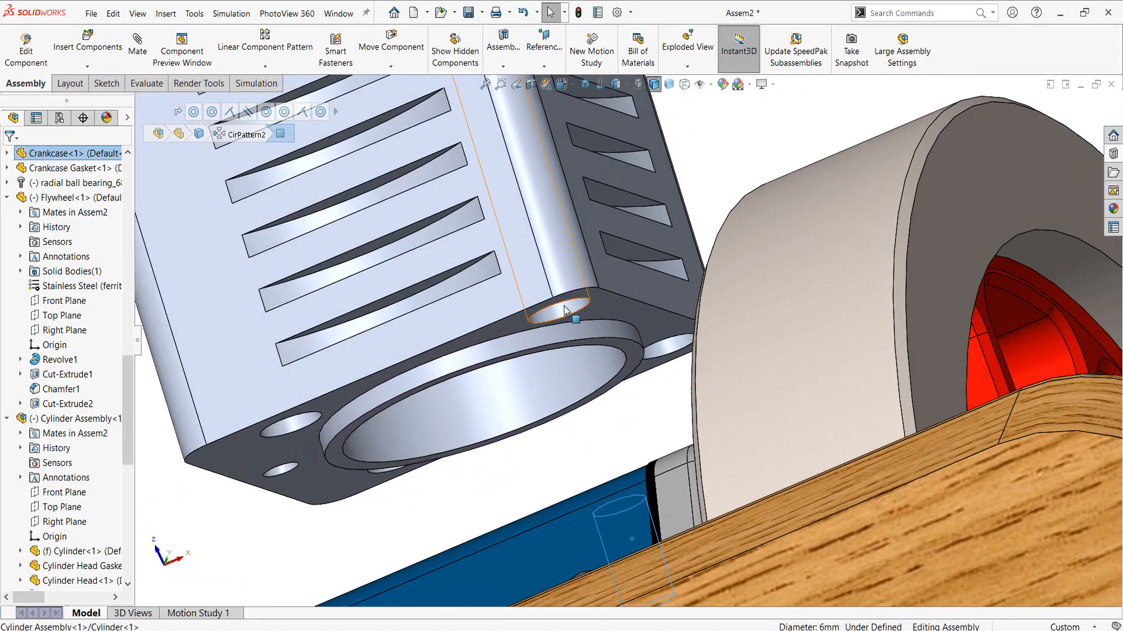
click(566, 309)
click(650, 299)
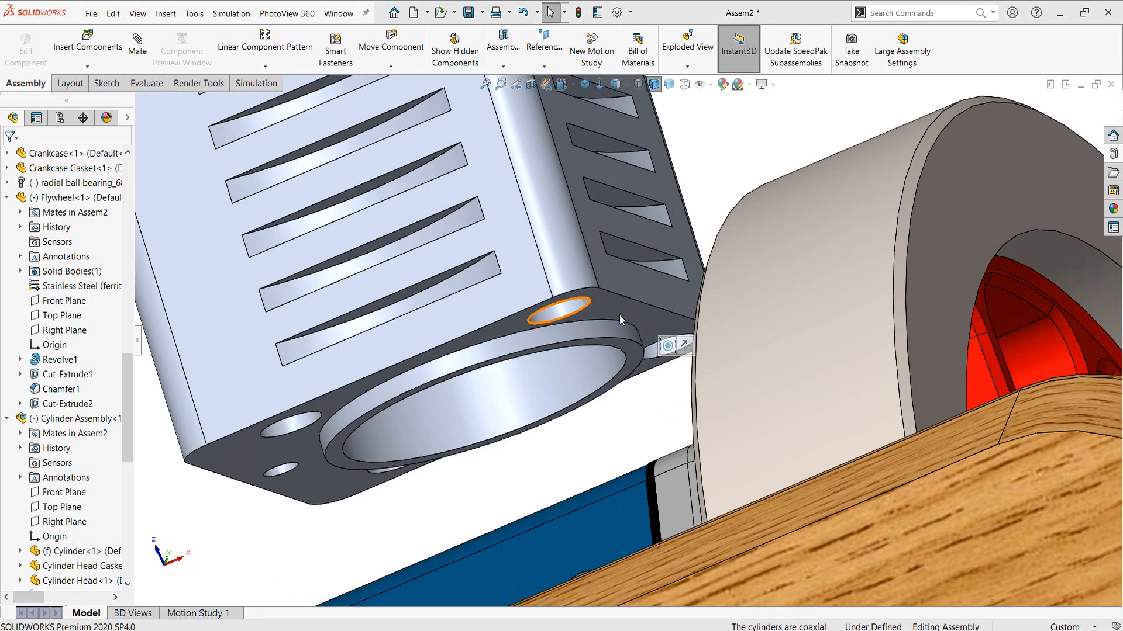
Add a coincident mate between the cylinder's flat bottom face and the crankcase's mounting face.
click(615, 306)
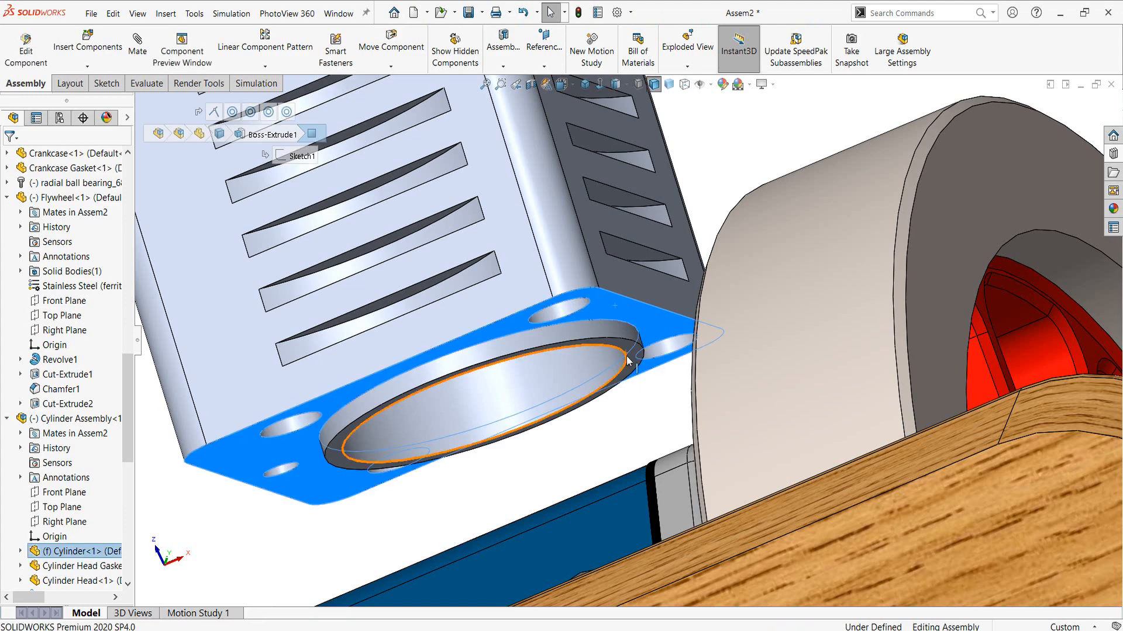
middle_drag(628, 360, 626, 413)
click(729, 528)
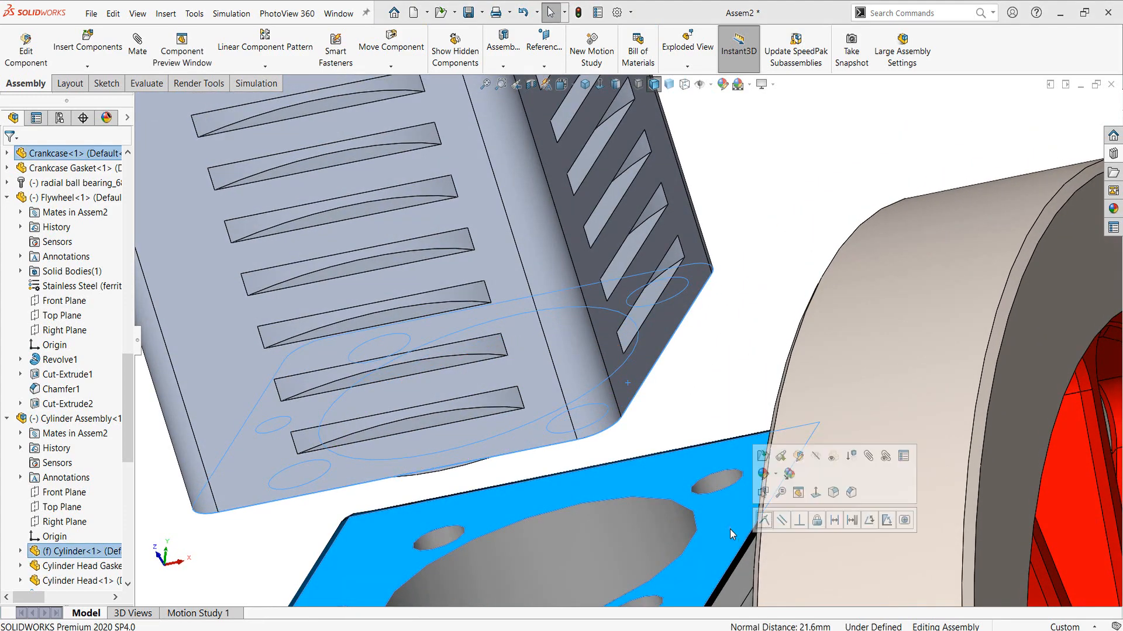
click(764, 520)
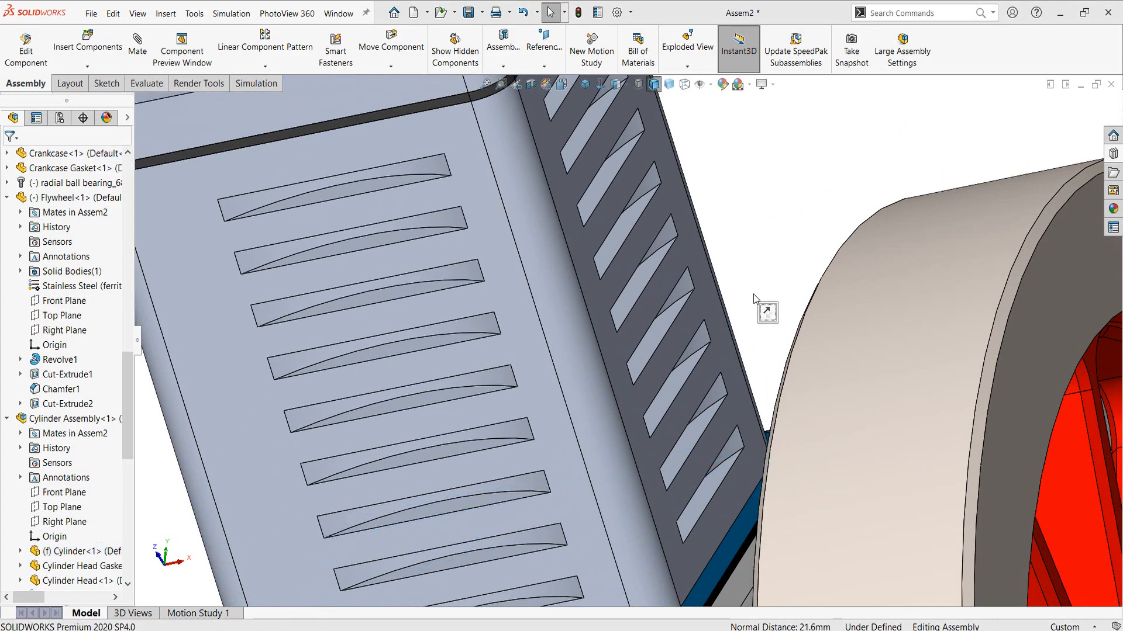
Load the Cylinder Head Bolt part for insertion and keep the insert command pinned for multiple copies.
scroll(743, 275, up, 6)
scroll(572, 215, down, 8)
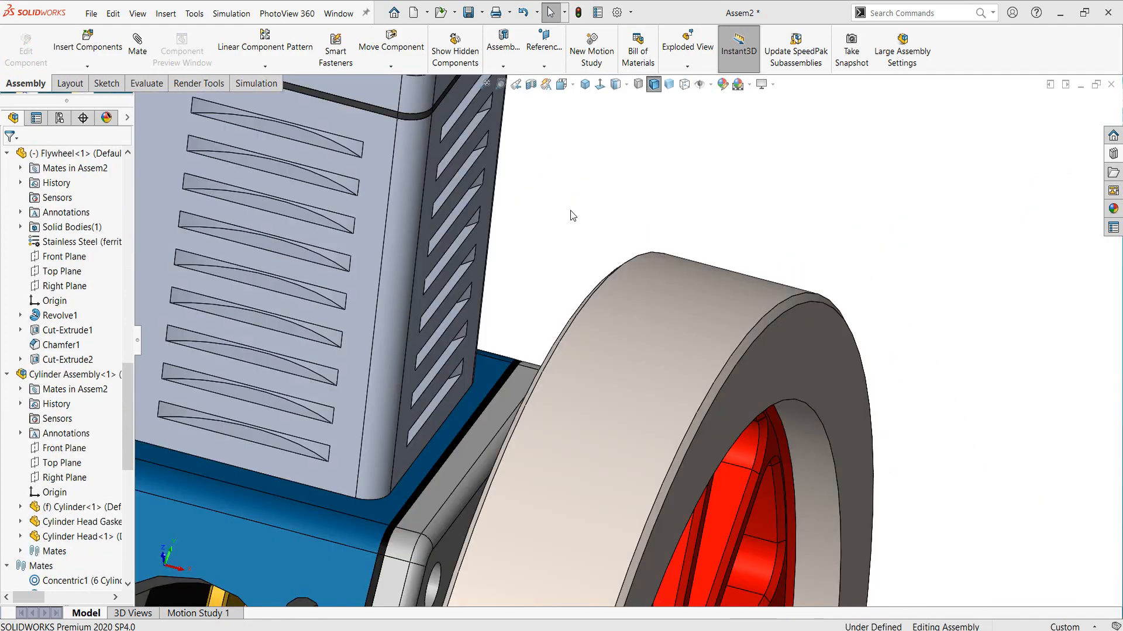
middle_drag(601, 217, 531, 233)
scroll(573, 235, up, 6)
scroll(534, 251, down, 2)
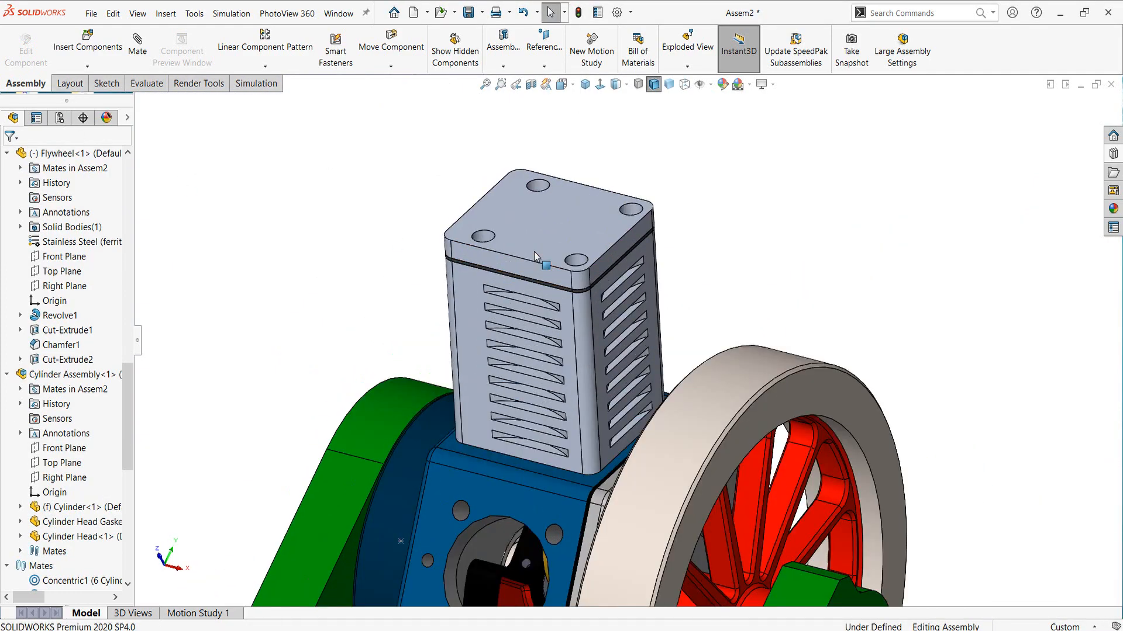
scroll(534, 251, down, 1)
click(91, 36)
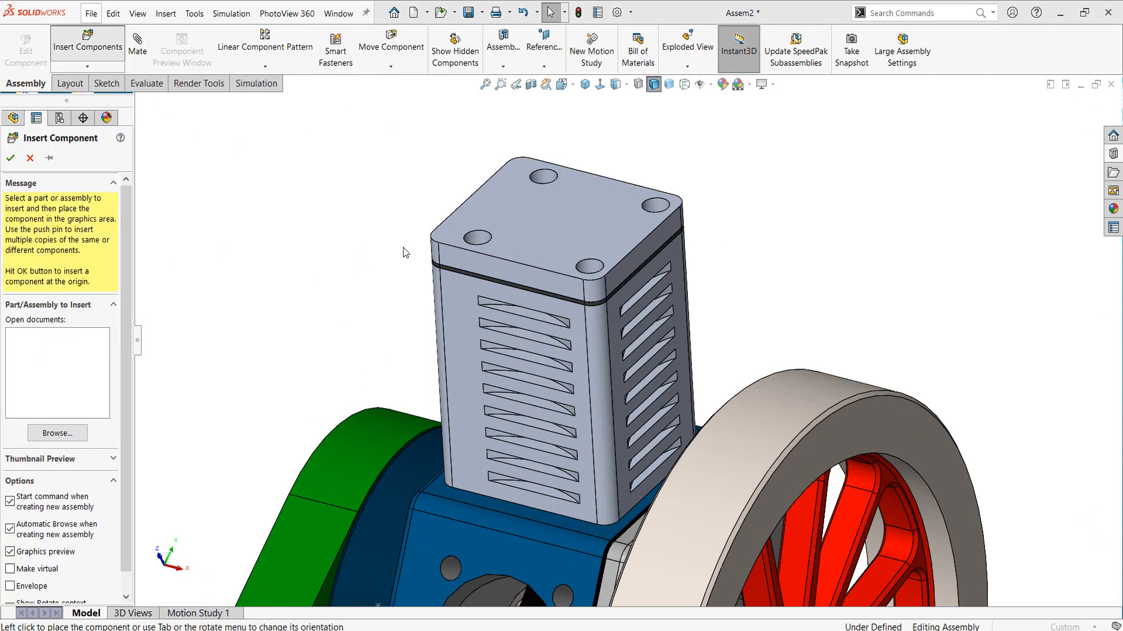
scroll(445, 292, down, 3)
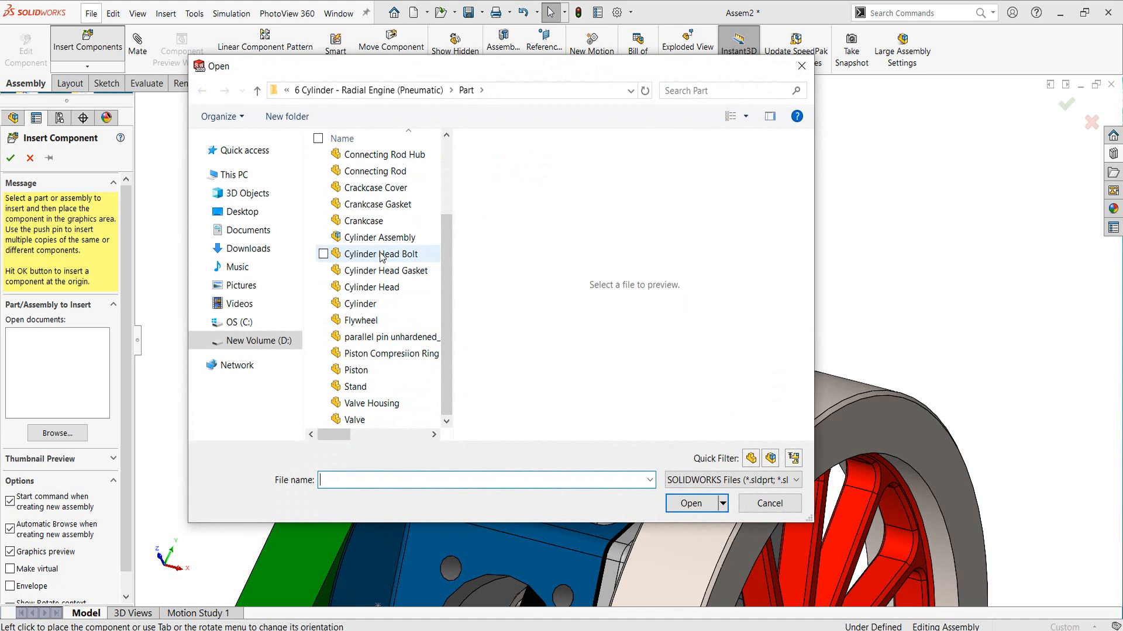
click(381, 255)
click(691, 503)
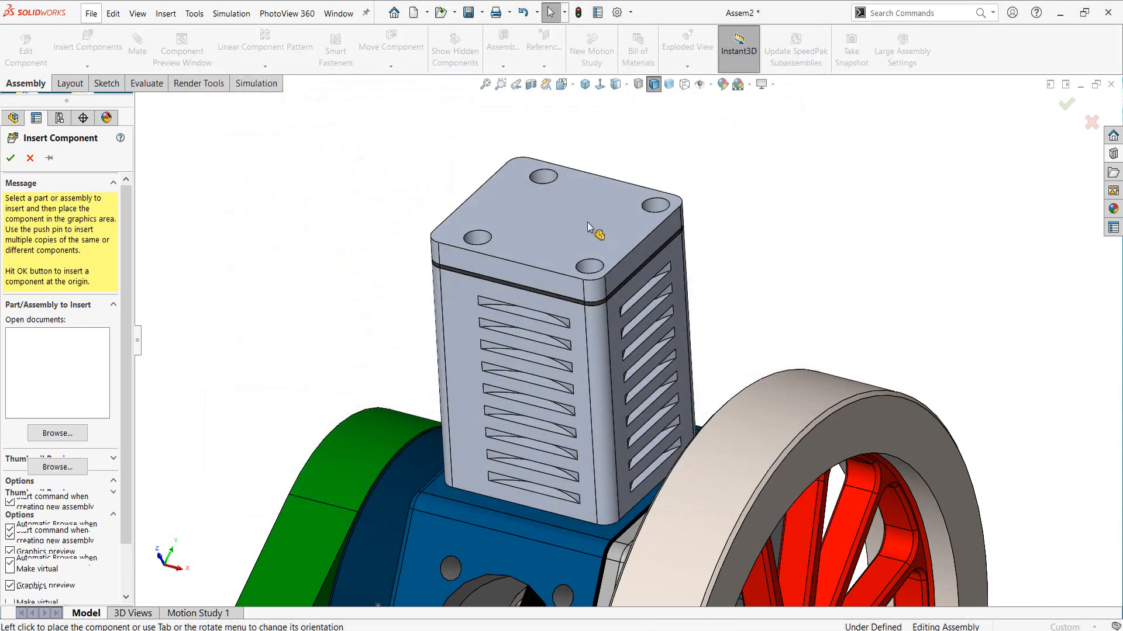
click(50, 158)
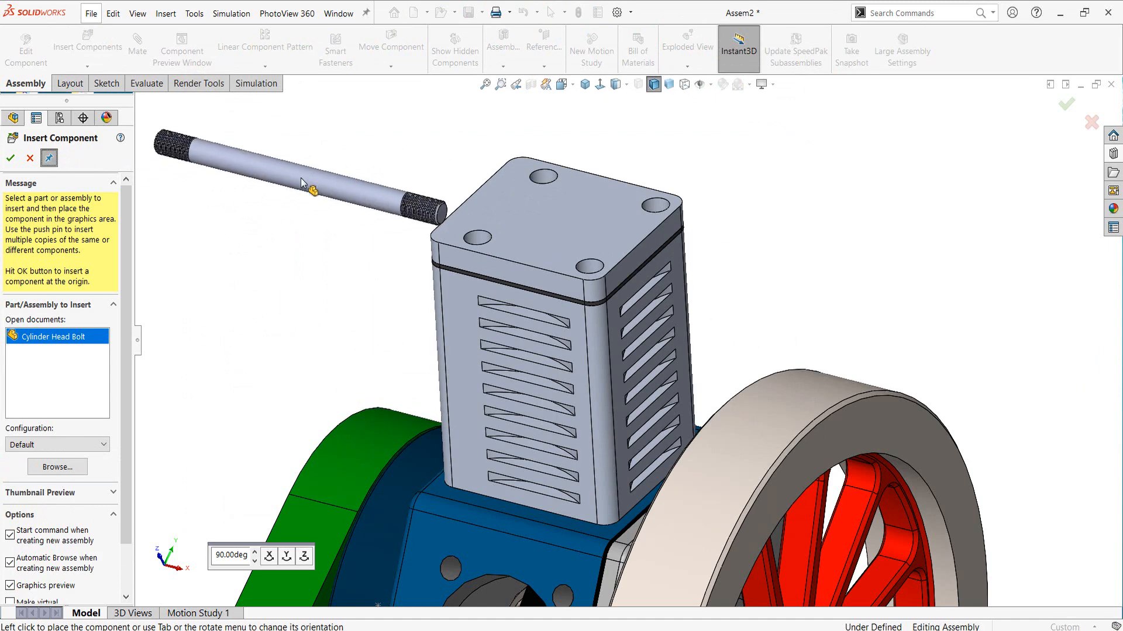
Place four copies of the Cylinder Head Bolt beside the cylinder and finish inserting.
click(340, 163)
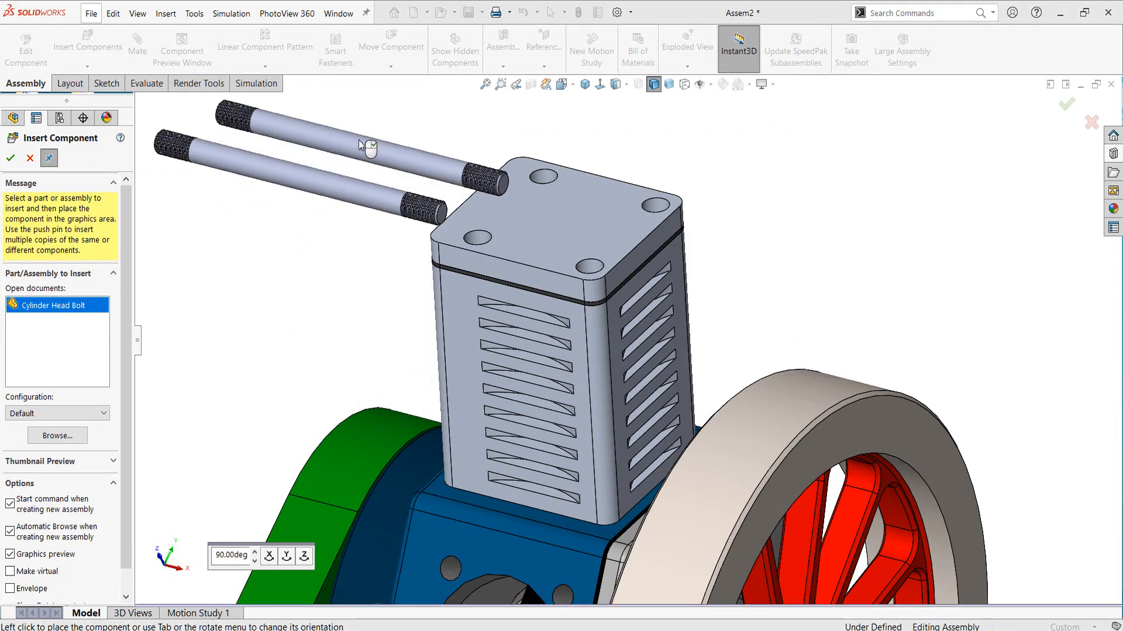
scroll(359, 139, up, 2)
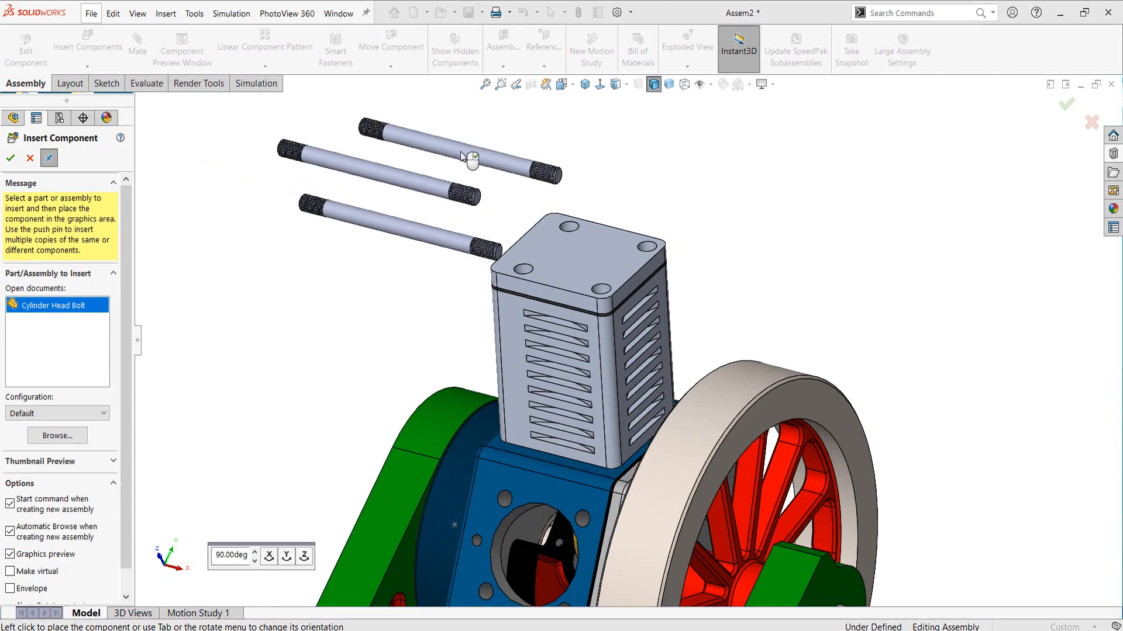
click(468, 155)
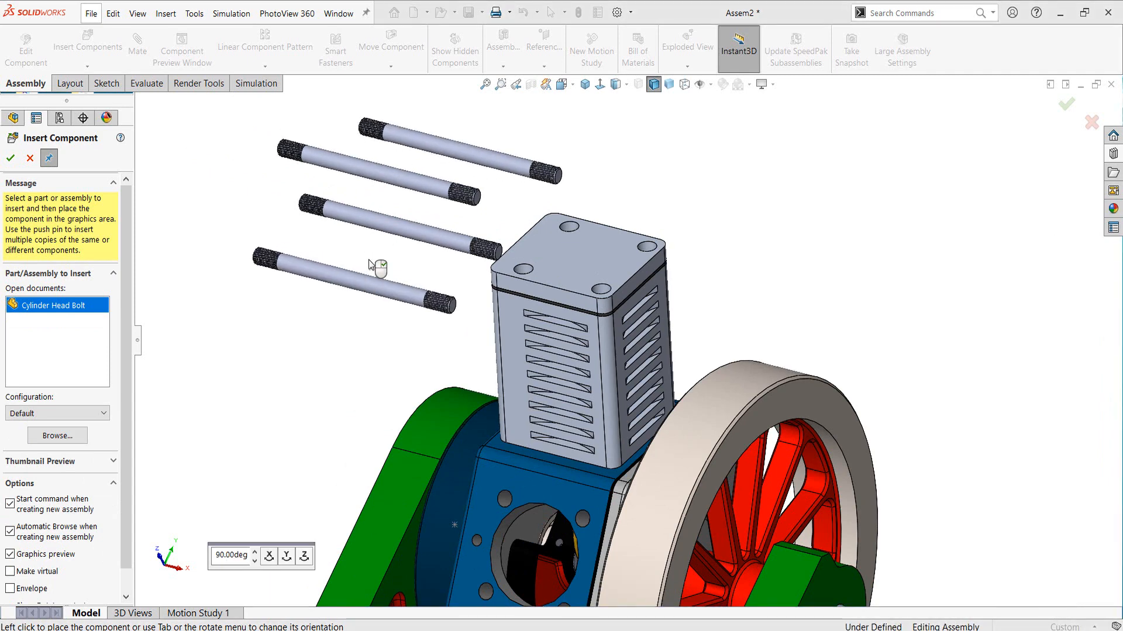
click(369, 260)
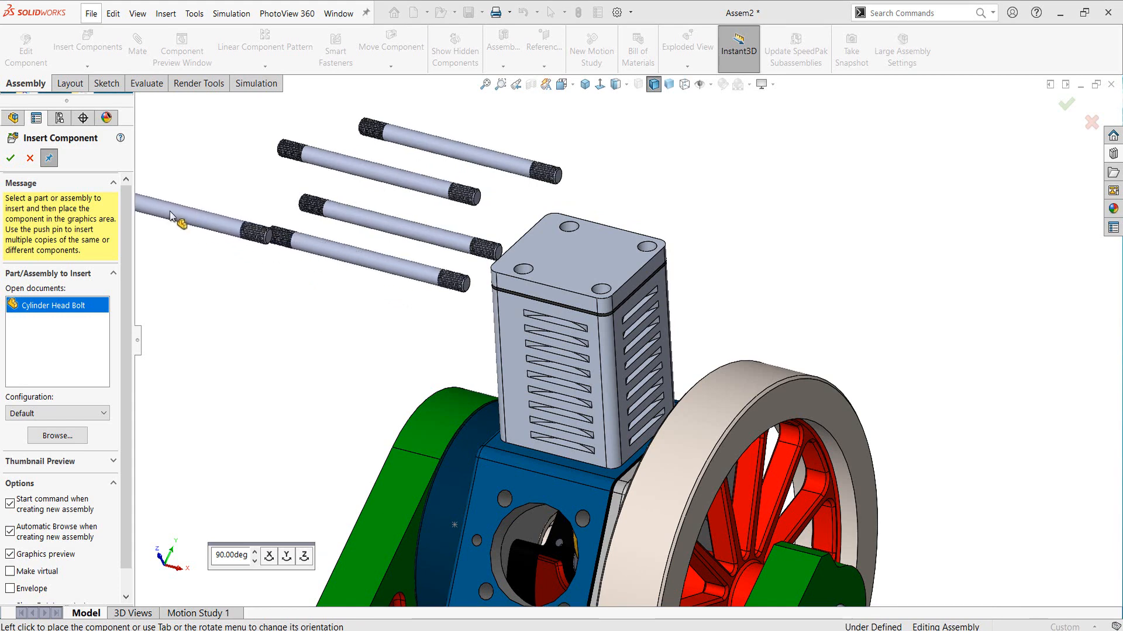
click(13, 157)
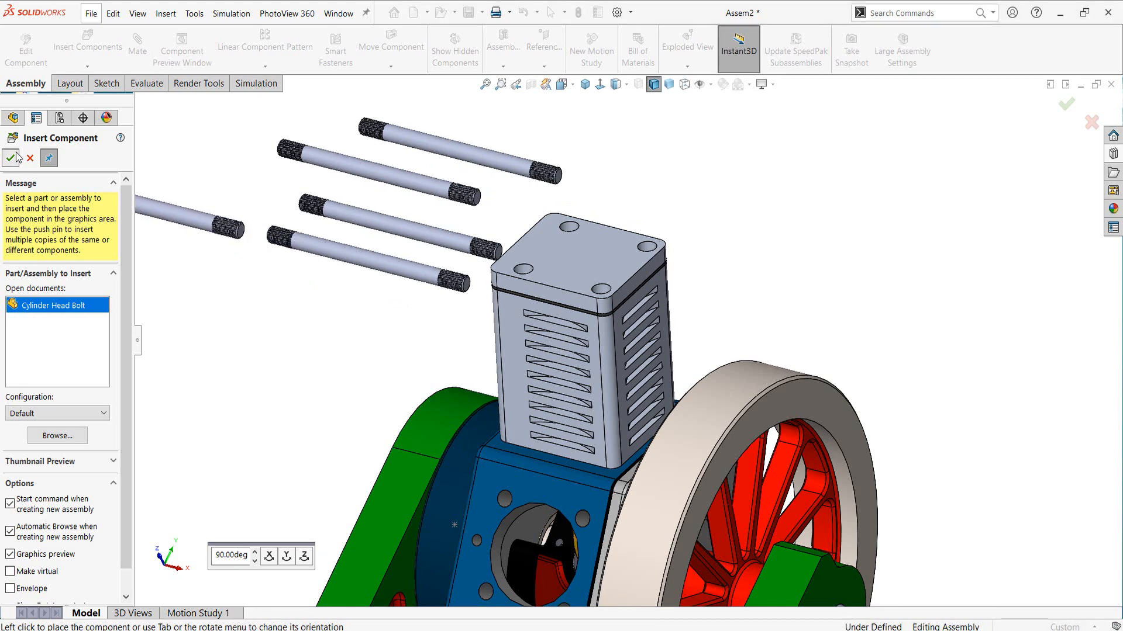
Try to add a concentric mate between the uppermost loose Cylinder Head Bolt and the far bolt hole in the cylinder head.
scroll(616, 239, up, 3)
scroll(615, 238, down, 5)
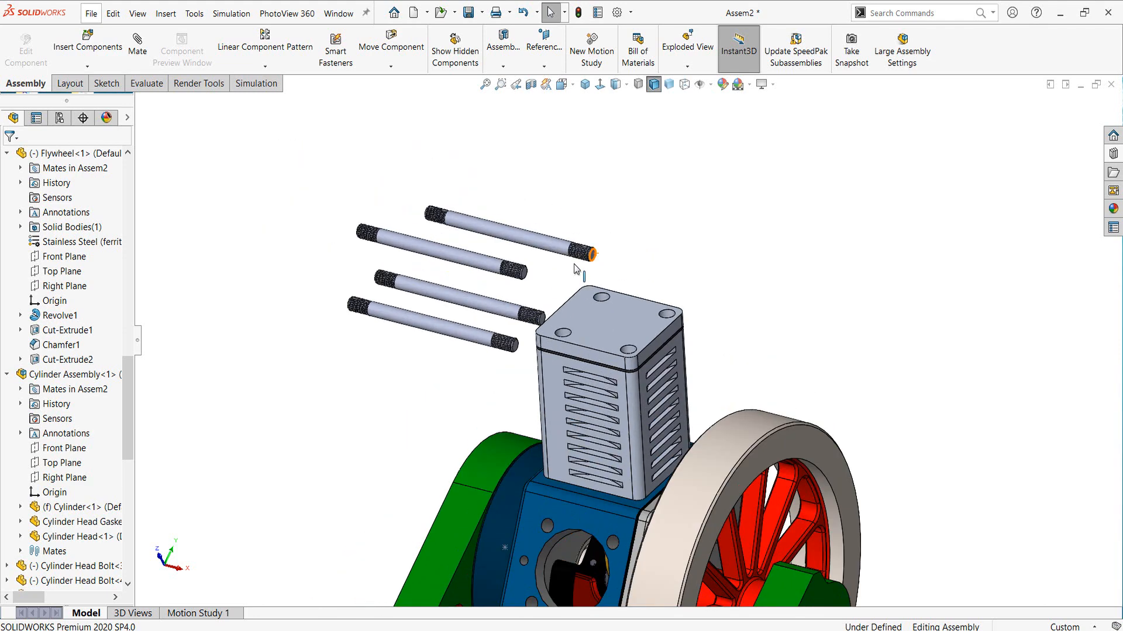
click(500, 231)
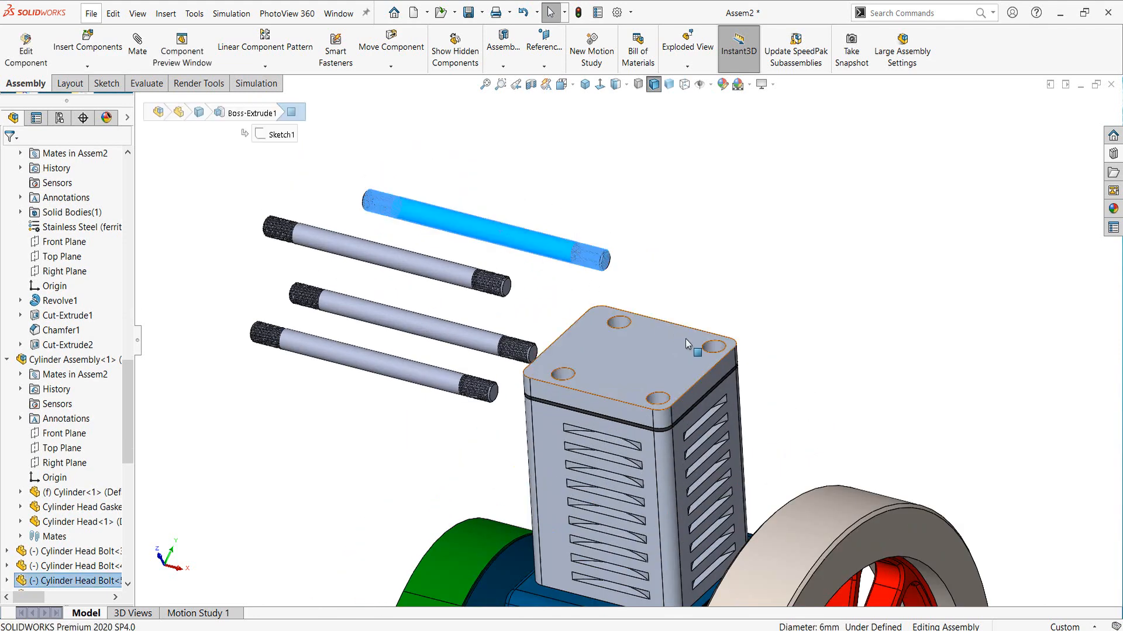
scroll(685, 338, down, 2)
click(582, 319)
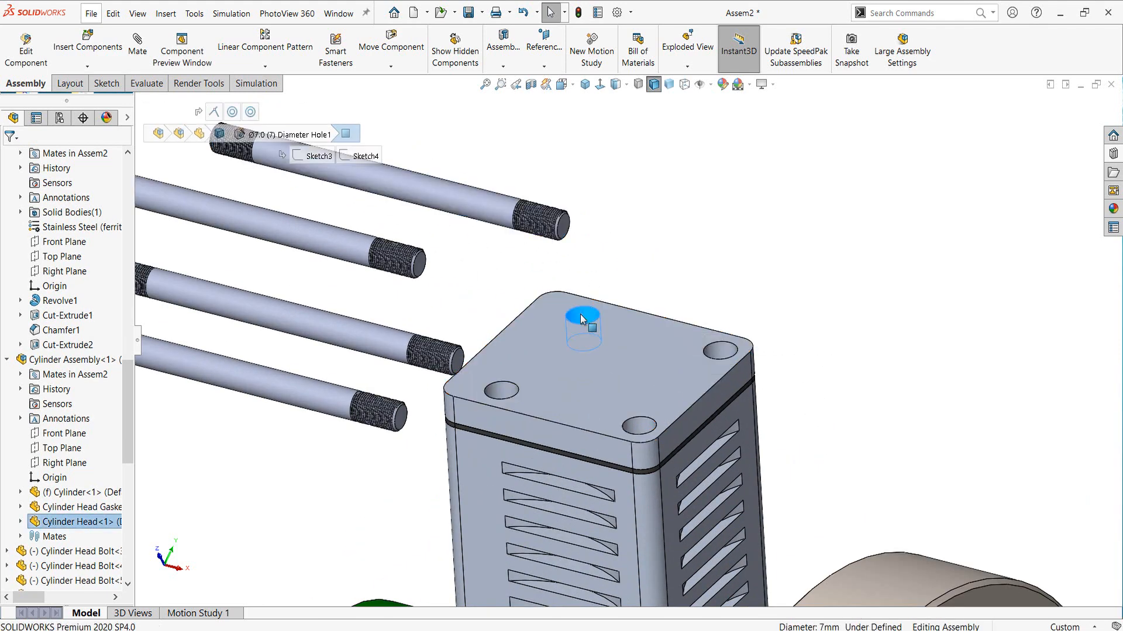
ctrl+click(485, 202)
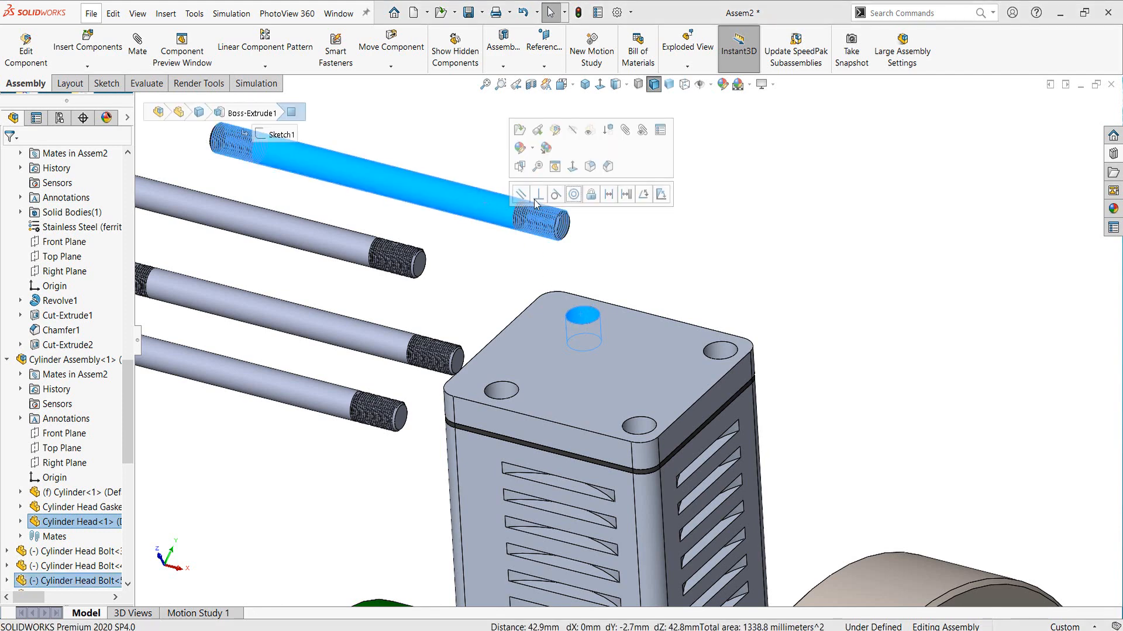
click(579, 194)
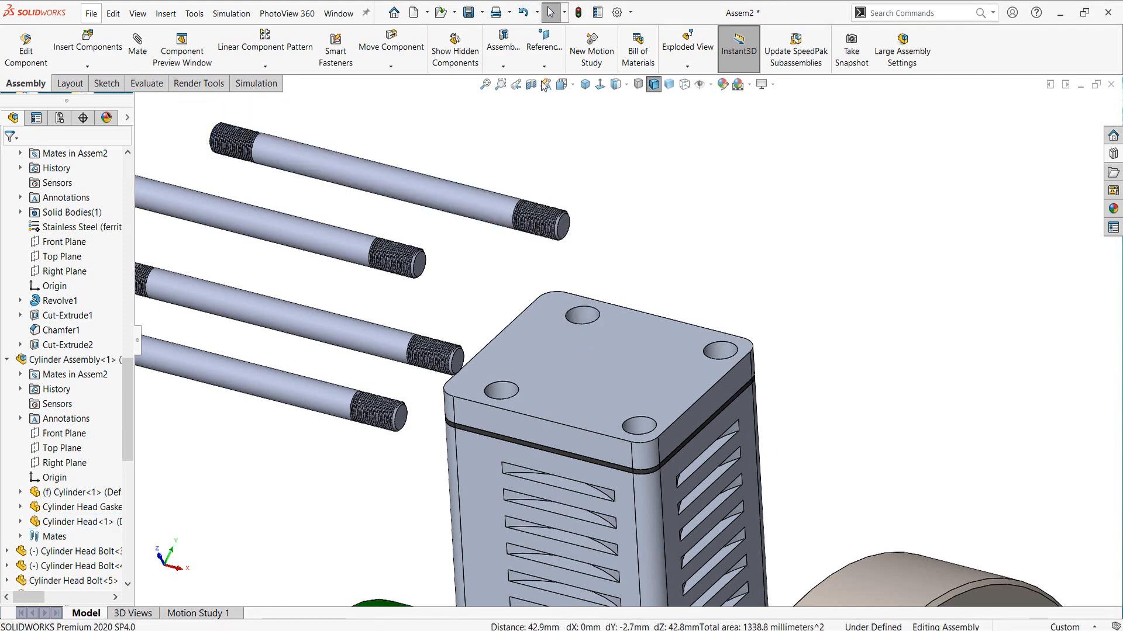
Add a concentric mate between the uppermost loose Cylinder Head Bolt and the far 7 mm hole in the cylinder head.
click(584, 319)
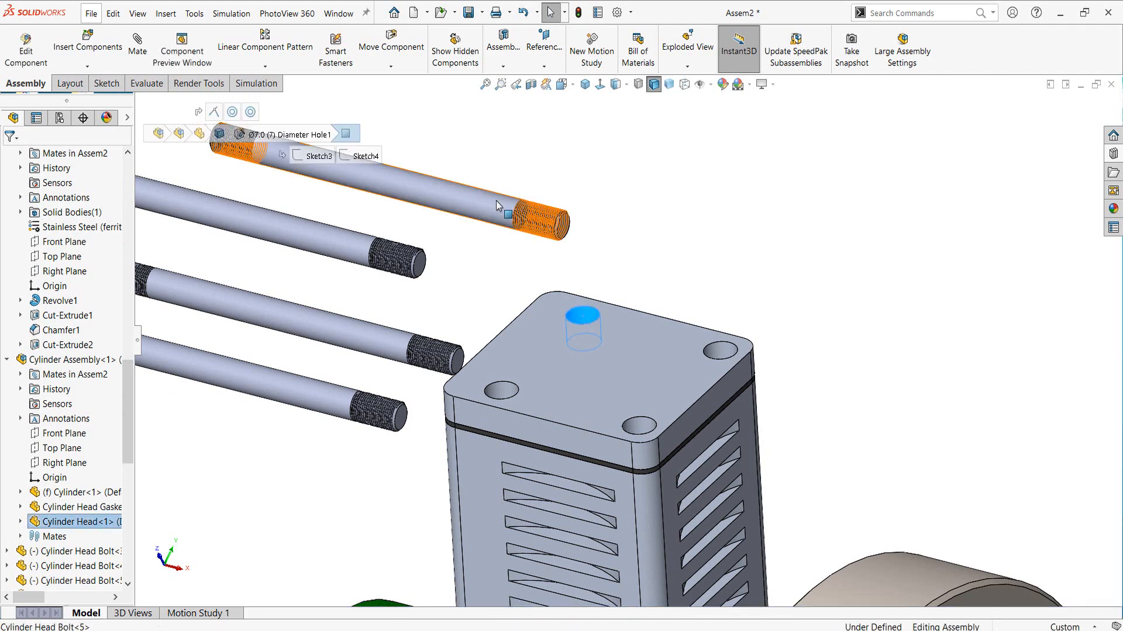
ctrl+click(496, 201)
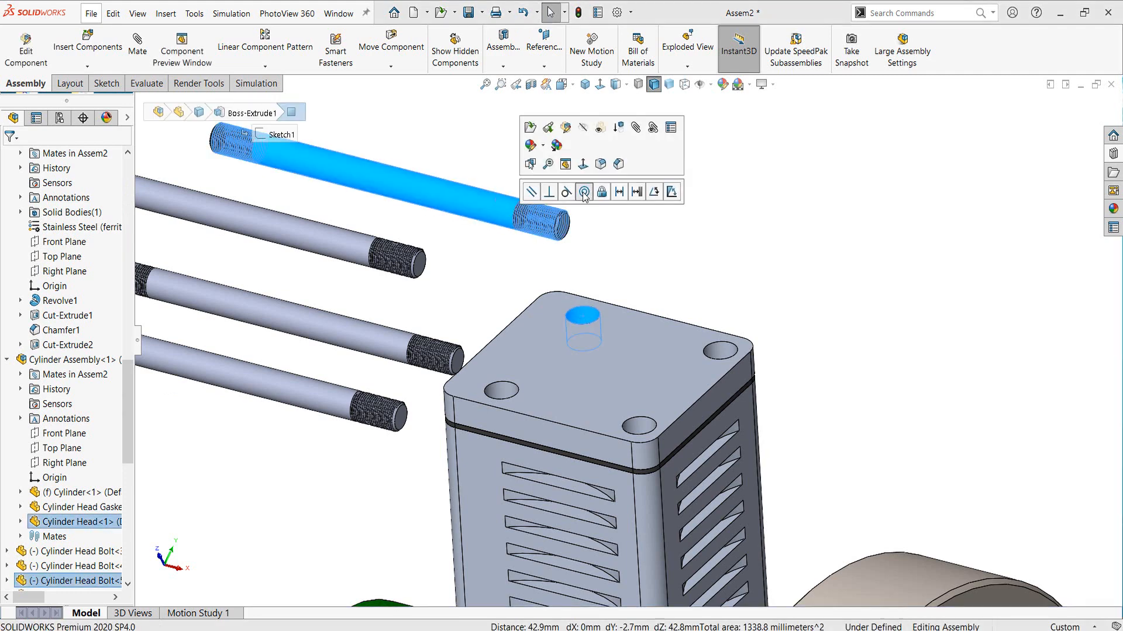
click(584, 193)
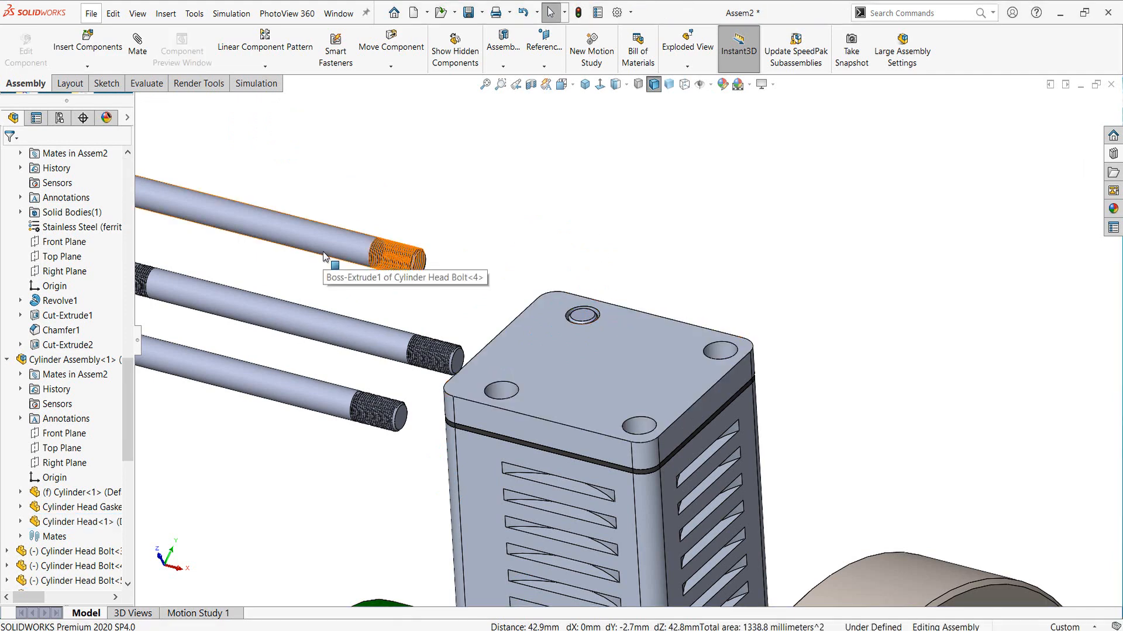
Slide the mated bolt up along its hole so its threaded end stands above the cylinder head.
scroll(585, 313, down, 5)
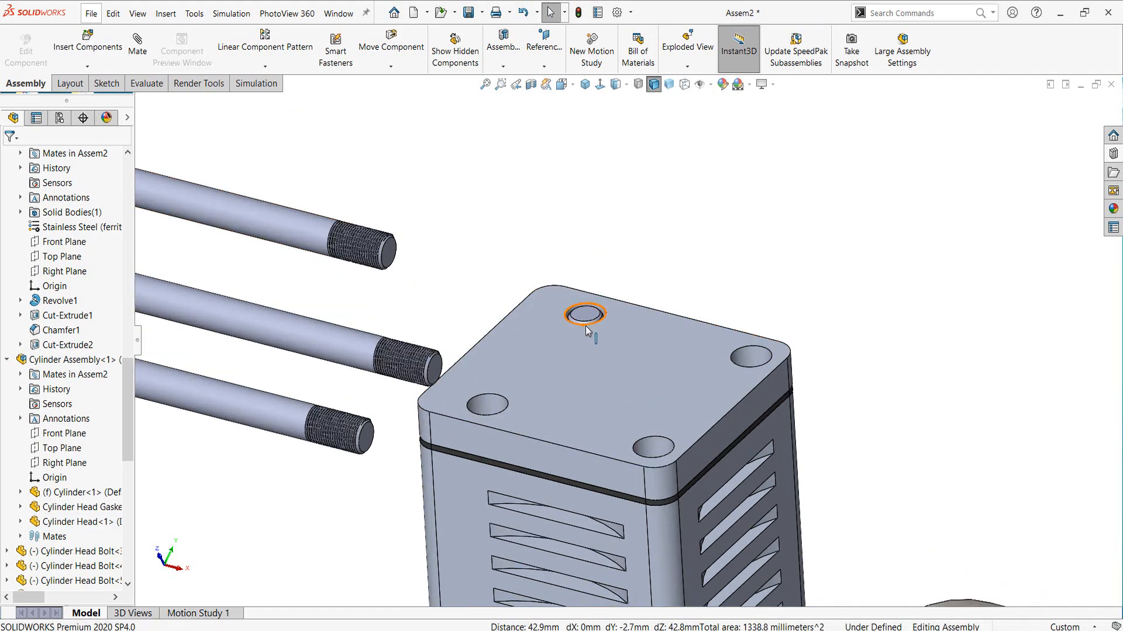
click(589, 310)
drag(590, 302, 592, 253)
key(Escape)
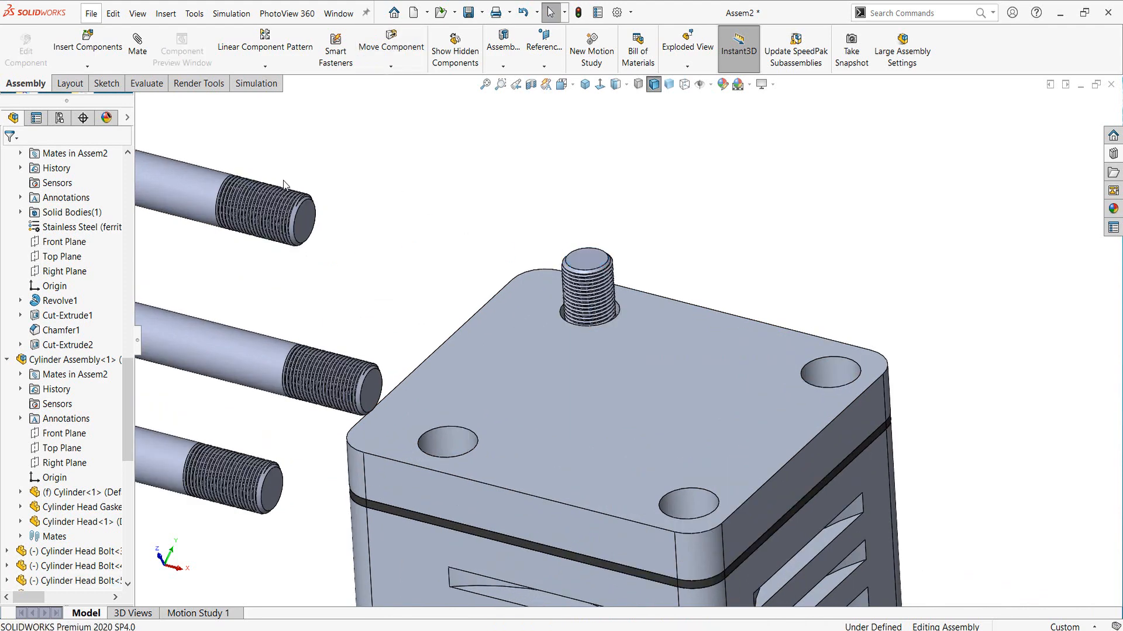
Add concentric mates between the three remaining loose Cylinder Head Bolts and the three empty holes in the cylinder head.
click(202, 173)
ctrl+click(449, 442)
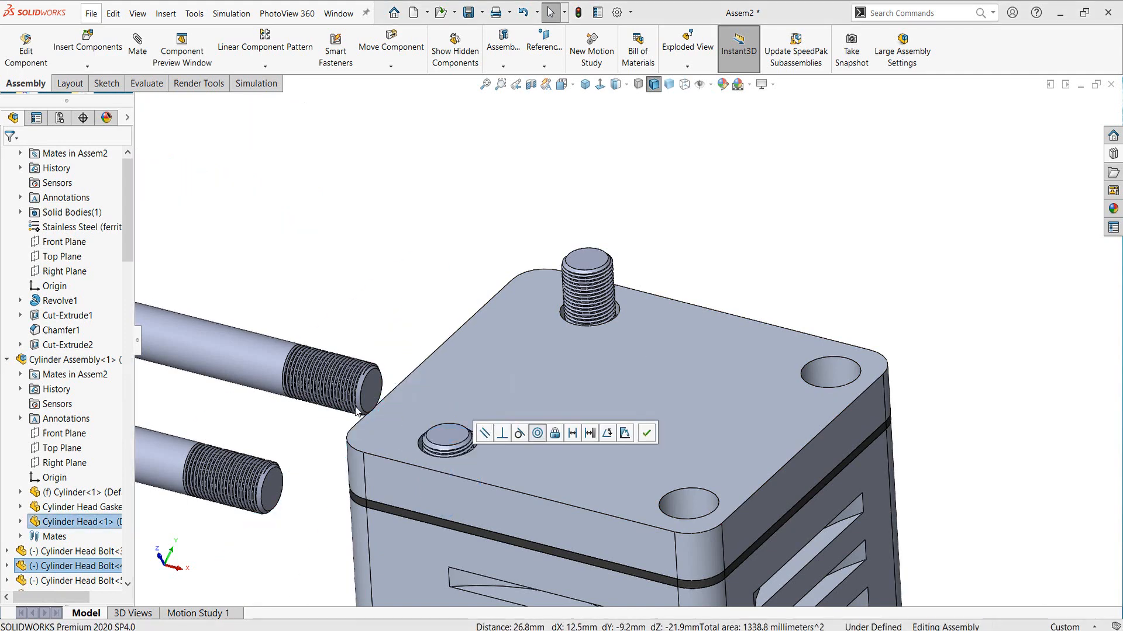
click(261, 369)
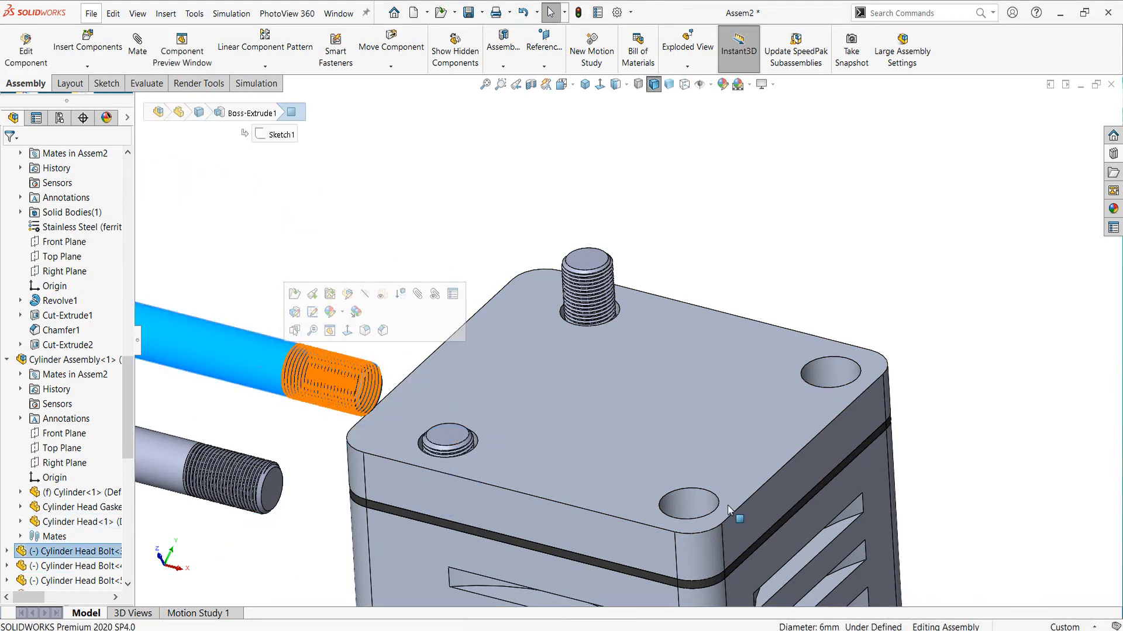
ctrl+click(685, 504)
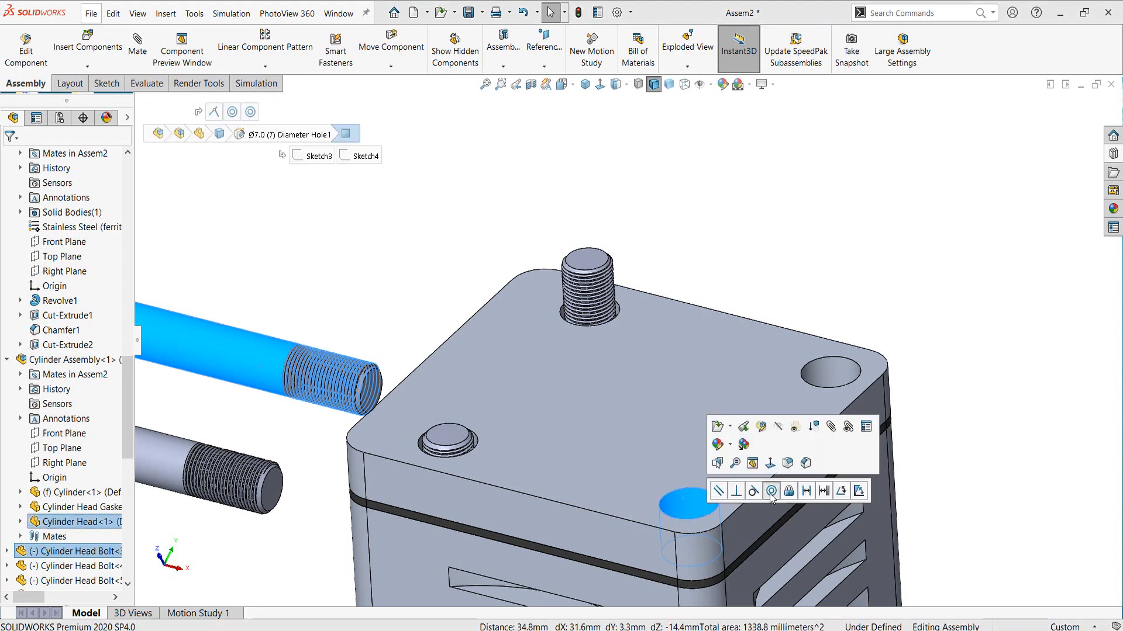
click(771, 491)
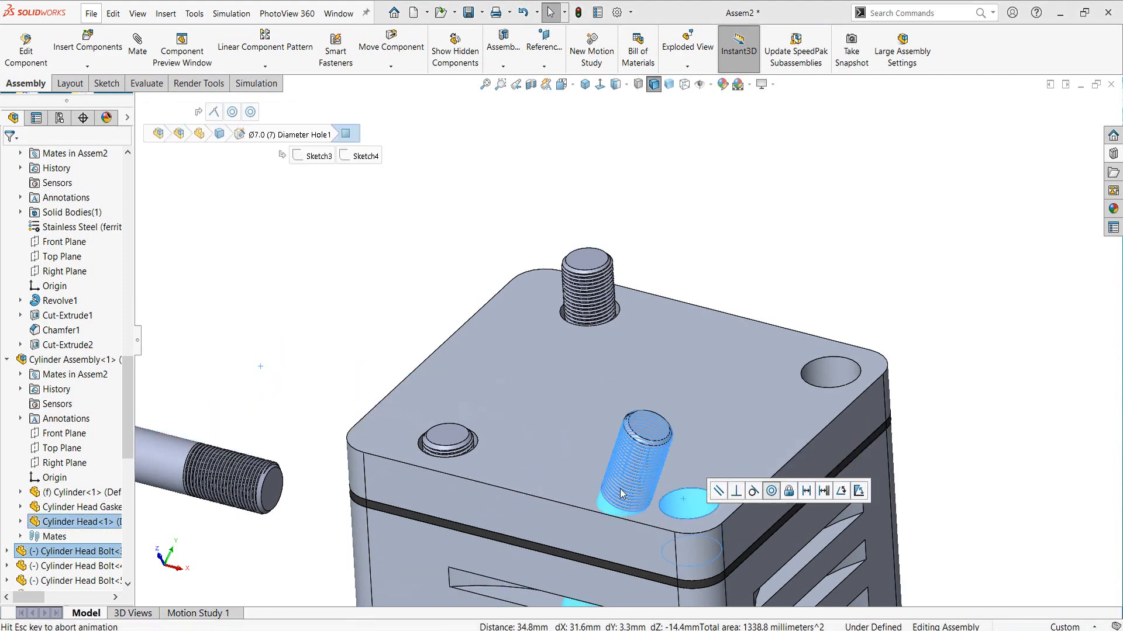
click(171, 456)
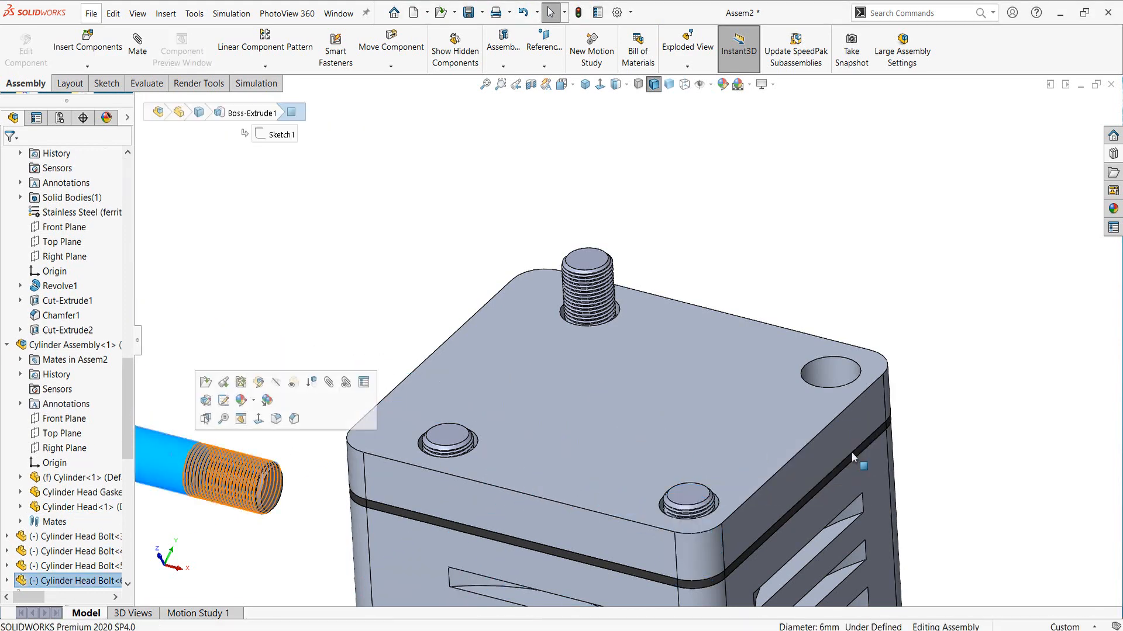
click(834, 379)
click(921, 368)
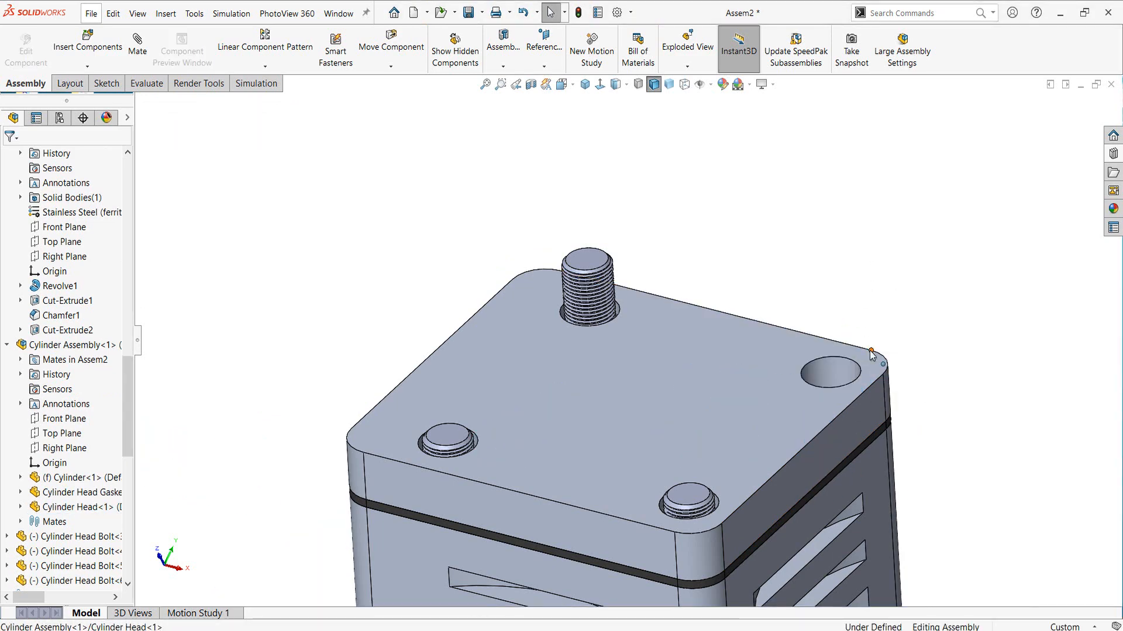
Raise the other three bolts along their holes so their threaded ends protrude above the cylinder head.
middle_drag(870, 351, 865, 394)
drag(835, 396, 823, 321)
drag(462, 466, 448, 435)
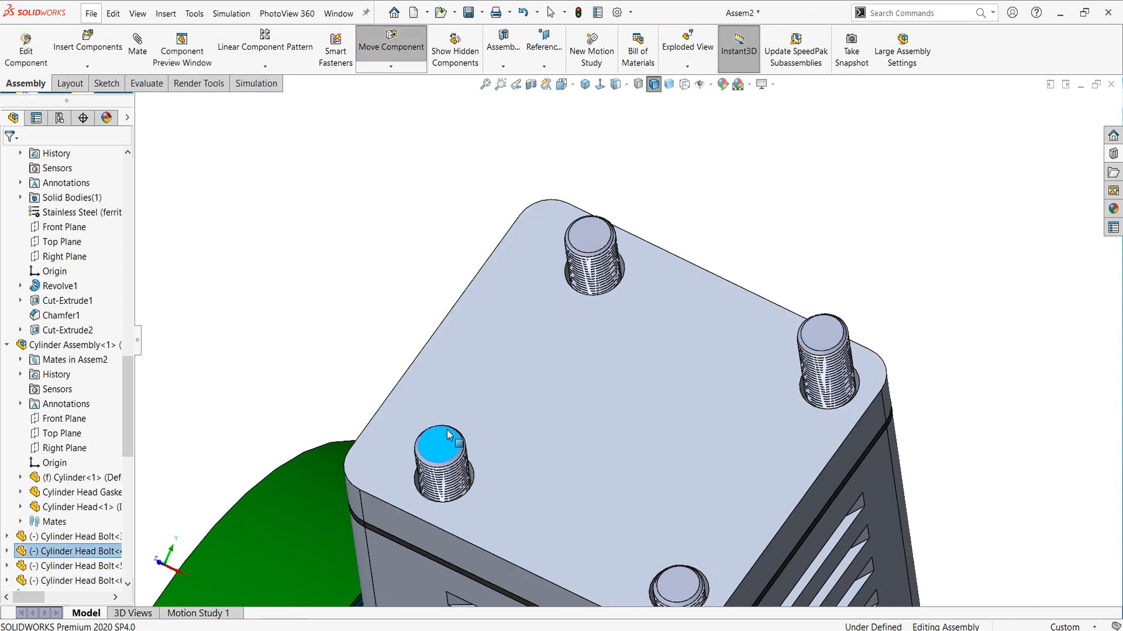
drag(683, 579, 687, 545)
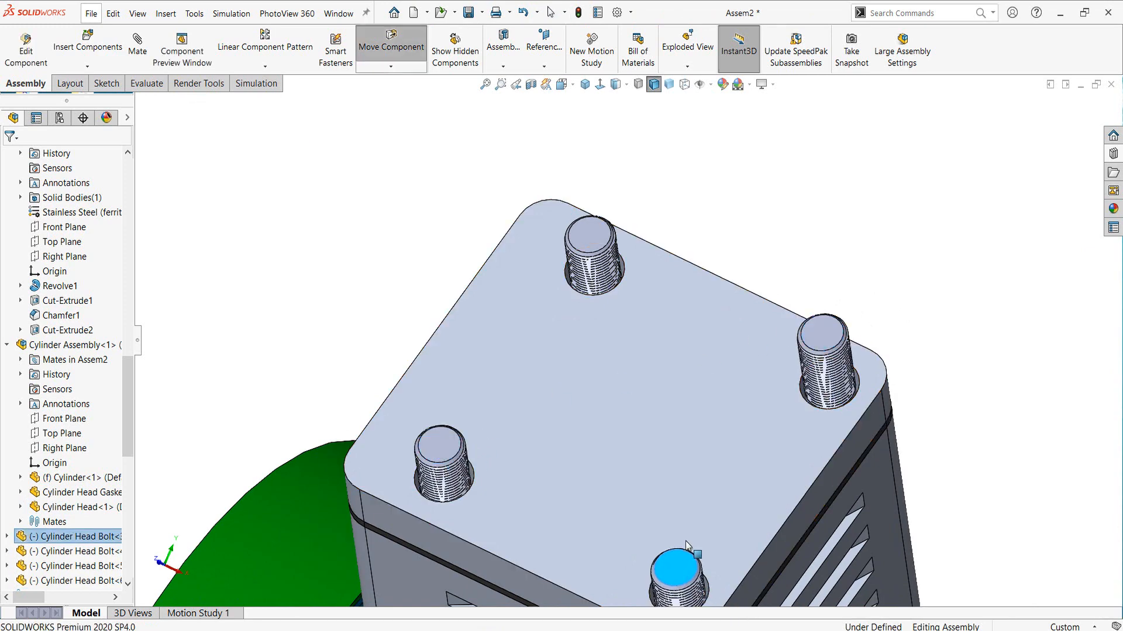
click(740, 256)
middle_drag(695, 342, 694, 248)
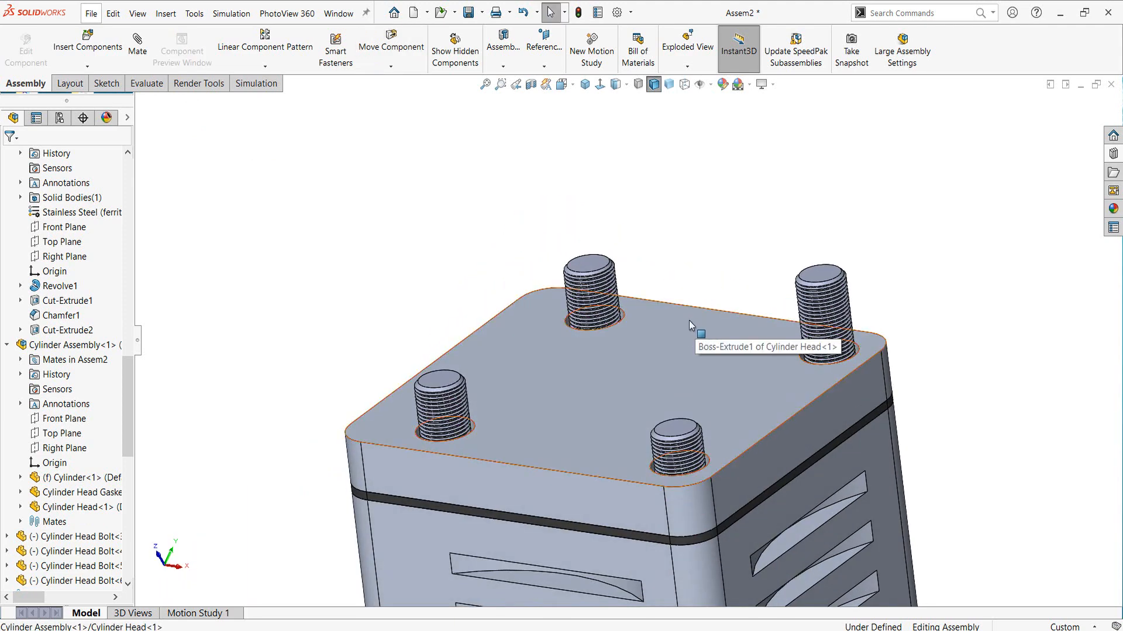
Open the Hex Nuts - Cap category of the DIN nuts in the Toolbox design library.
click(1113, 154)
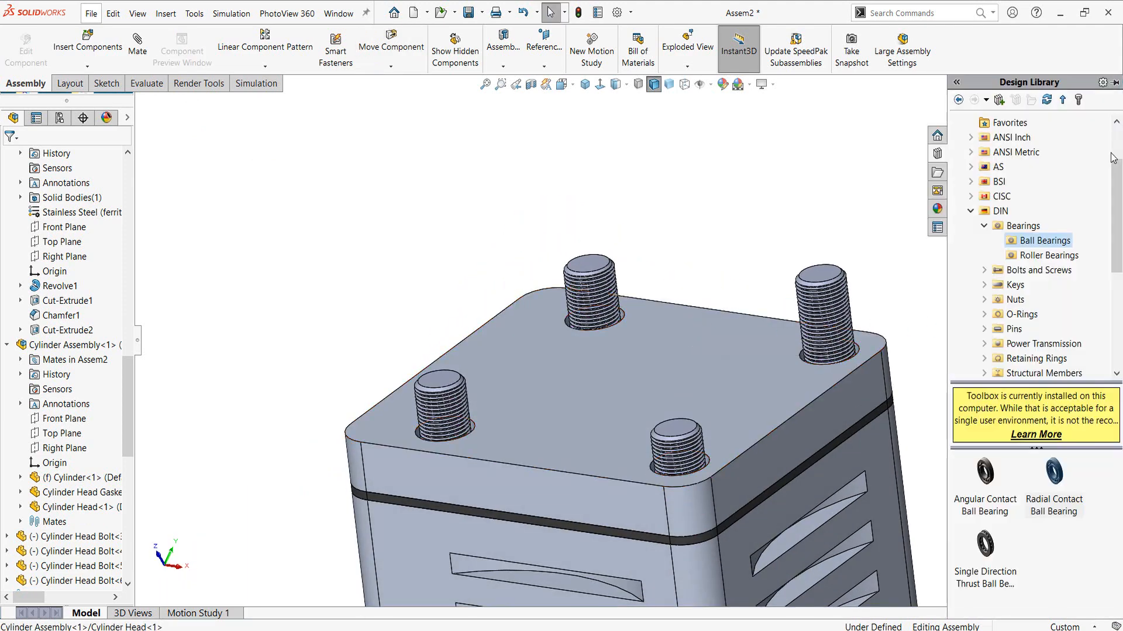
double_click(999, 211)
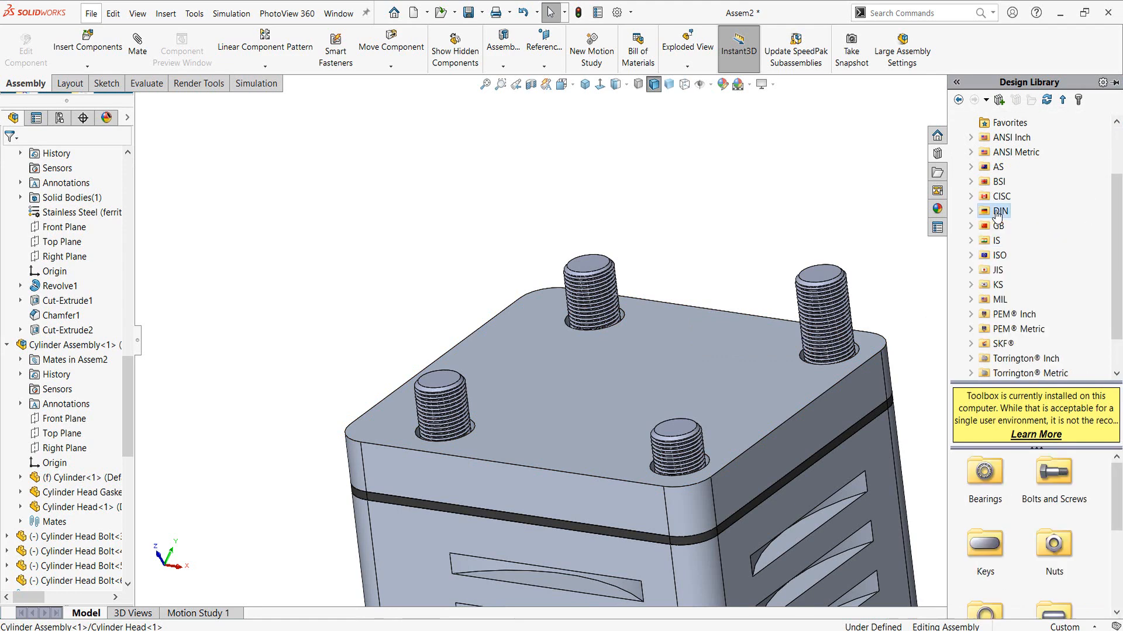
double_click(1054, 546)
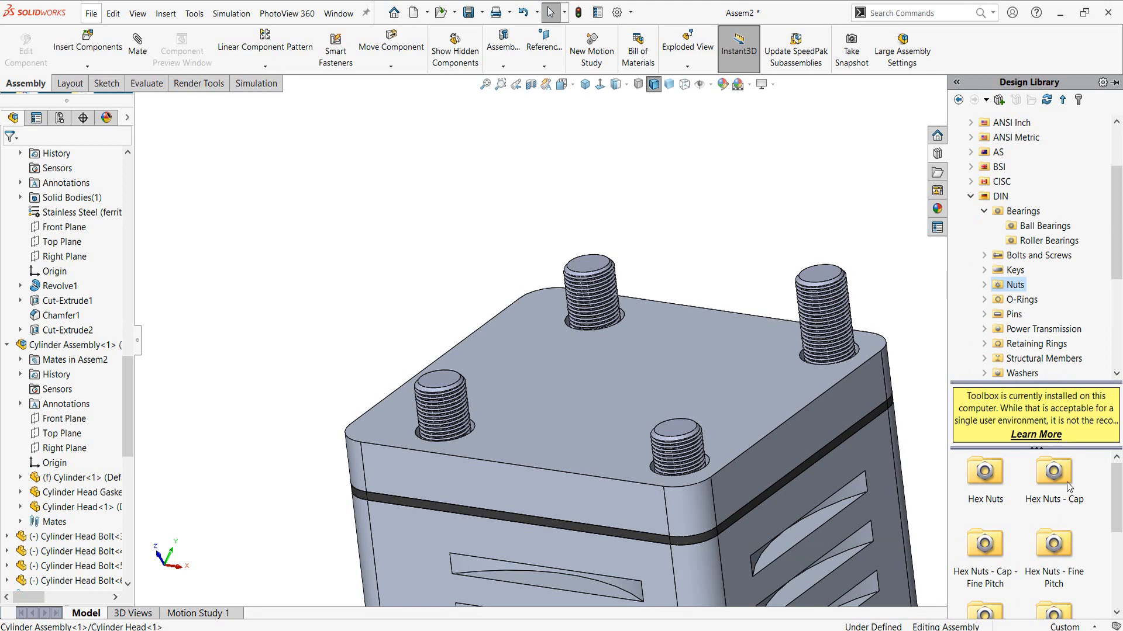
double_click(1061, 479)
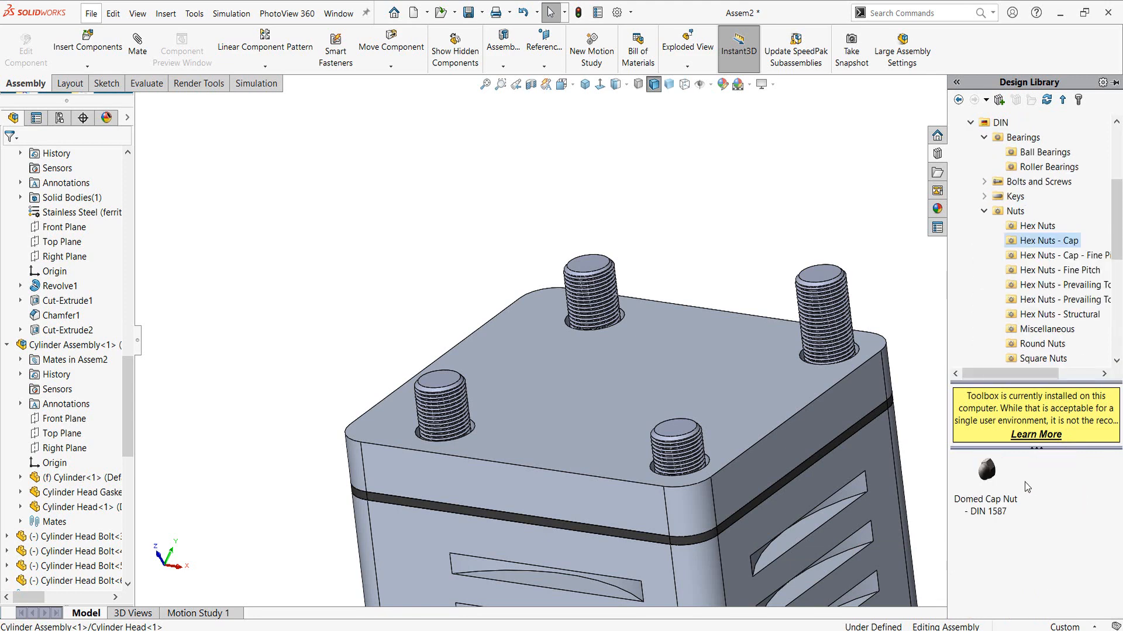
Place a Domed Cap Nut - DIN 1587 from the library onto the far bolt at the cylinder head surface.
mouse_move(992, 484)
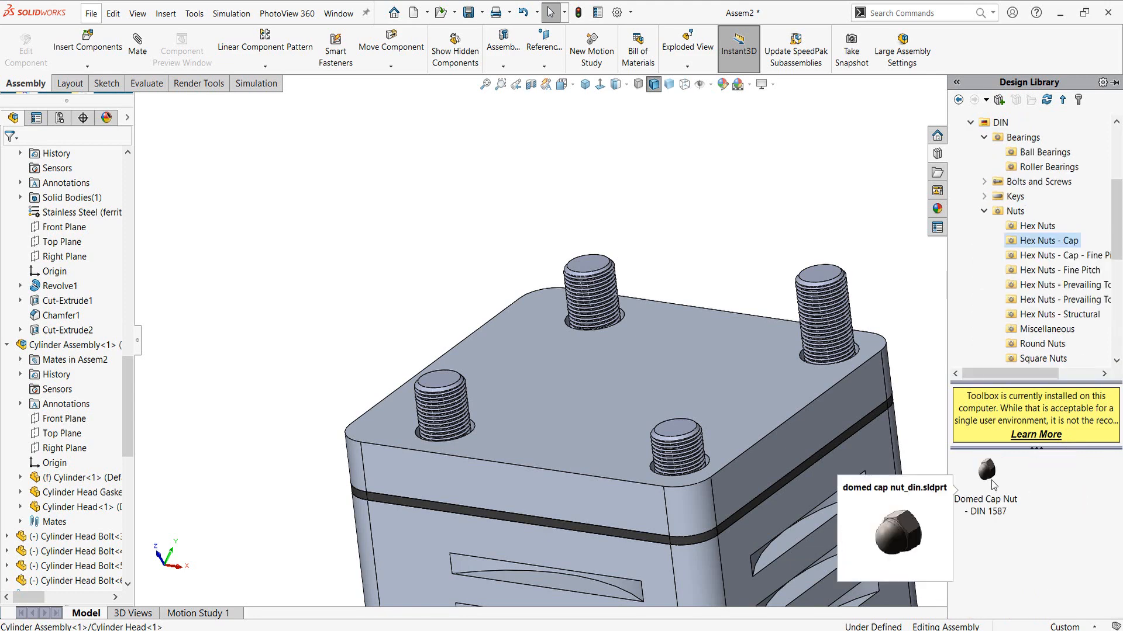
click(988, 473)
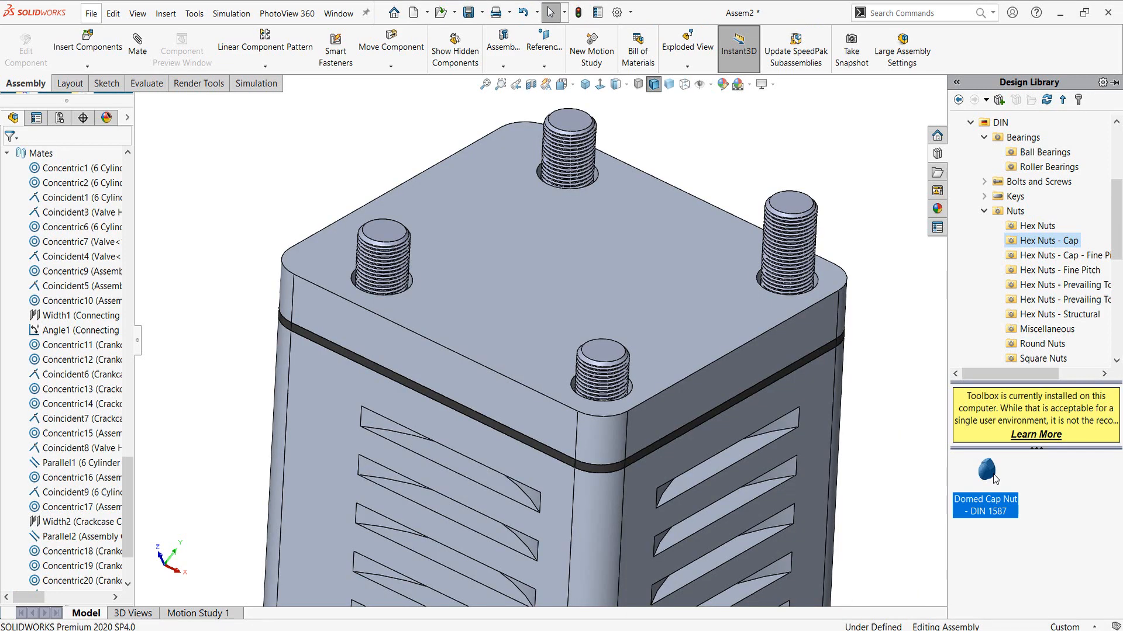
drag(994, 480, 595, 164)
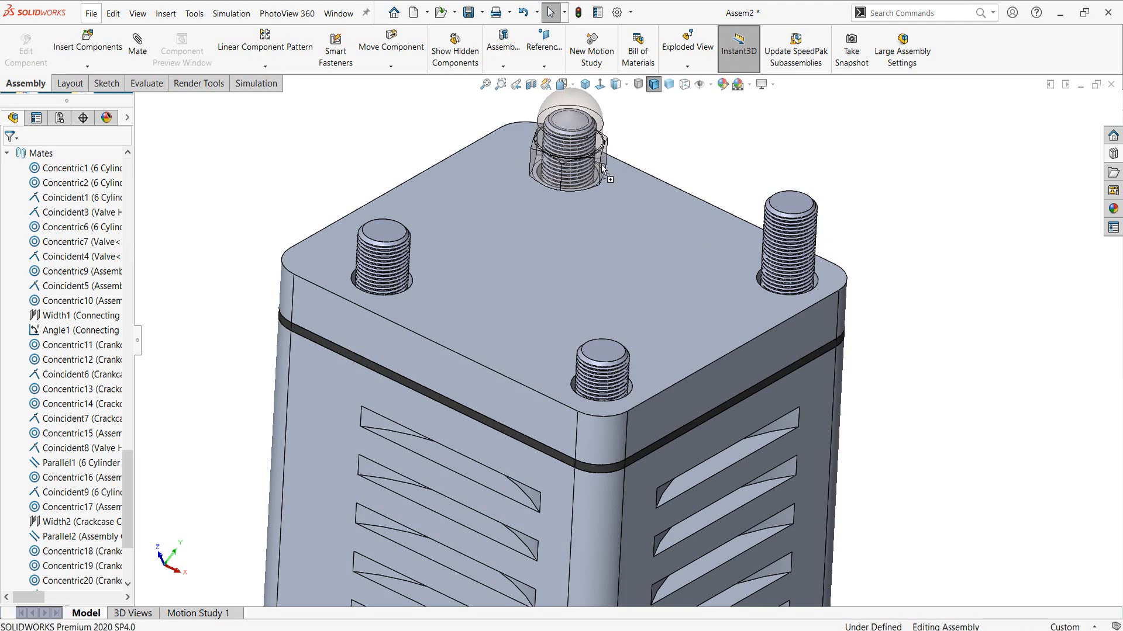
drag(603, 167, 602, 167)
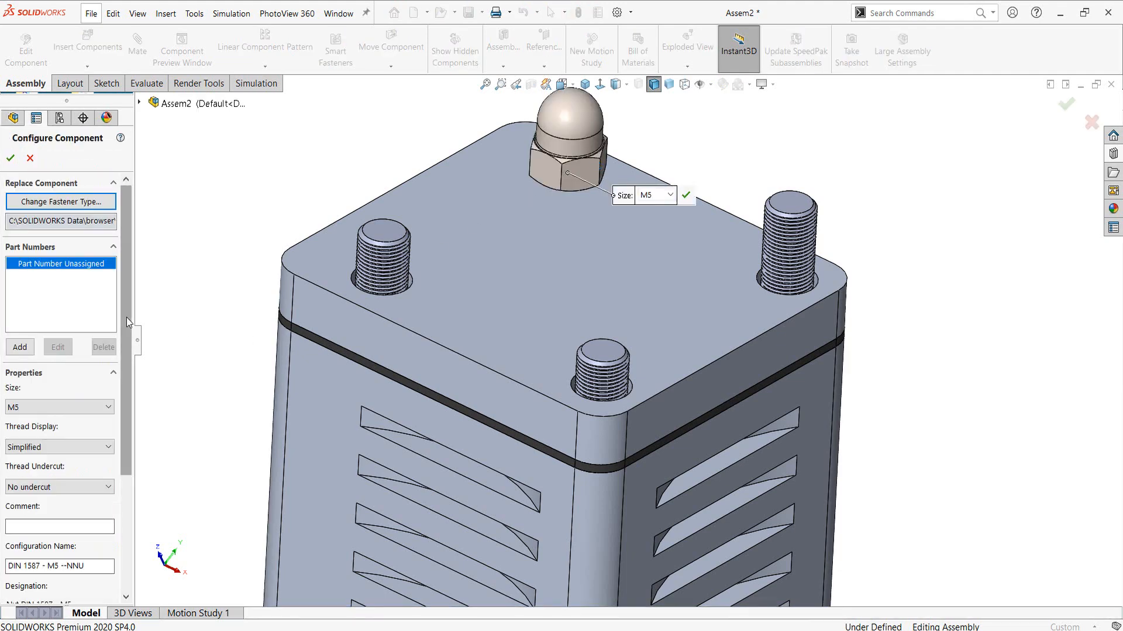
Configure the domed cap nut with size M5 and Simplified thread display, and finish without inserting further copies.
drag(126, 321, 128, 352)
click(67, 359)
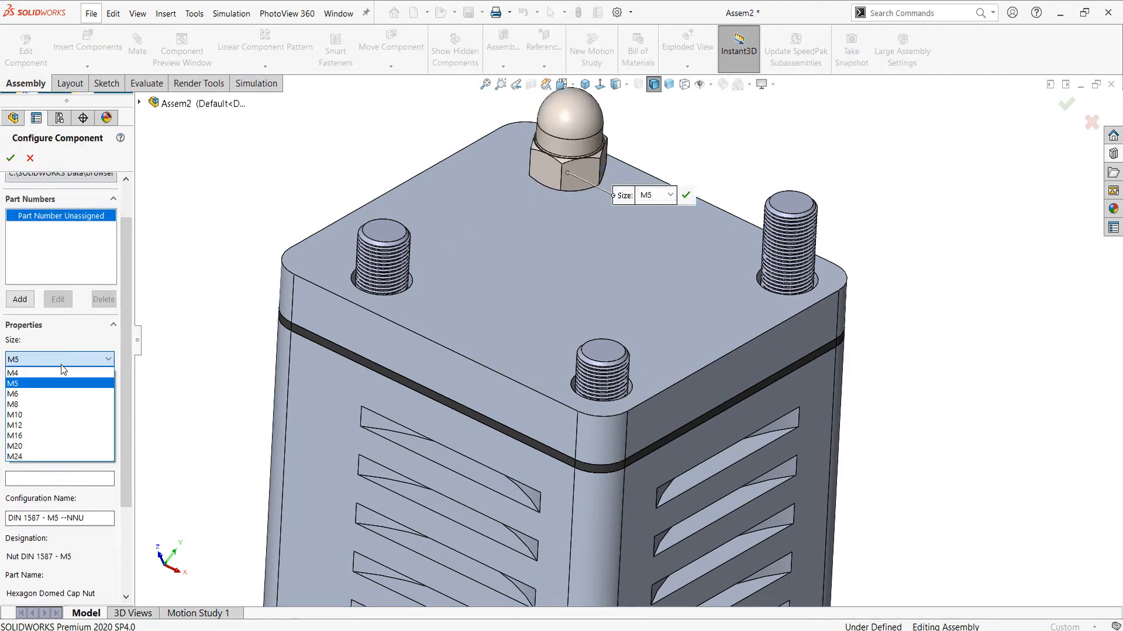
click(61, 383)
scroll(125, 349, down, 1)
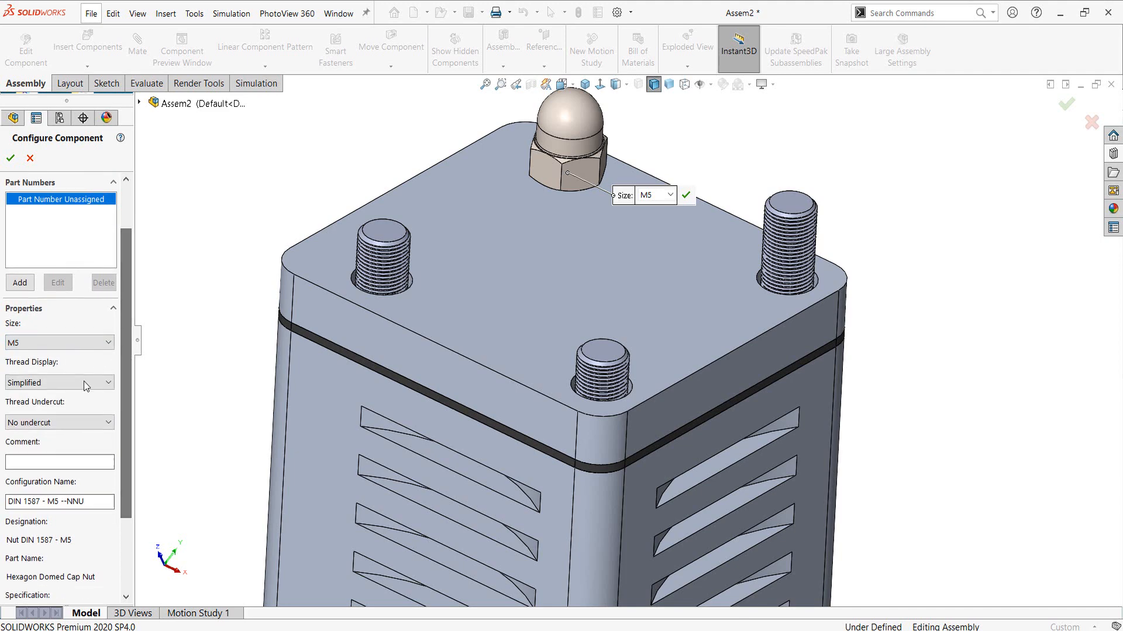
click(71, 383)
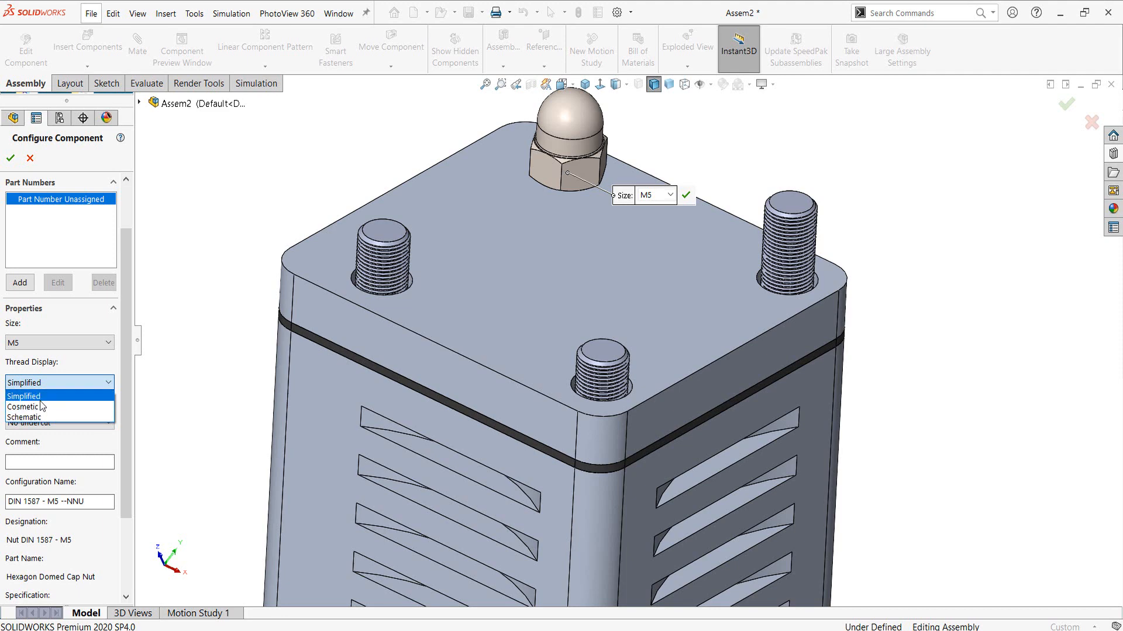
click(77, 397)
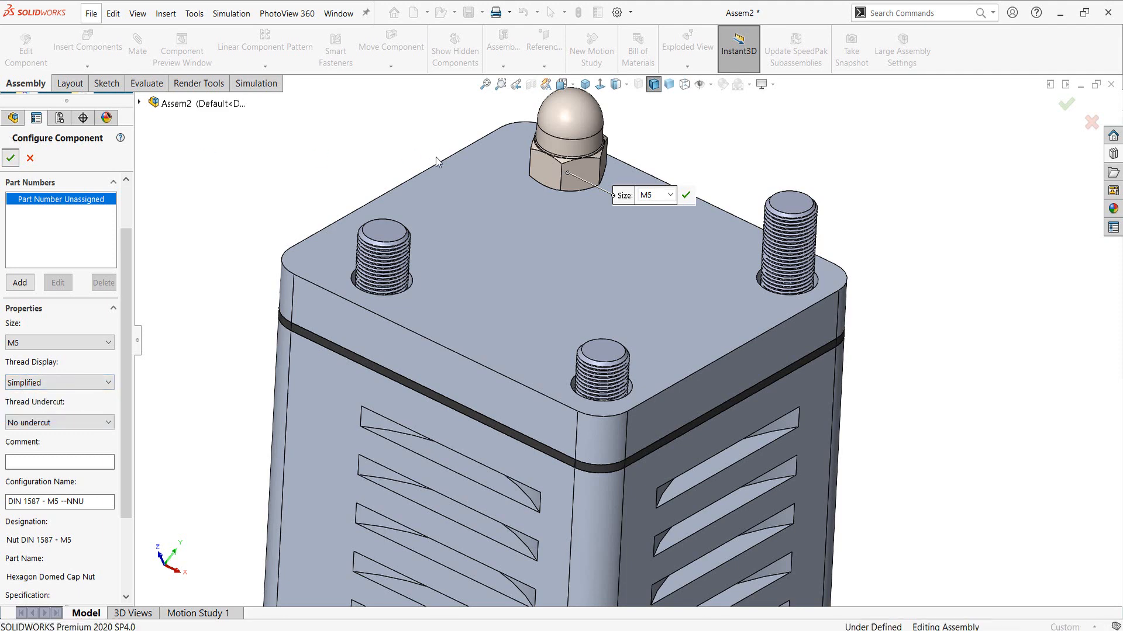
key(Return)
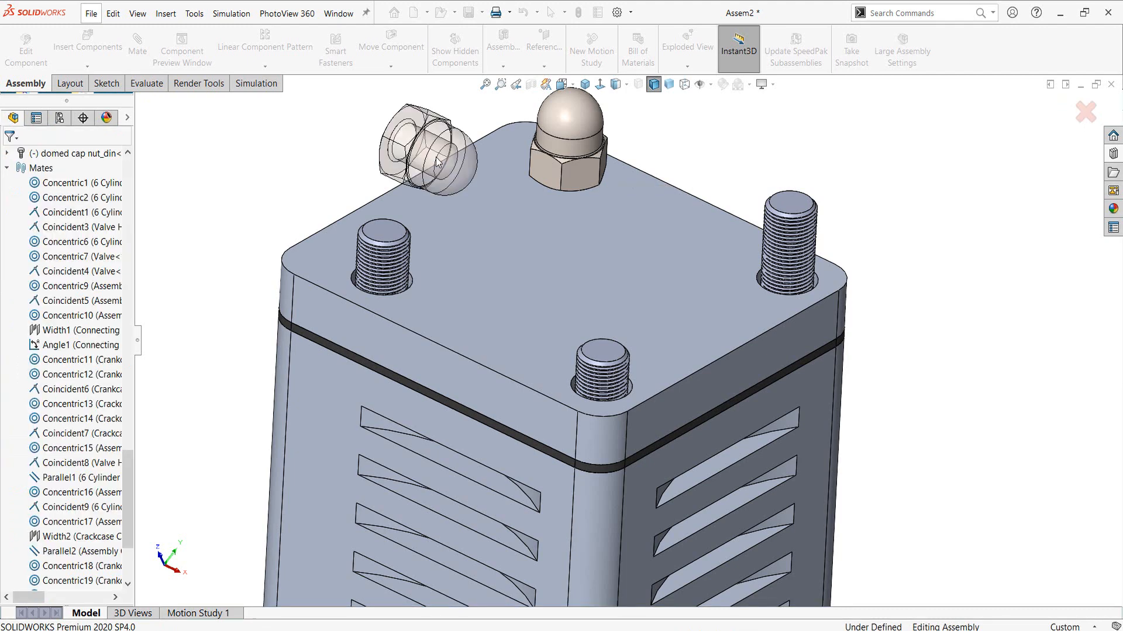
key(Escape)
Lower the three bolts without nuts along their holes so that only short threaded ends protrude above the cylinder head.
middle_drag(579, 212, 581, 178)
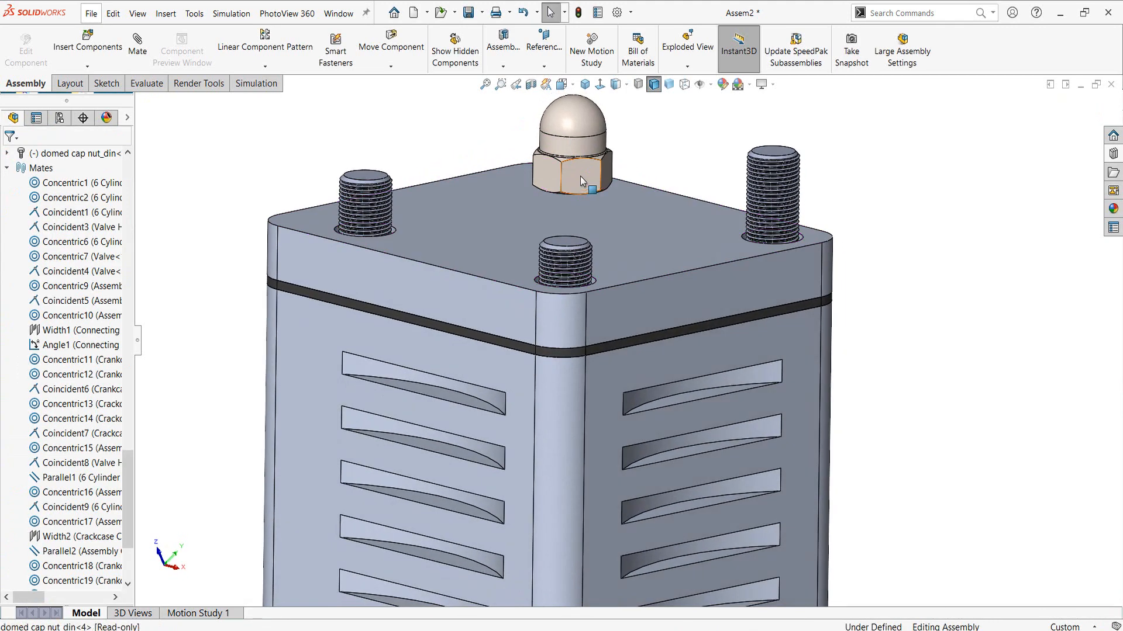
drag(581, 181, 587, 199)
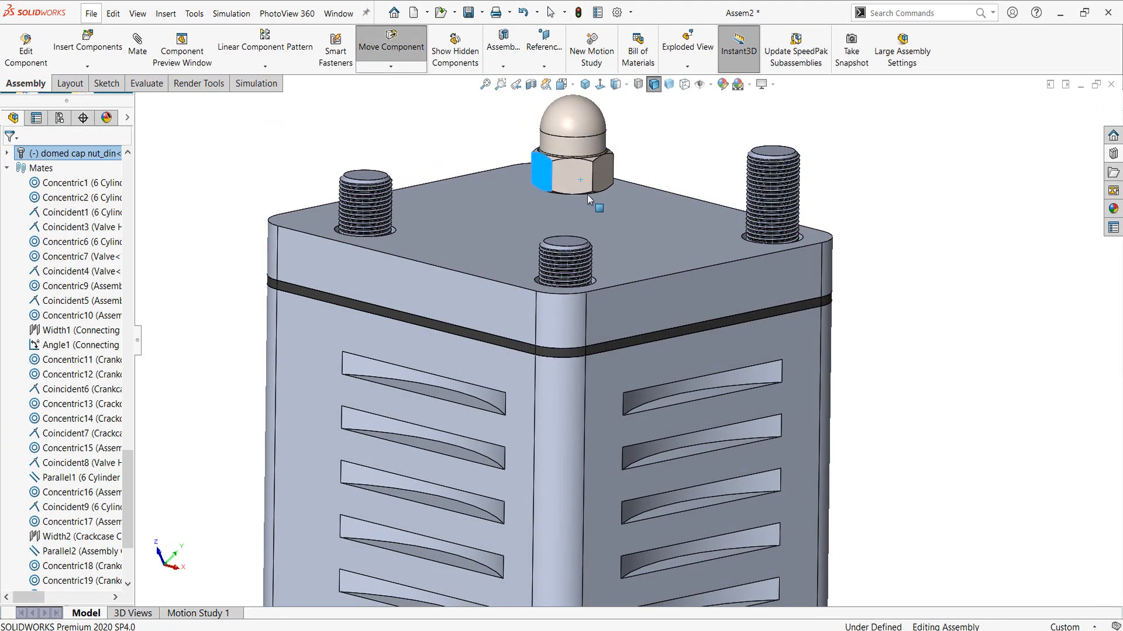
drag(595, 104, 602, 178)
drag(777, 161, 782, 215)
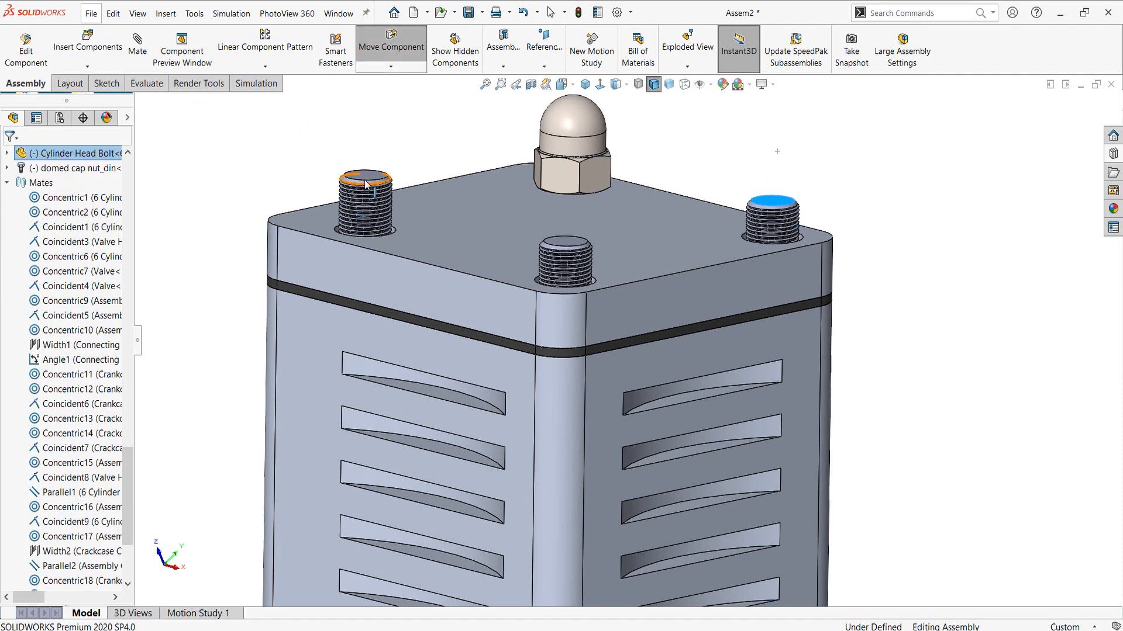
drag(364, 179, 367, 204)
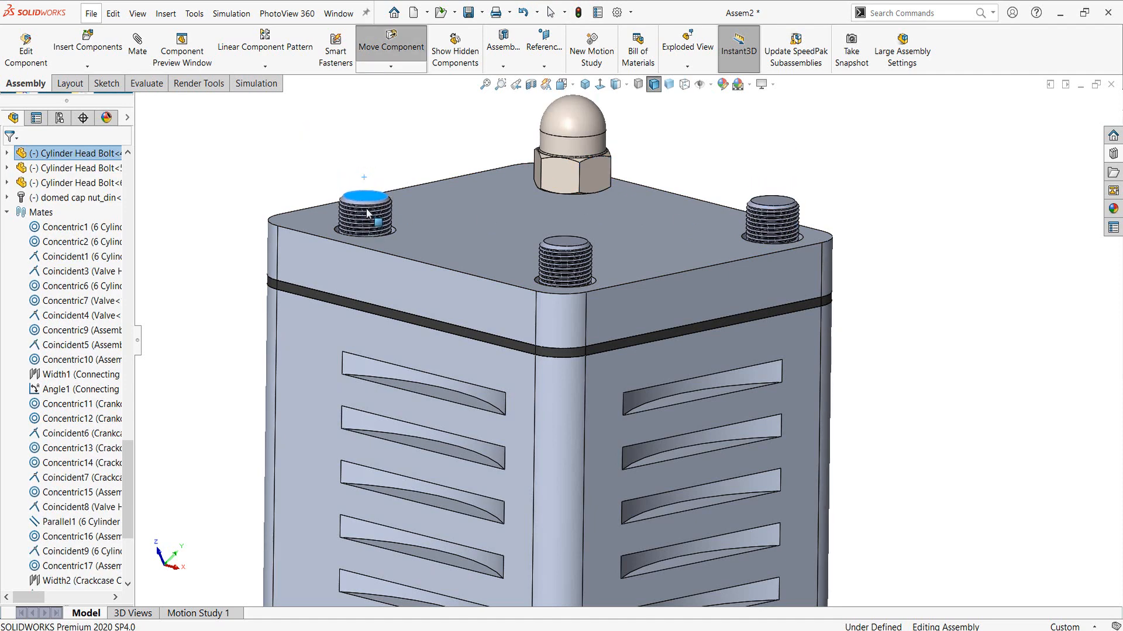
drag(558, 241, 559, 251)
drag(776, 212, 777, 220)
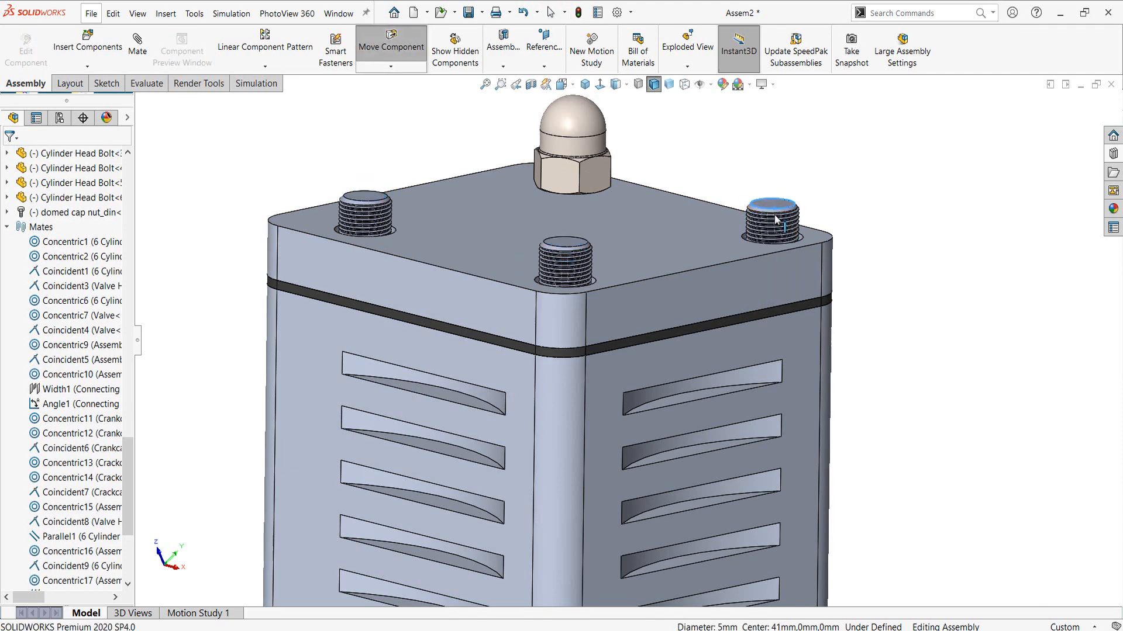
drag(563, 245, 565, 259)
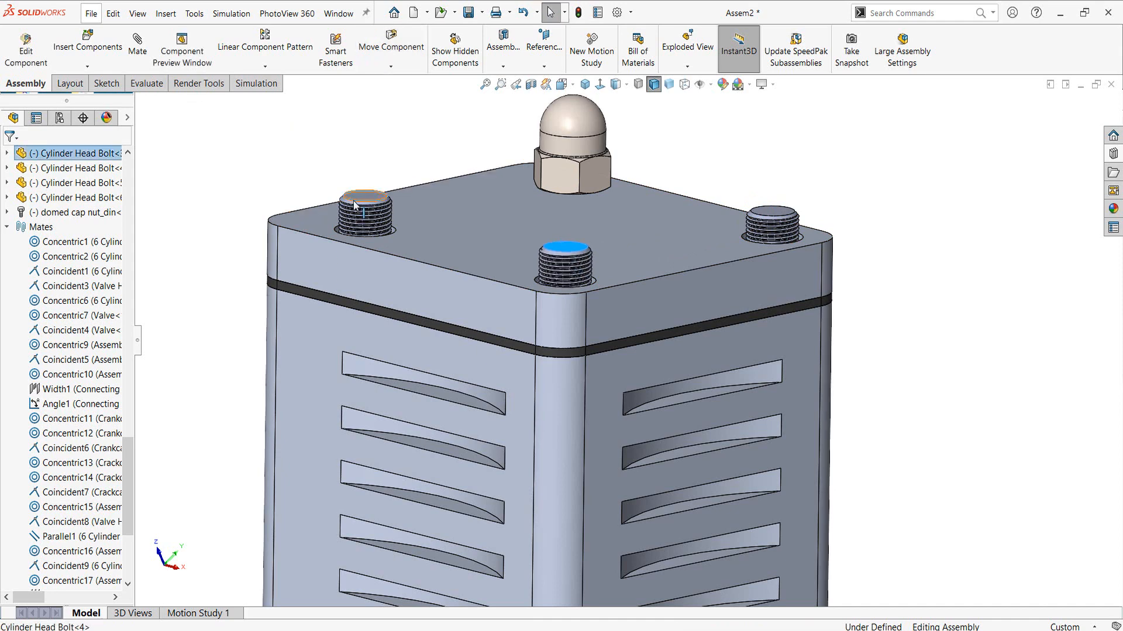
drag(355, 204, 356, 212)
click(910, 210)
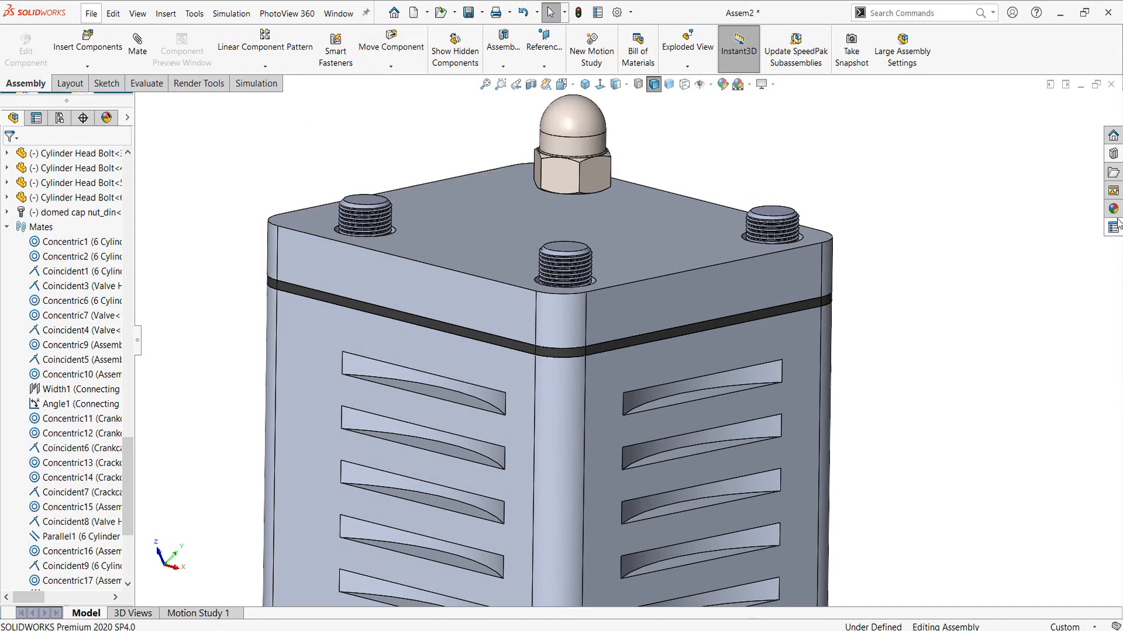
Place another Domed Cap Nut - DIN 1587 from the Toolbox library on the right-hand bolt, with size M5 and Simplified thread display.
click(1114, 155)
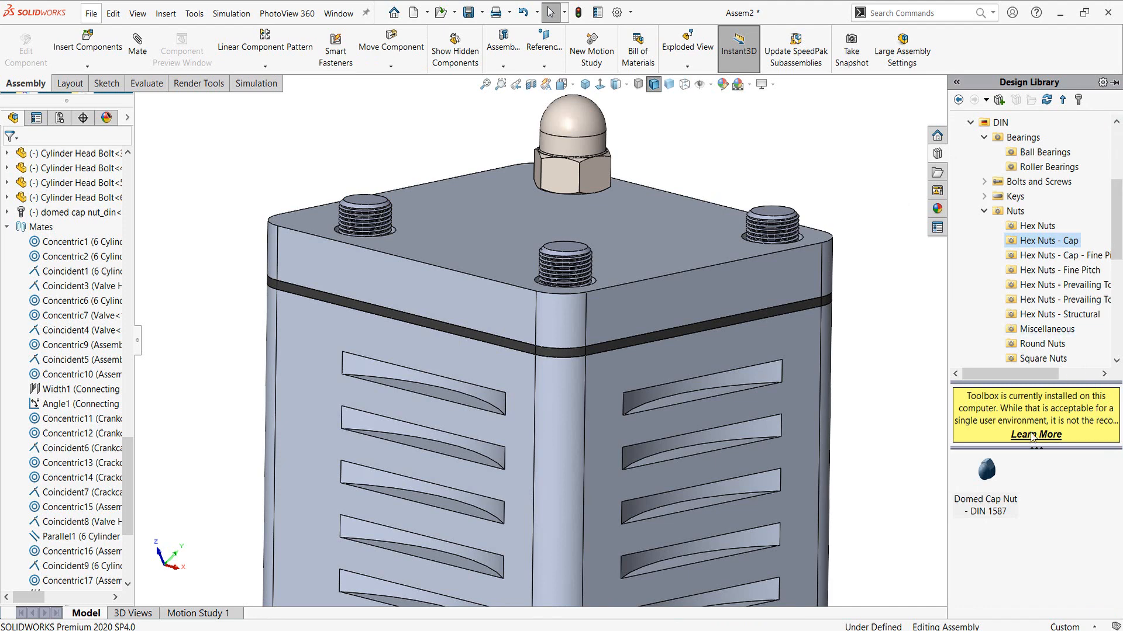
mouse_move(997, 480)
drag(997, 480, 797, 230)
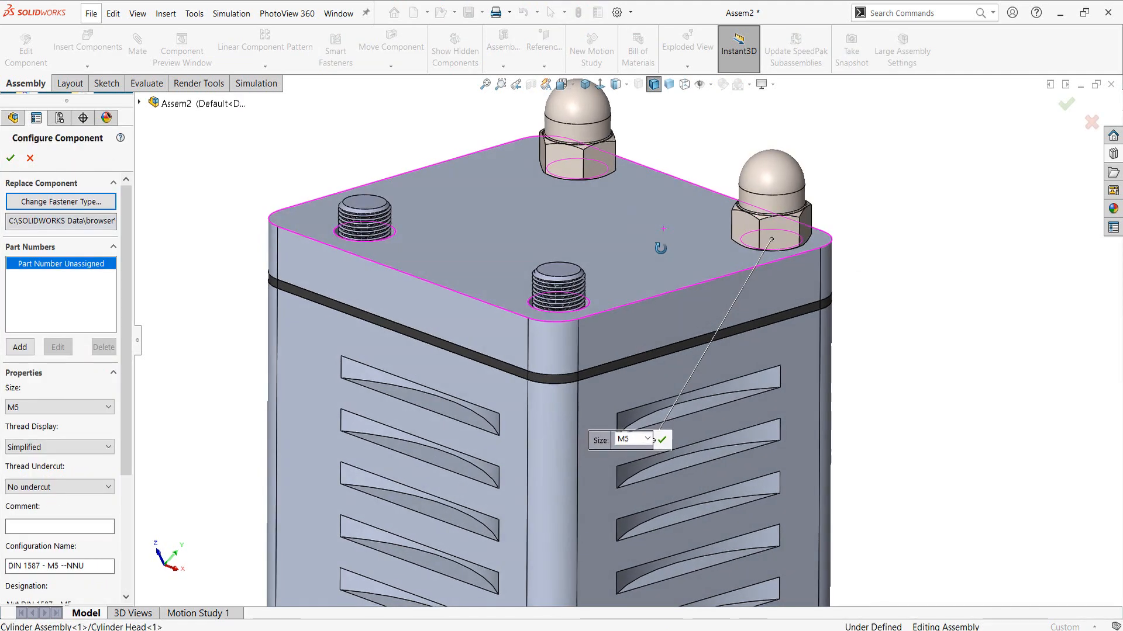
click(11, 159)
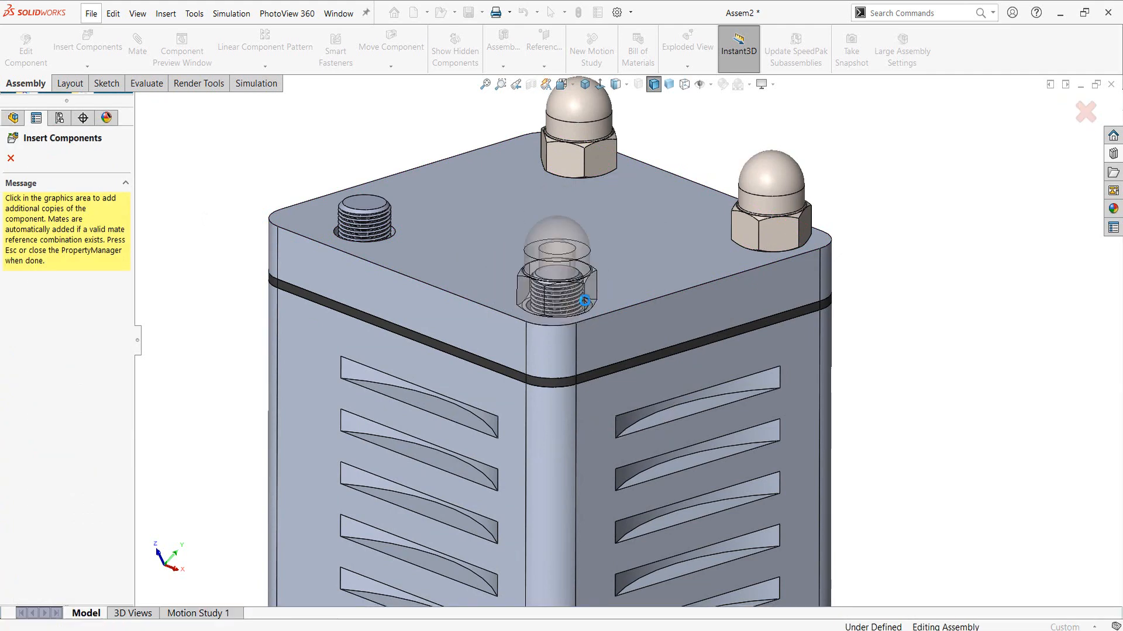
Place two further copies of the domed cap nut on the remaining two bolts, finish inserting, and test the last nut's movement.
click(573, 257)
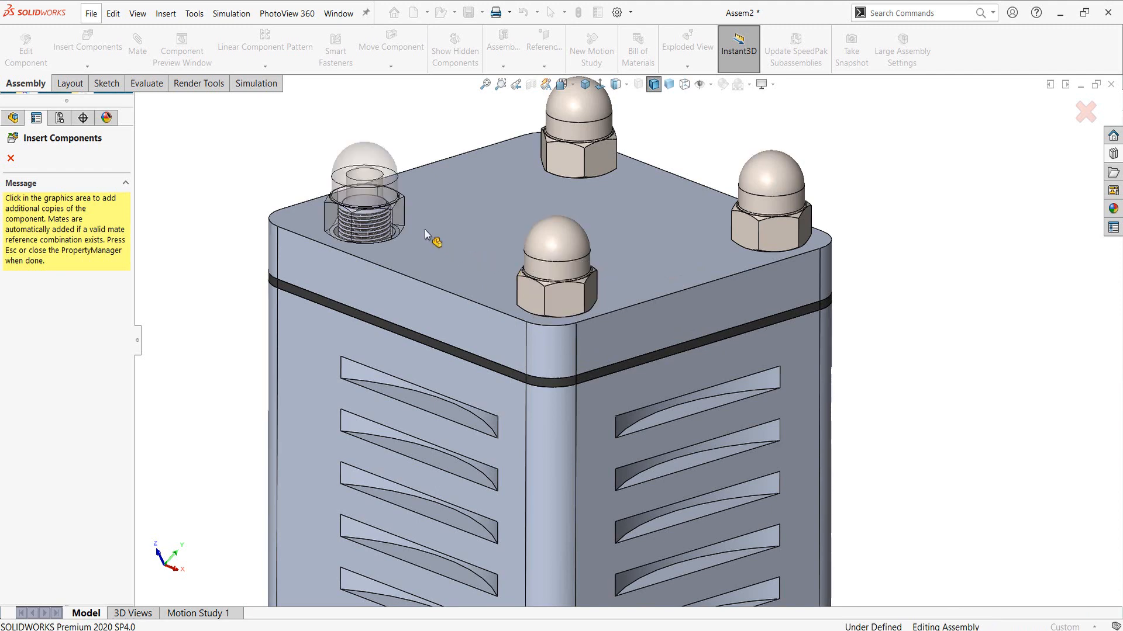
click(398, 214)
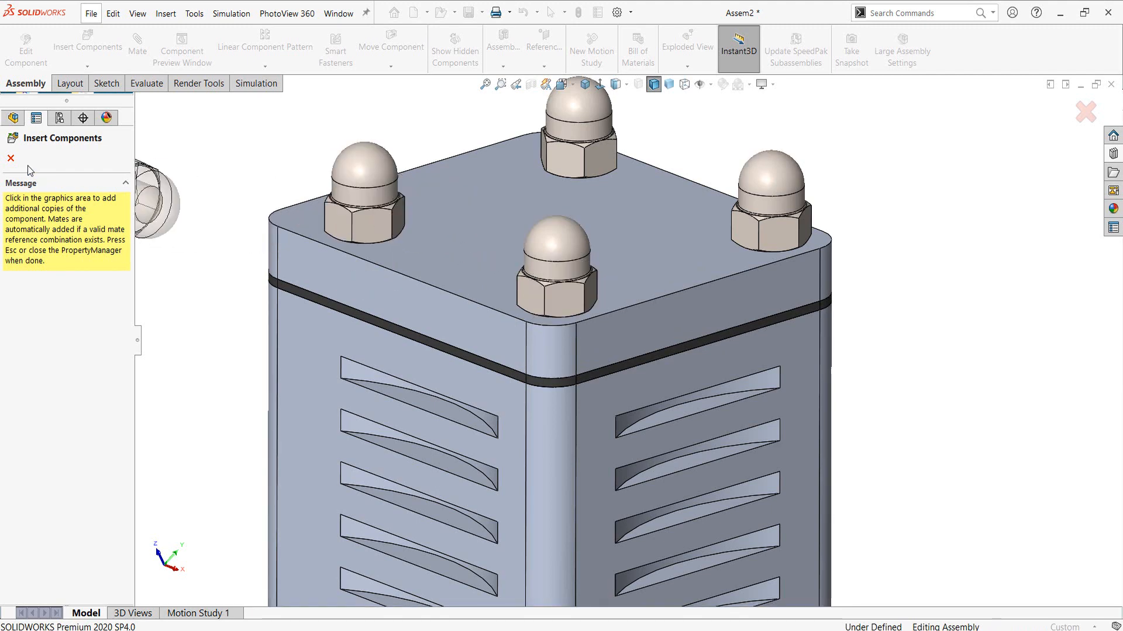
key(Escape)
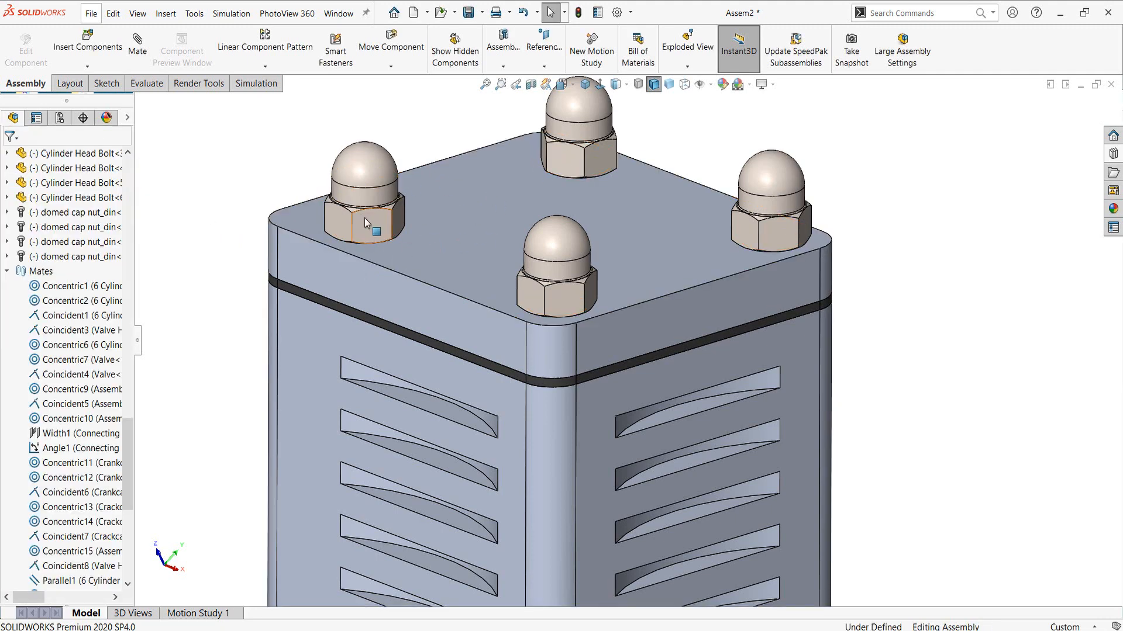
drag(363, 218, 393, 136)
click(401, 229)
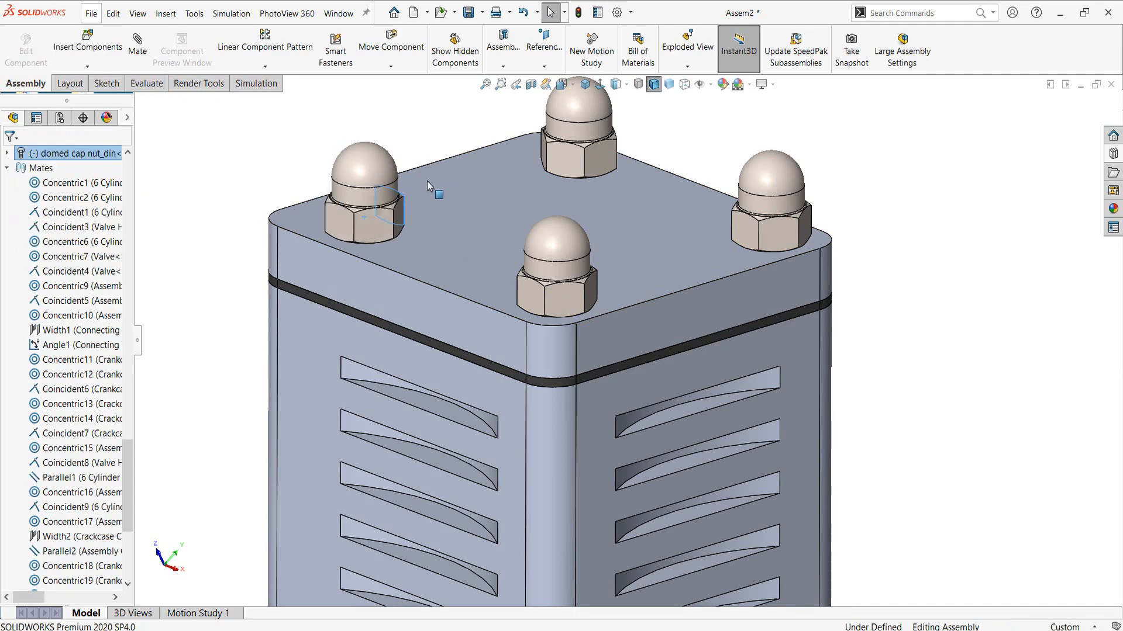
click(867, 266)
Insert the Assembly Piston subassembly into the free space above the cylinder and rebuild the document.
scroll(866, 287, up, 5)
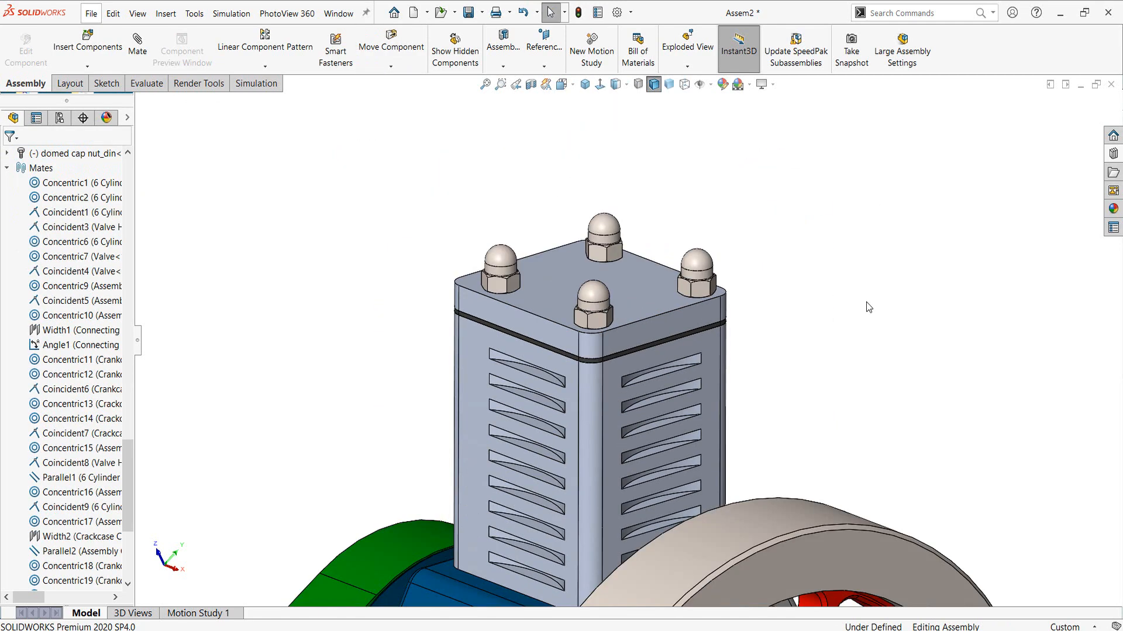
middle_drag(866, 305, 722, 372)
scroll(711, 357, up, 2)
scroll(655, 344, down, 3)
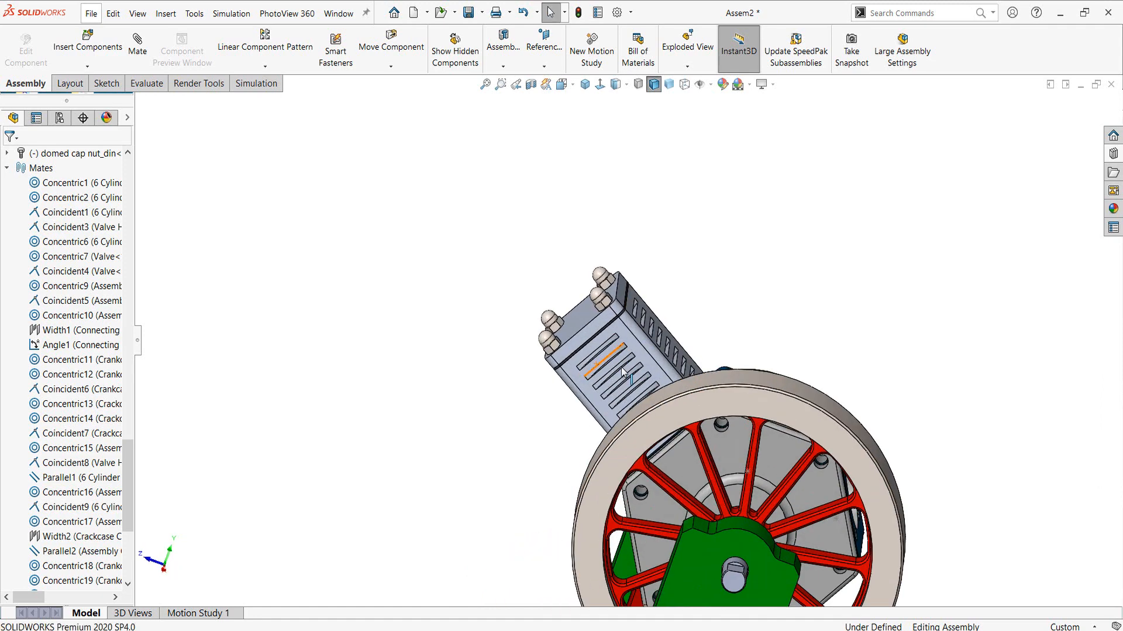
scroll(761, 316, up, 4)
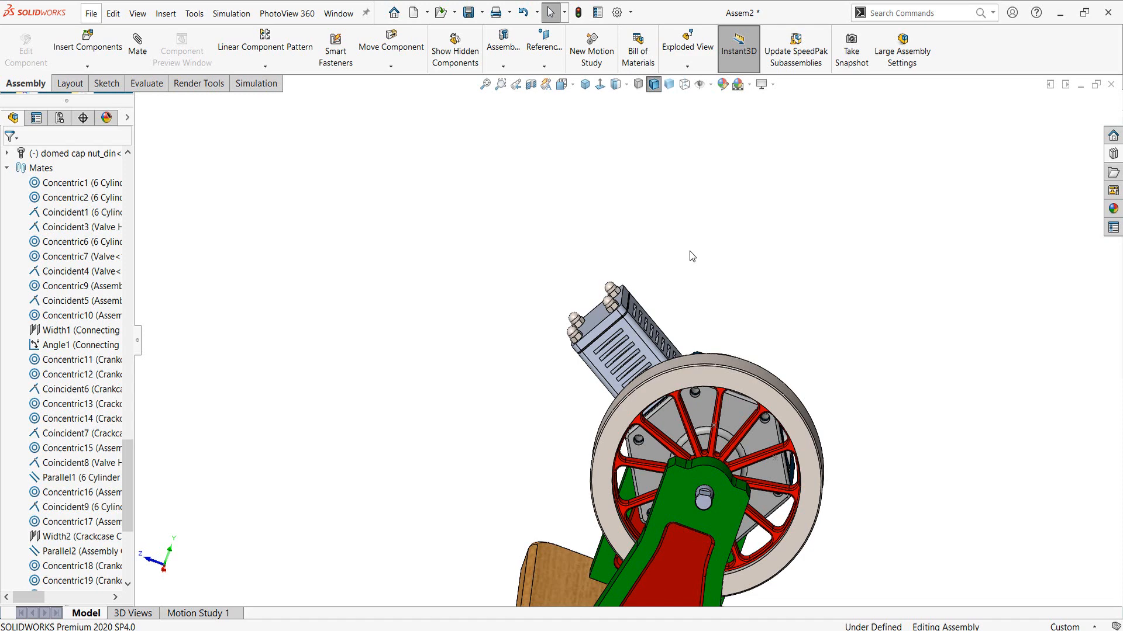
click(88, 41)
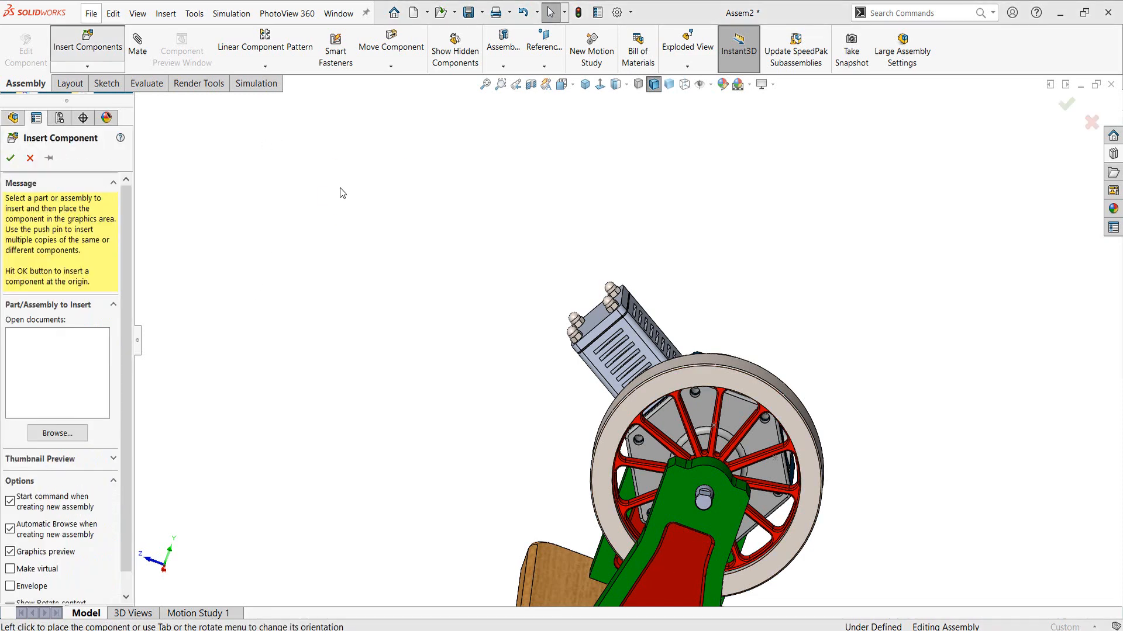
mouse_move(444, 184)
mouse_down()
mouse_move(448, 219)
mouse_move(453, 200)
mouse_up()
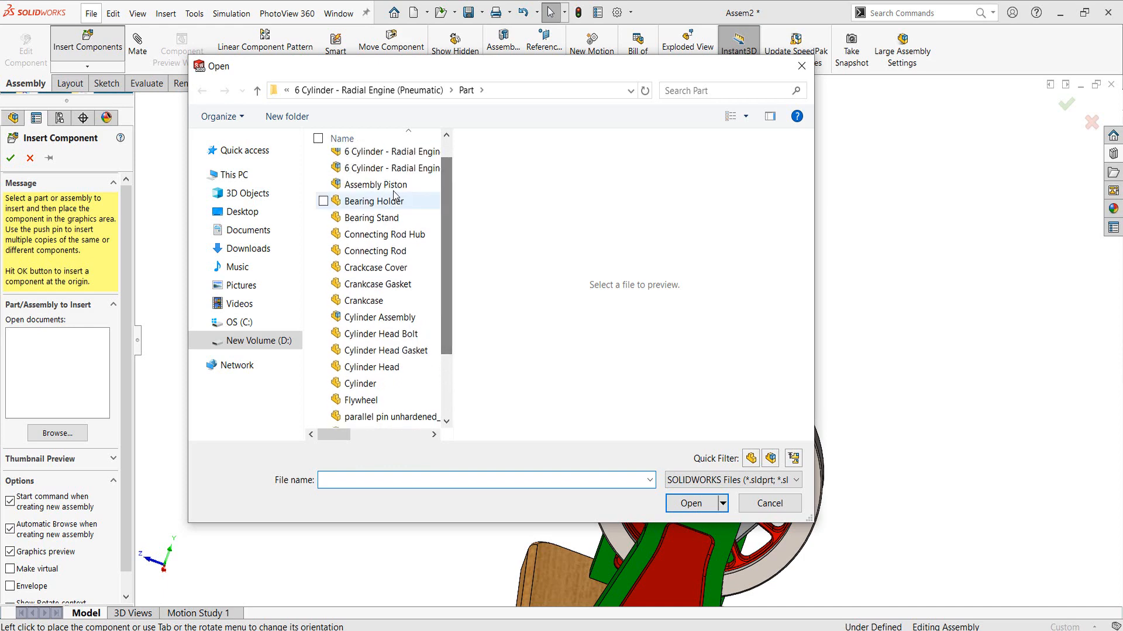
click(375, 185)
click(701, 513)
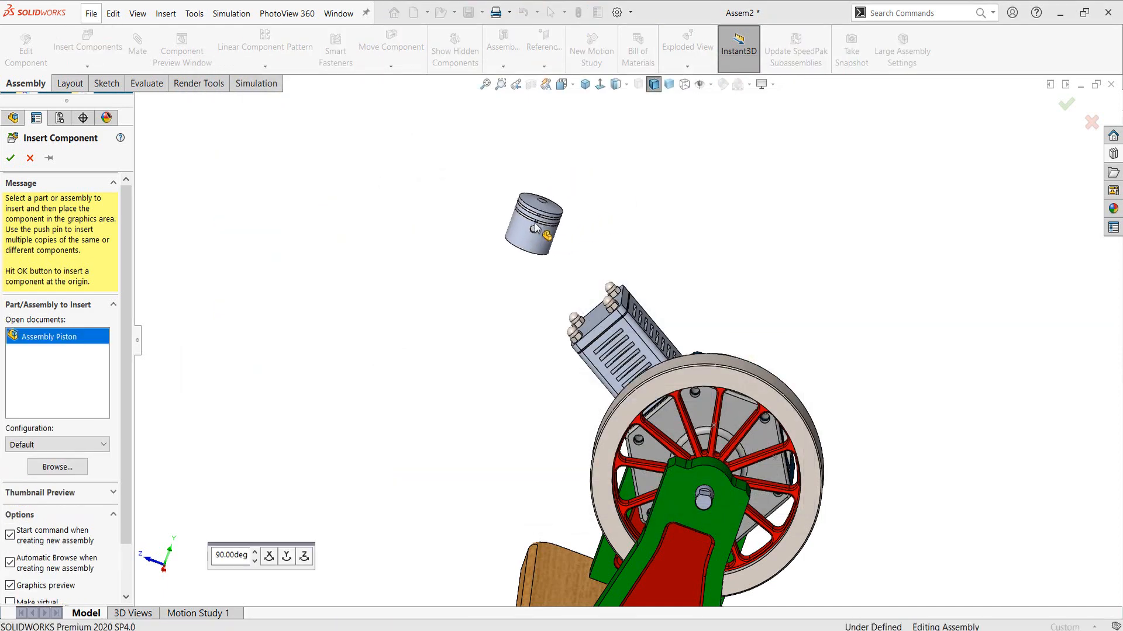
click(524, 231)
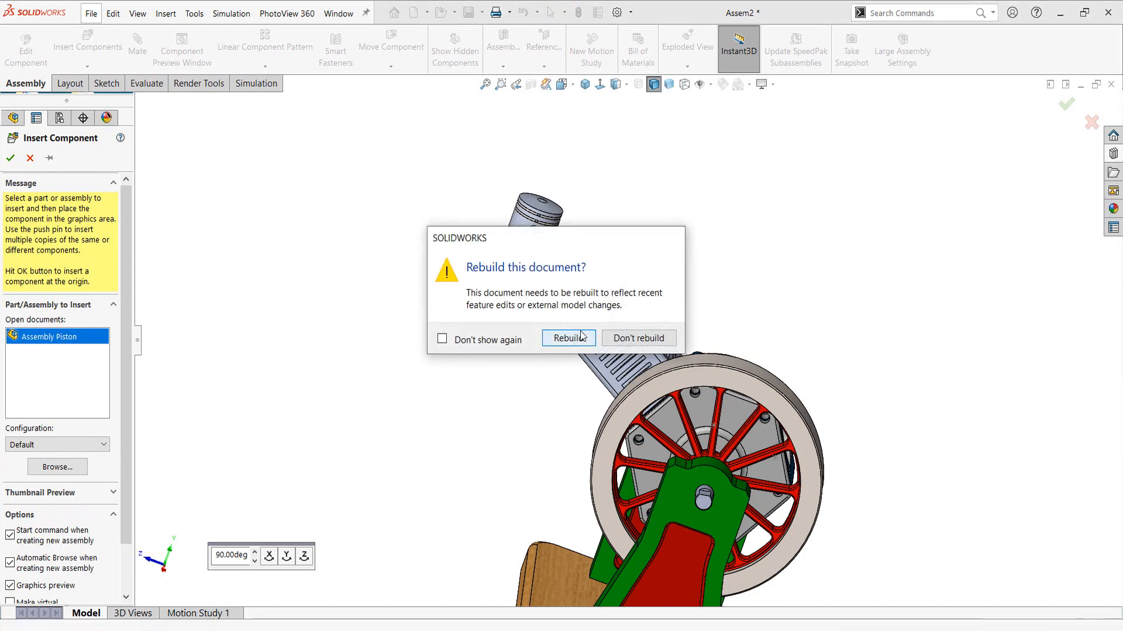
click(568, 338)
Rotate the piston assembly in free space so that its axis roughly follows the tilt of the cylinder.
scroll(550, 228, down, 3)
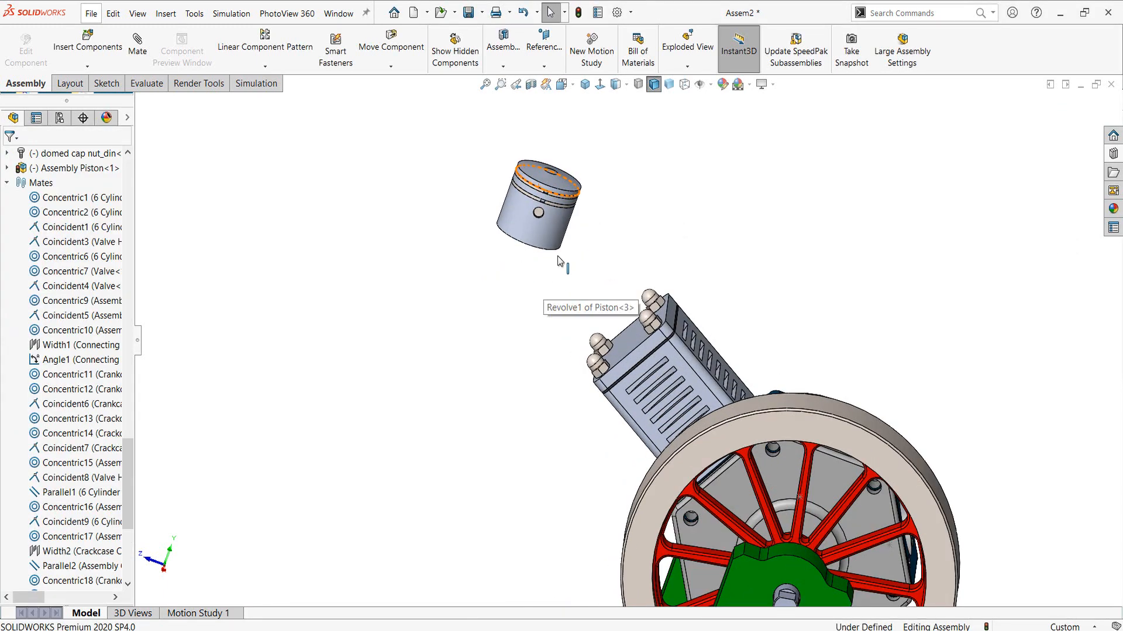
click(553, 225)
right_drag(543, 234, 483, 325)
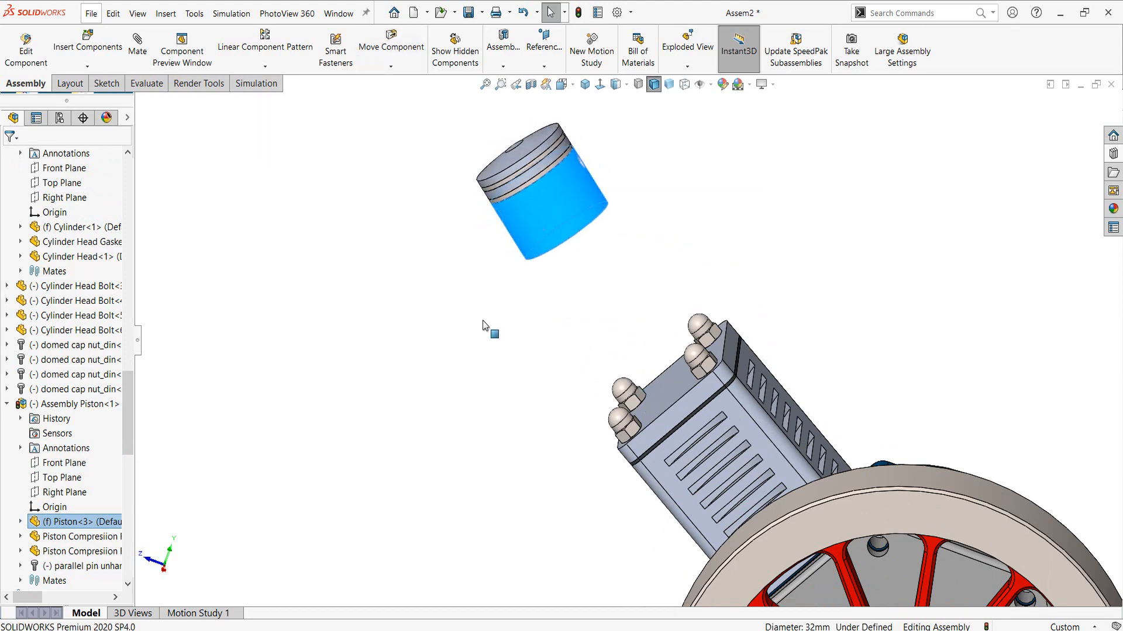
click(496, 321)
Insert the Connecting Rod part into the free space beside the piston assembly.
click(93, 45)
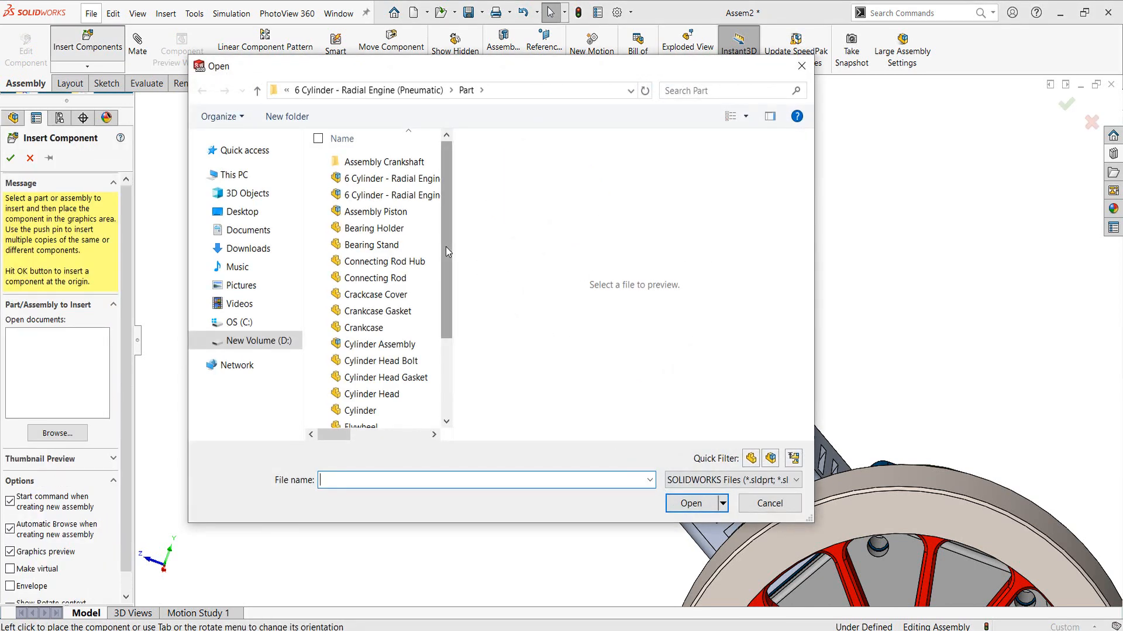
click(397, 277)
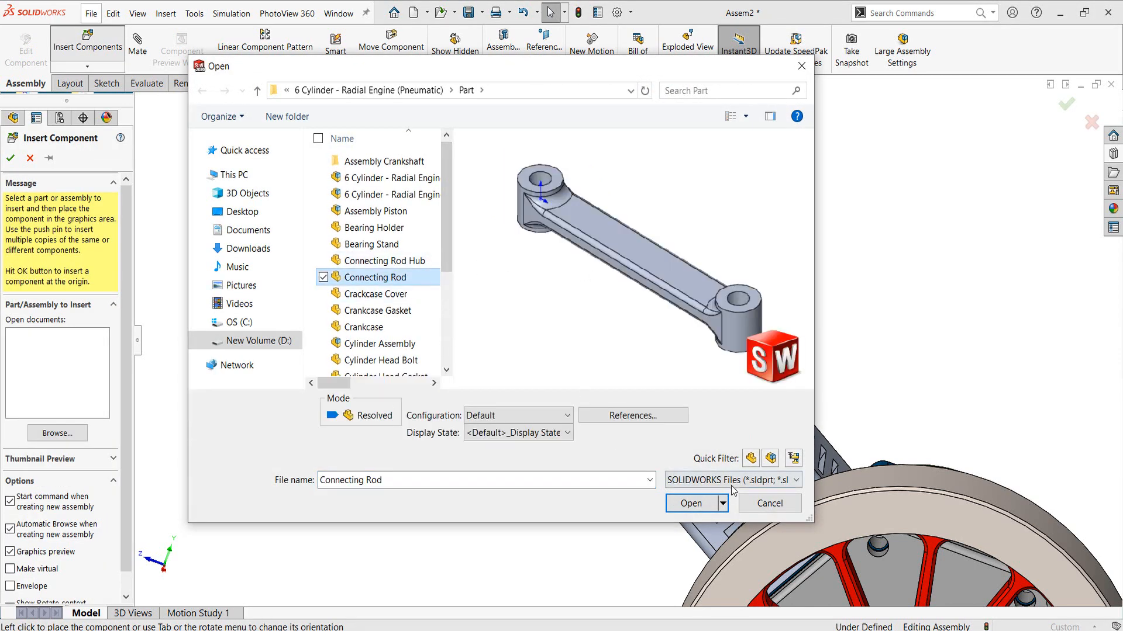
click(689, 502)
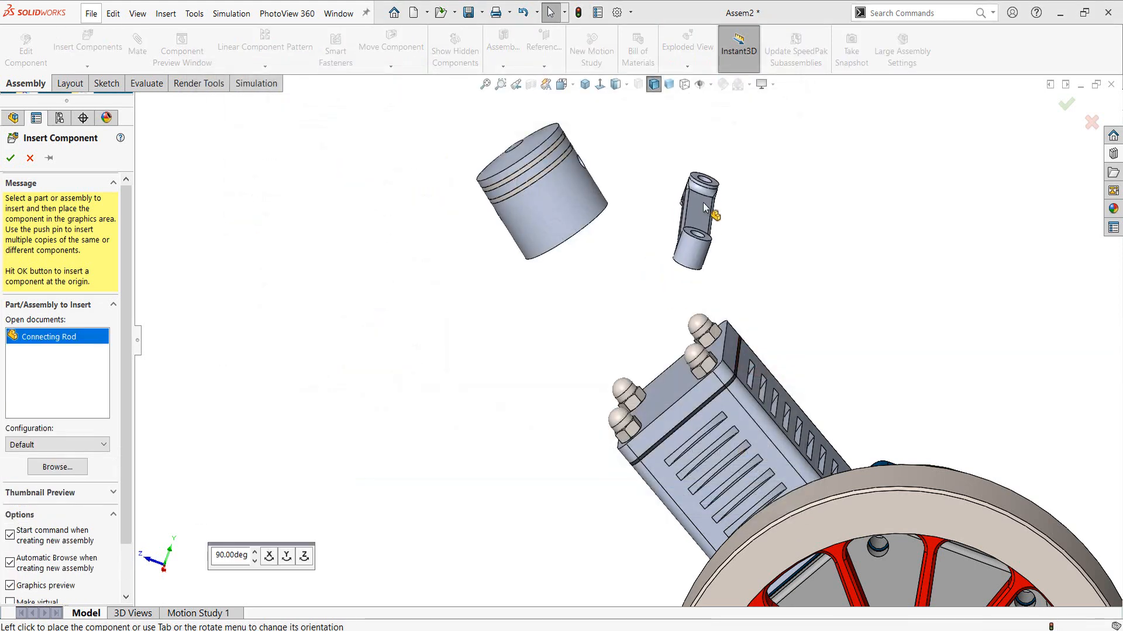
click(695, 190)
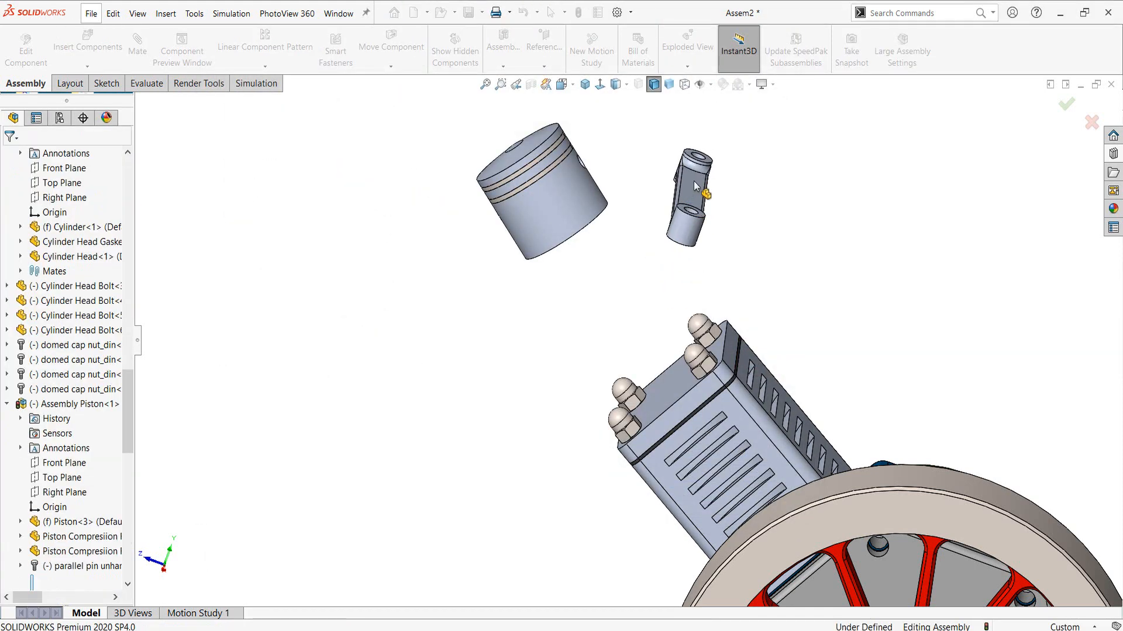
Rotate the connecting rod in free space so that it runs roughly parallel to the cylinder with its bore ends facing forward.
click(699, 195)
right_drag(699, 195, 710, 350)
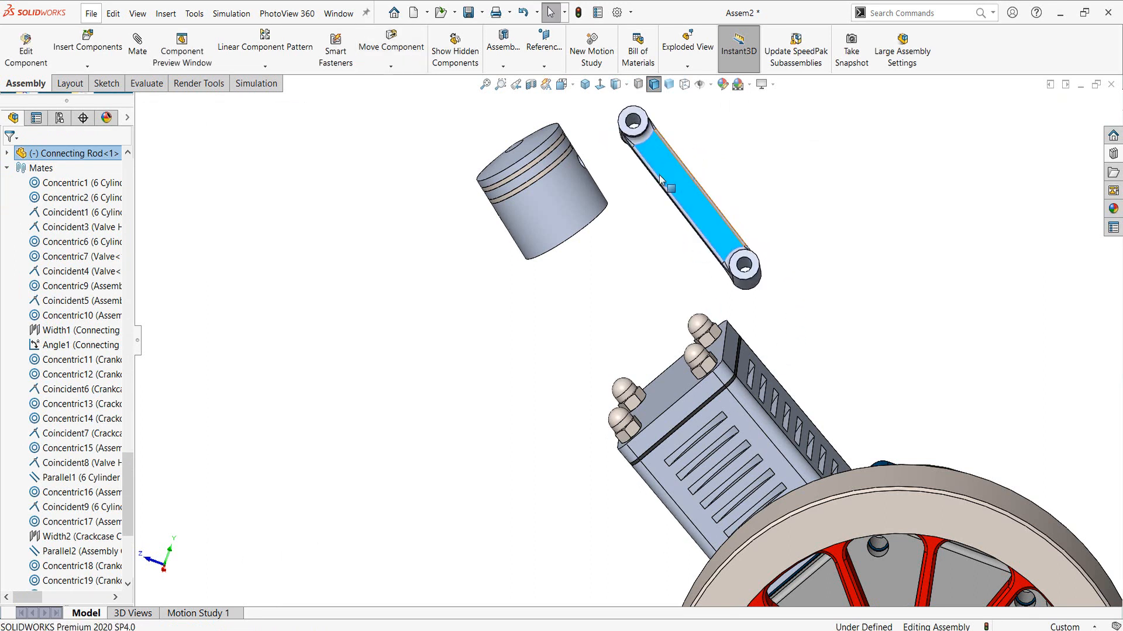
right_drag(660, 175, 648, 268)
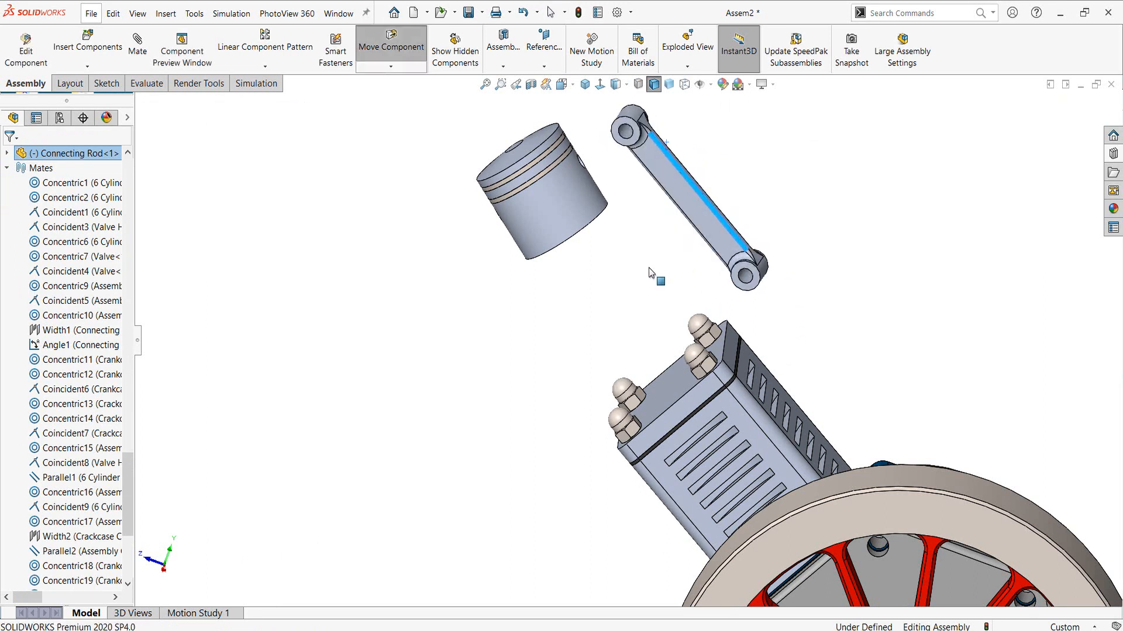
click(778, 157)
Add a concentric mate between the bore at the connecting rod's upper end and the parallel pin inside the piston.
scroll(625, 170, down, 5)
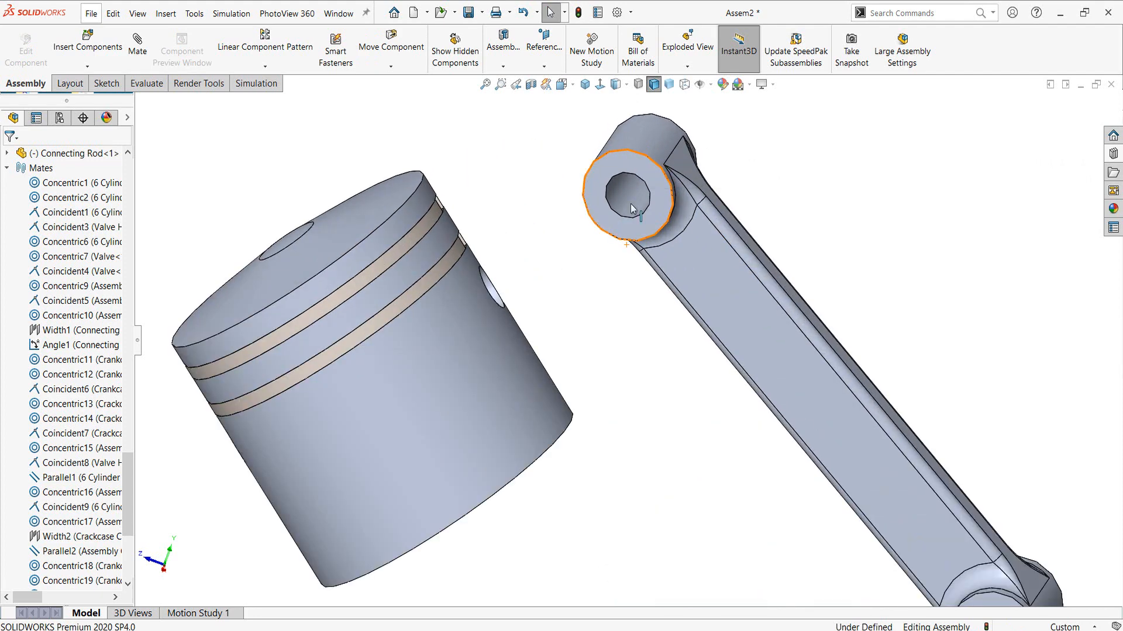
click(631, 208)
middle_drag(625, 361, 625, 291)
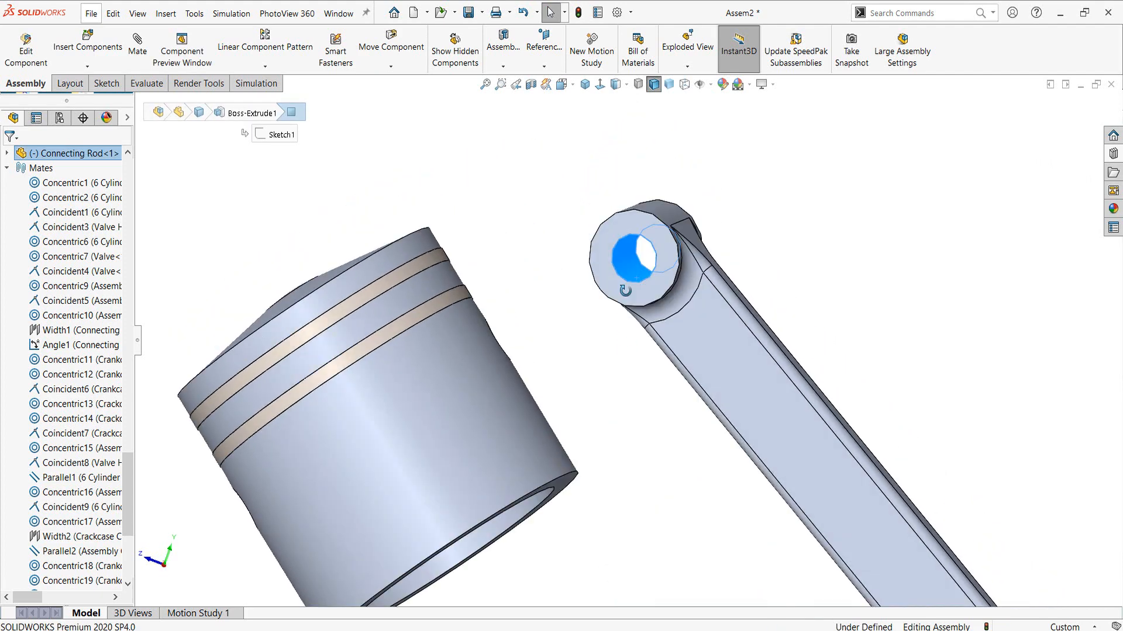
scroll(578, 443, up, 8)
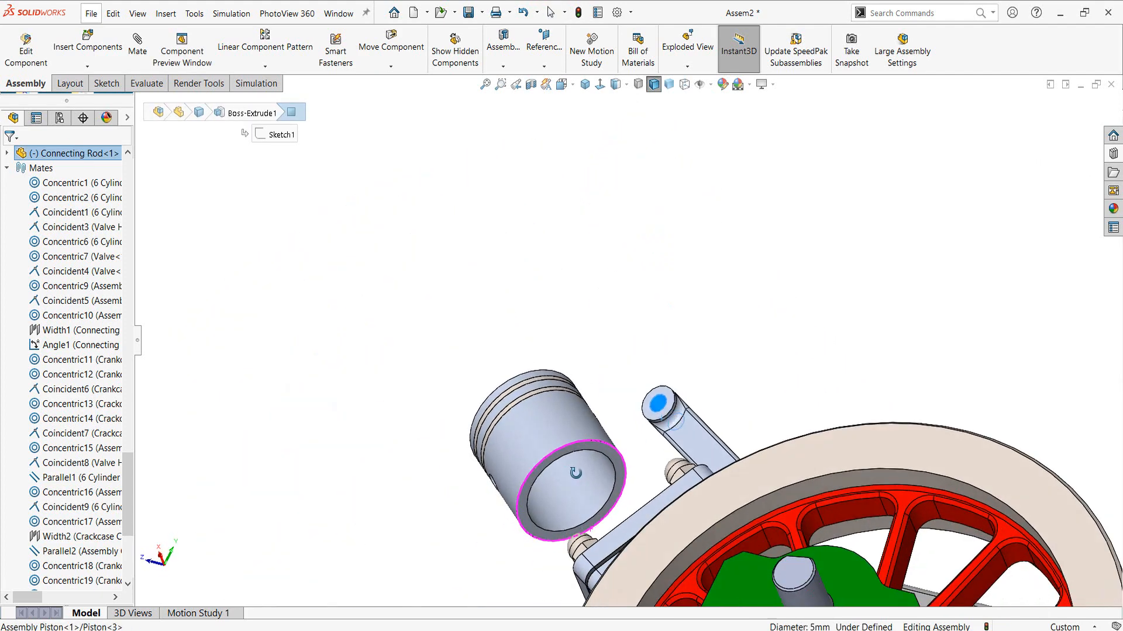
scroll(576, 472, down, 8)
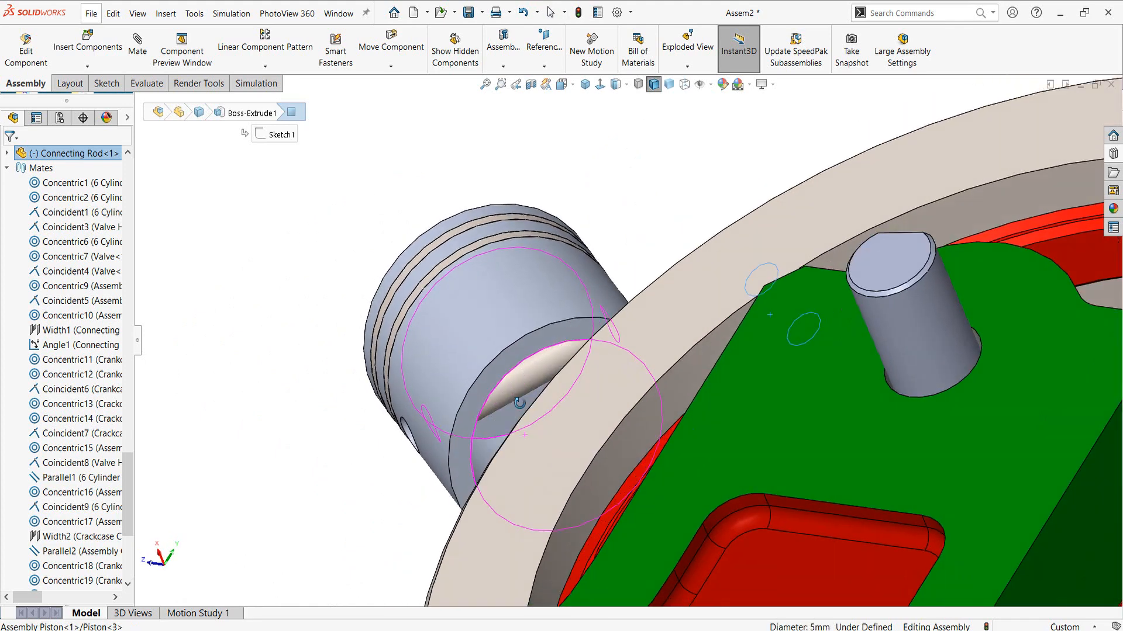
click(513, 384)
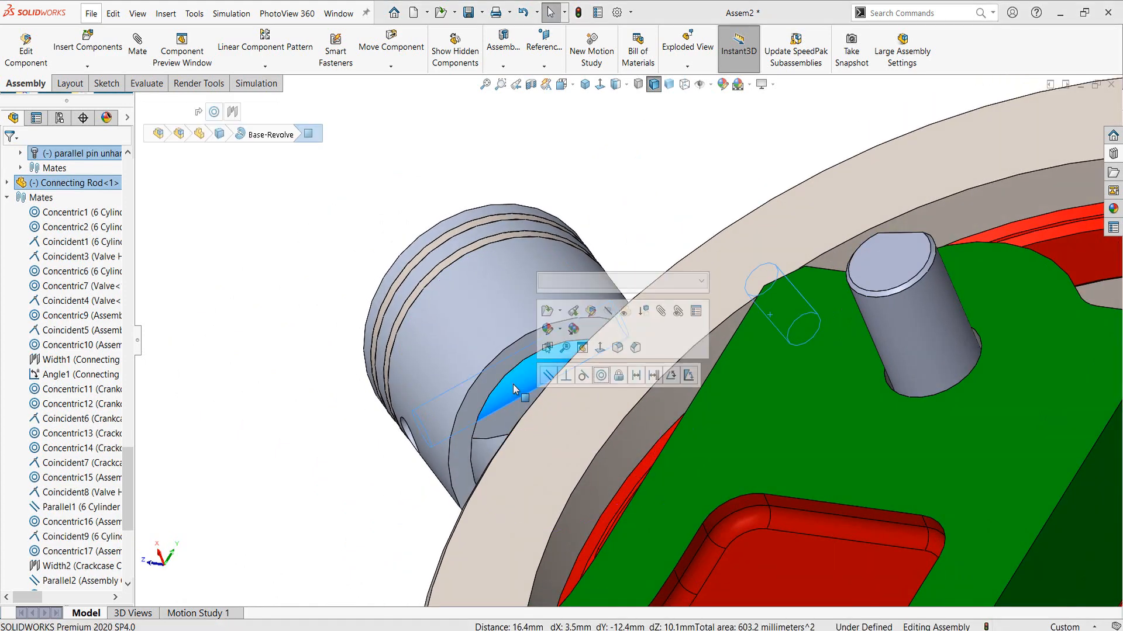
click(601, 375)
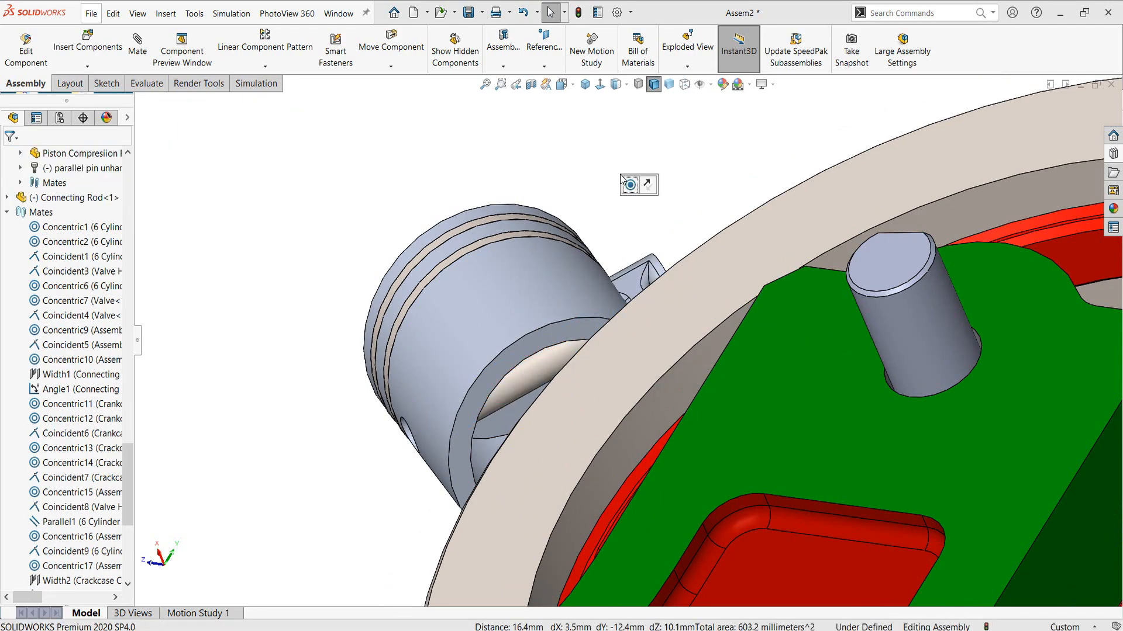
Move the connecting rod along the piston pin to the middle of the piston, extending down toward the cylinder.
scroll(579, 254, up, 2)
middle_drag(717, 324, 607, 178)
scroll(606, 177, up, 5)
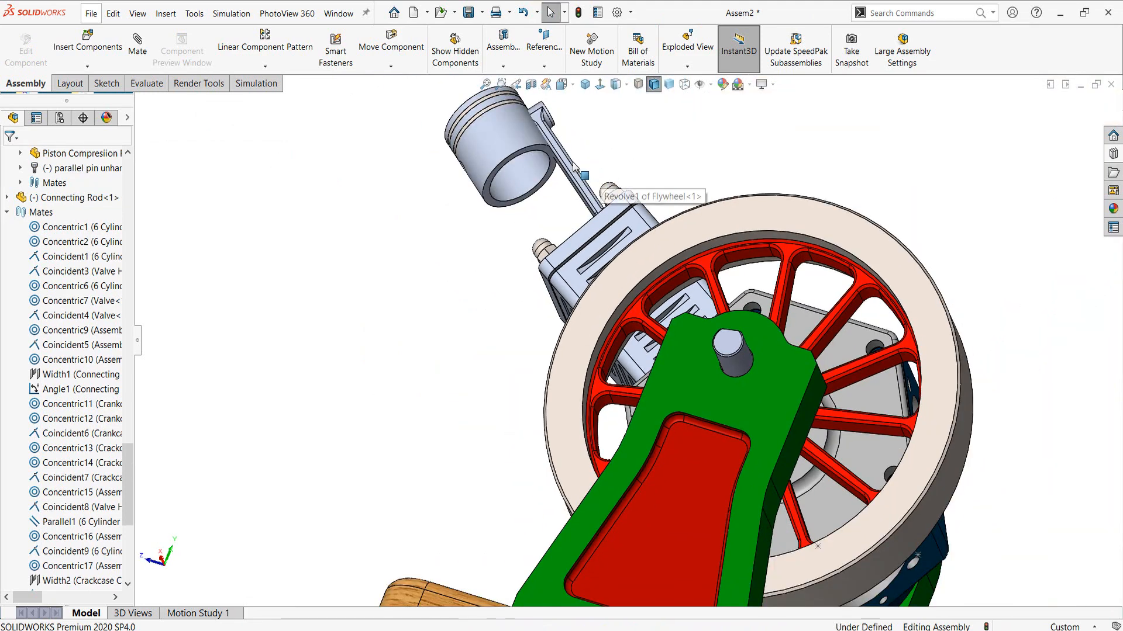
drag(567, 186, 552, 243)
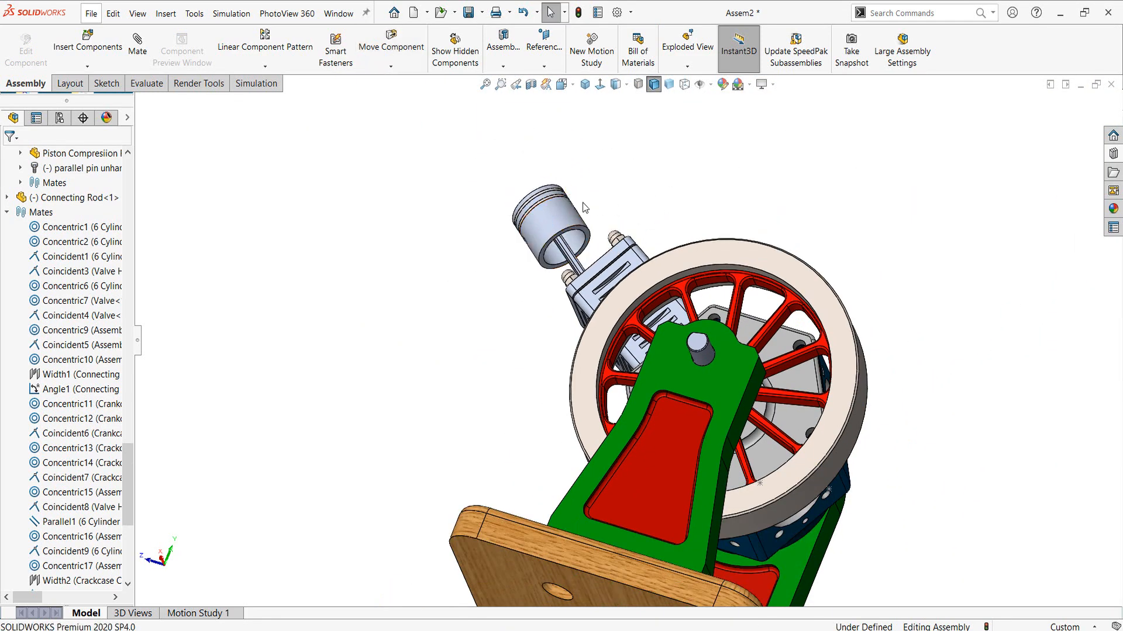
scroll(585, 208, down, 6)
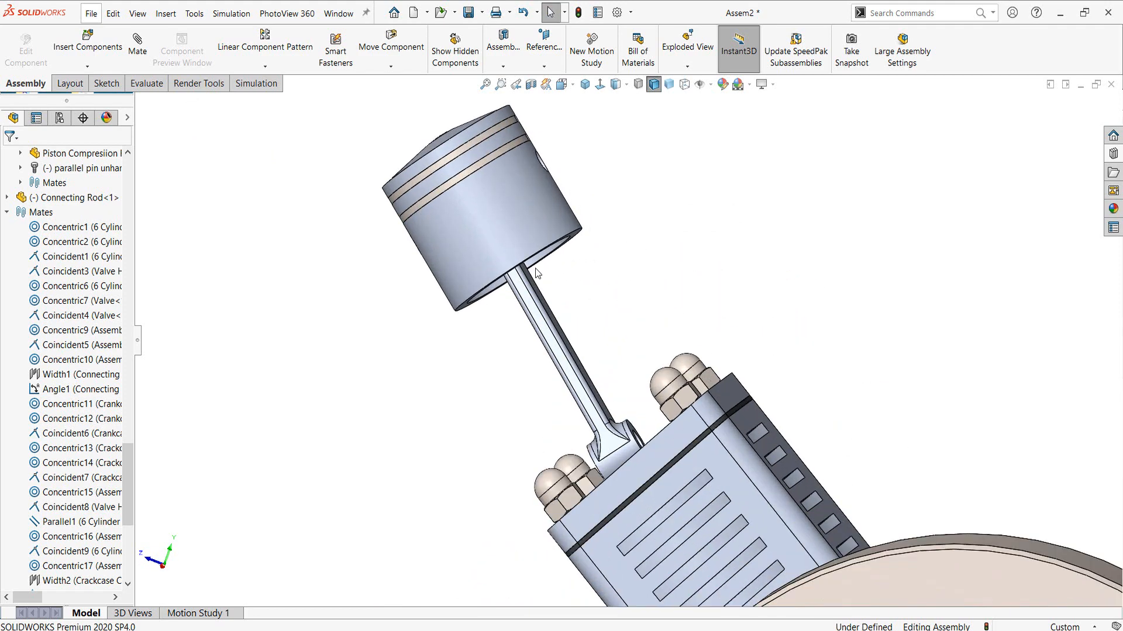
drag(525, 287, 545, 284)
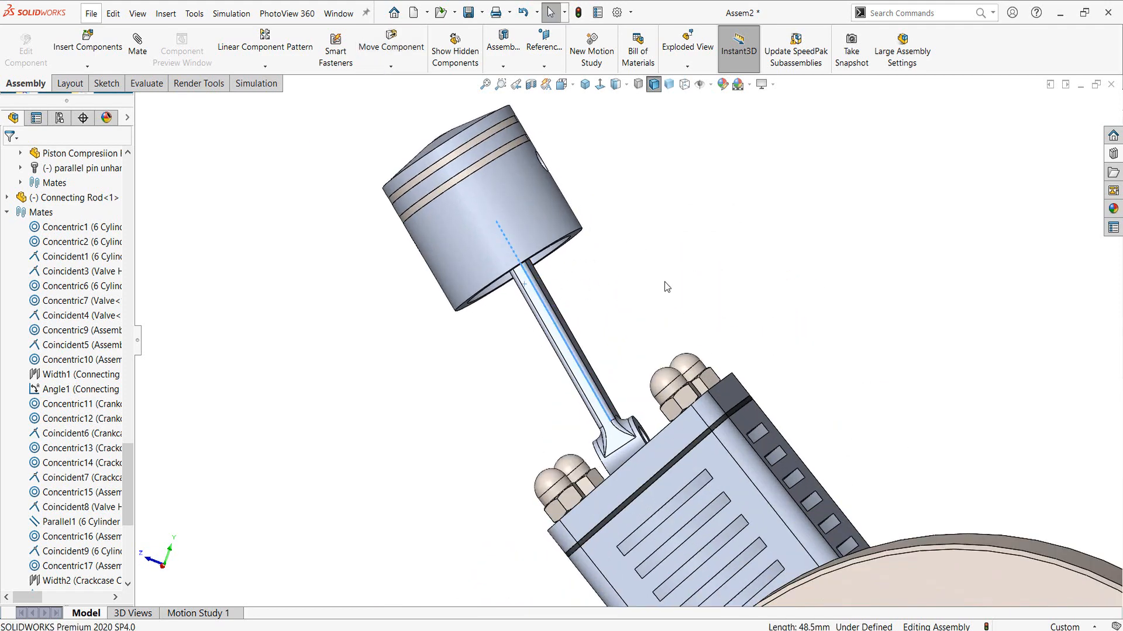
click(664, 284)
scroll(640, 310, up, 2)
scroll(697, 473, up, 3)
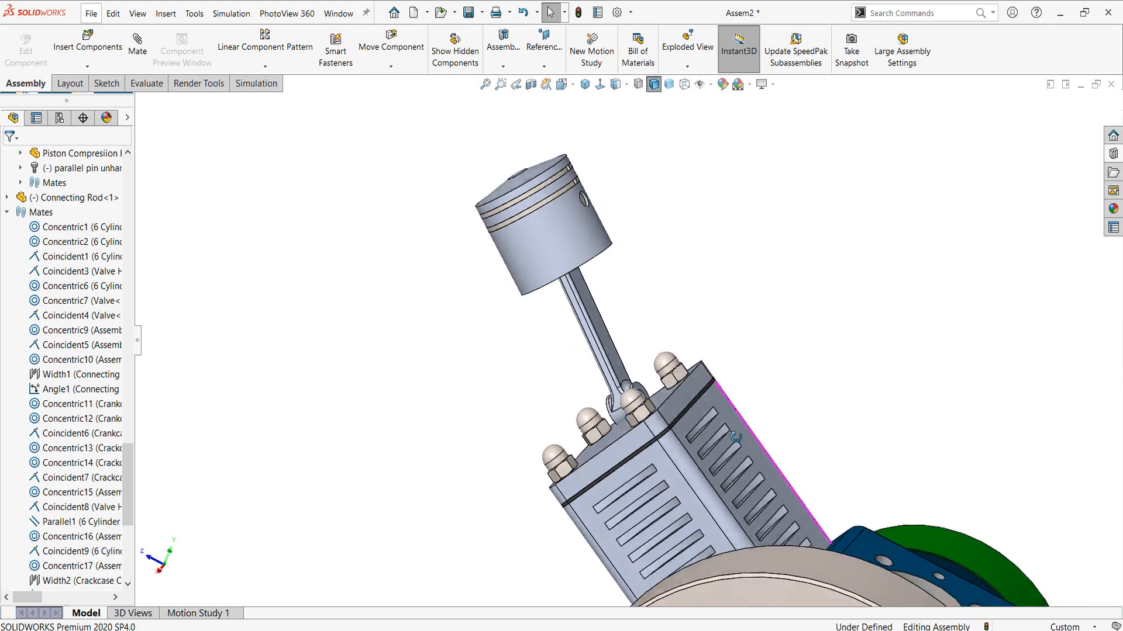
Make the Cylinder part transparent so that its interior can be seen.
scroll(640, 402, down, 3)
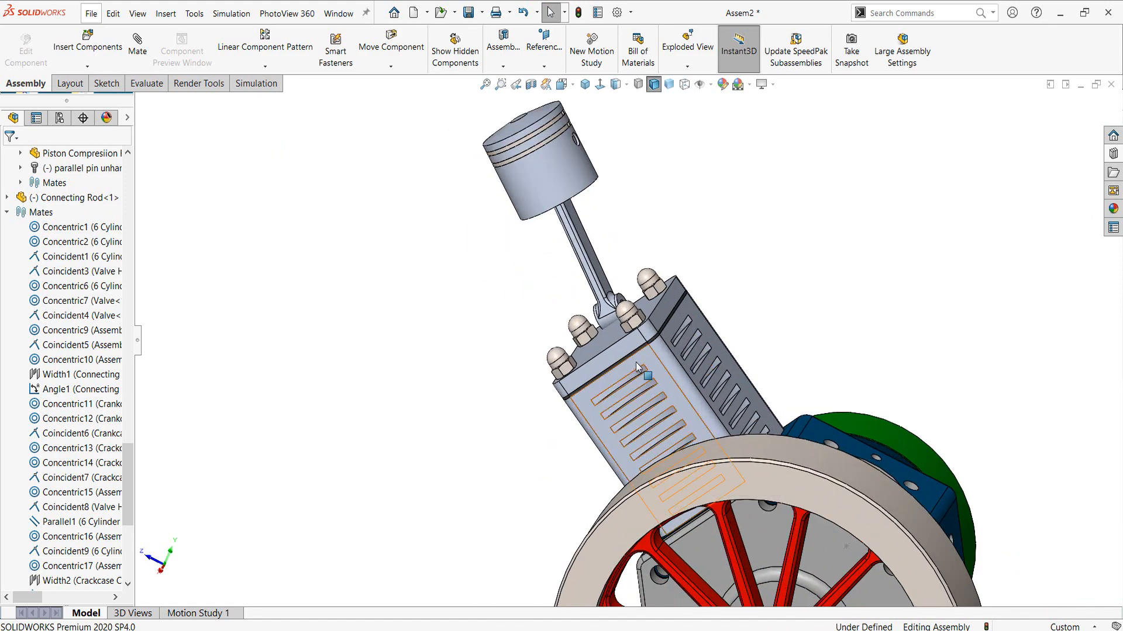
click(637, 367)
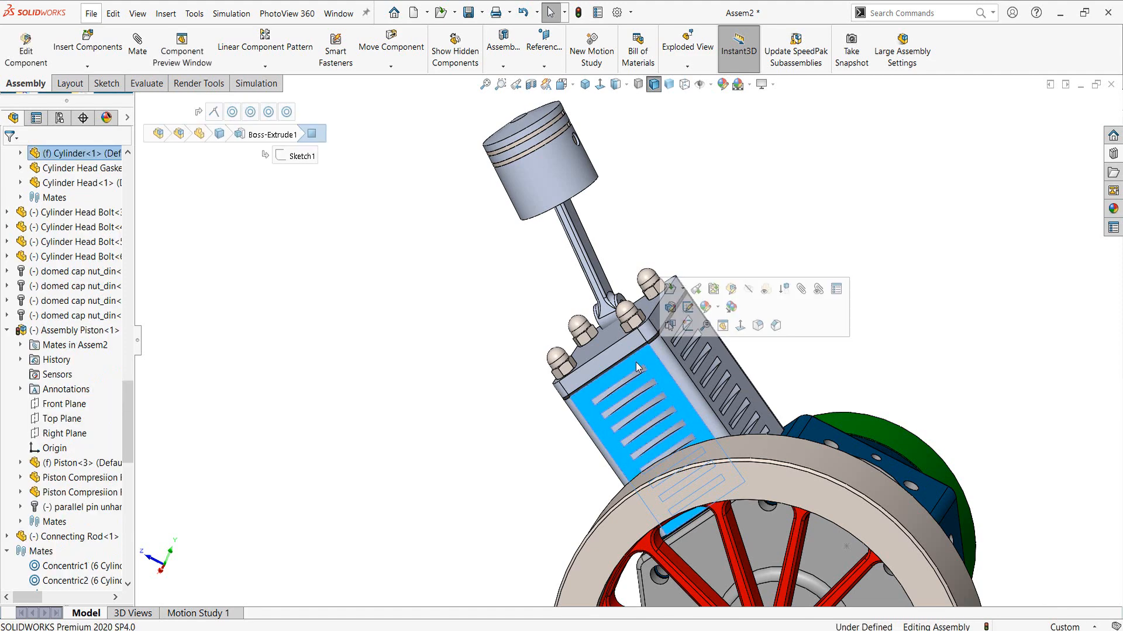
click(765, 290)
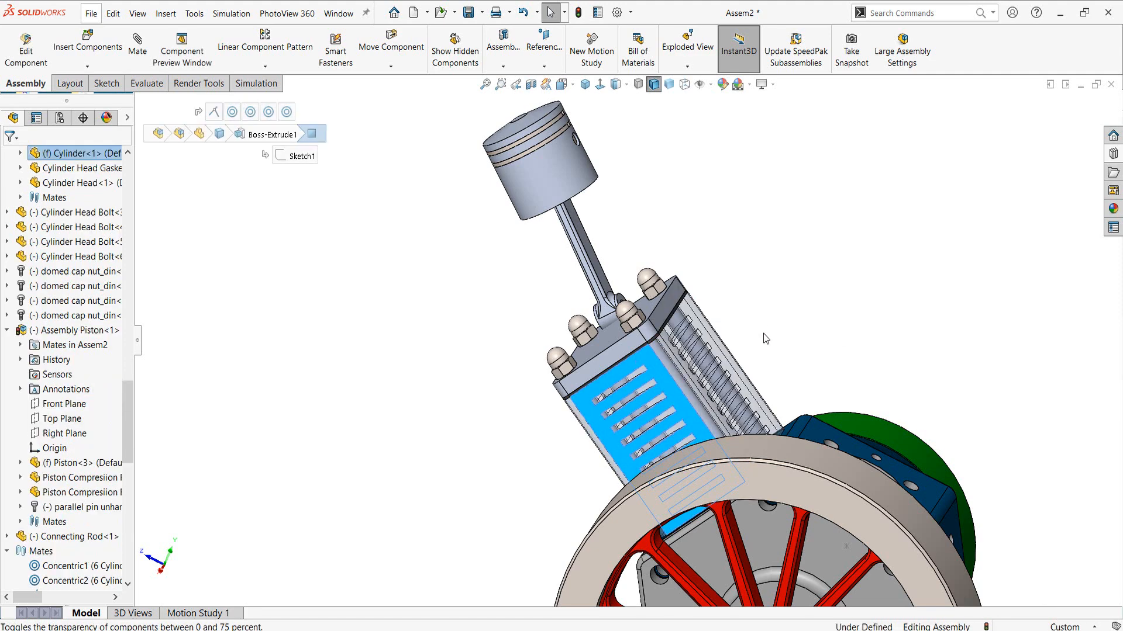
scroll(763, 350, up, 2)
click(726, 384)
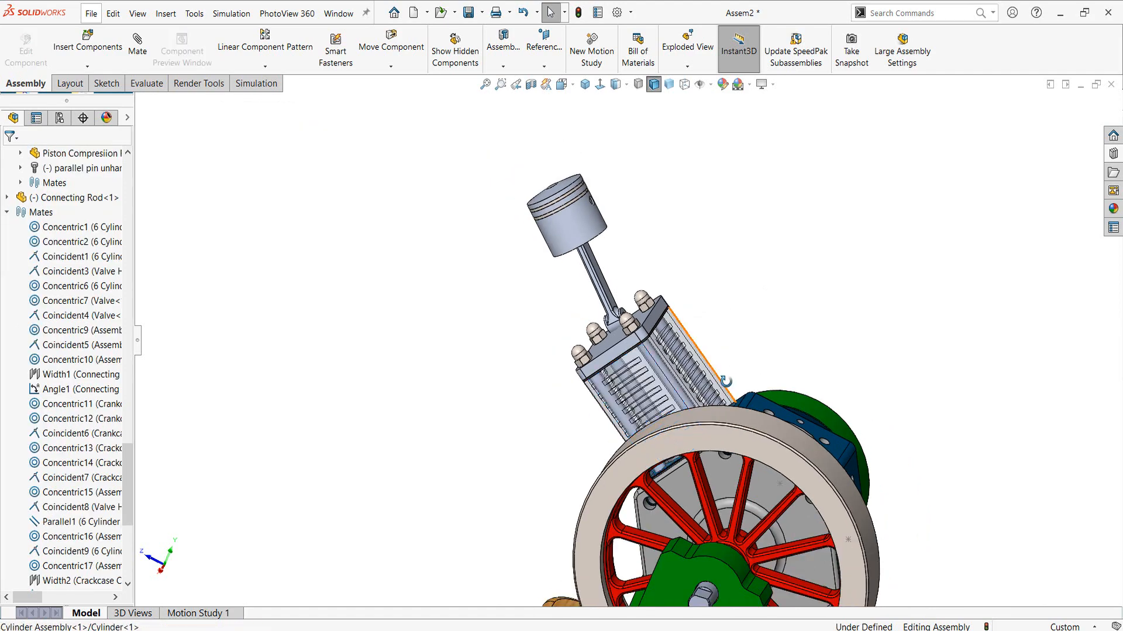
Add a concentric mate between the piston's outer cylindrical face and the crankcase bore beneath the transparent cylinder.
middle_drag(726, 382, 676, 456)
scroll(699, 395, down, 4)
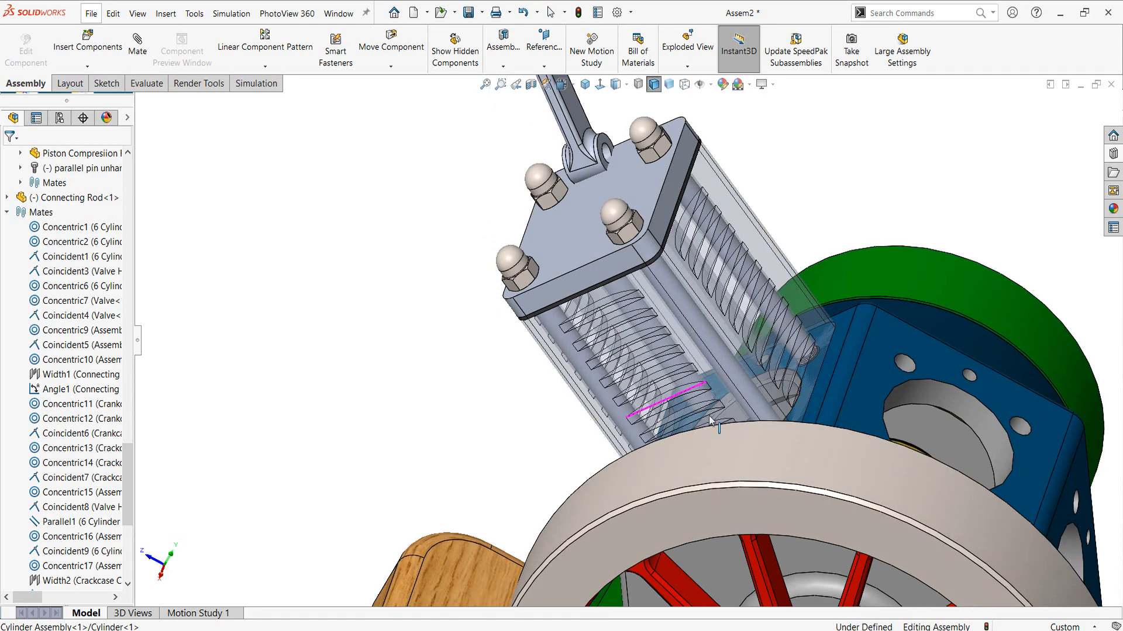
middle_drag(690, 387, 691, 382)
scroll(676, 255, up, 3)
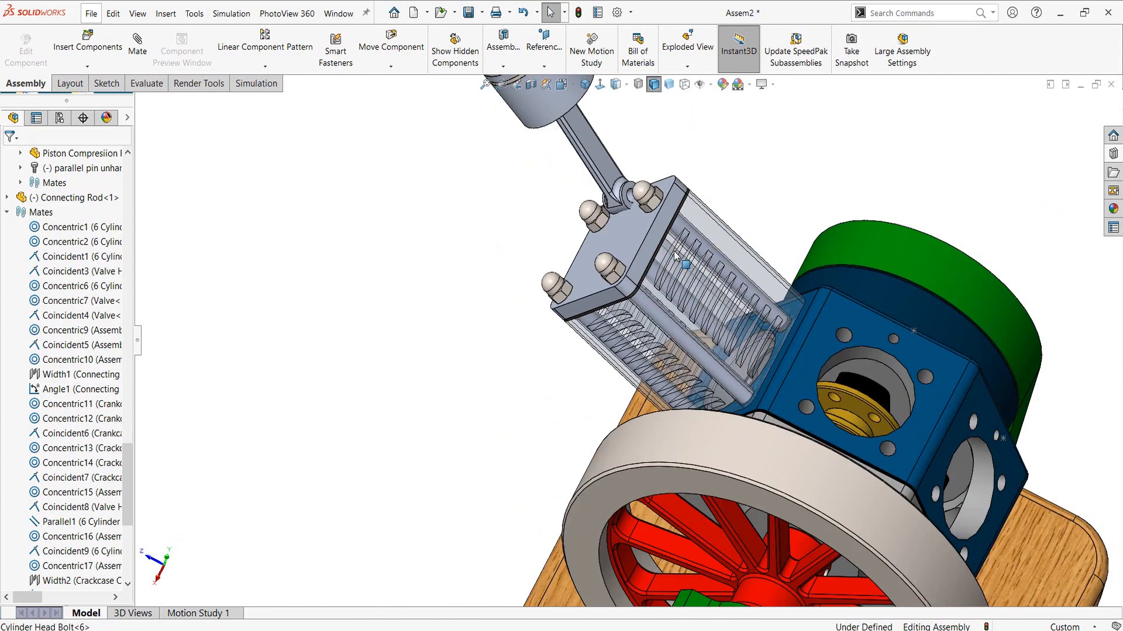
scroll(577, 165, up, 2)
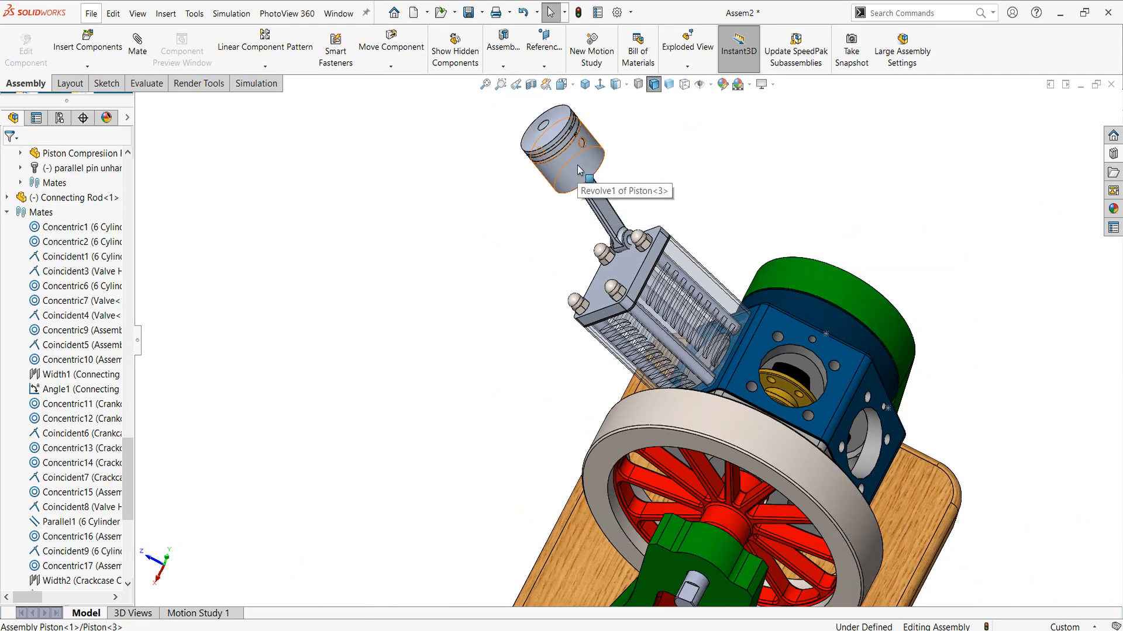
click(577, 165)
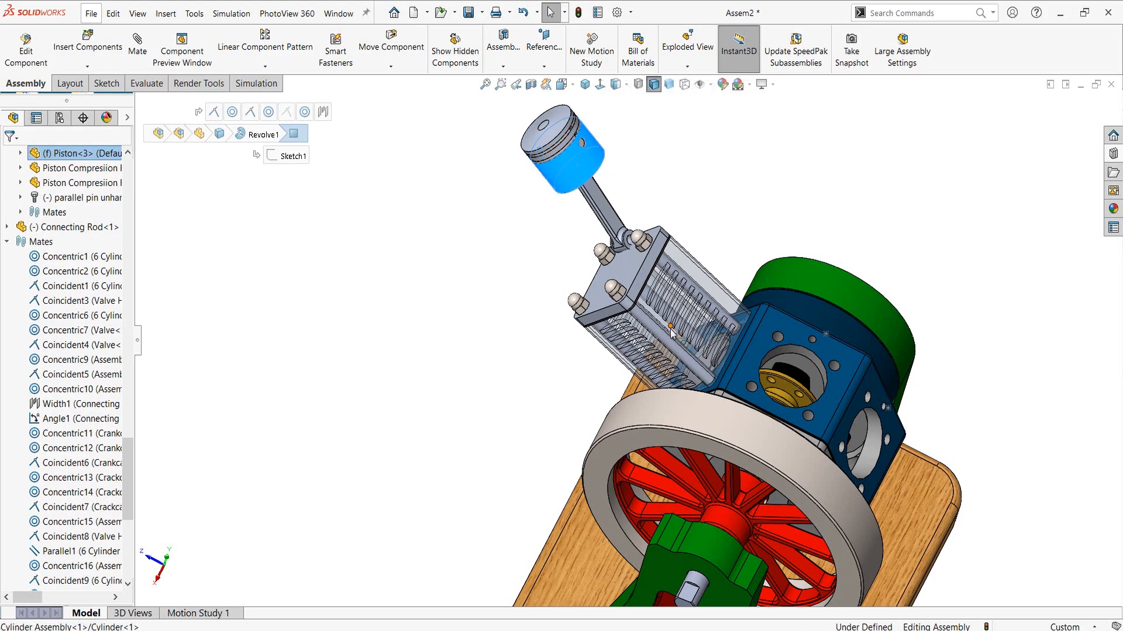
middle_drag(657, 322, 722, 363)
scroll(751, 372, down, 3)
scroll(719, 361, down, 6)
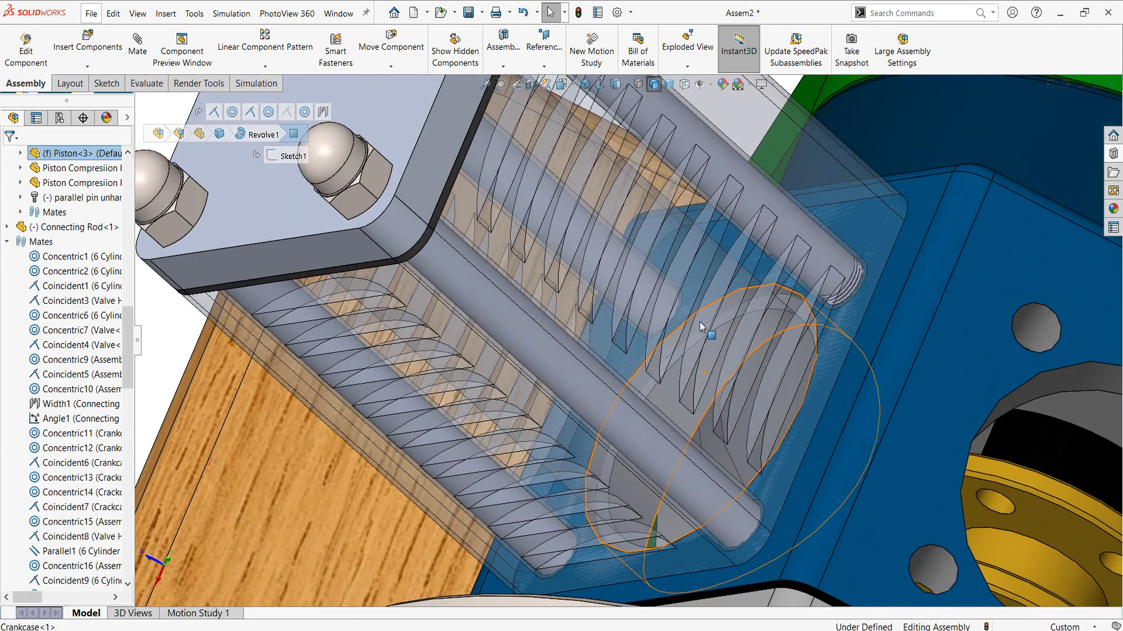
click(700, 322)
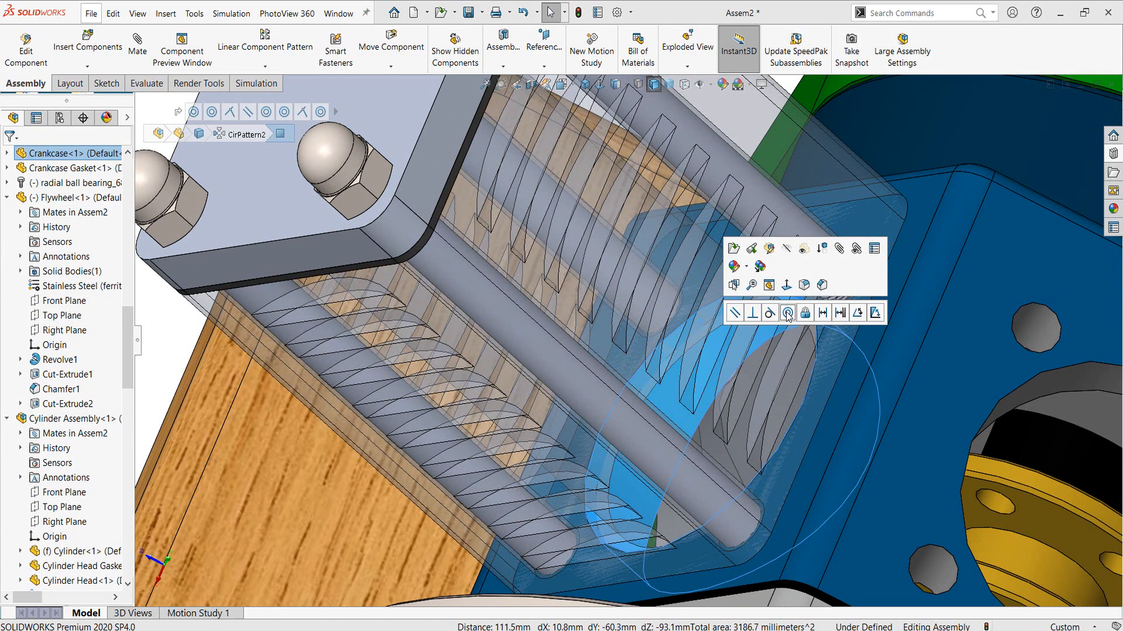
click(788, 313)
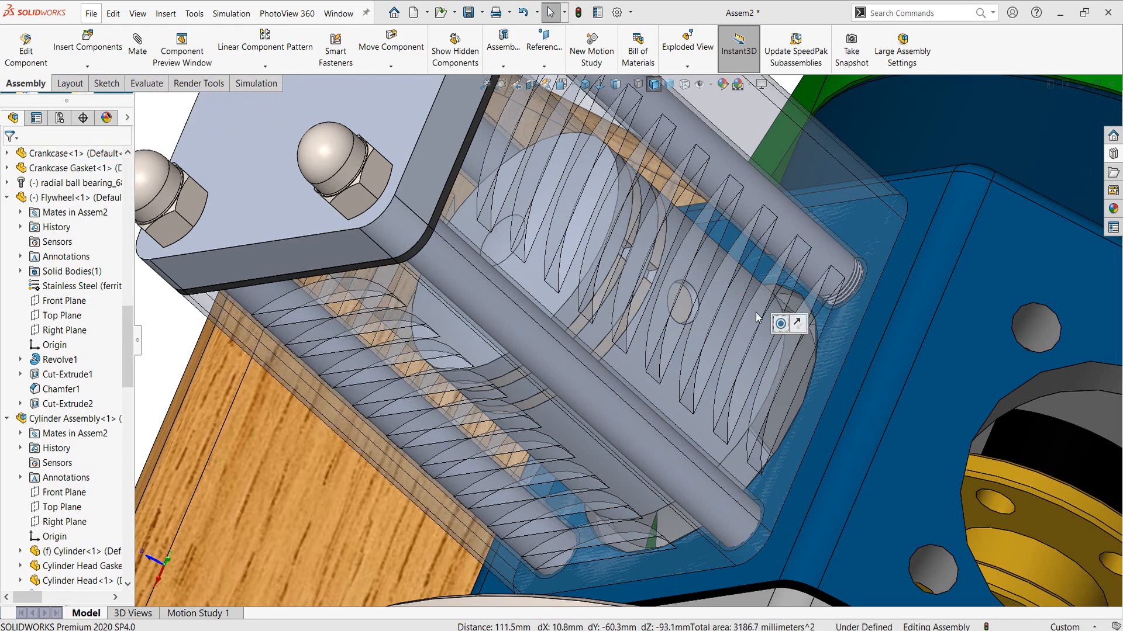
Move the connecting rod so that its lower end sits between the Connecting Rod Hub's flanges inside the crankcase.
scroll(739, 304, up, 5)
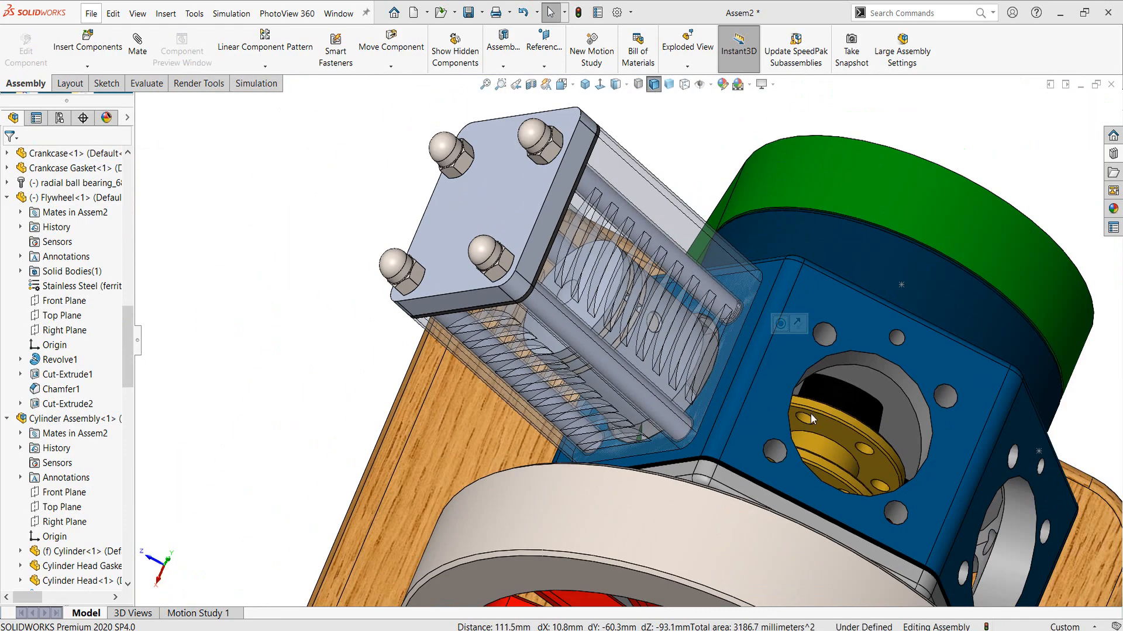
middle_drag(792, 419, 742, 437)
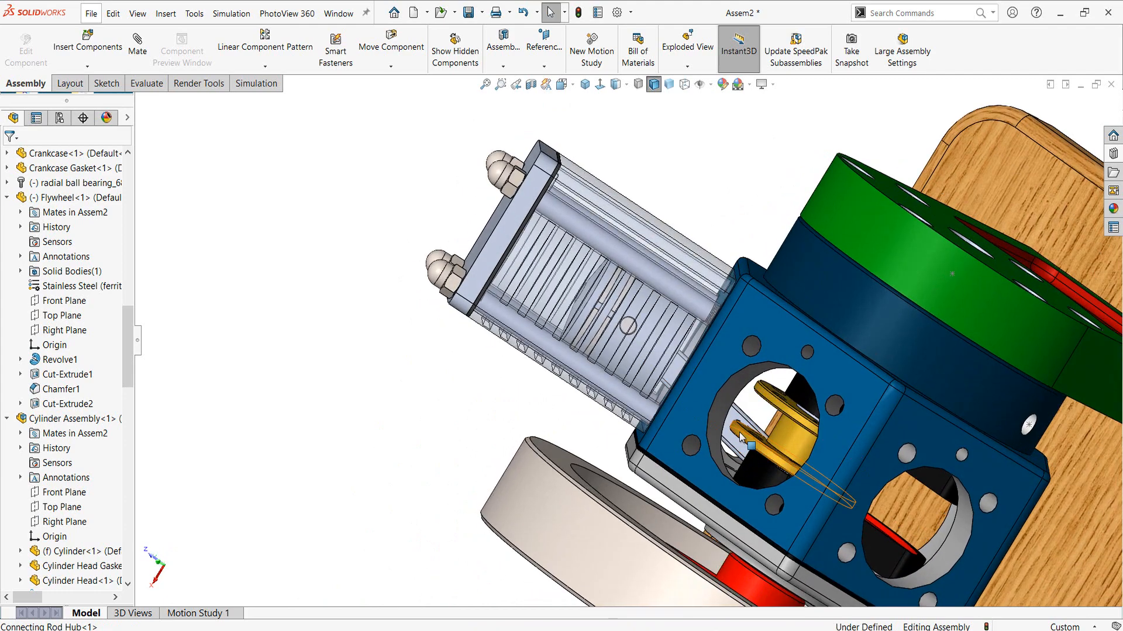
mouse_move(735, 420)
mouse_down()
mouse_move(742, 398)
mouse_move(715, 362)
mouse_move(741, 408)
mouse_up()
scroll(746, 409, down, 8)
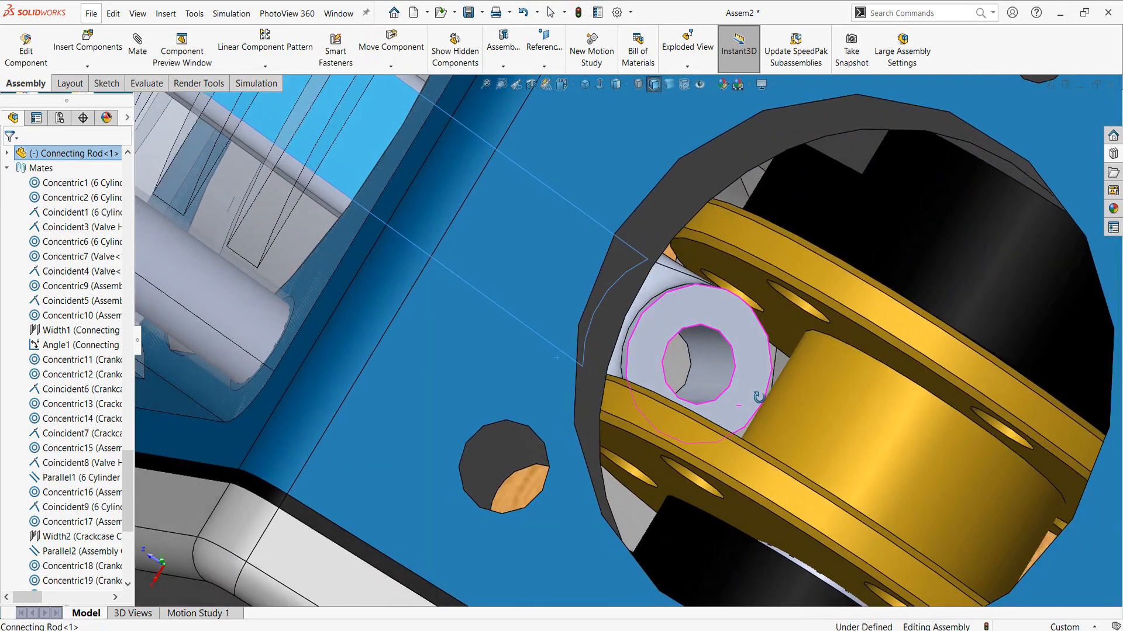
Add a concentric mate between the bore at the connecting rod's lower end and the nearest hole in the Connecting Rod Hub's flange.
middle_drag(758, 398, 736, 377)
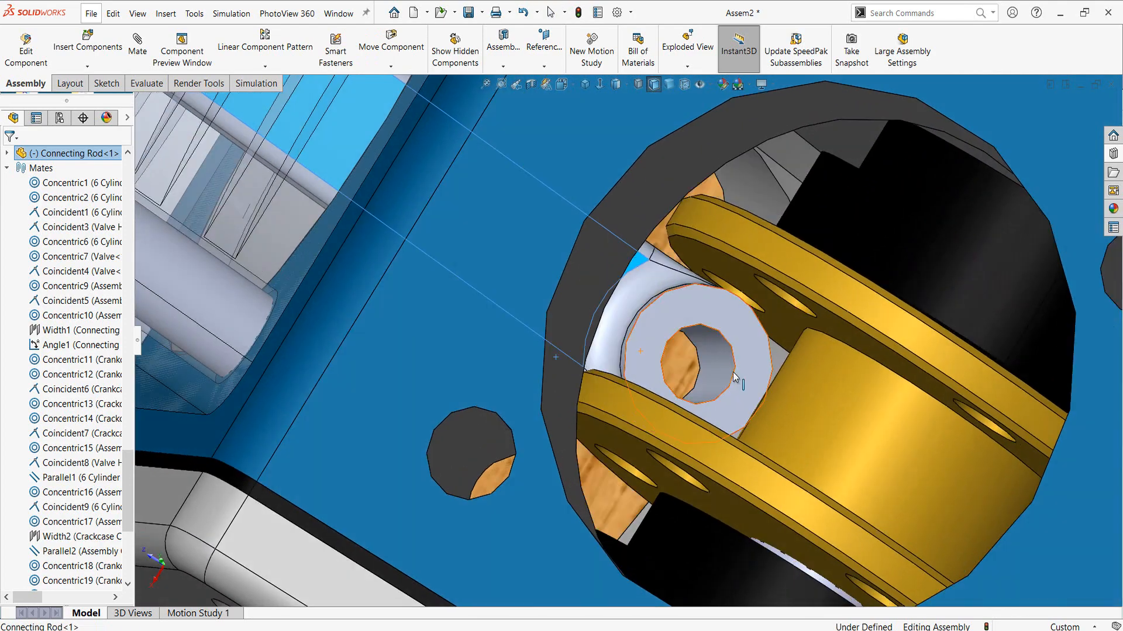
click(707, 353)
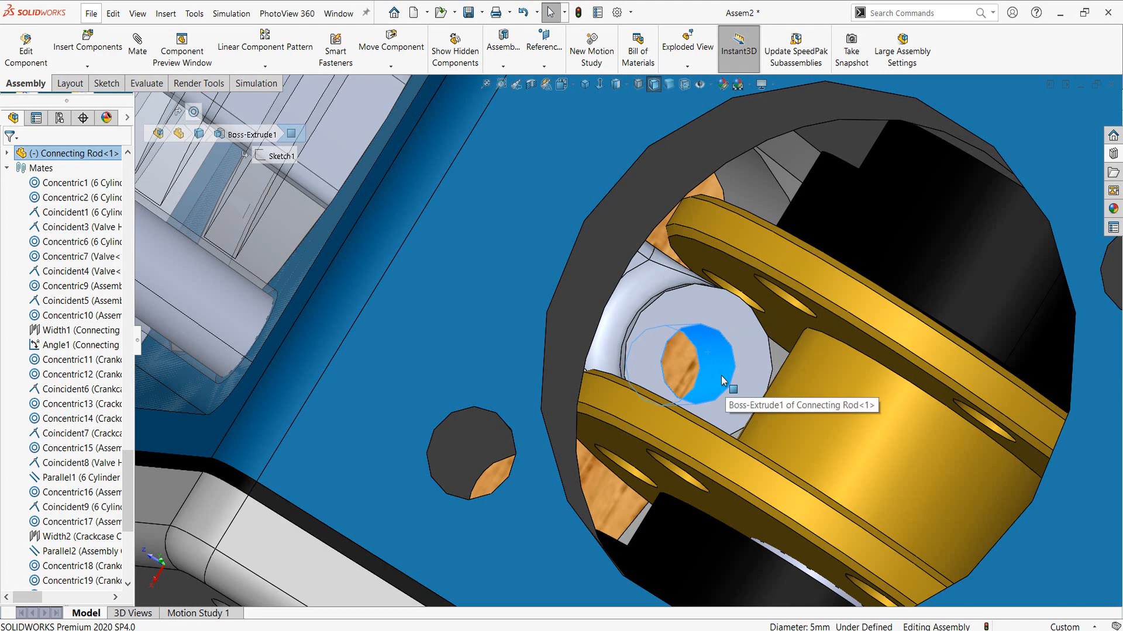
scroll(704, 394, up, 5)
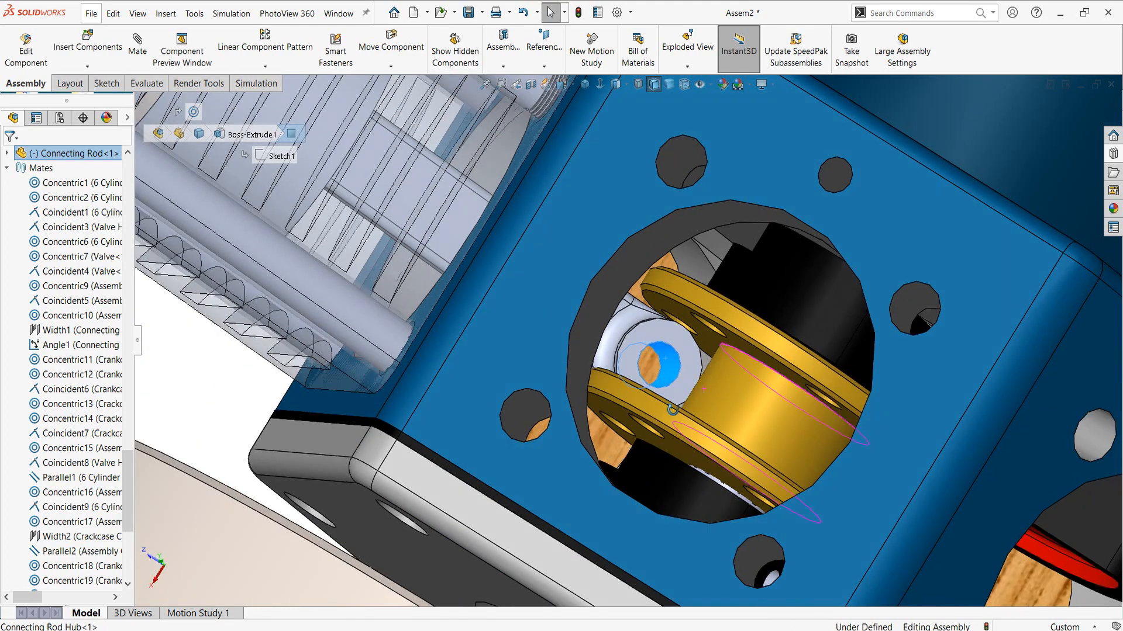
middle_drag(672, 410, 691, 392)
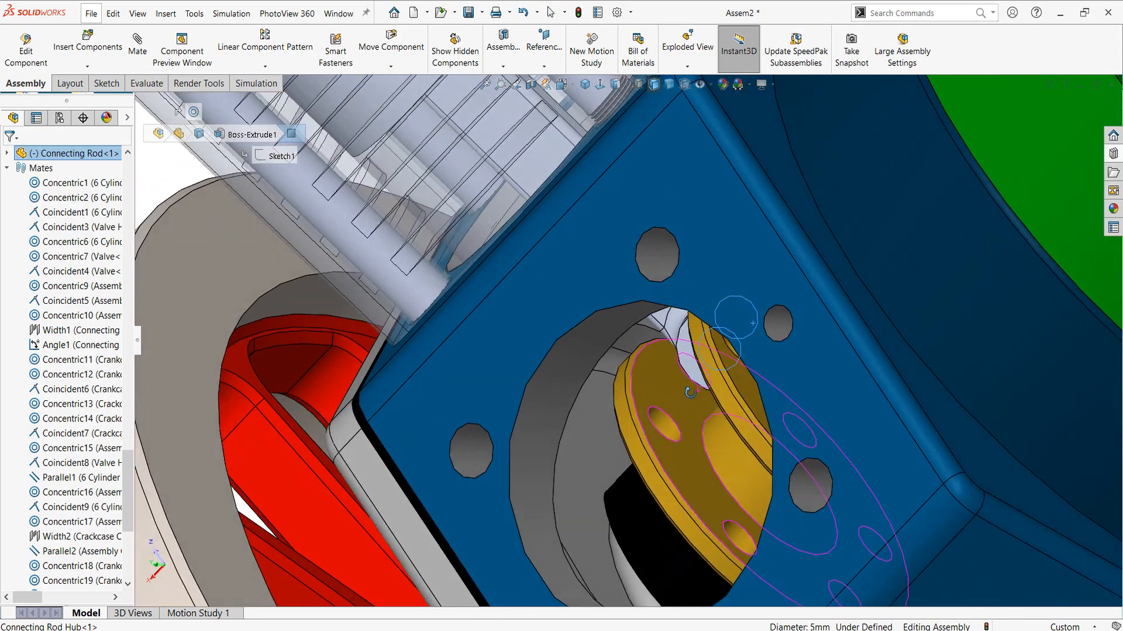
click(661, 423)
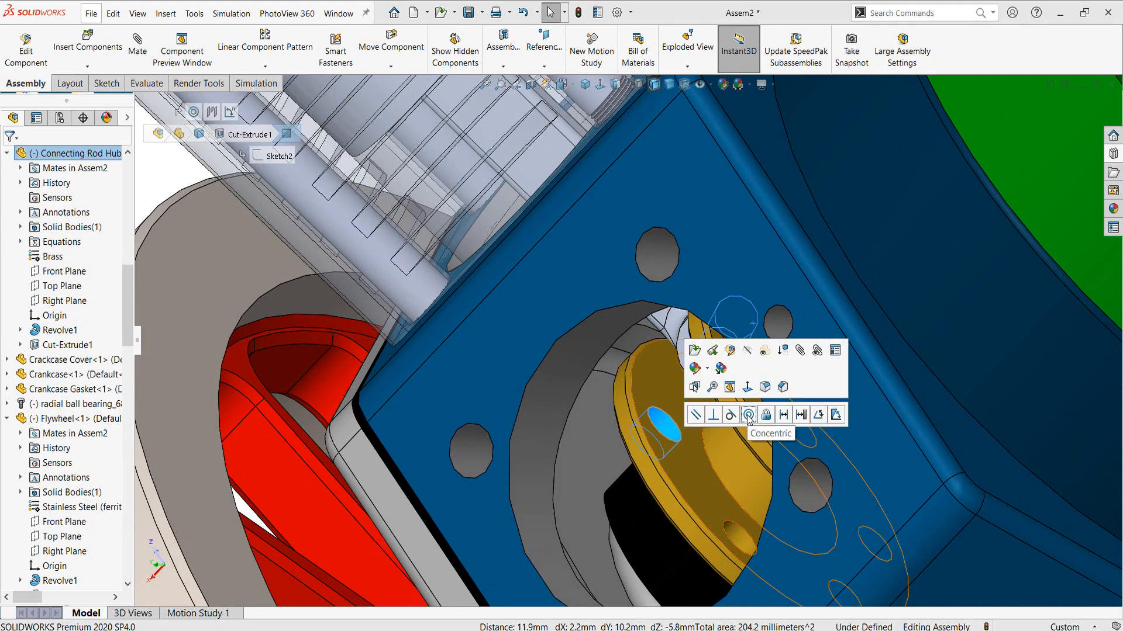
click(749, 417)
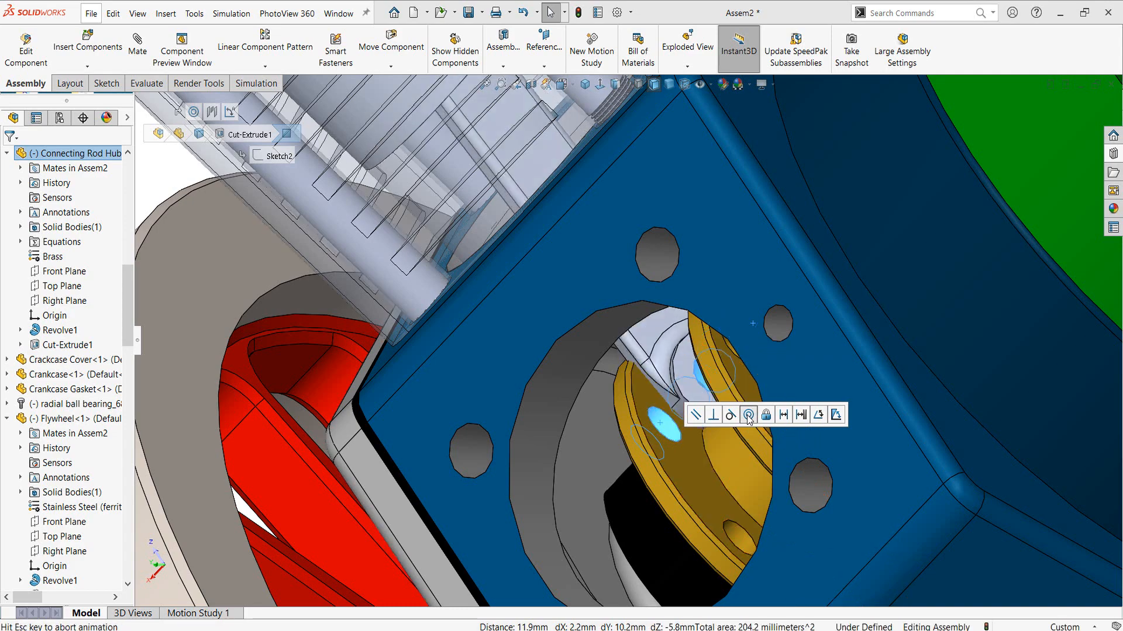
click(857, 415)
scroll(677, 393, up, 1)
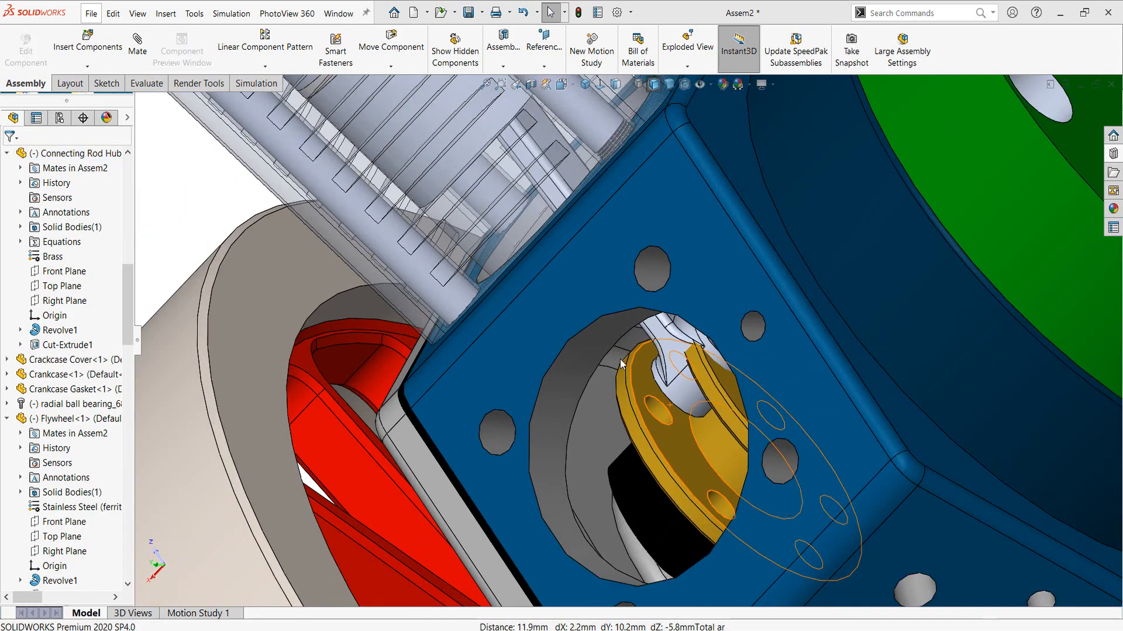
Add a coincident mate between the side face of the connecting rod's lower end and the inner face of the hub's flange.
scroll(622, 365, up, 2)
scroll(620, 369, down, 5)
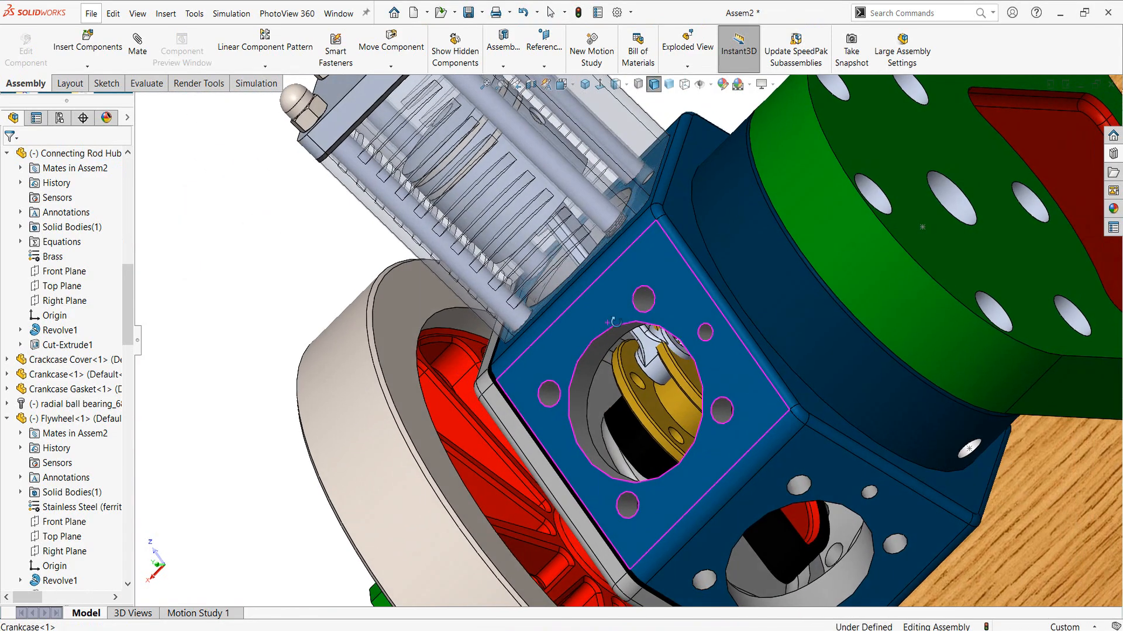
scroll(622, 313, down, 5)
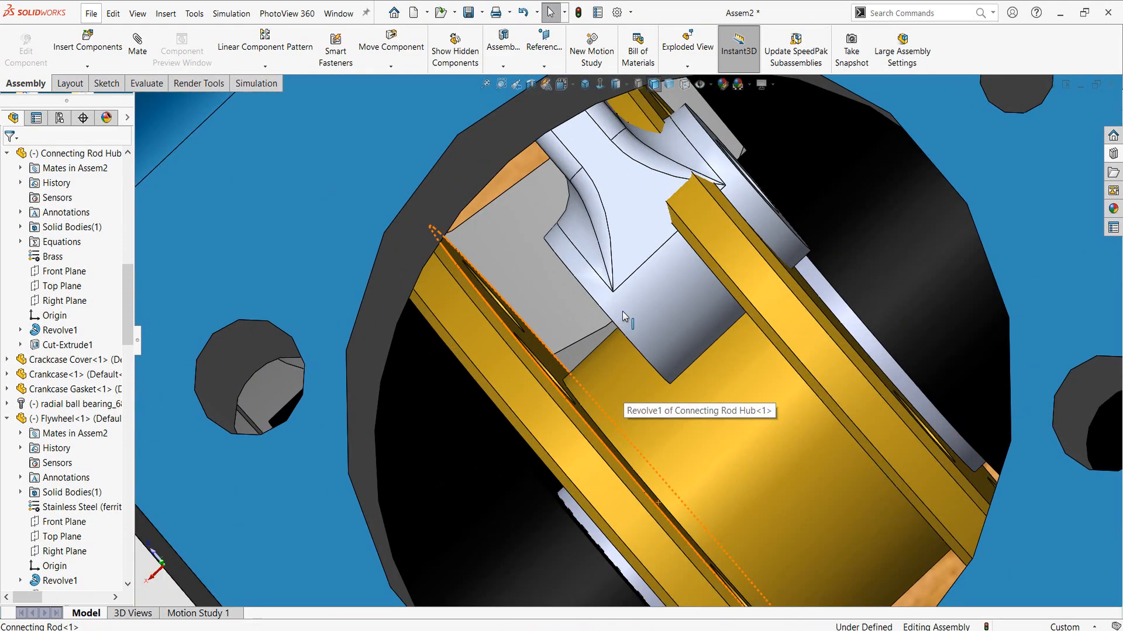
click(557, 294)
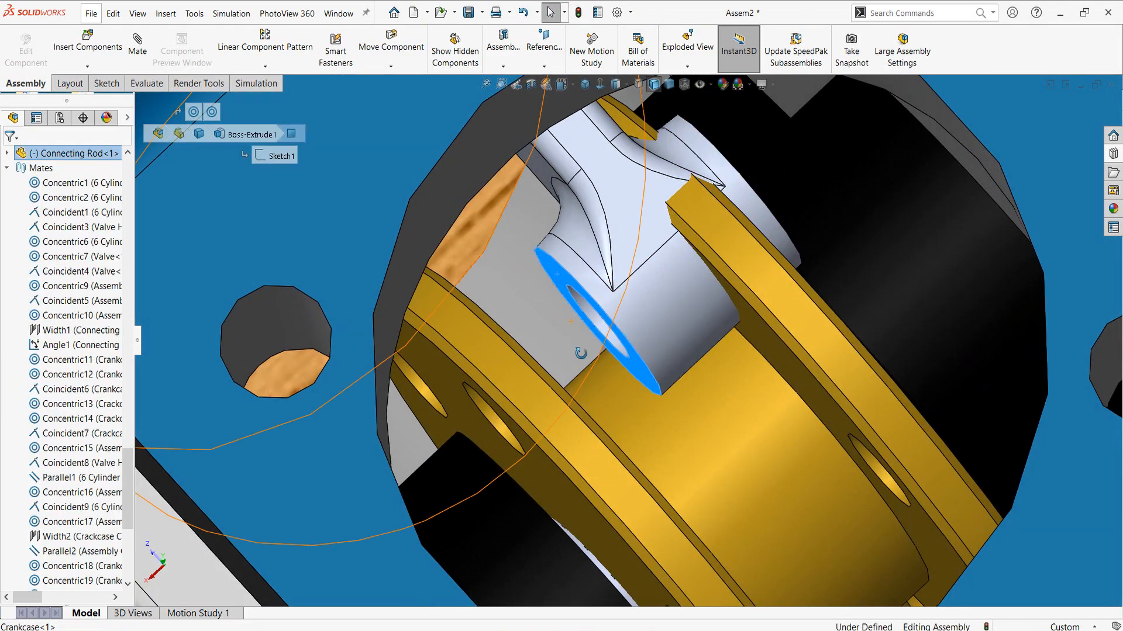
middle_drag(579, 354, 556, 358)
scroll(436, 393, up, 4)
middle_drag(433, 394, 391, 375)
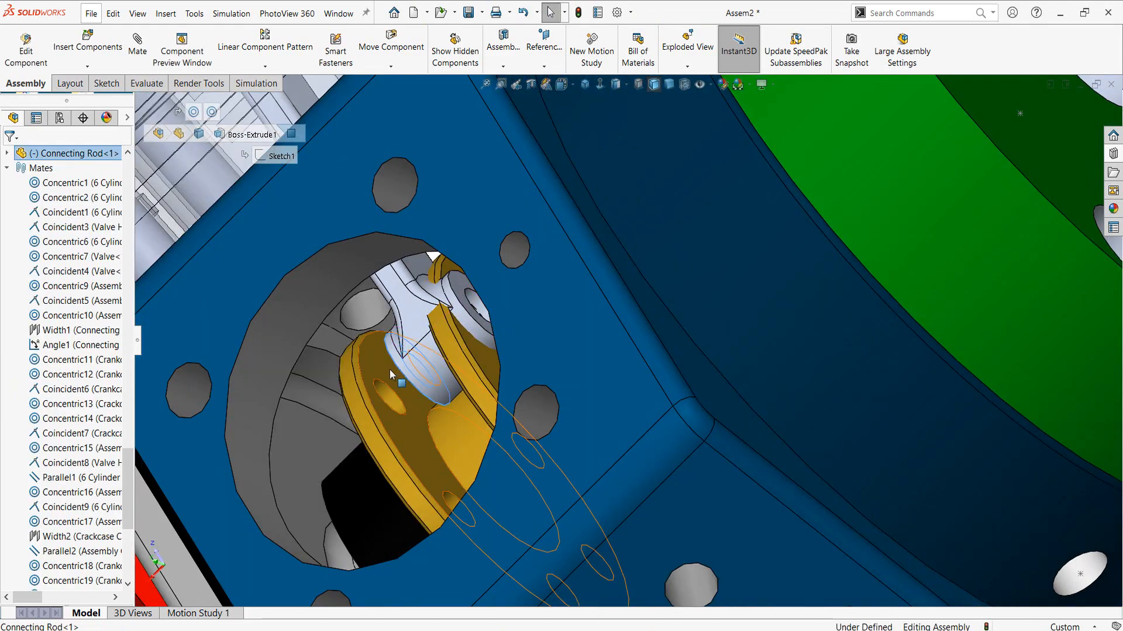
ctrl+click(391, 375)
click(423, 362)
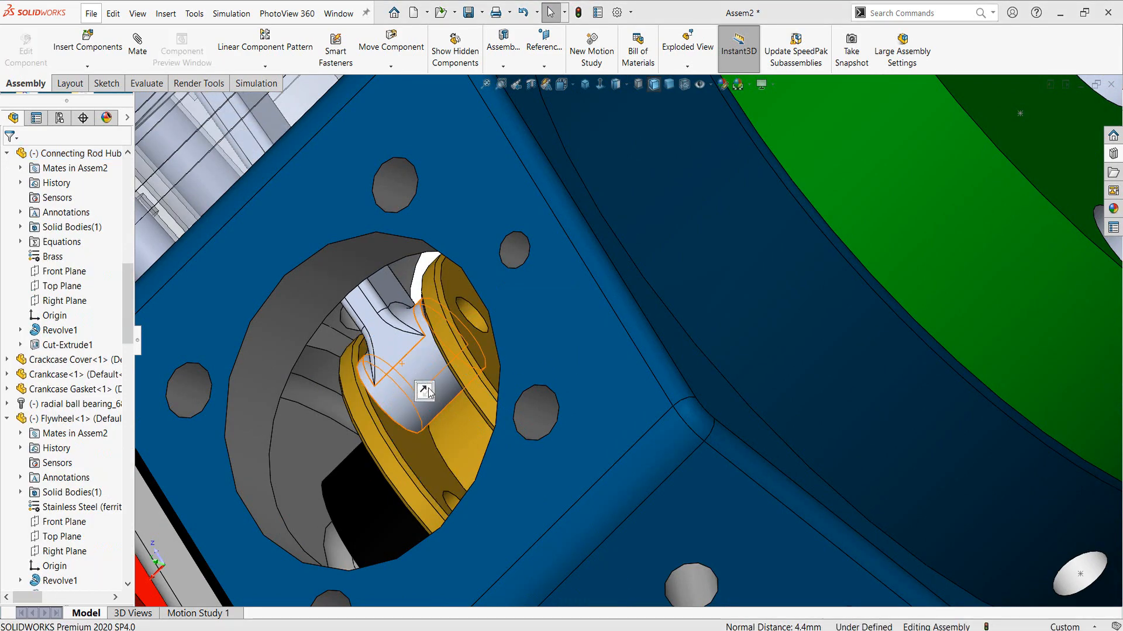
Turn the flywheel slightly to check how the piston and connecting rod move inside the transparent cylinder.
scroll(442, 339, up, 6)
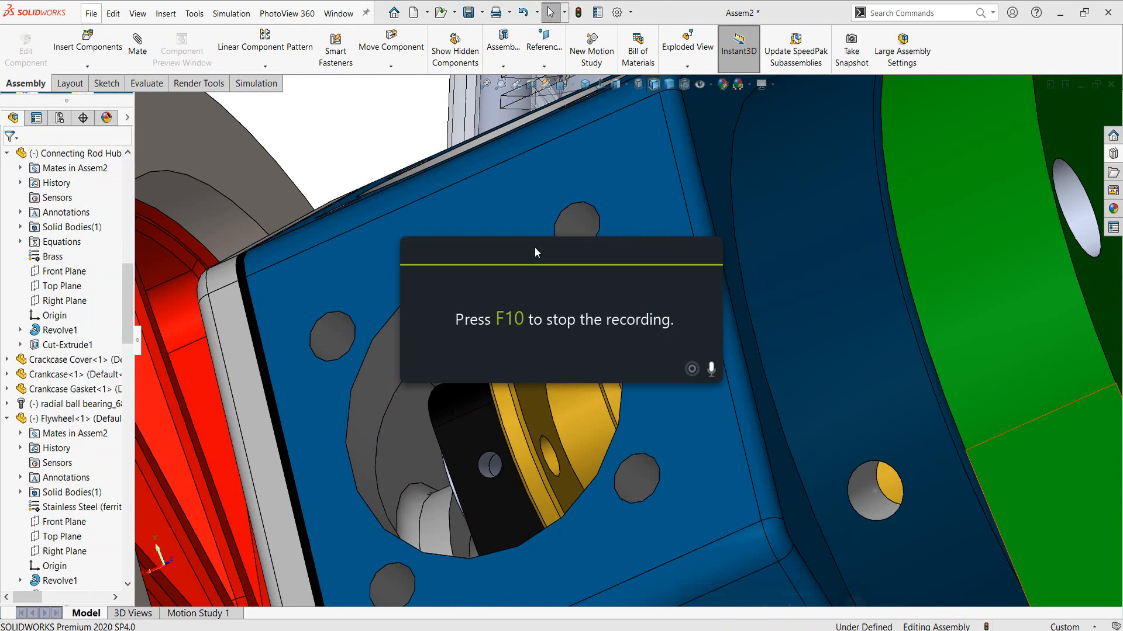
scroll(535, 247, up, 5)
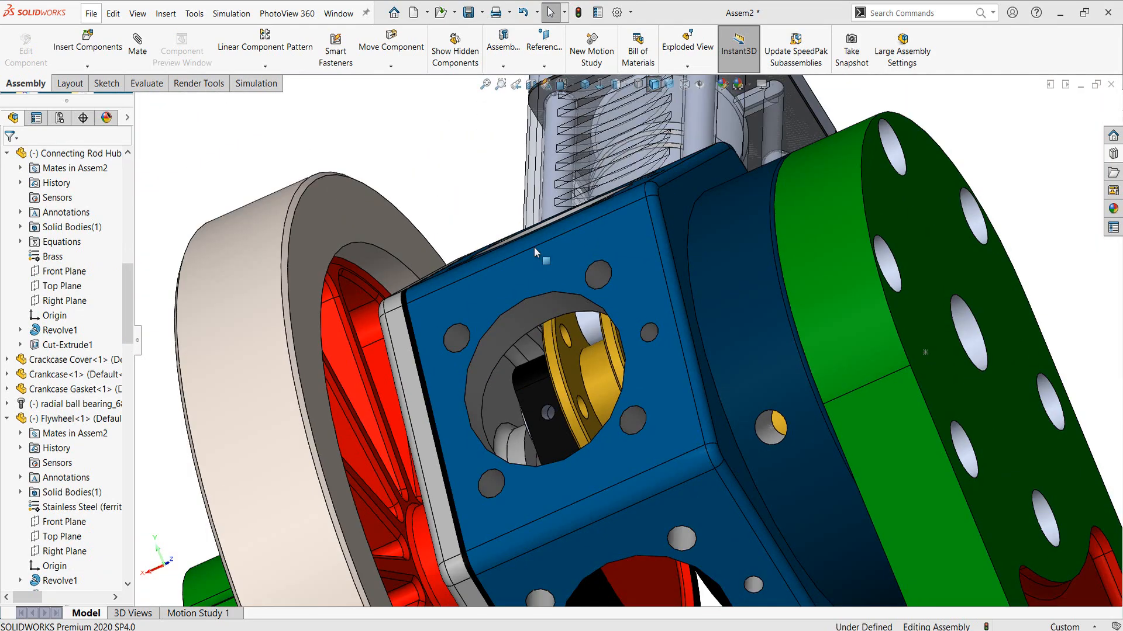
middle_drag(534, 247, 667, 244)
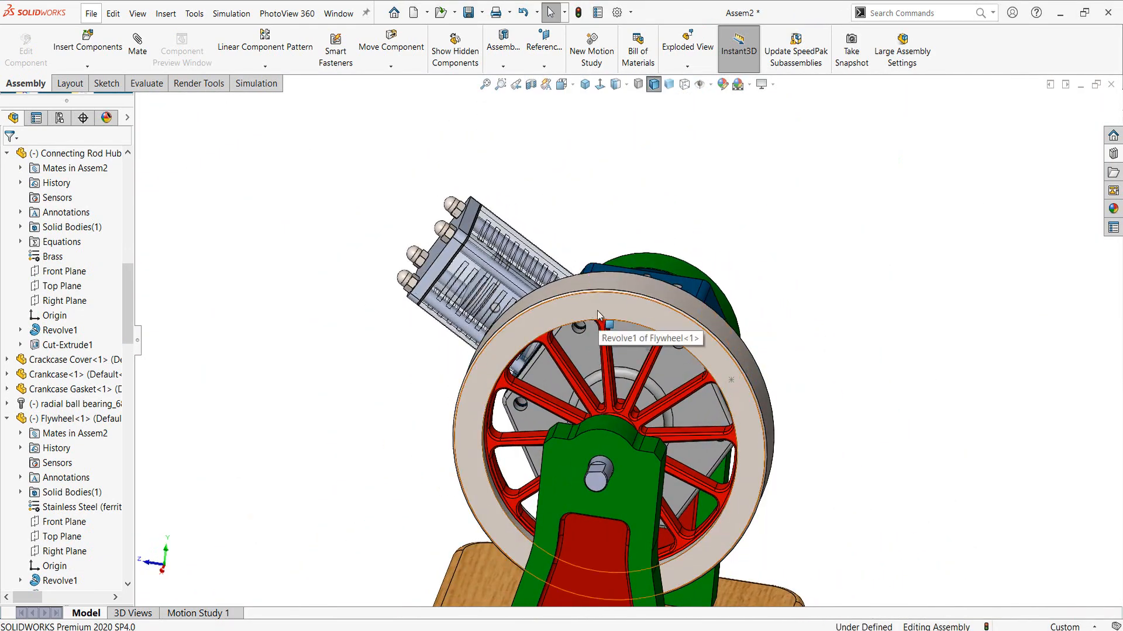
drag(596, 310, 532, 302)
click(556, 193)
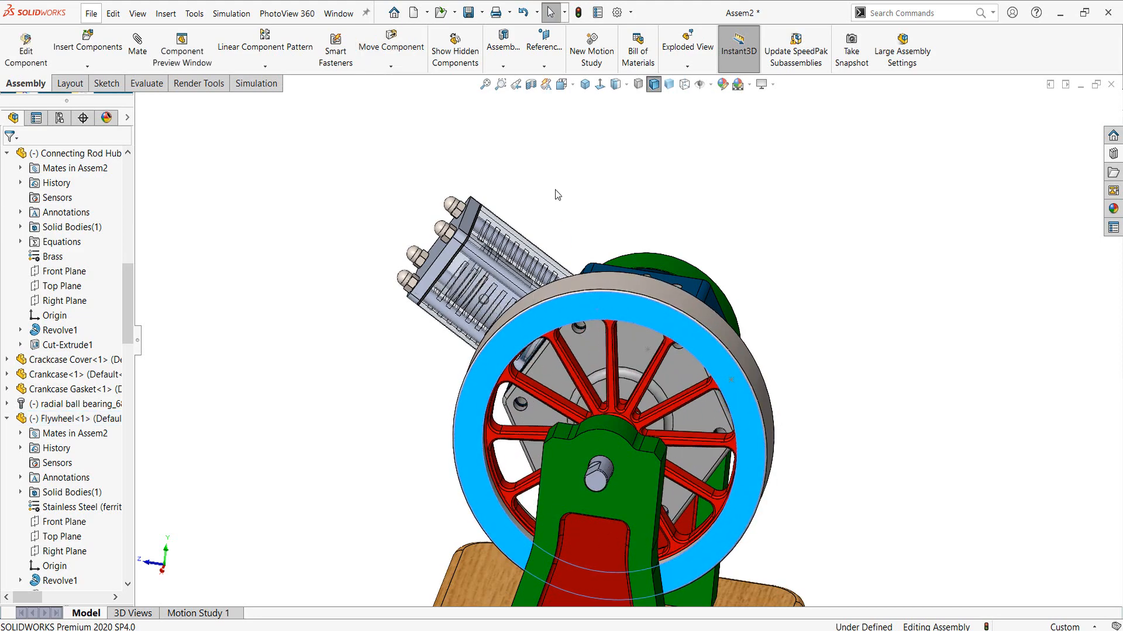
Start a circular component pattern and use the Valve Housing's outer cylindrical face as its rotation direction.
mouse_move(648, 273)
middle_down()
mouse_move(671, 282)
mouse_move(653, 282)
middle_up()
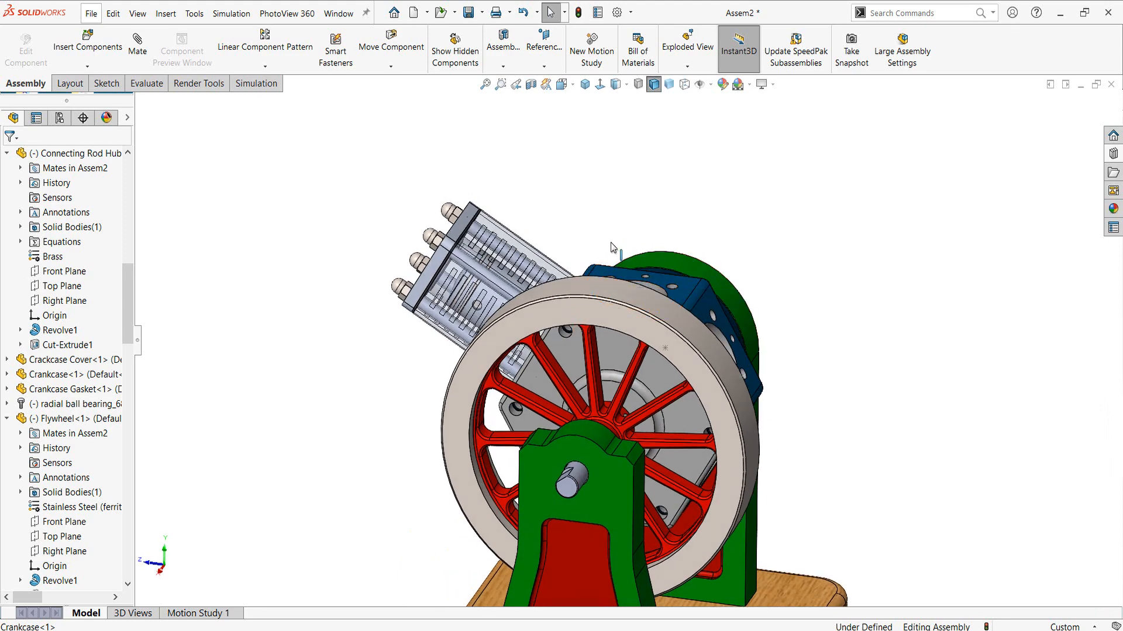
middle_drag(651, 274, 540, 245)
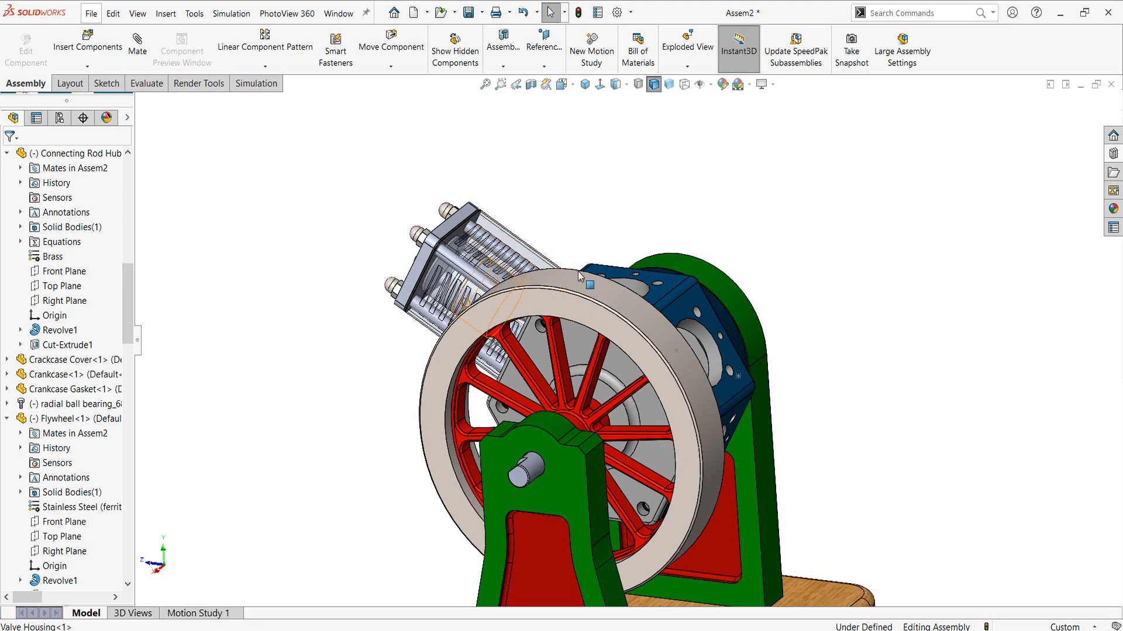
middle_drag(728, 374, 473, 183)
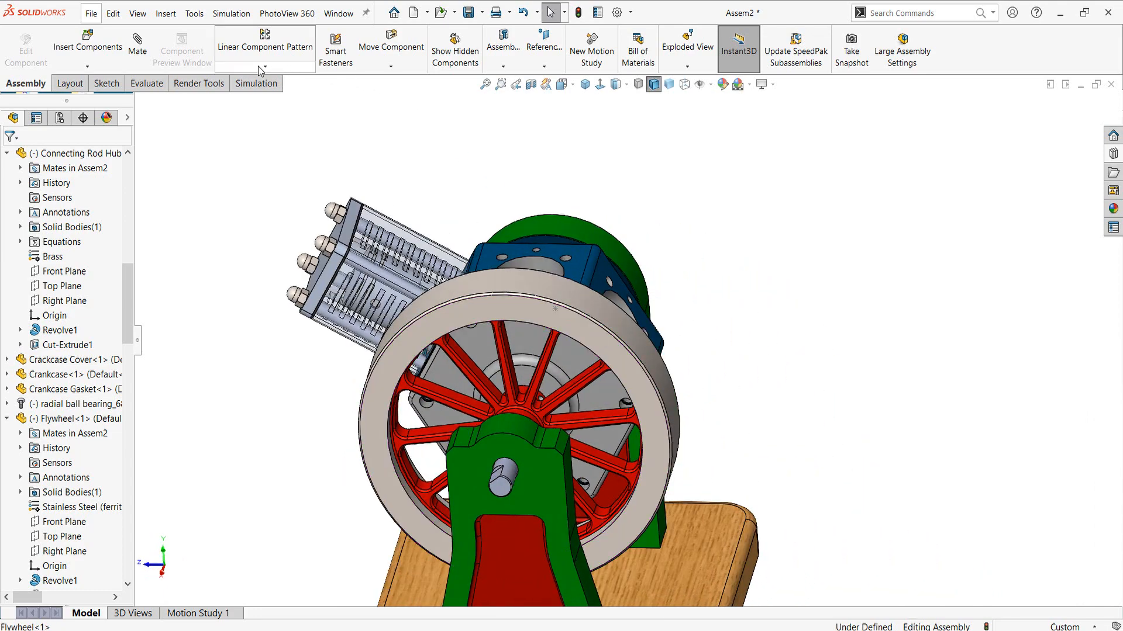
click(264, 67)
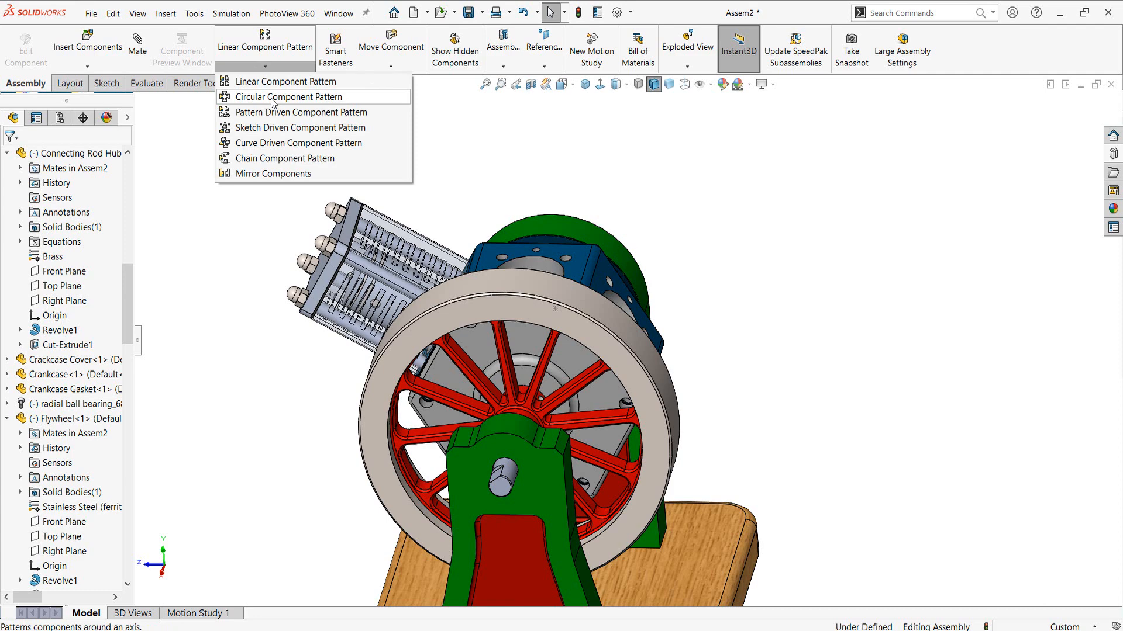
click(272, 98)
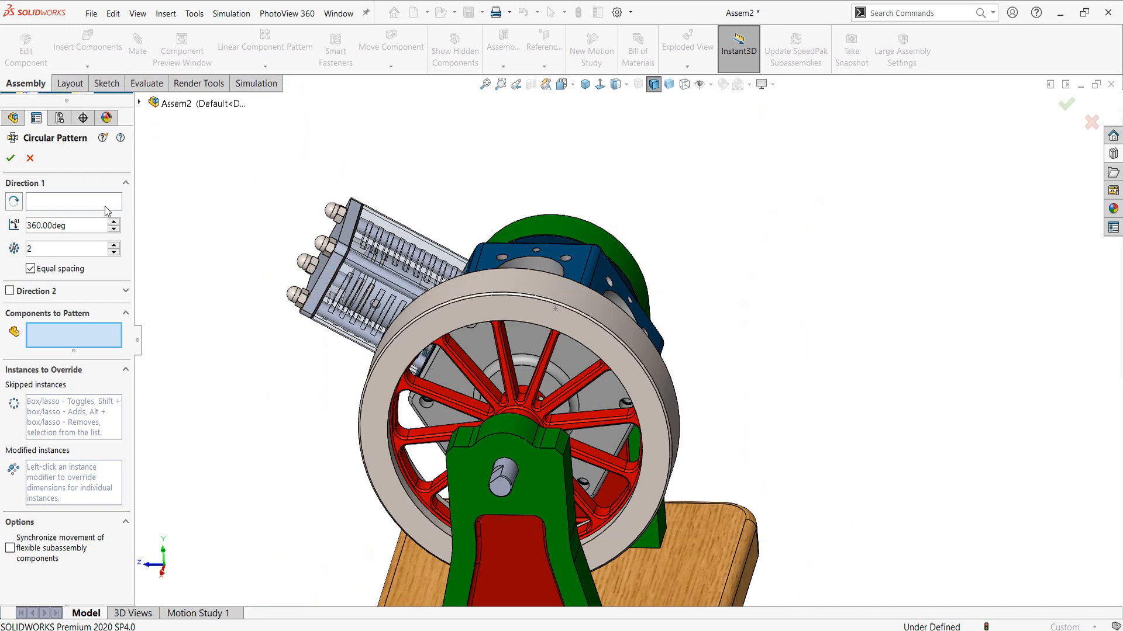
click(74, 202)
middle_drag(577, 277, 676, 285)
scroll(676, 284, down, 6)
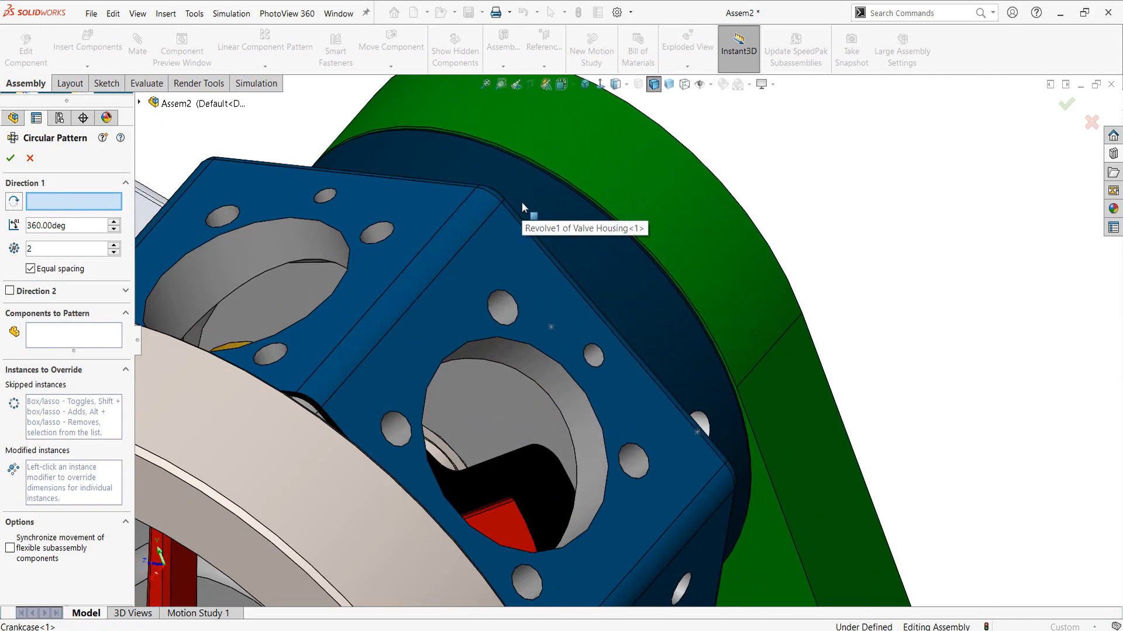
click(522, 202)
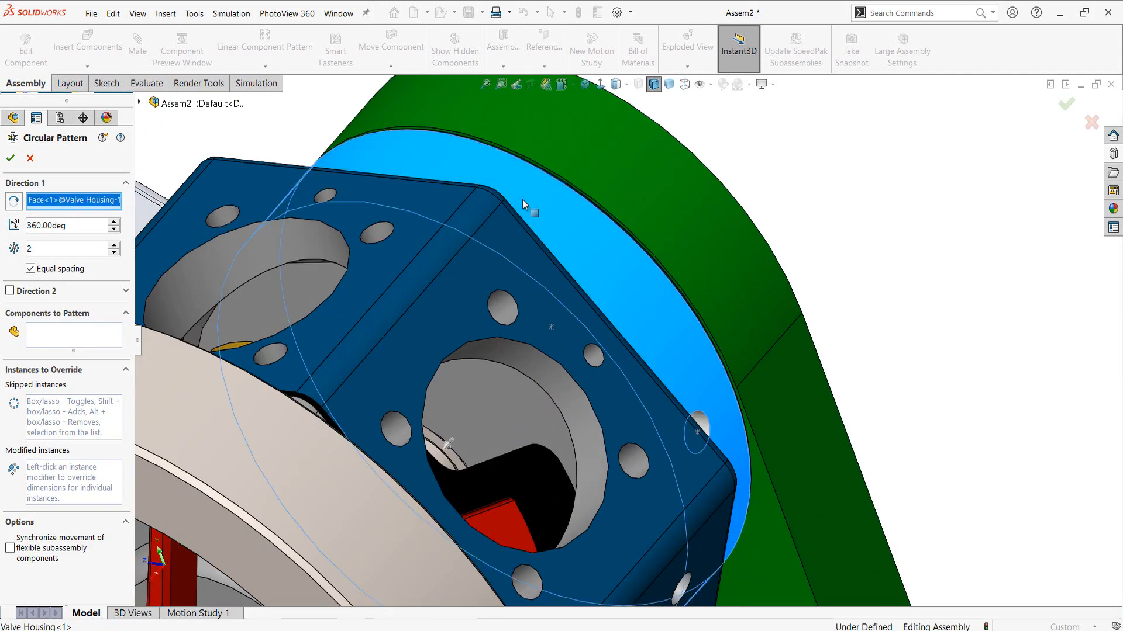
scroll(522, 199, up, 4)
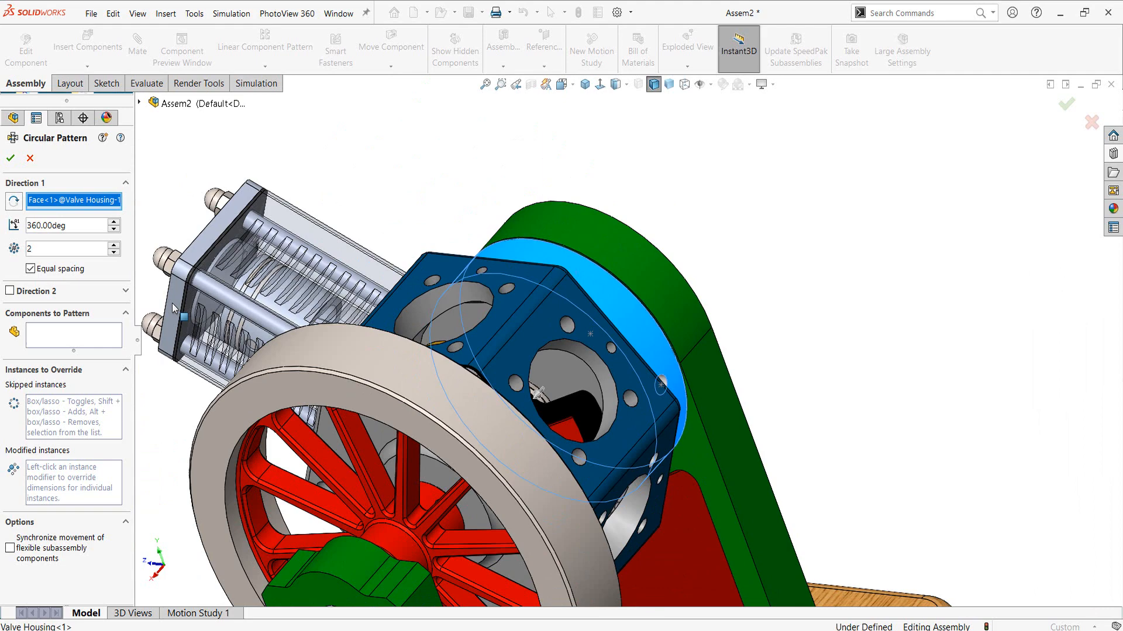
Add Assembly Piston<1> and Connecting Rod<1> to the circular pattern's components.
click(64, 340)
scroll(349, 258, up, 4)
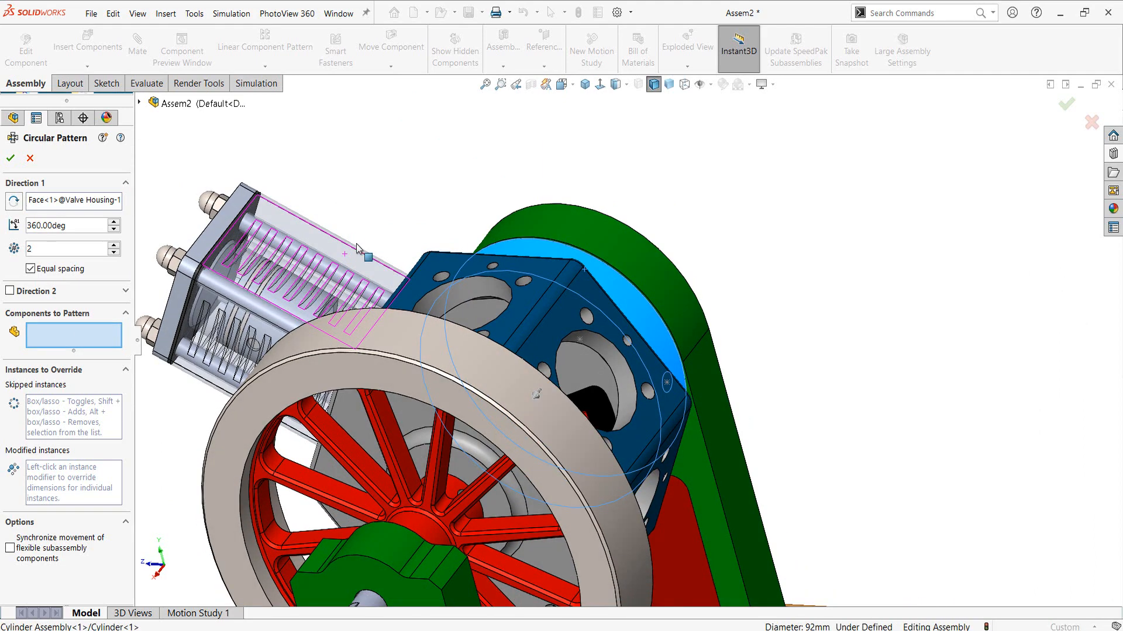
click(139, 104)
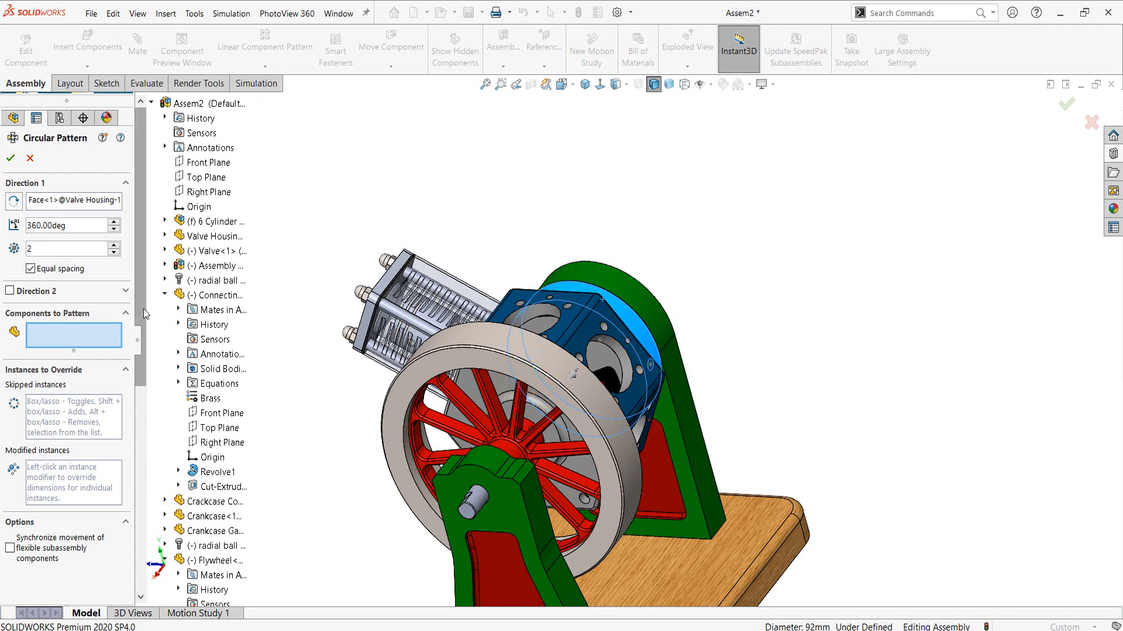
scroll(142, 301, down, 8)
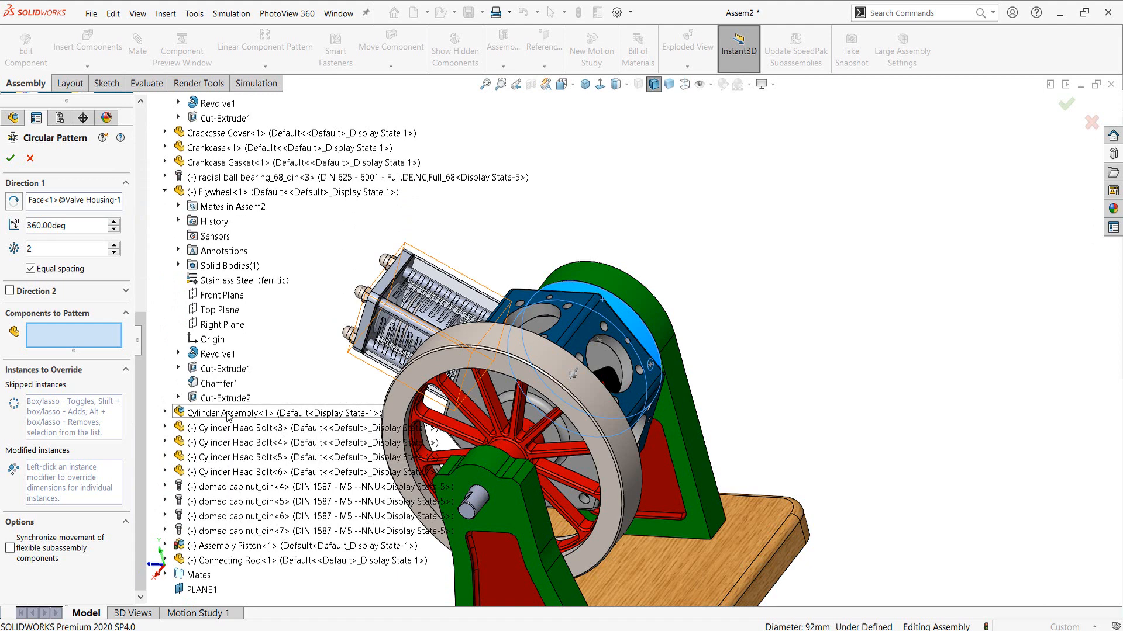
click(218, 546)
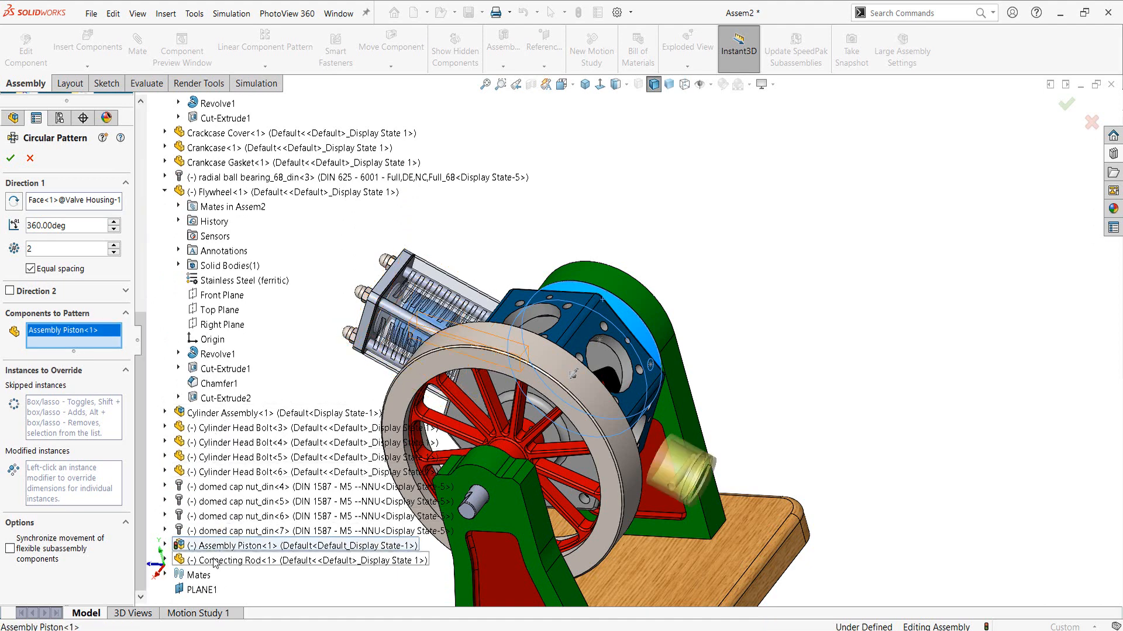
click(215, 561)
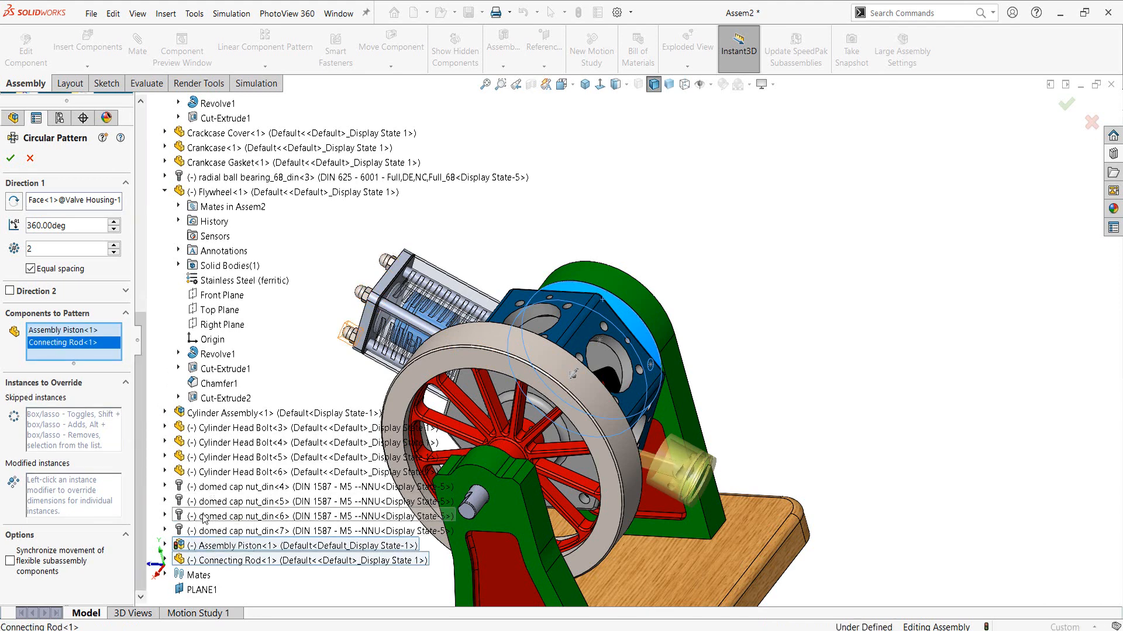
Add Cylinder Assembly<1>, Cylinder Head Bolts <3> to <6> and domed cap nuts <4> to <7> to the components being patterned.
click(204, 519)
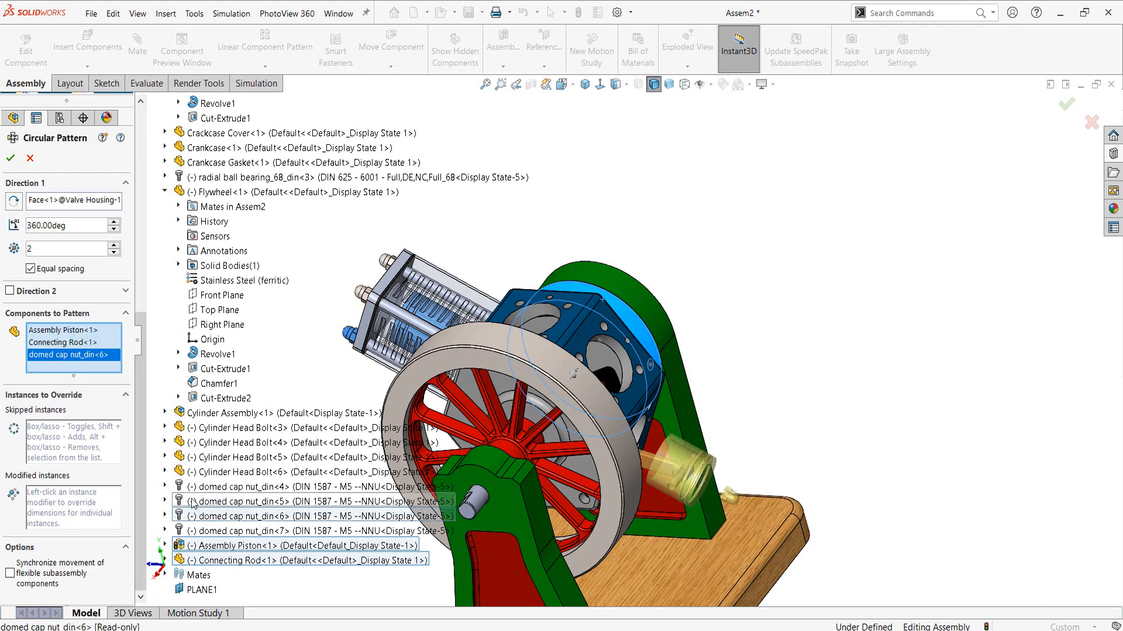
click(191, 487)
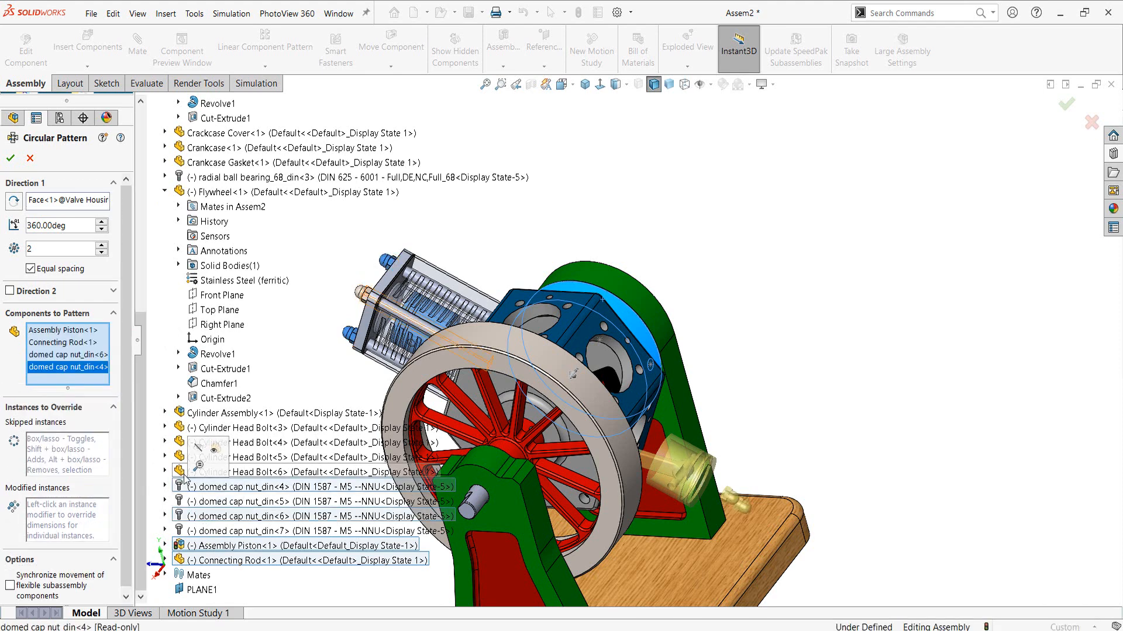
click(187, 460)
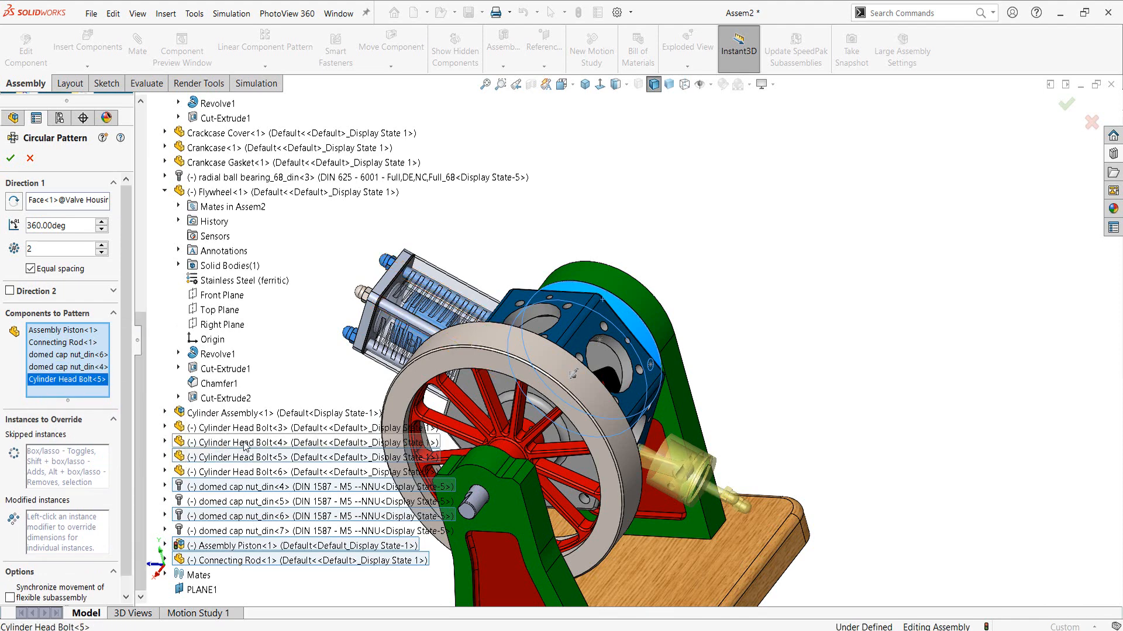
click(216, 428)
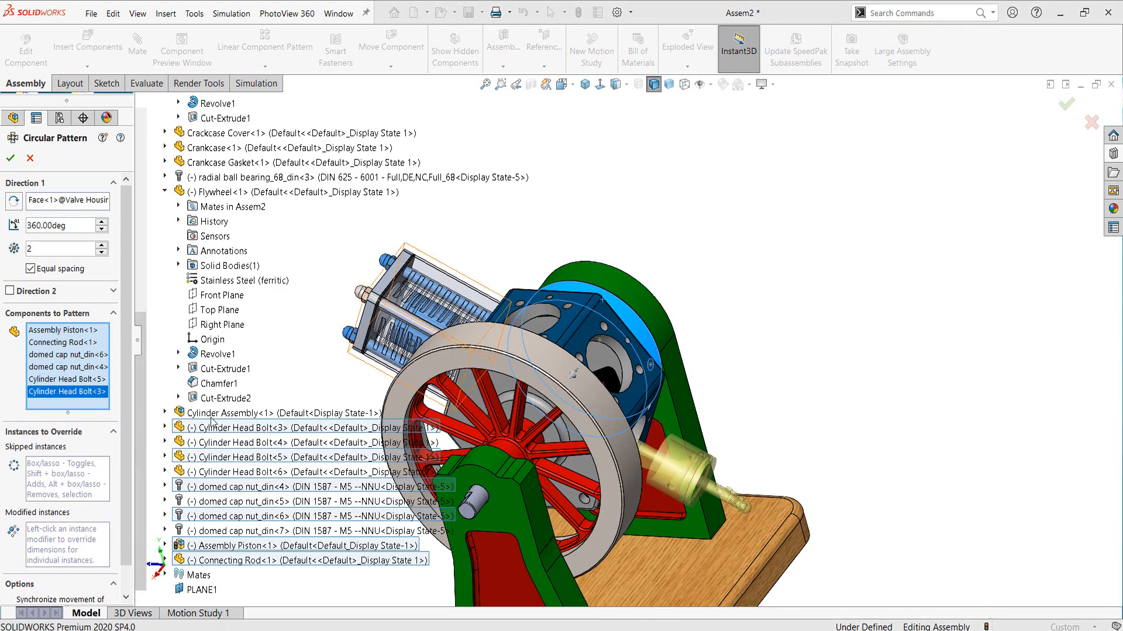
click(212, 416)
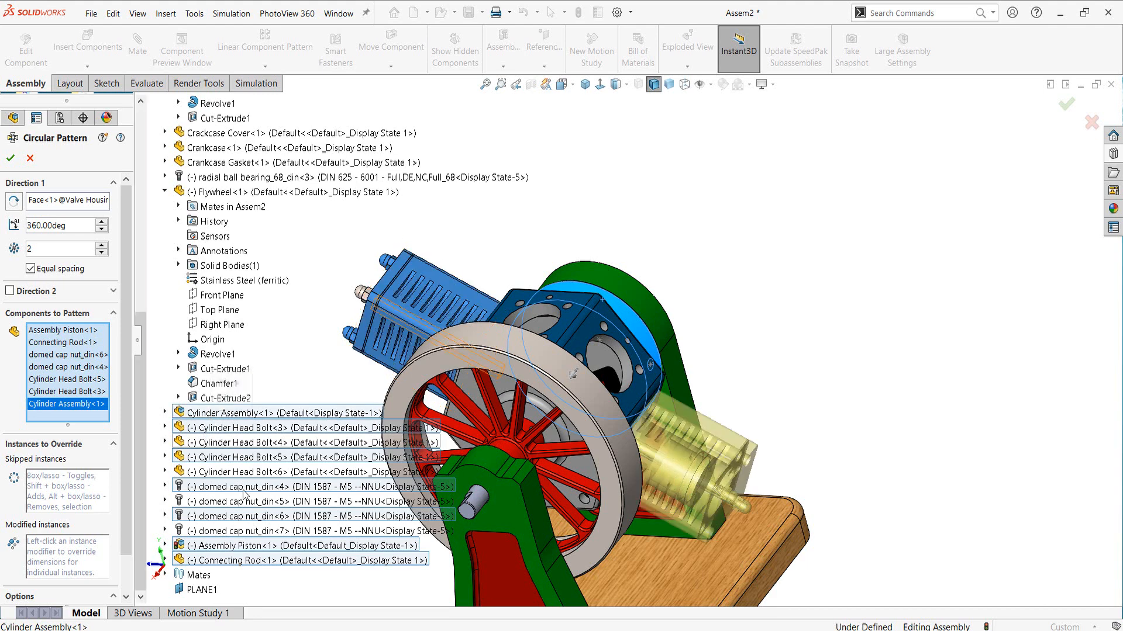
click(202, 444)
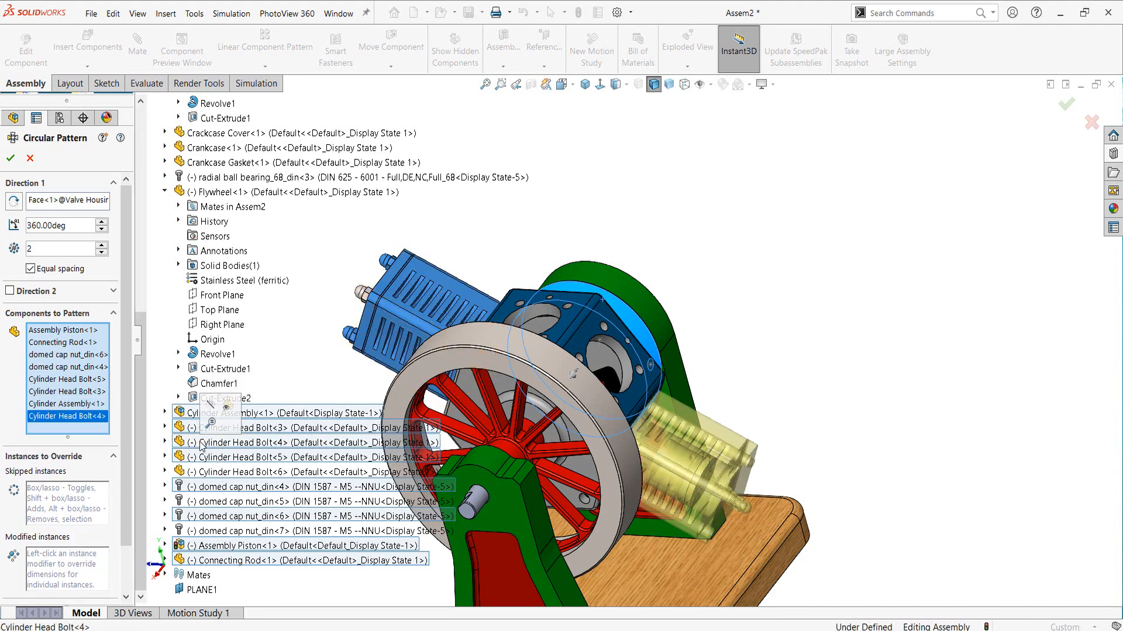
click(208, 474)
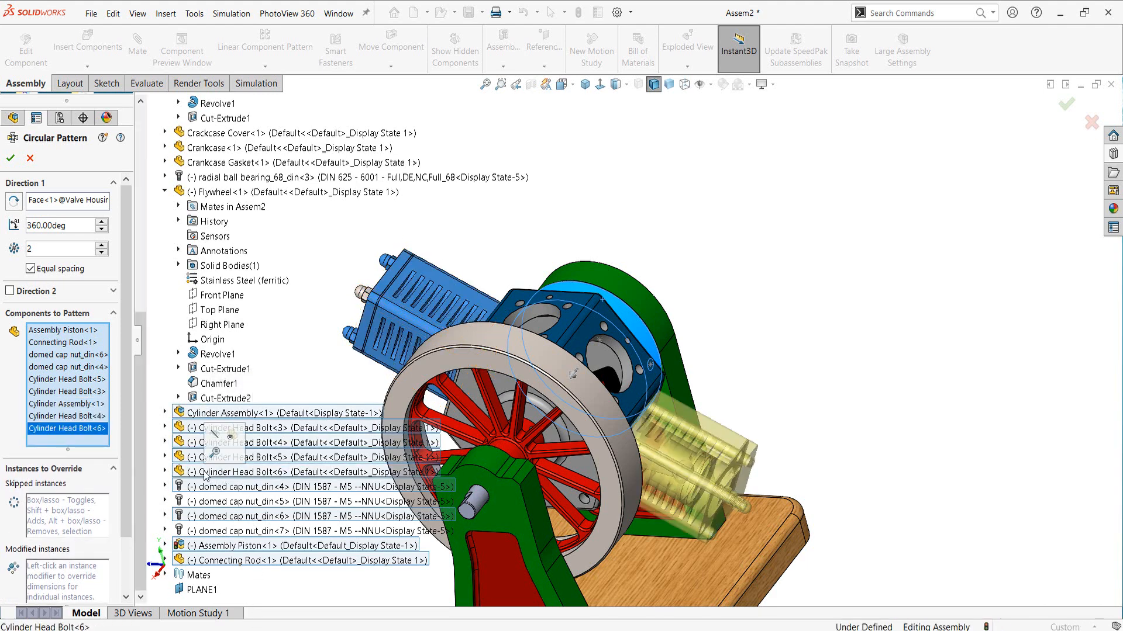
click(197, 503)
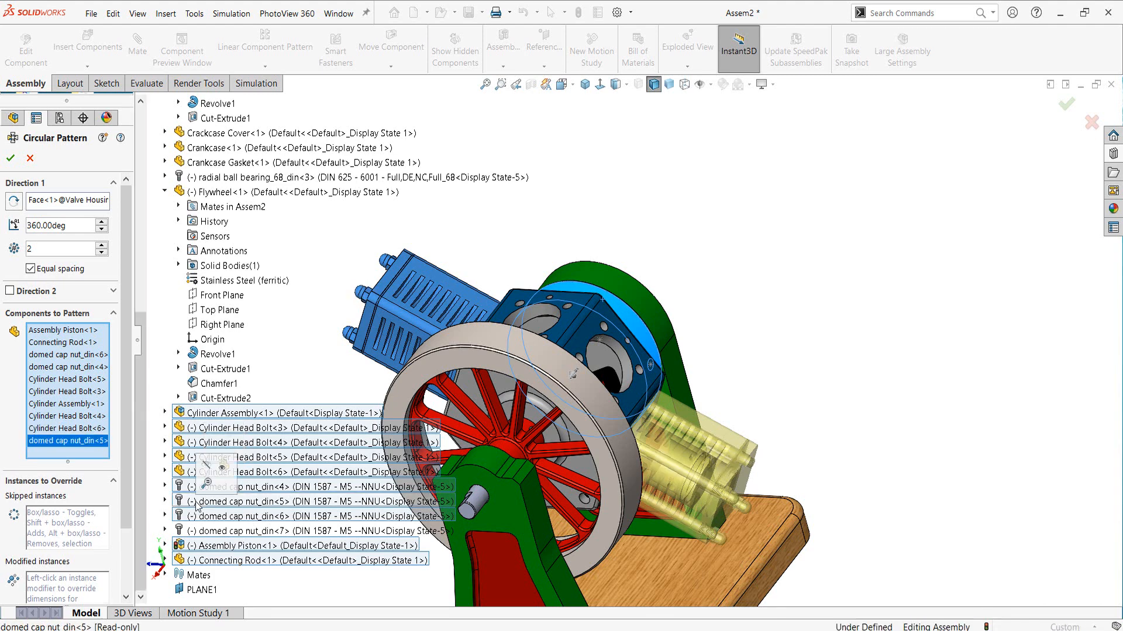
click(201, 532)
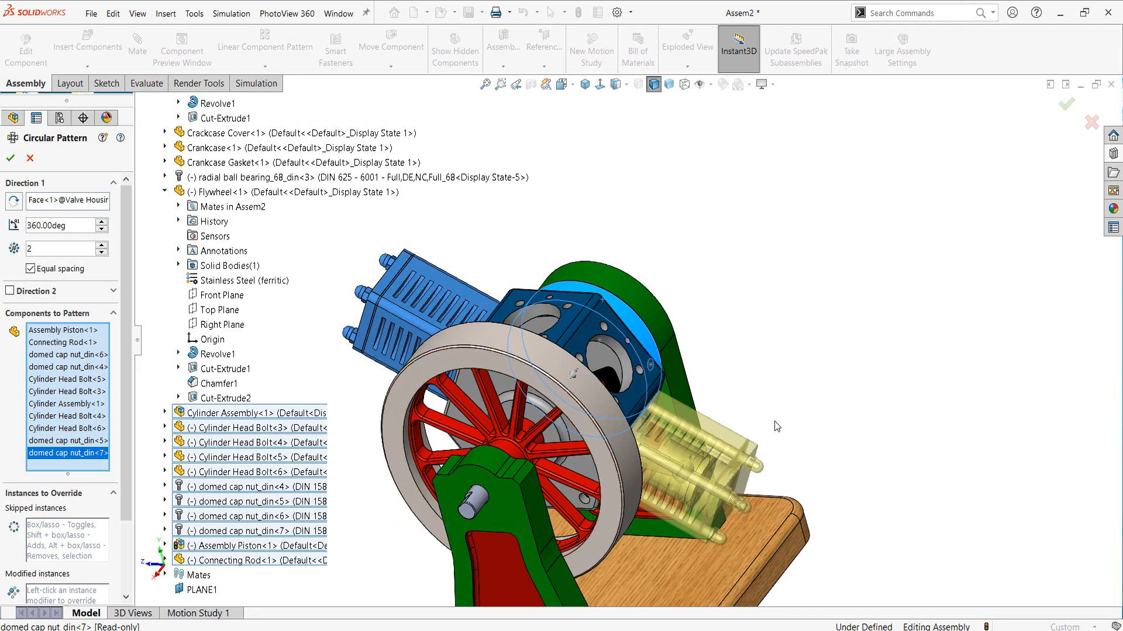
Set the circular pattern to 6 equally spaced instances over 360 degrees and create it.
middle_drag(753, 404, 785, 370)
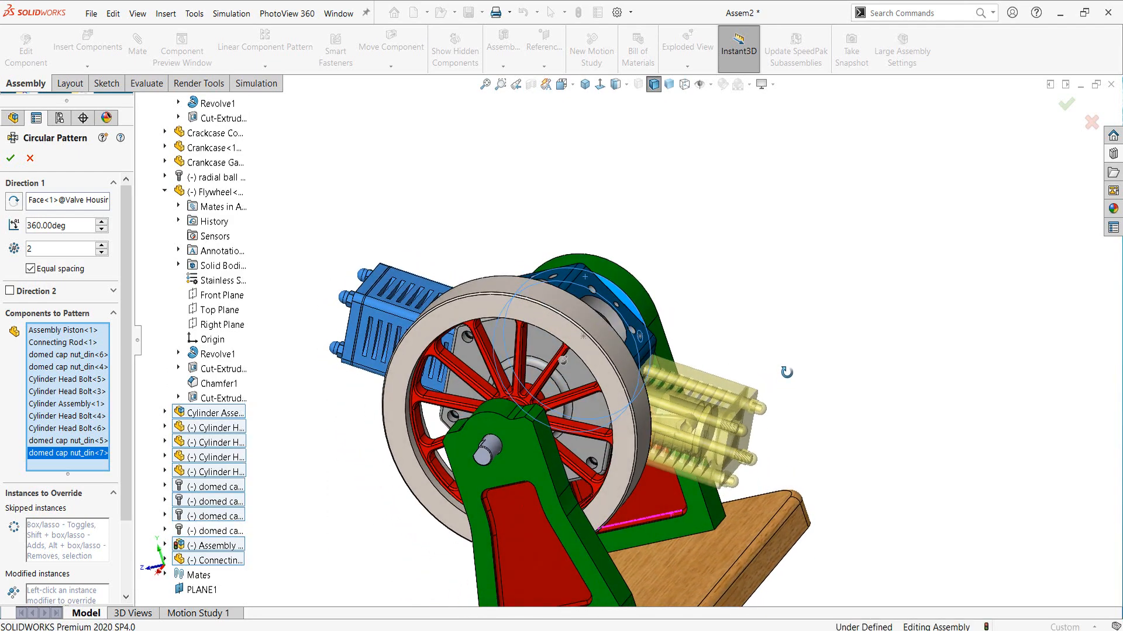
click(214, 532)
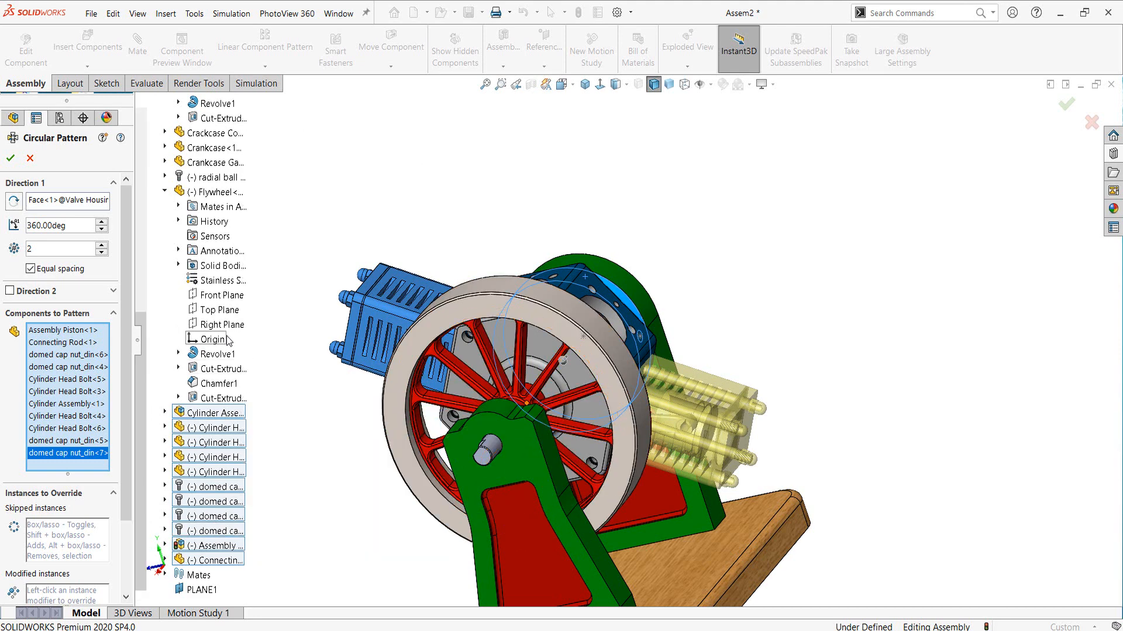
click(101, 245)
click(101, 245)
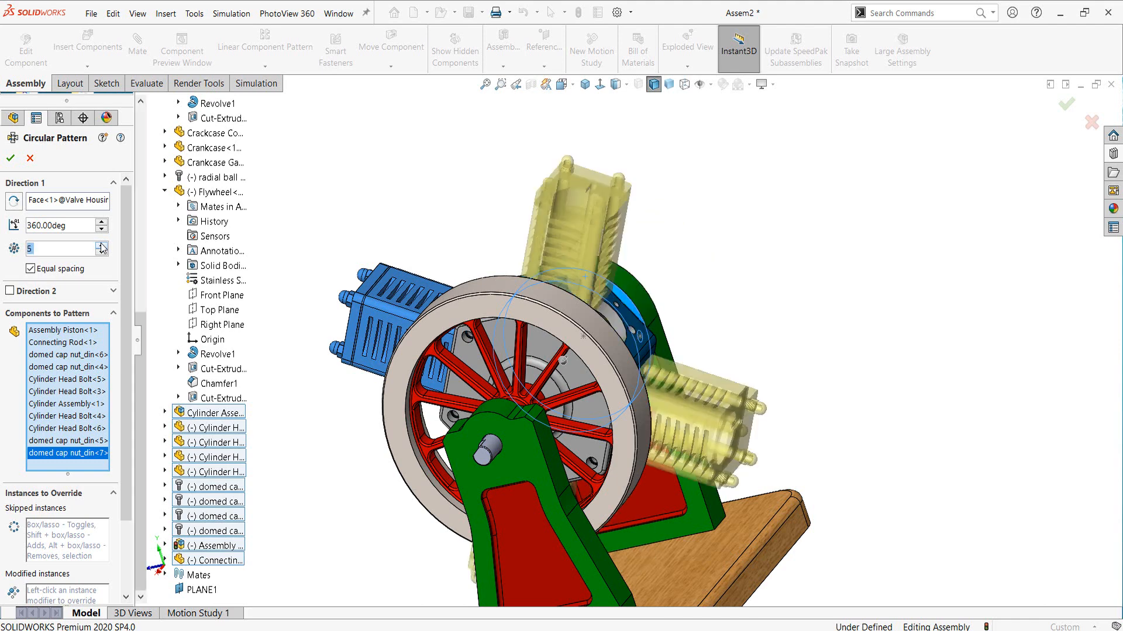
click(101, 245)
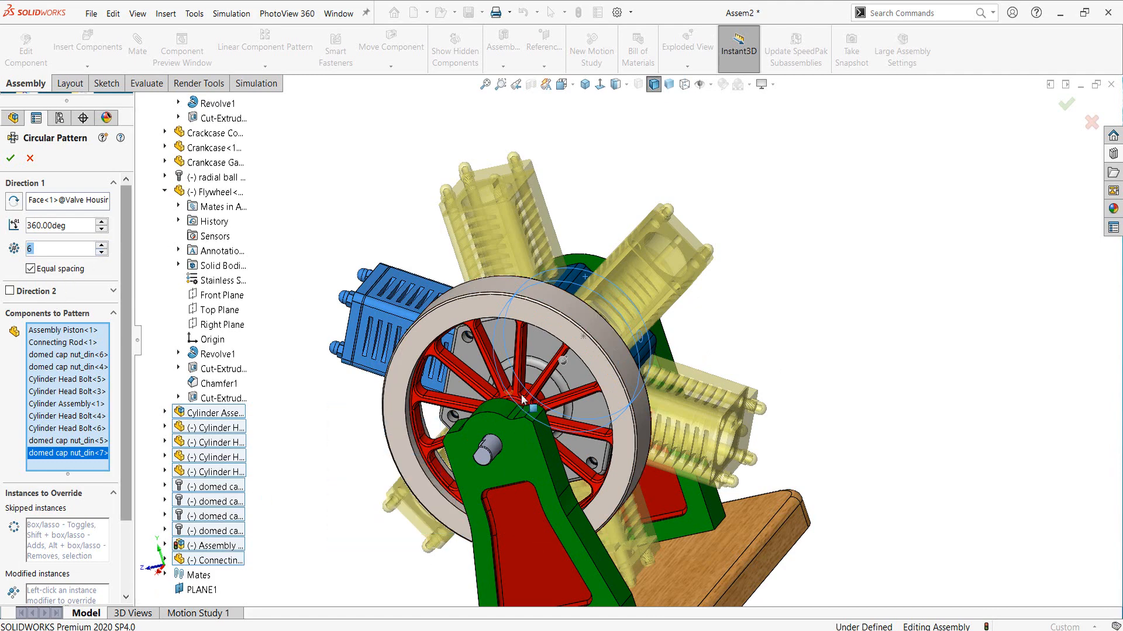
middle_drag(517, 397, 537, 361)
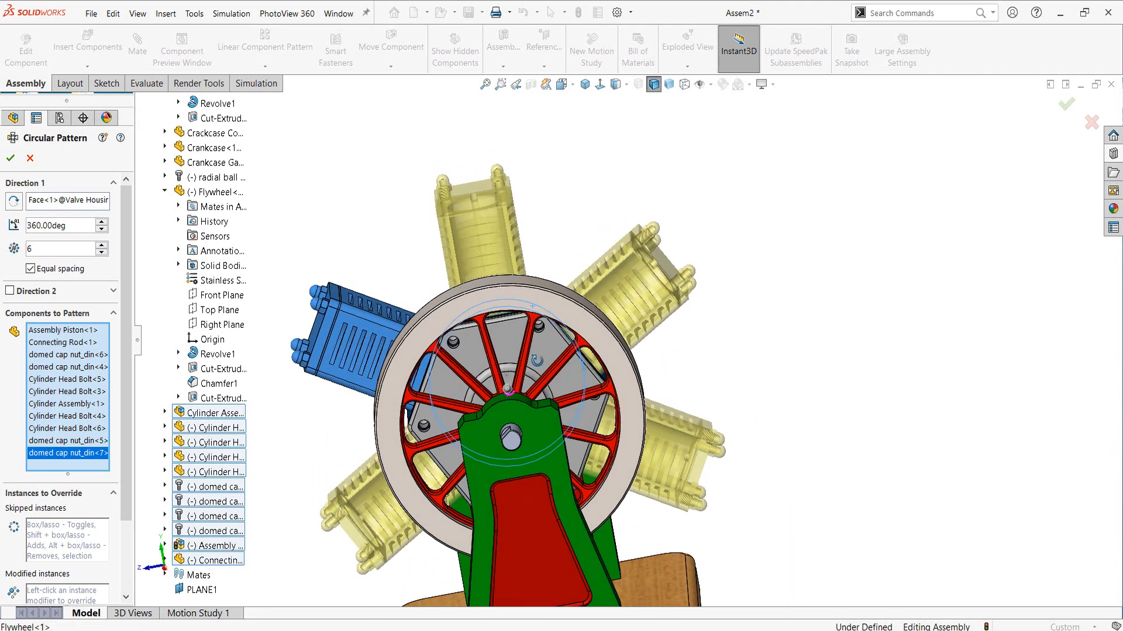
click(9, 159)
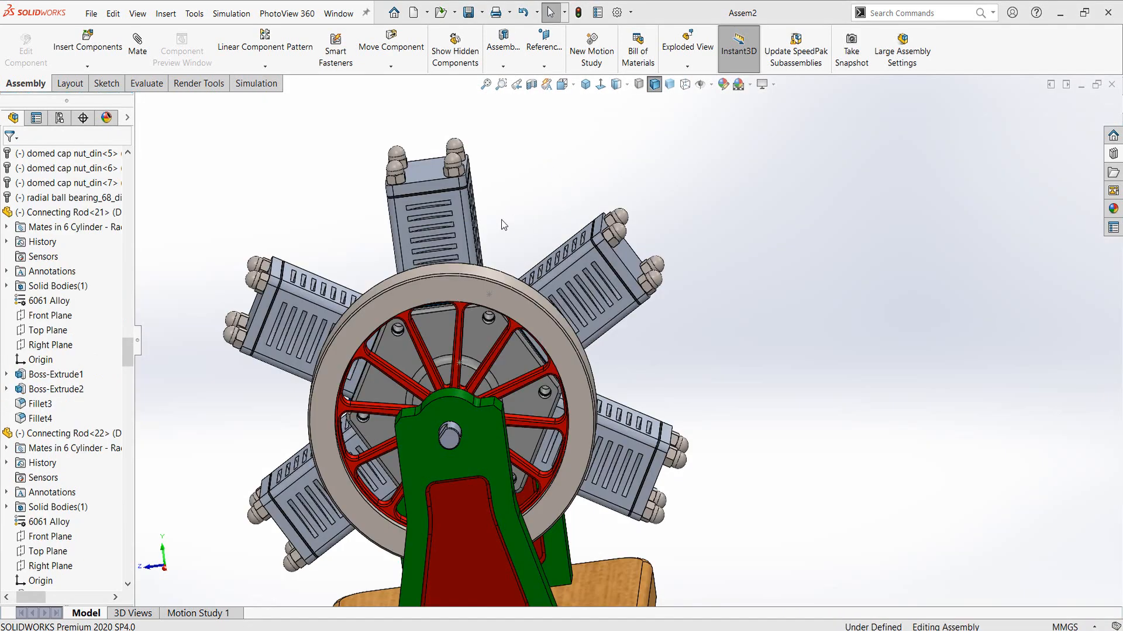
Make the engine's uppermost cylinder and the two cylinders on either side of it transparent.
middle_drag(511, 200, 511, 228)
scroll(517, 287, up, 1)
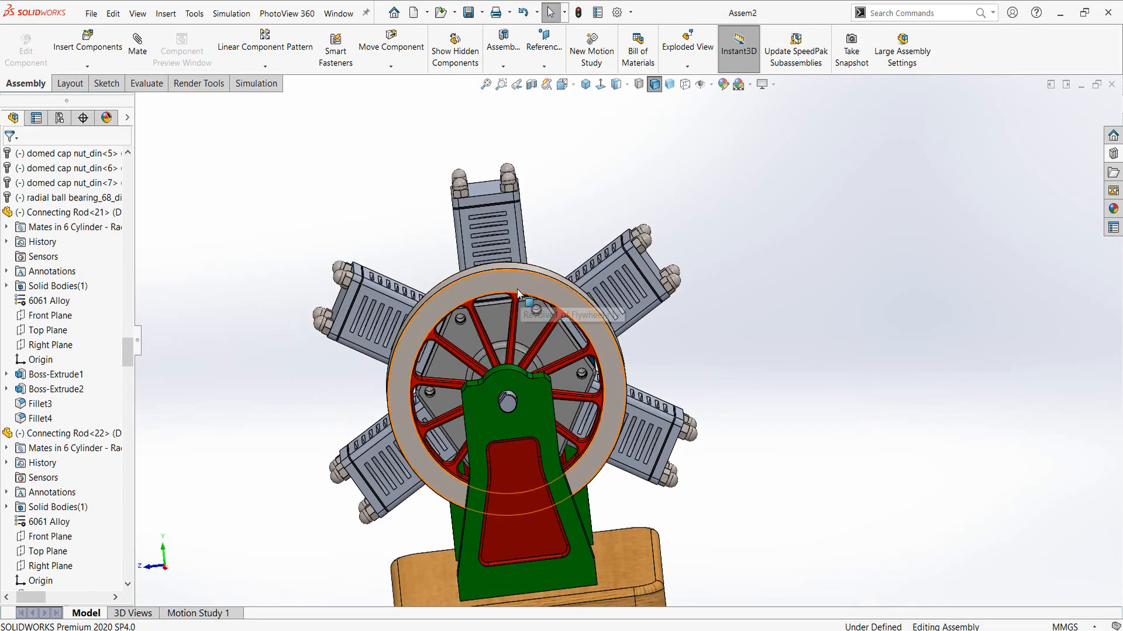
scroll(516, 289, down, 2)
middle_drag(515, 290, 552, 231)
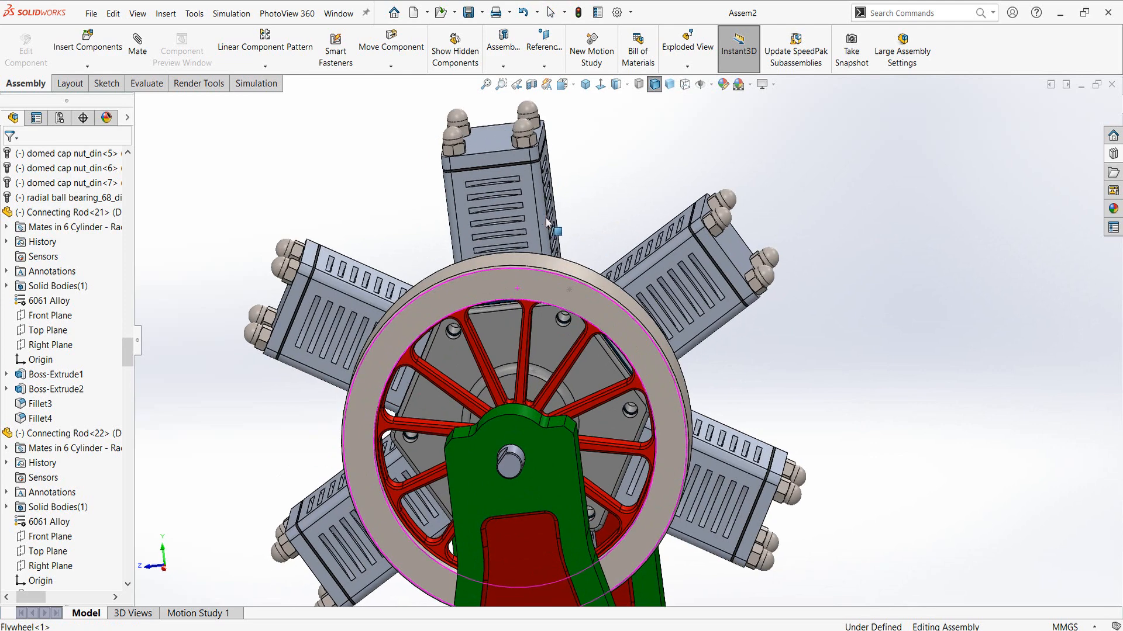
click(534, 186)
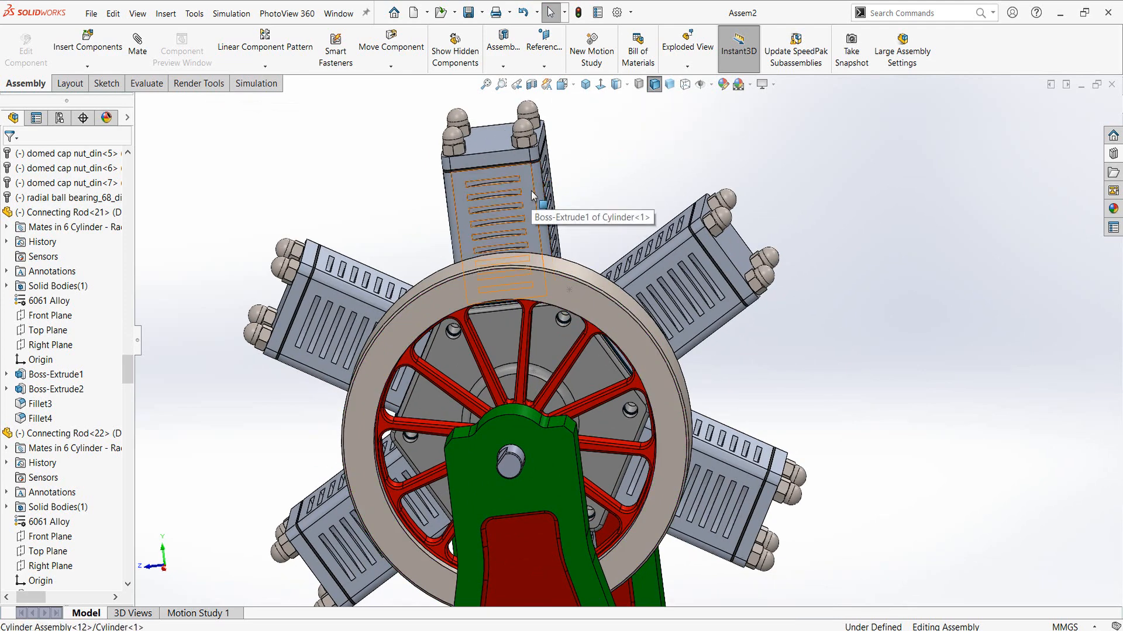
click(531, 191)
click(663, 126)
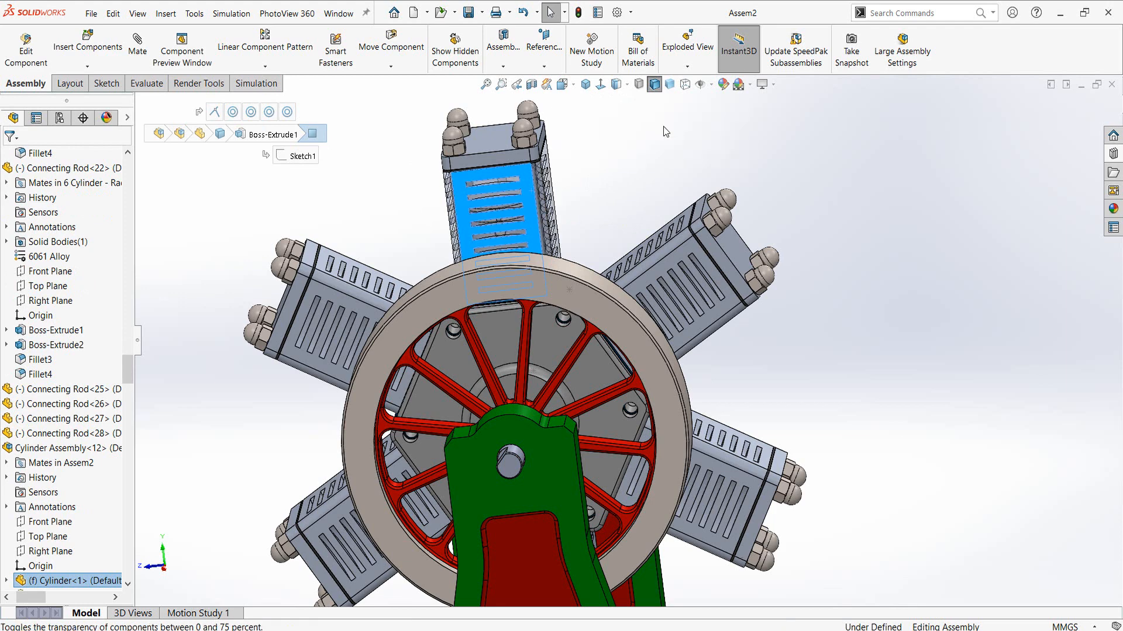
click(690, 249)
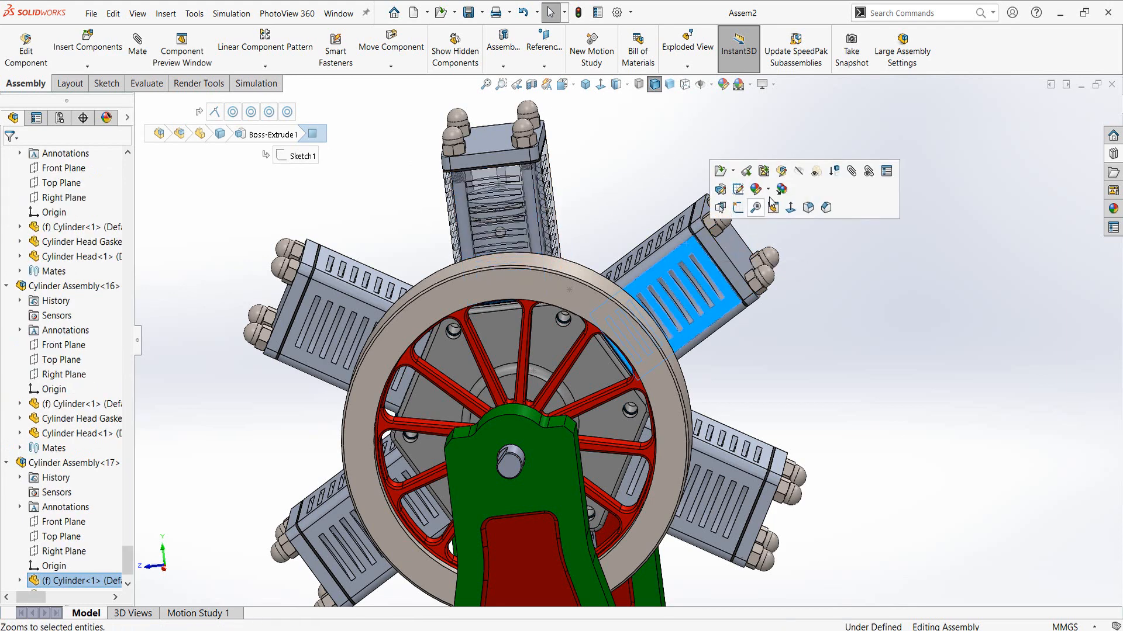
click(815, 174)
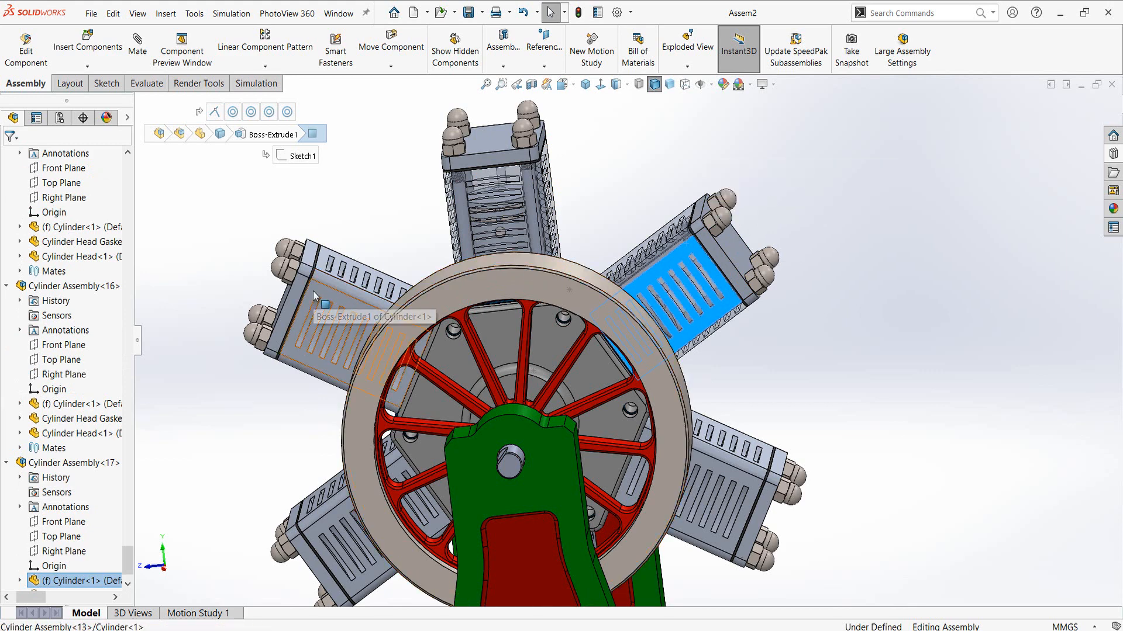
click(340, 287)
click(444, 218)
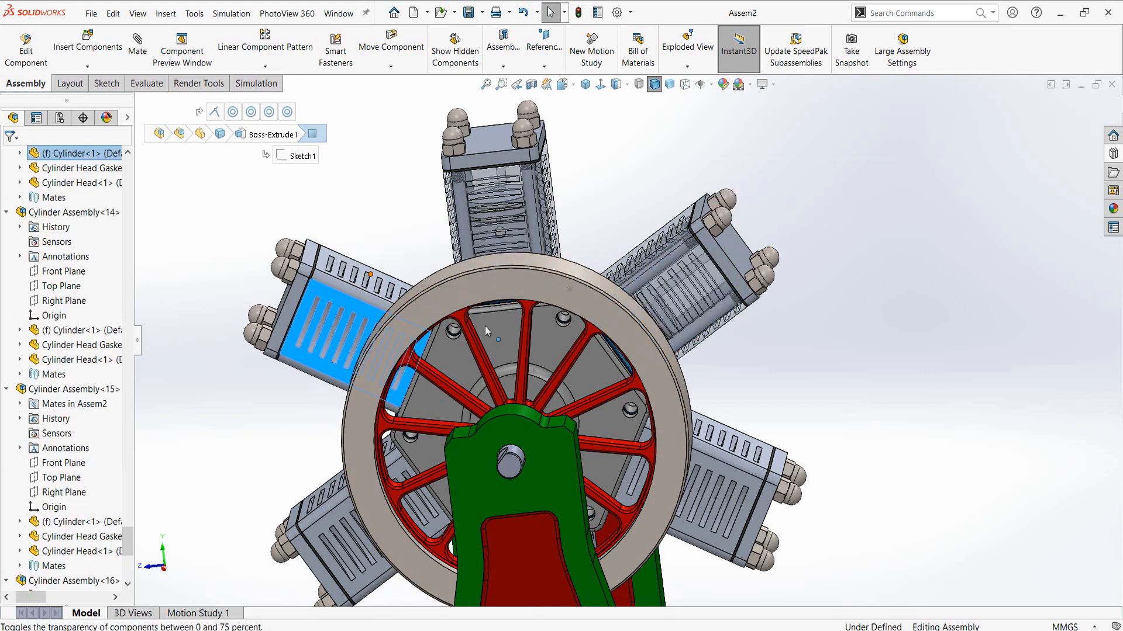
Make the two lower cylinders on either side of the bearing stand transparent.
click(743, 476)
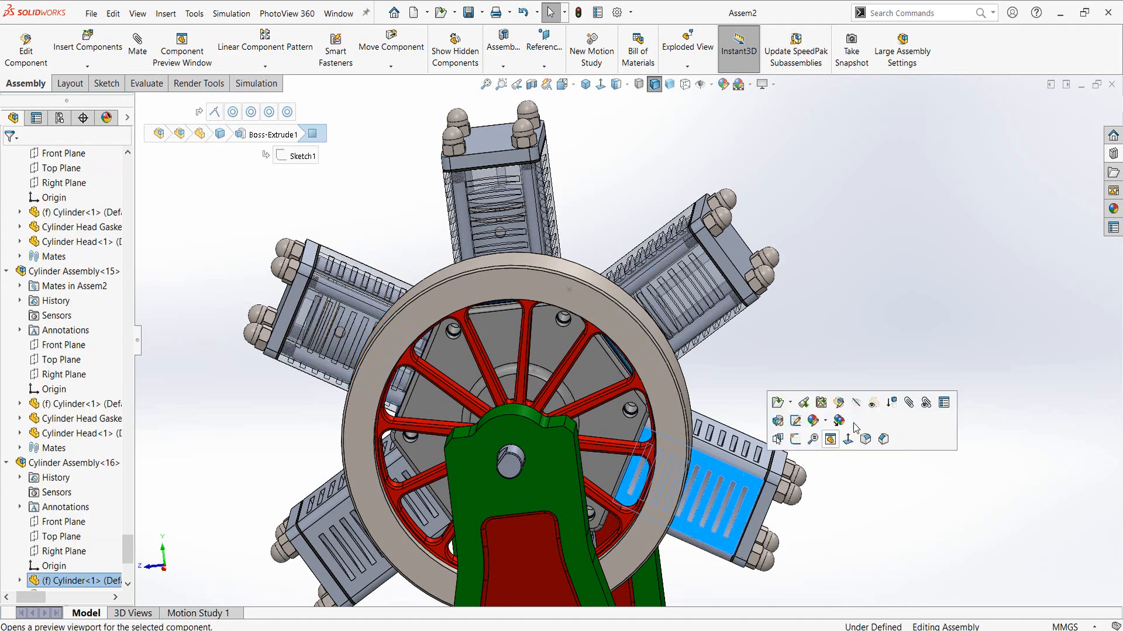
click(895, 404)
scroll(619, 445, up, 2)
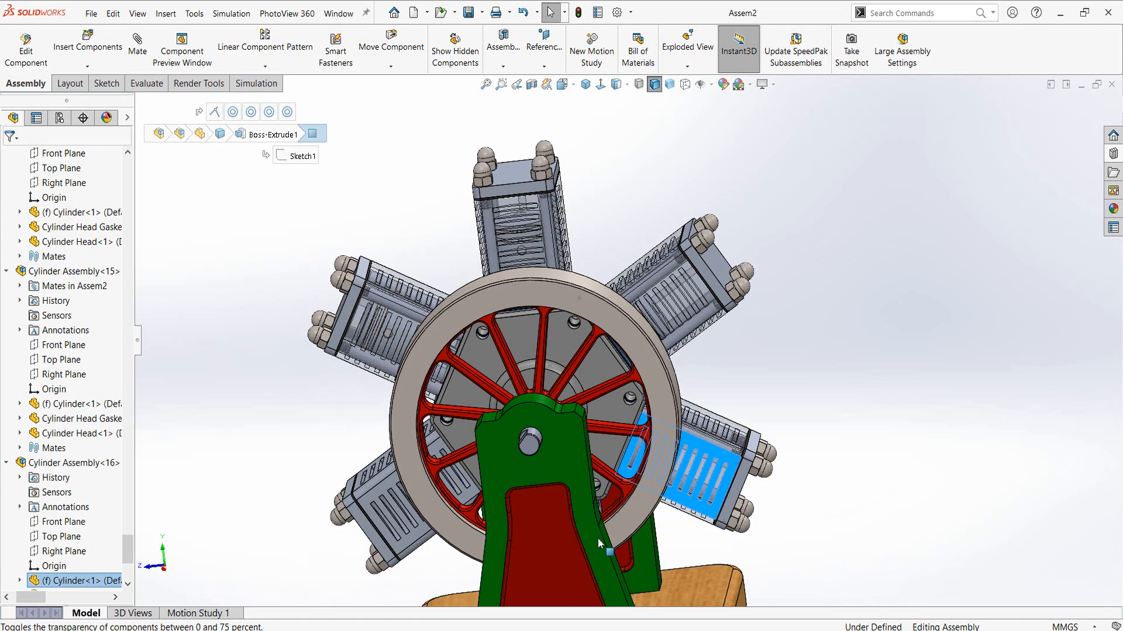
click(412, 489)
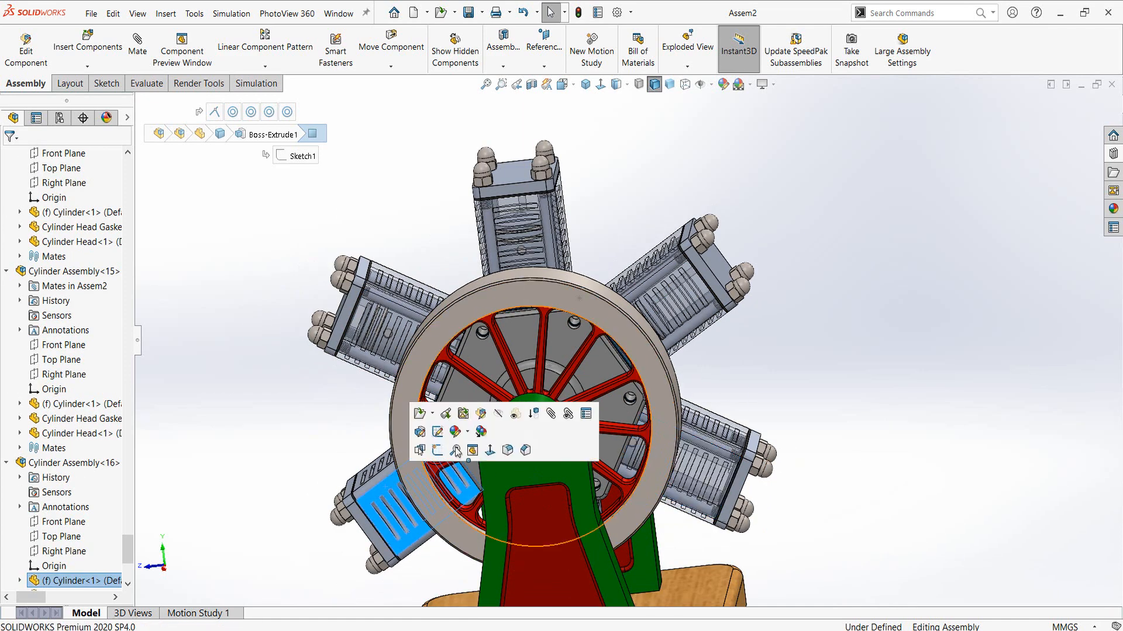
click(513, 416)
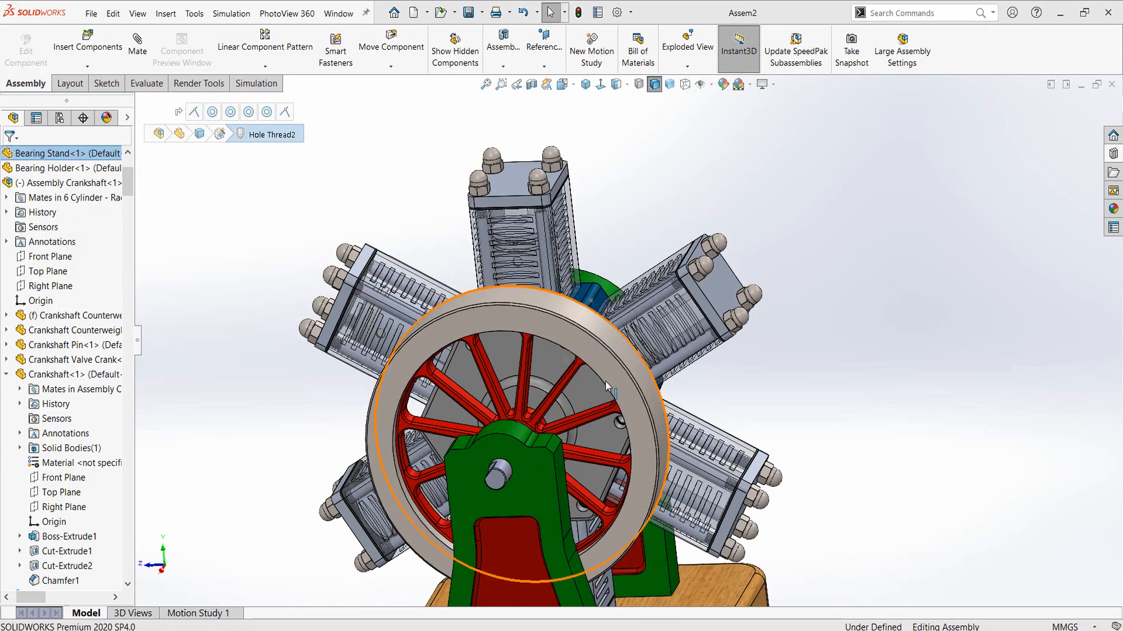
Make the crankcase cover behind the flywheel transparent.
click(542, 361)
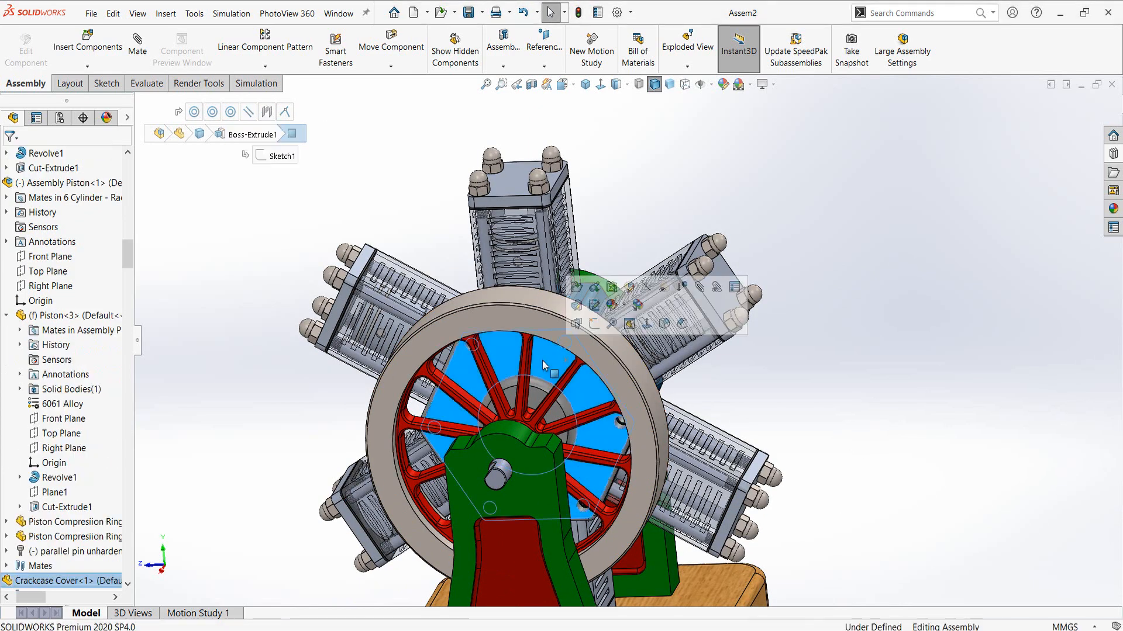
click(671, 292)
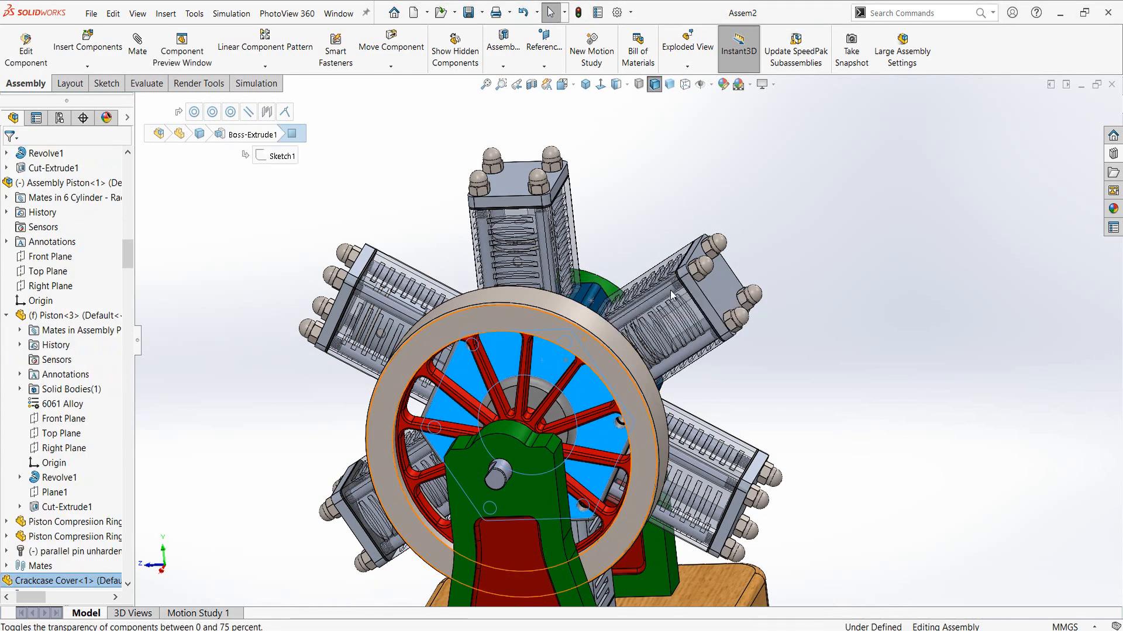
middle_drag(581, 380, 590, 351)
click(613, 205)
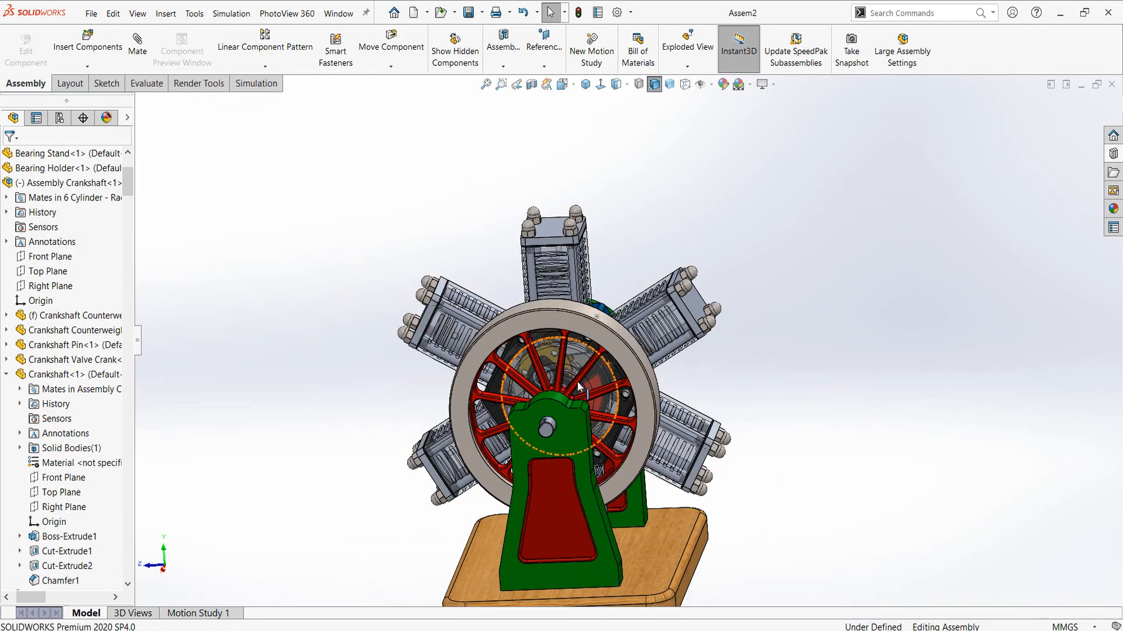
Rotate the flywheel back and forth to check how the crank mechanism moves inside the crankcase.
middle_drag(577, 386, 578, 355)
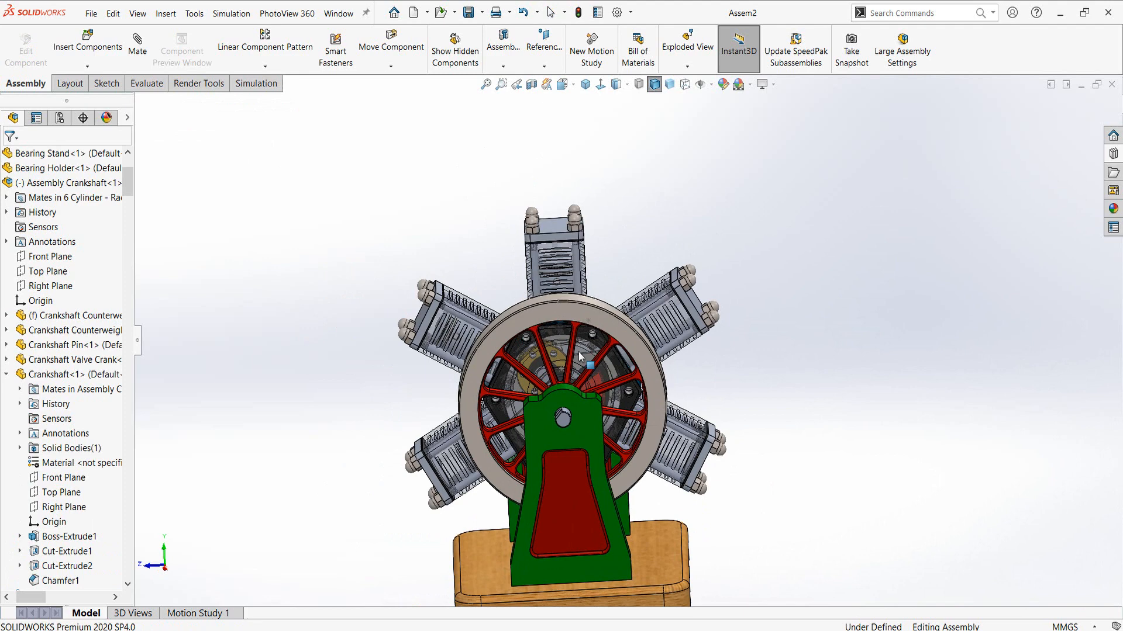
click(580, 314)
drag(640, 397, 592, 318)
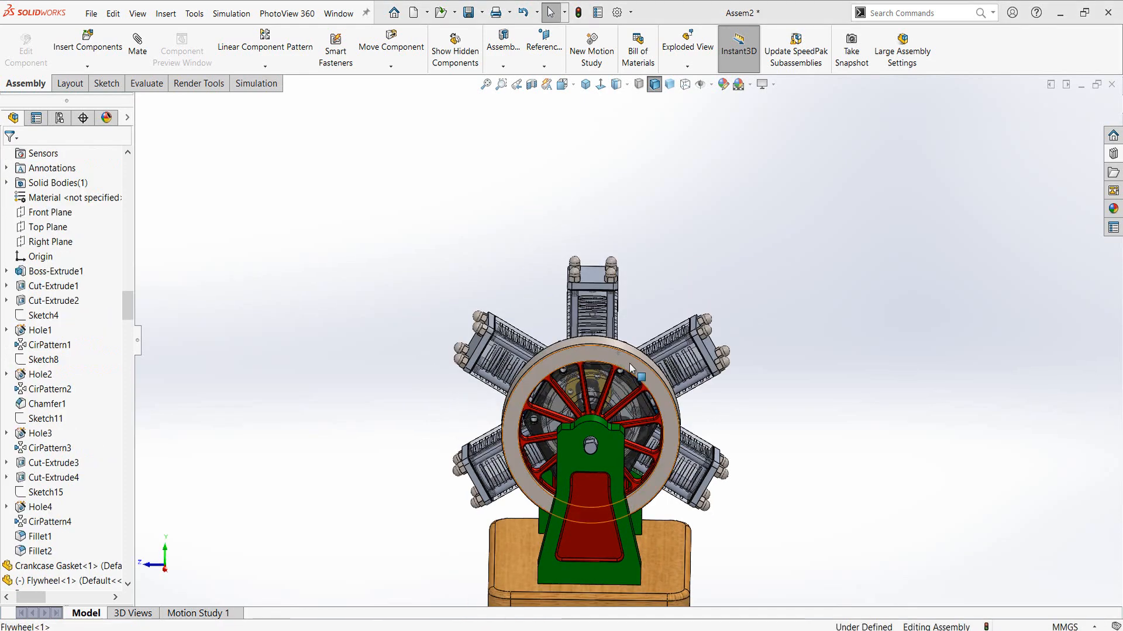
drag(629, 363, 654, 392)
click(651, 265)
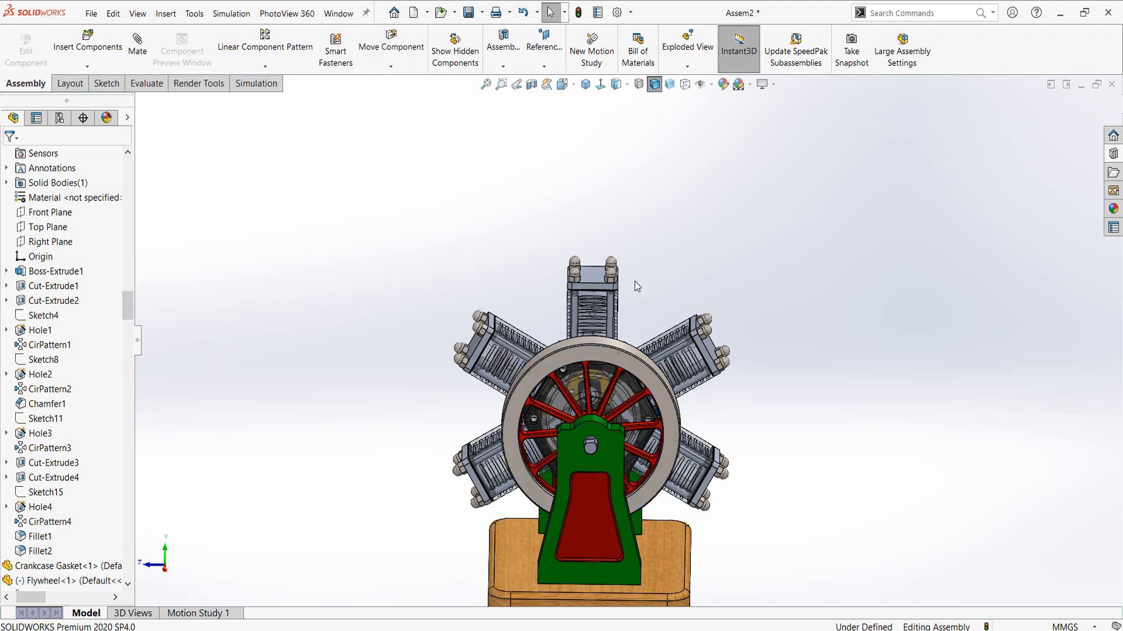
middle_drag(605, 291, 605, 292)
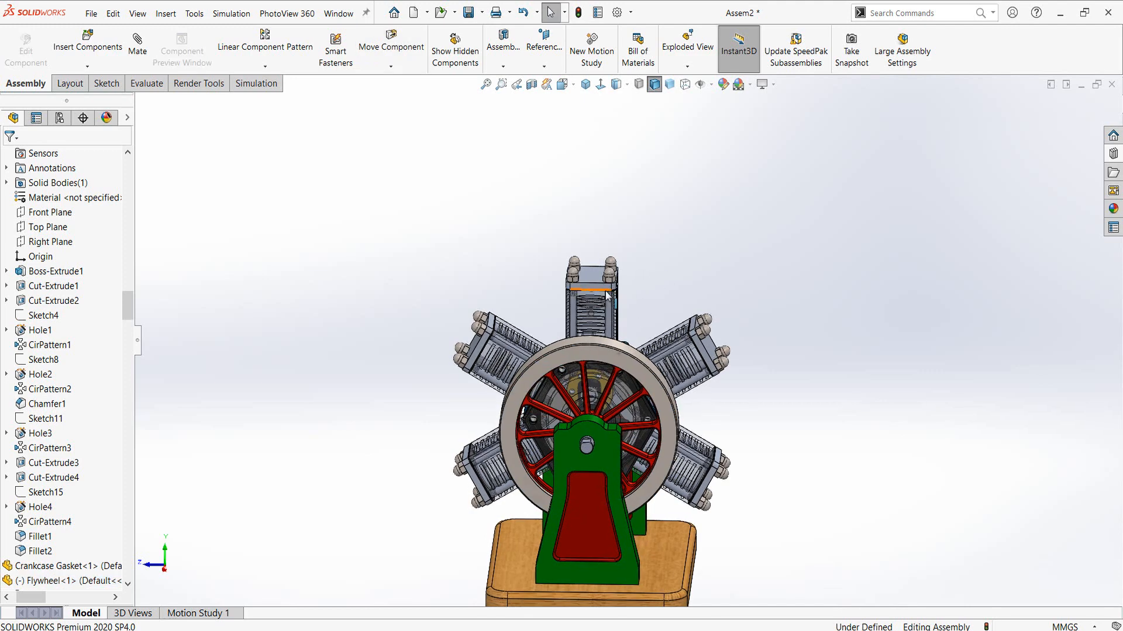
Switch to the Assembly PDF in Nitro Pro, review the section views and parts list against the model, and return to SOLIDWORKS.
scroll(606, 295, up, 2)
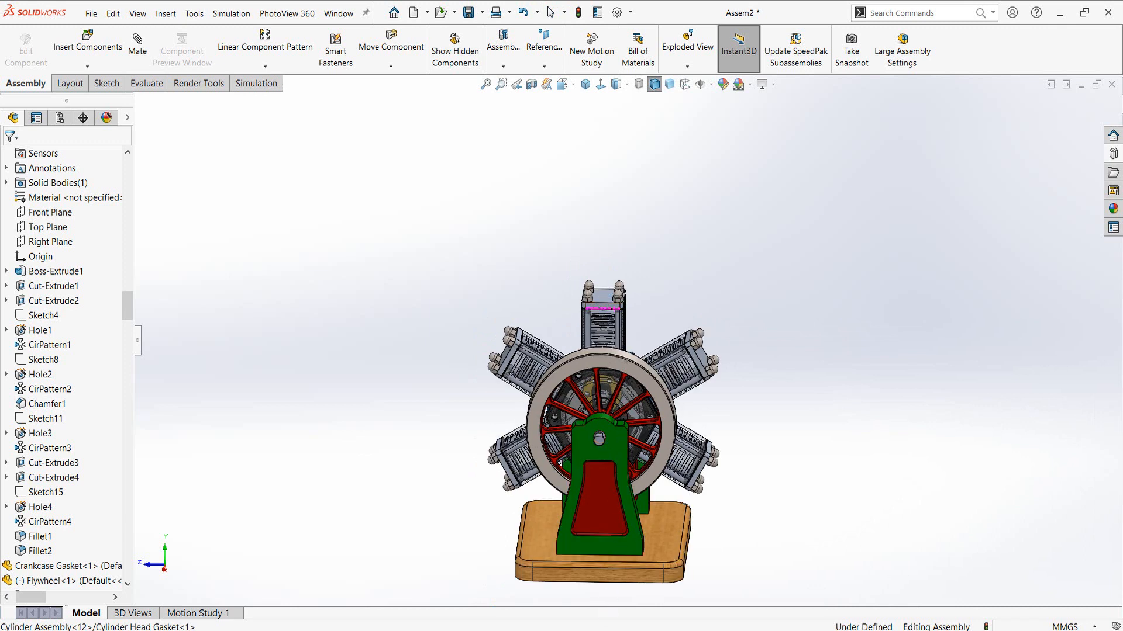
key(alt+Tab)
scroll(578, 431, down, 5)
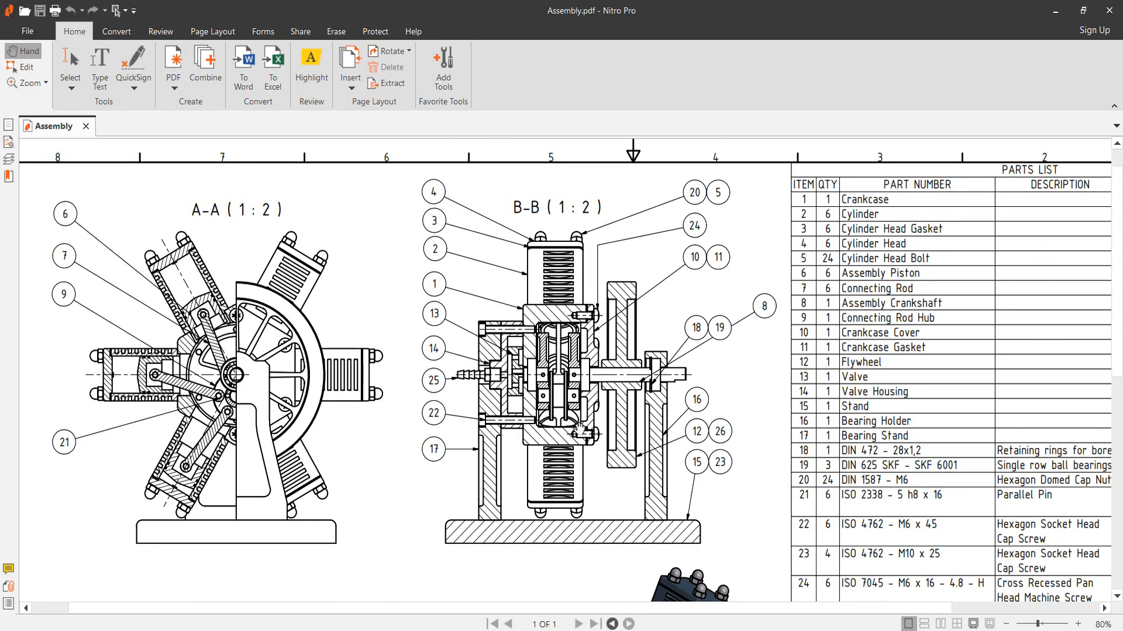
scroll(580, 433, up, 3)
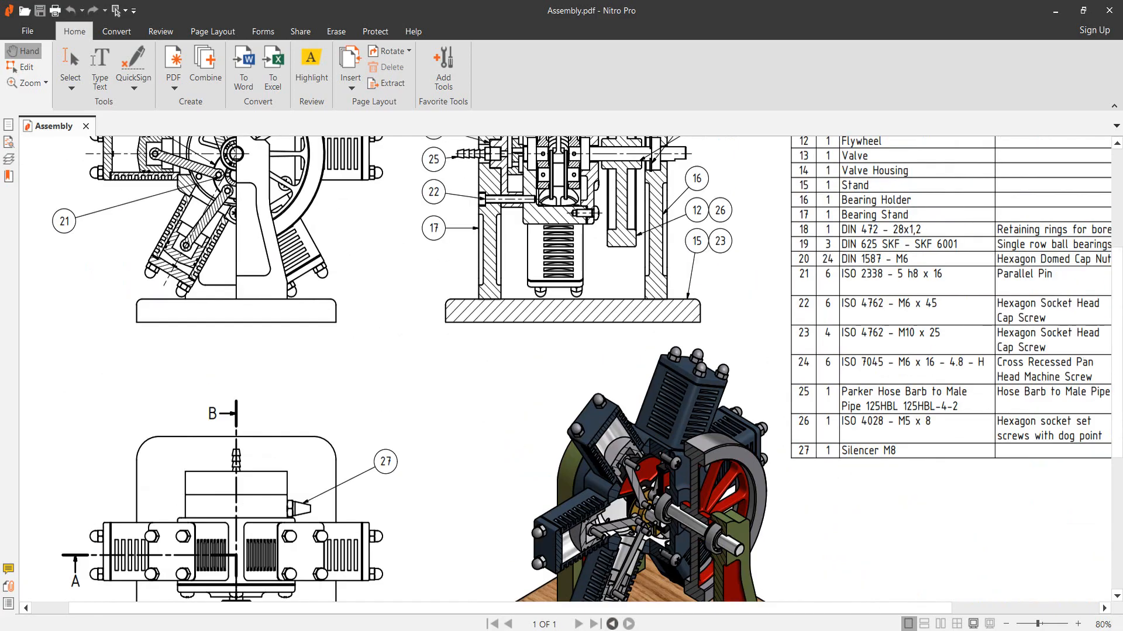
key(alt+Tab)
middle_drag(588, 270, 660, 355)
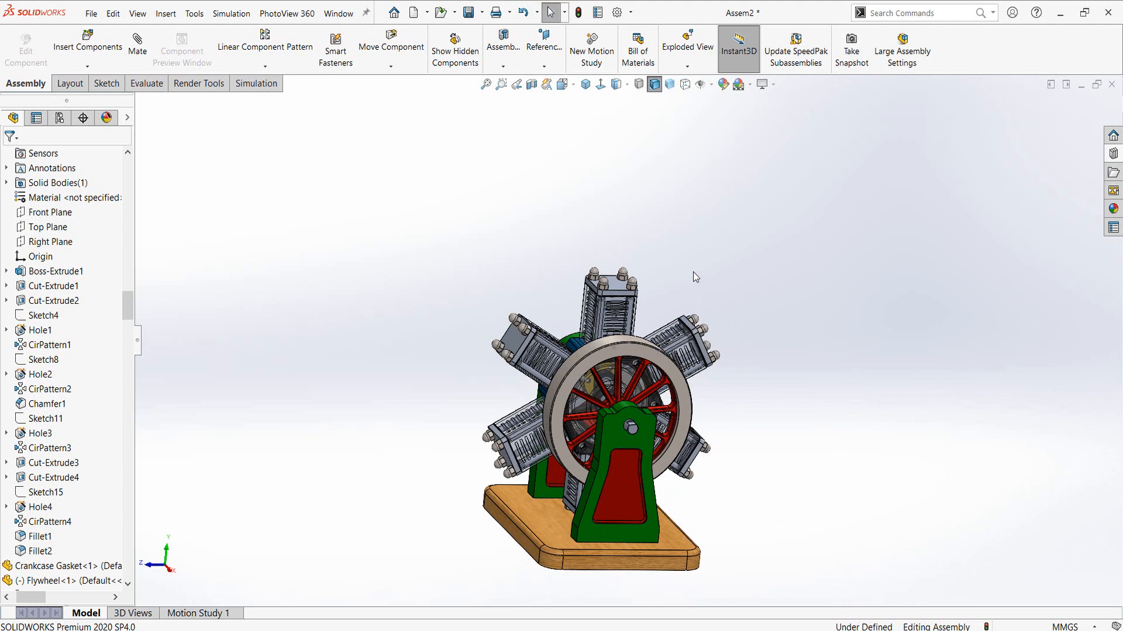